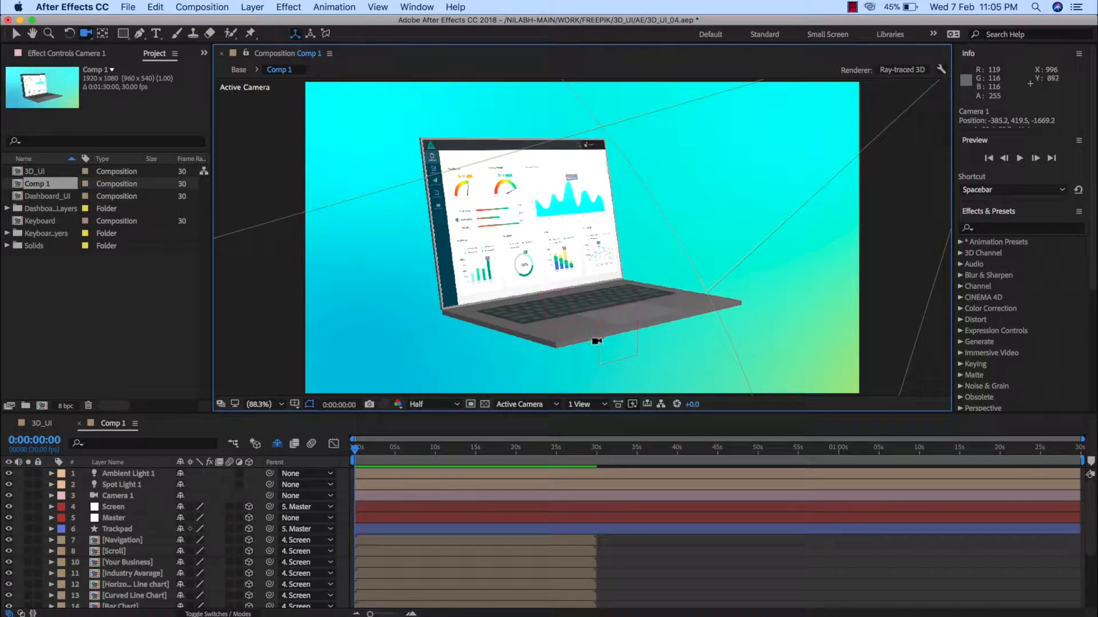
Step: Set the Screen layer's X Rotation to 90° so the laptop lid is closed
click(113, 508)
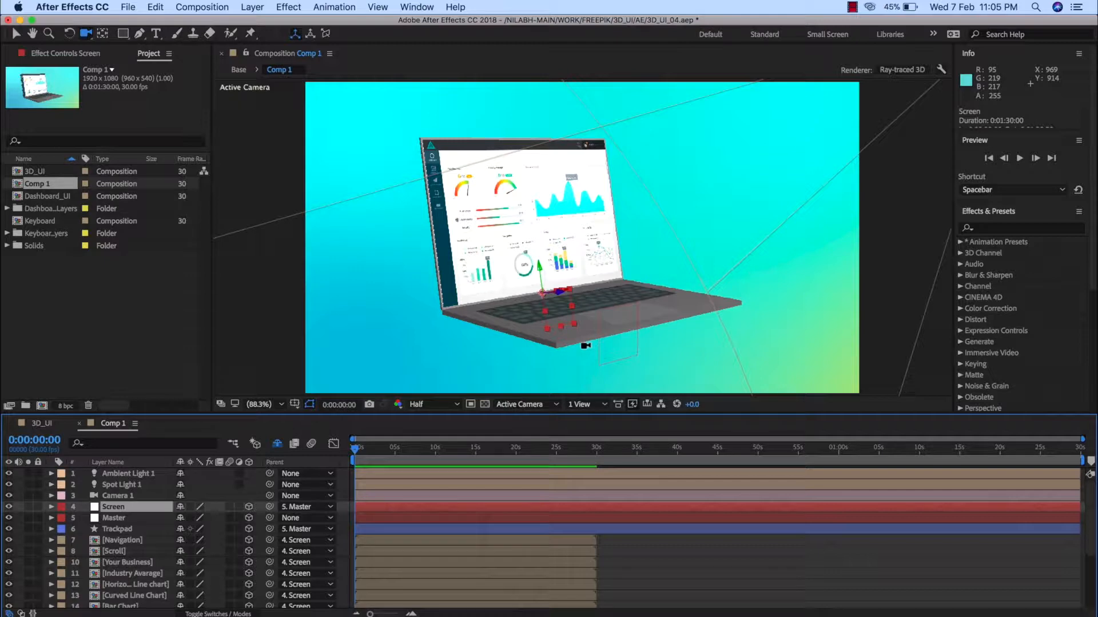
shift+click(128, 520)
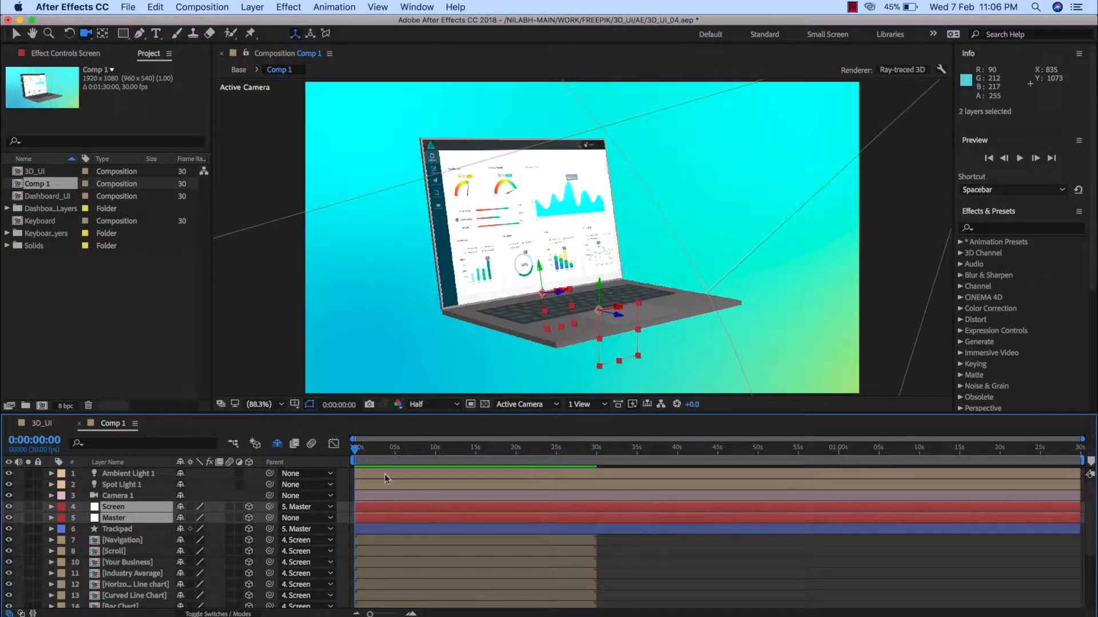
click(136, 530)
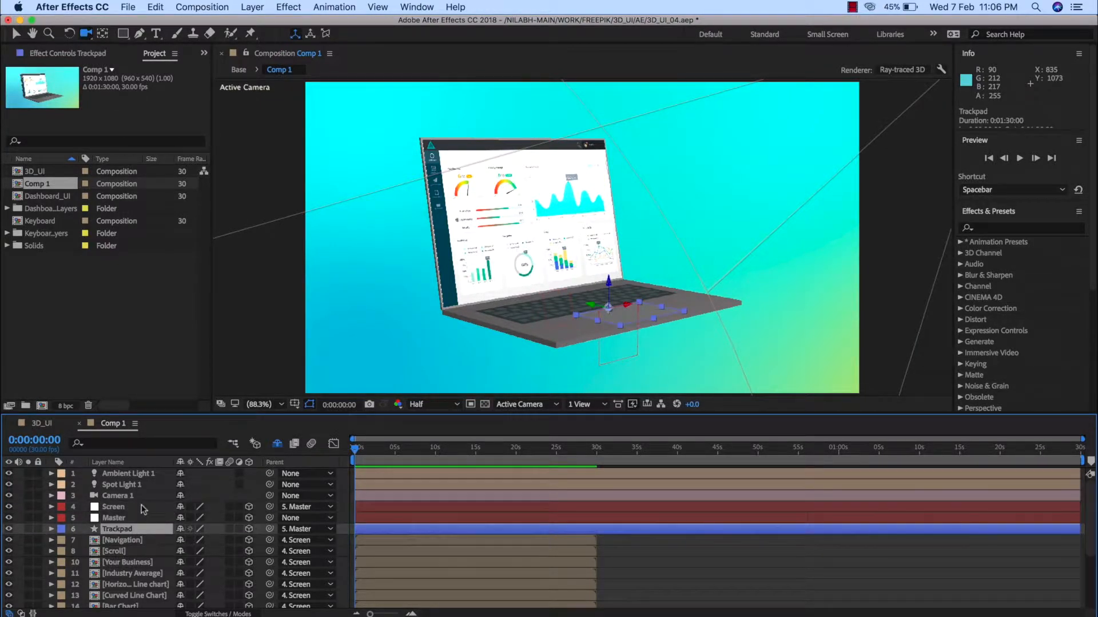
click(143, 509)
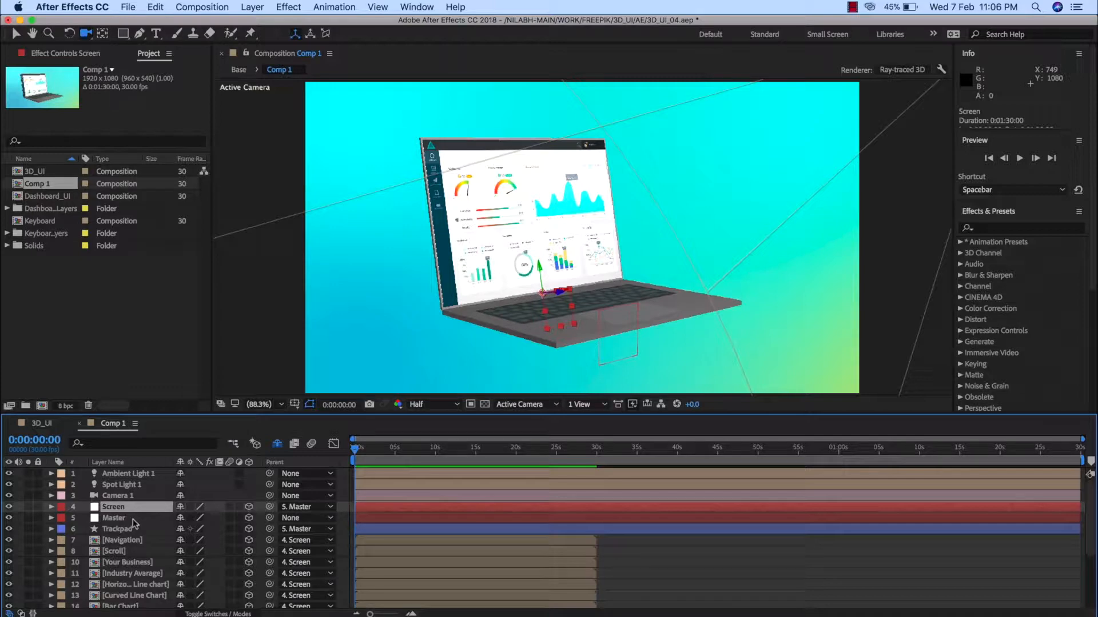
key(r)
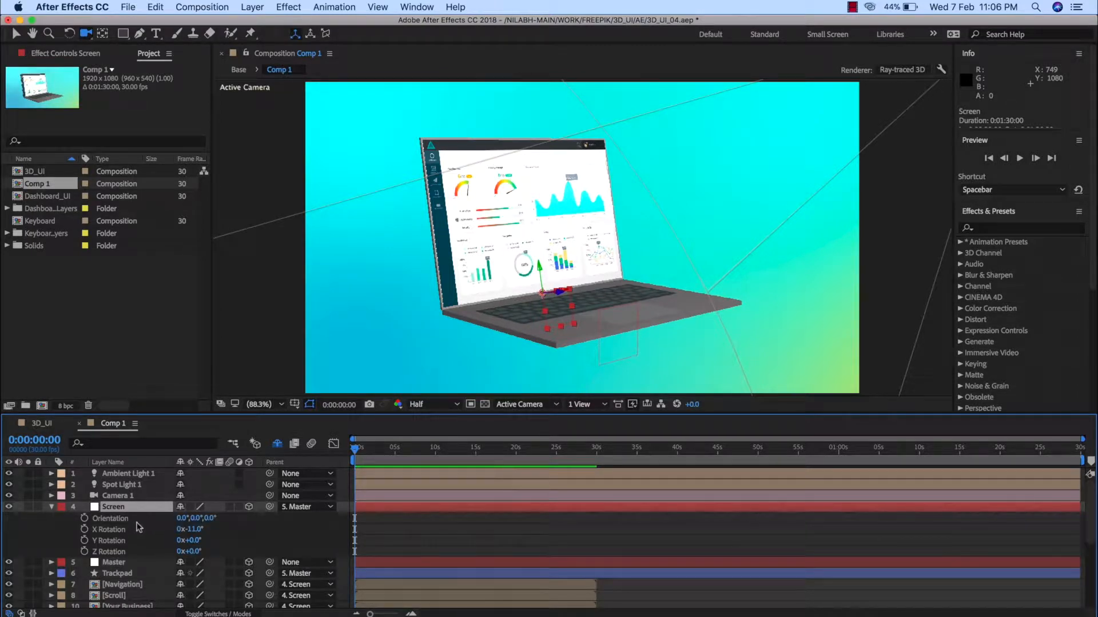
drag(196, 531, 224, 530)
click(194, 529)
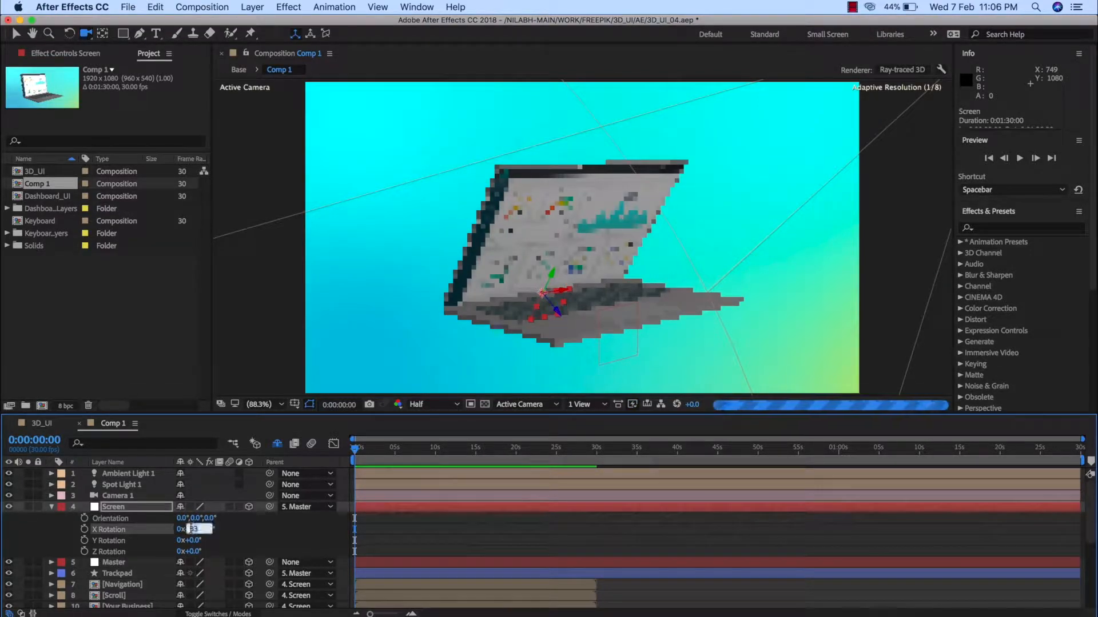
key(Return)
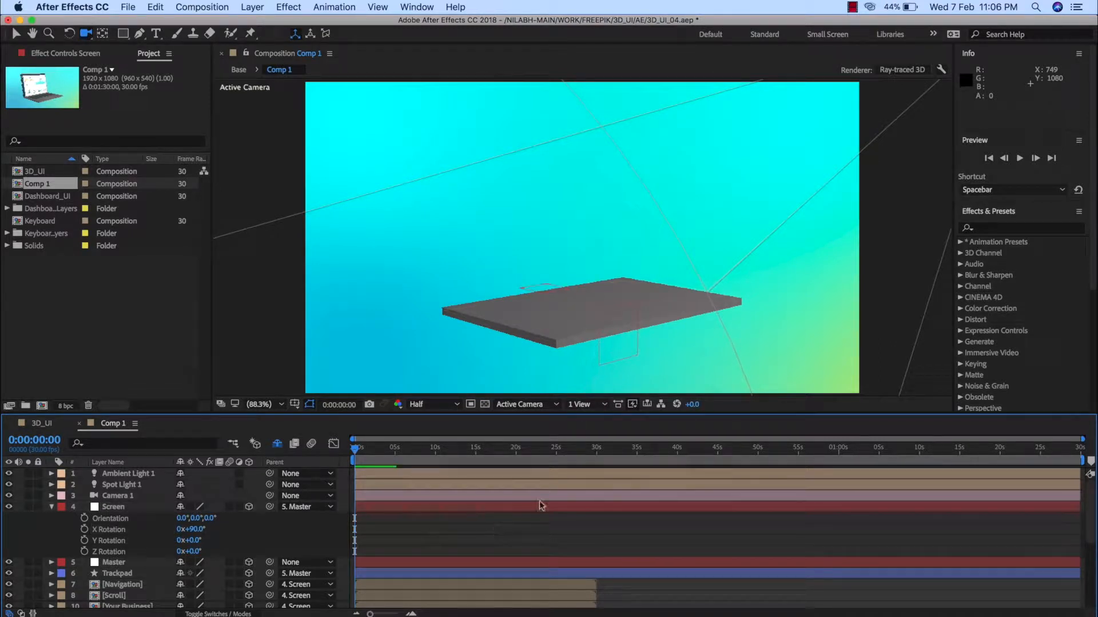
Step: Show the Master layer's Scale property, try it at 50%, and undo that scale change
click(132, 564)
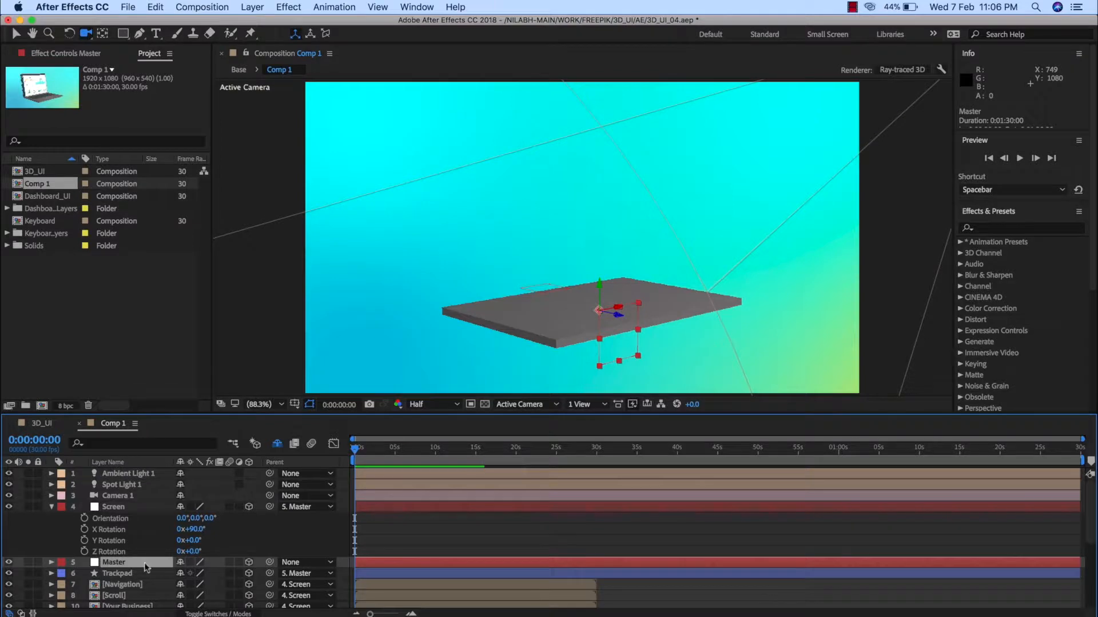
key(s)
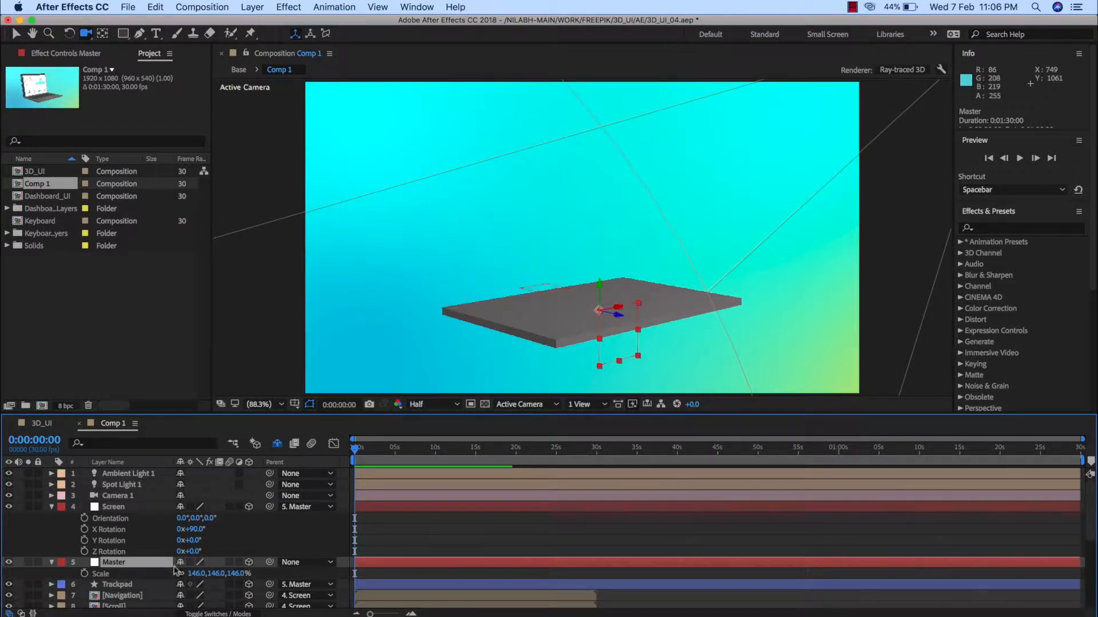
drag(219, 578, 153, 573)
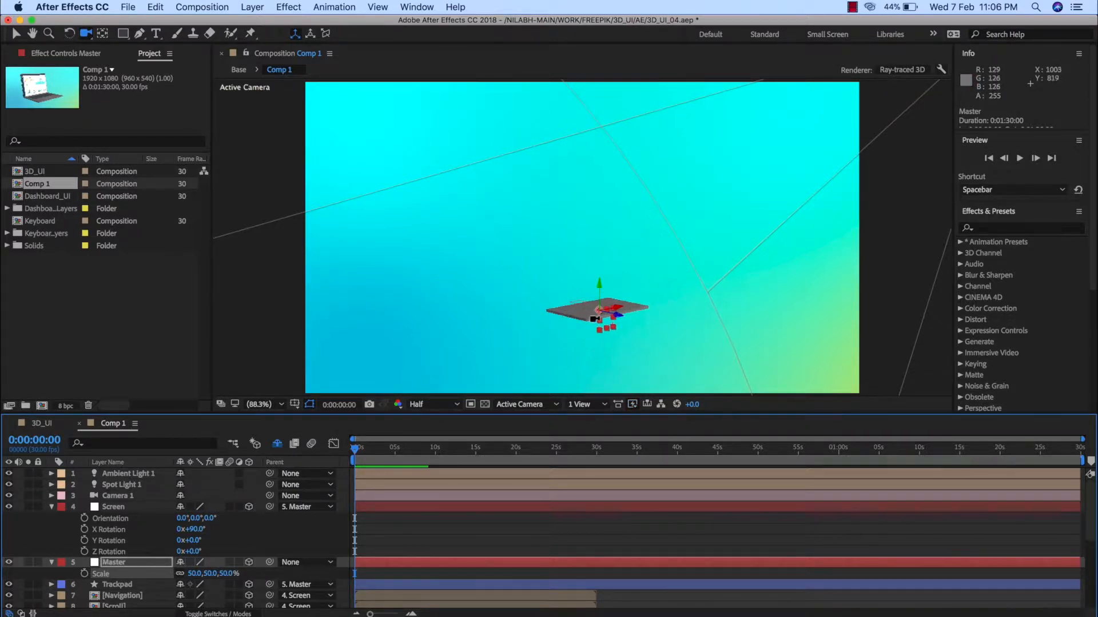
key(super+z)
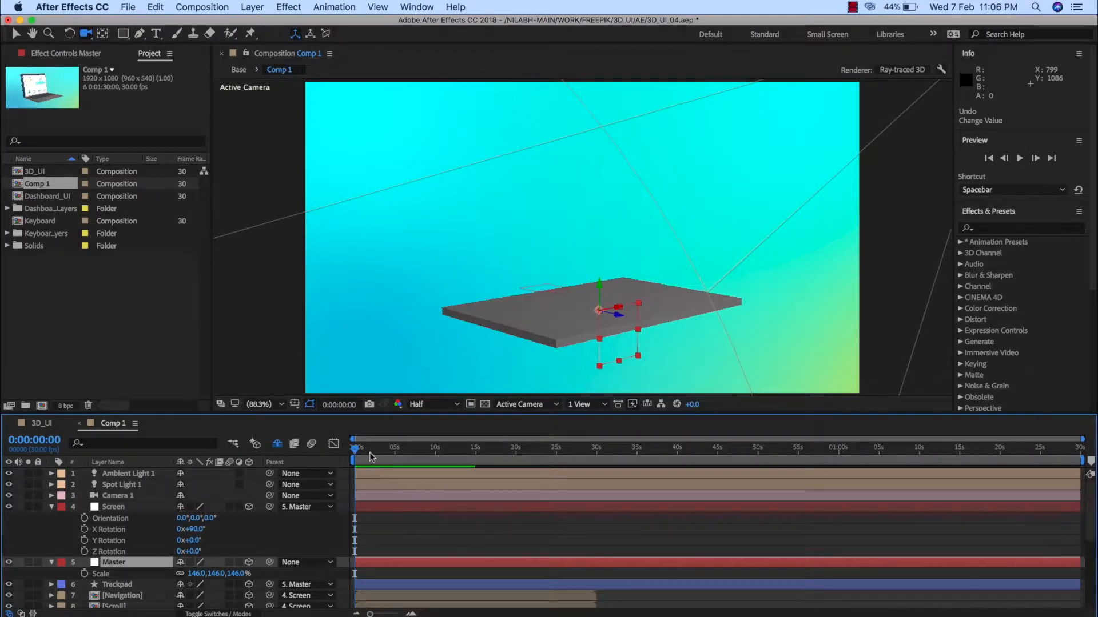
key(equal)
key(equal)
key(equal)
key(equal)
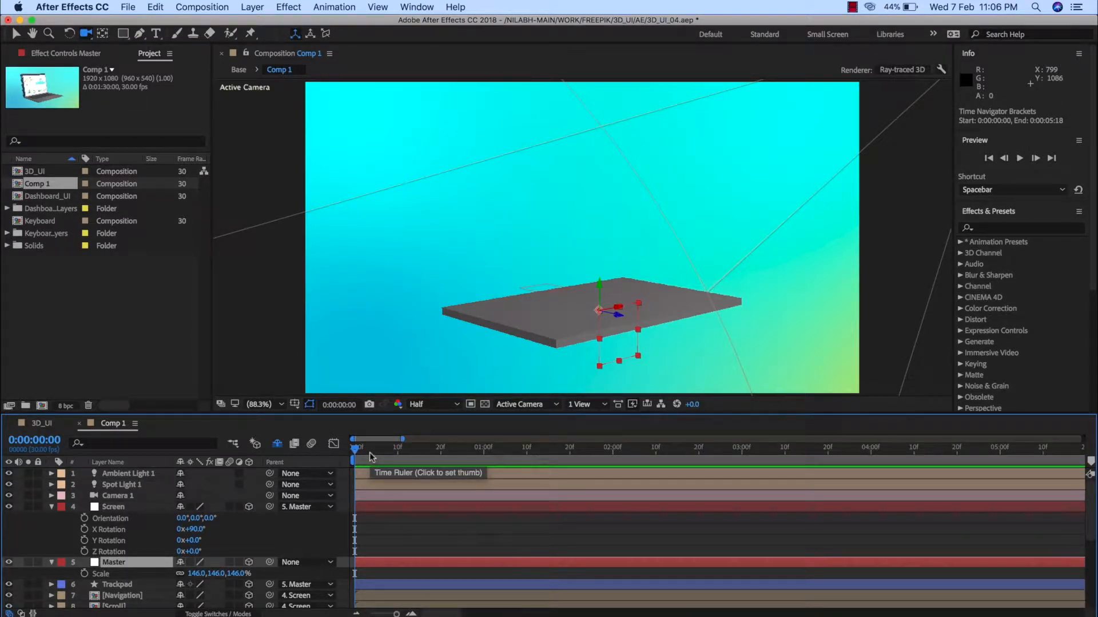
key(minus)
key(minus)
key(minus)
key(minus)
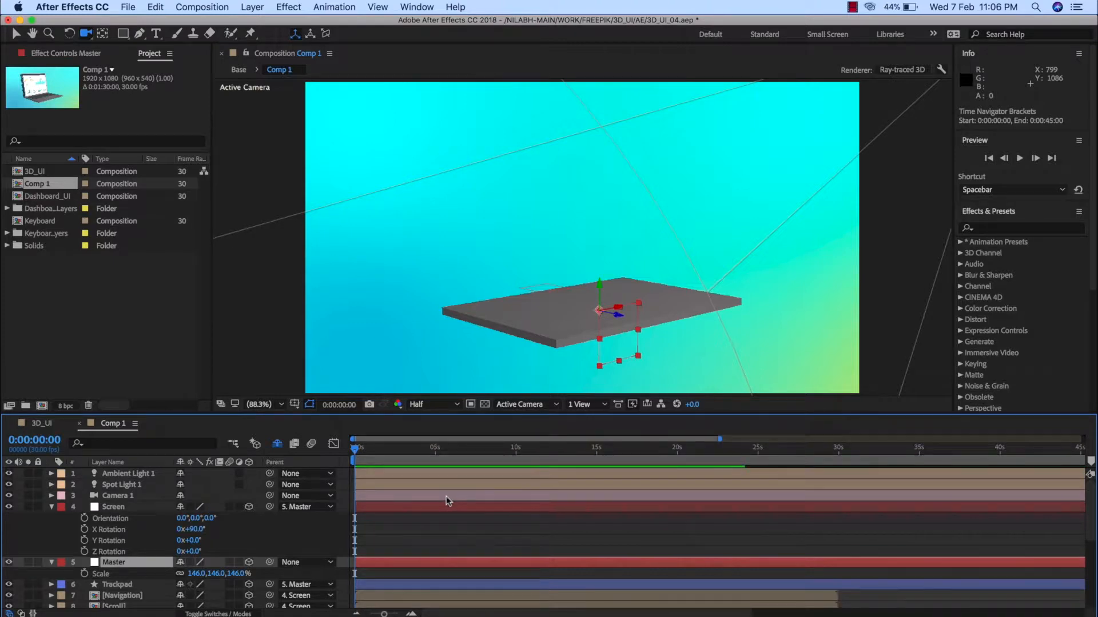
key(equal)
key(equal)
key(equal)
key(equal)
key(equal)
key(equal)
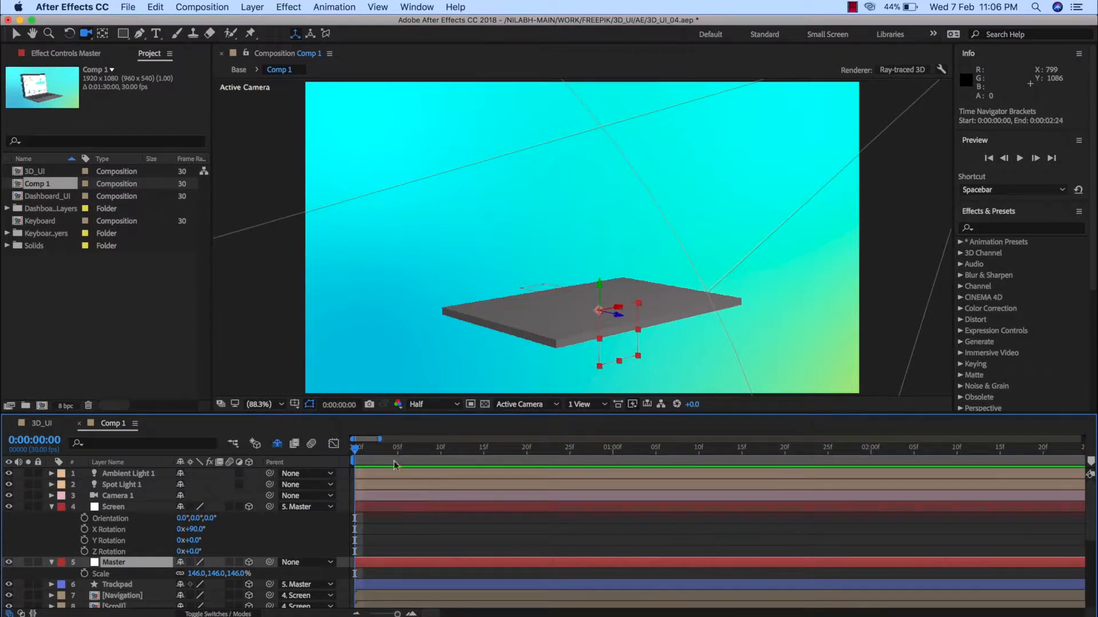
key(minus)
key(minus)
key(minus)
key(minus)
key(minus)
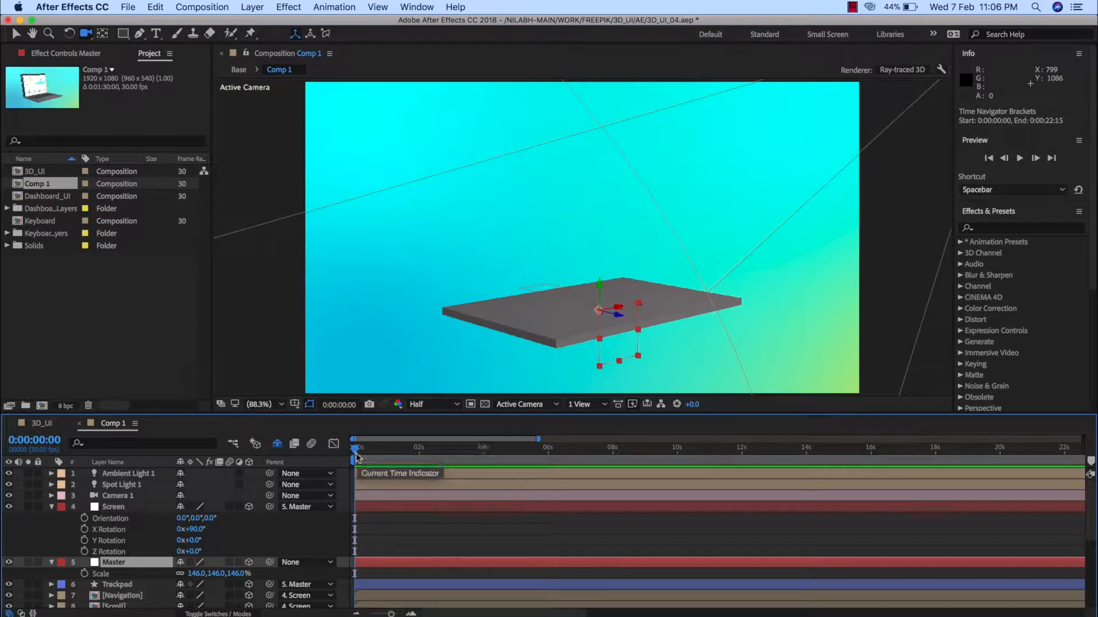
Step: Add a Scale keyframe to the Master layer at 0:00:00:00 and set its value to 100%
key(equal)
key(equal)
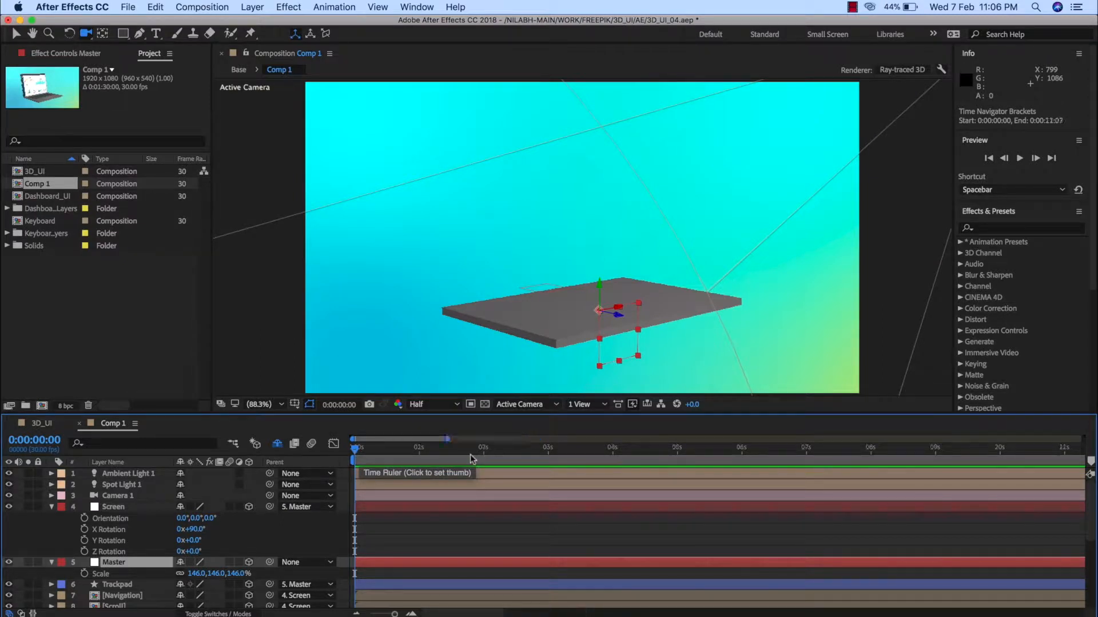
key(equal)
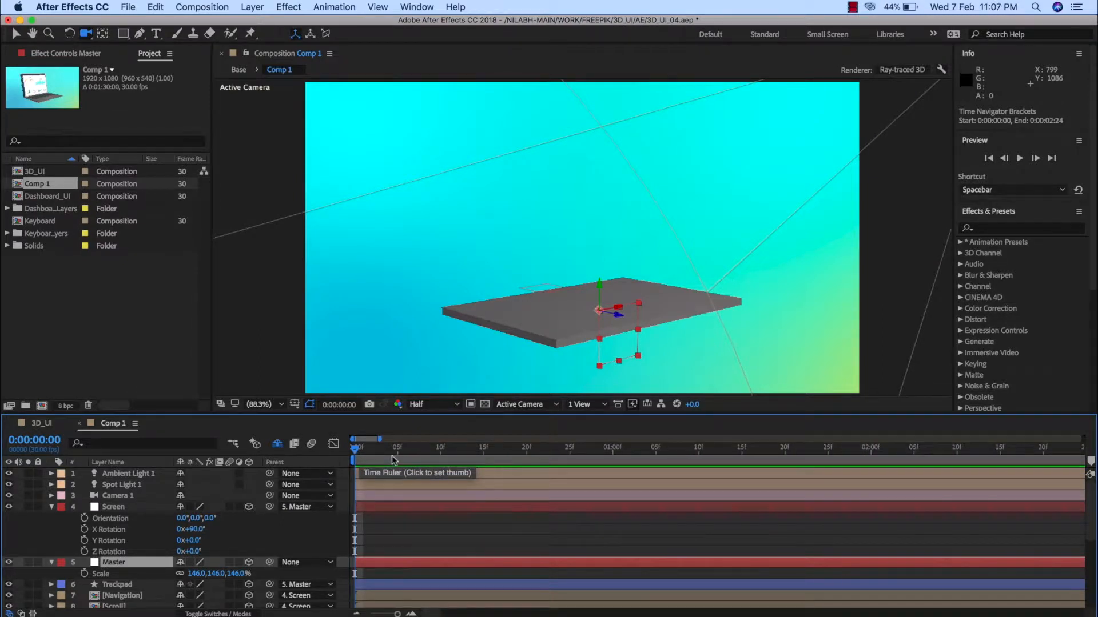
key(equal)
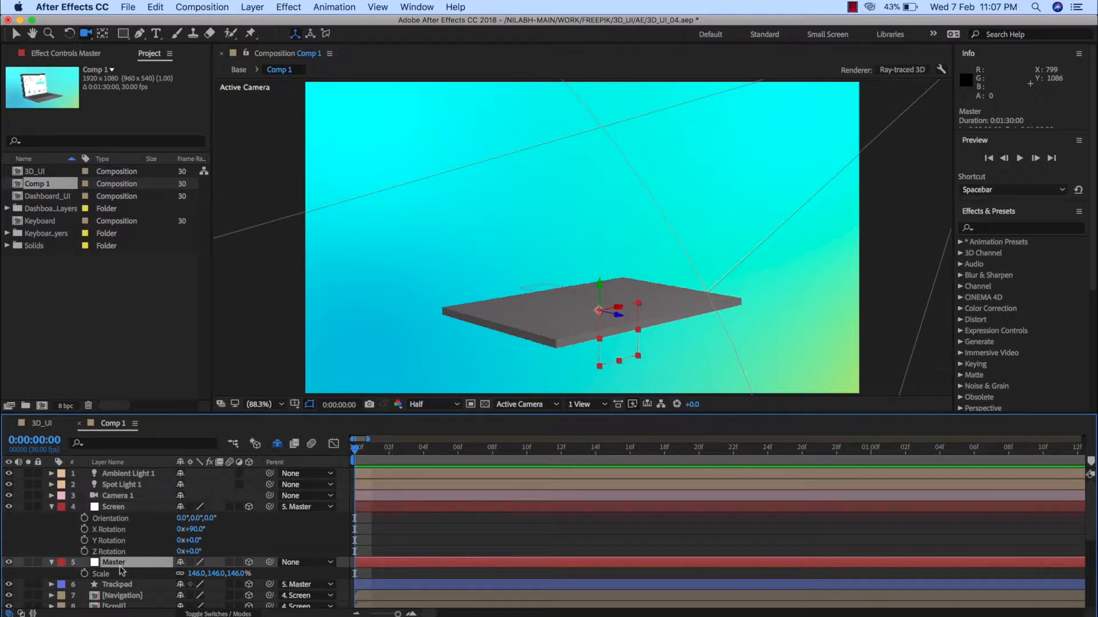
click(85, 574)
click(378, 579)
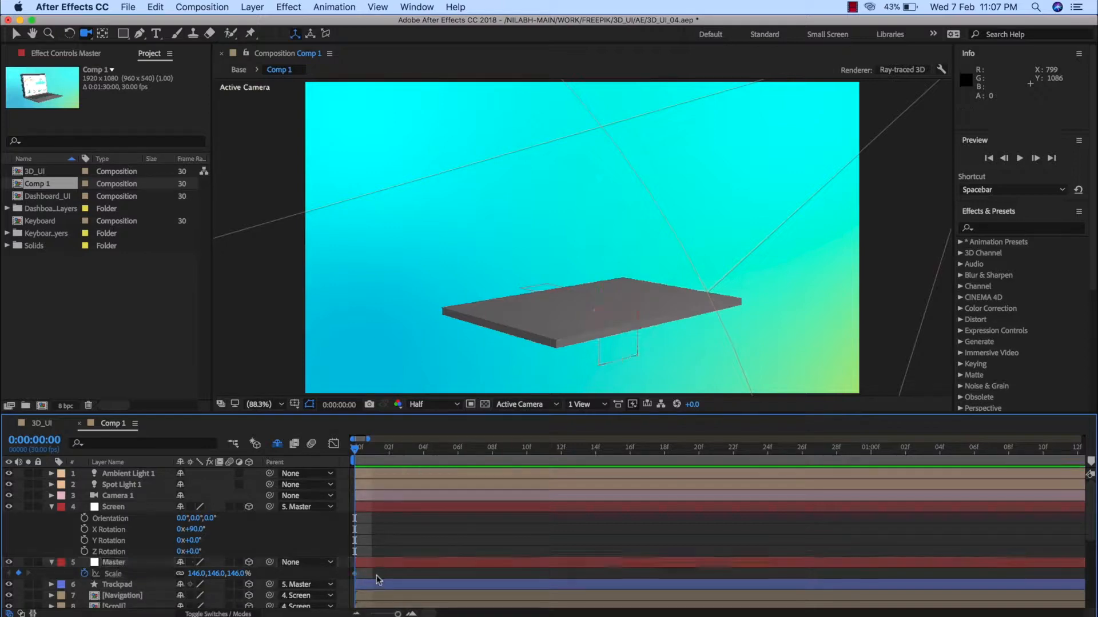
click(355, 574)
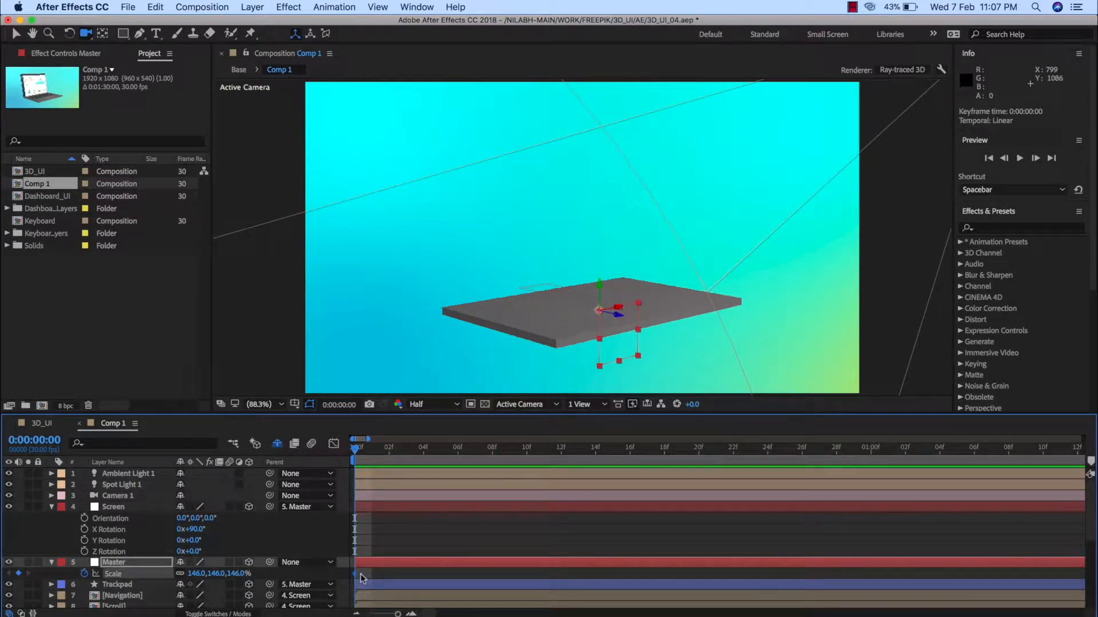
drag(351, 452, 331, 468)
click(215, 573)
text(100)
key(Return)
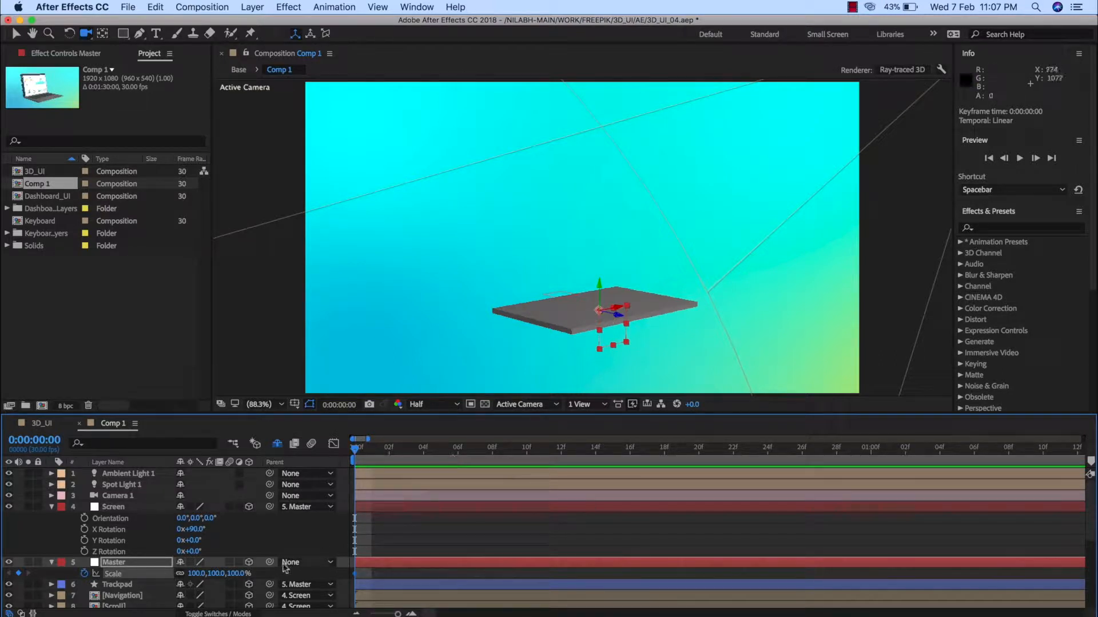
Step: Add a second Scale keyframe on the Master layer at 0:00:00:10 with a value of 146%
drag(364, 453, 483, 461)
key(minus)
scroll(483, 459, down, 3)
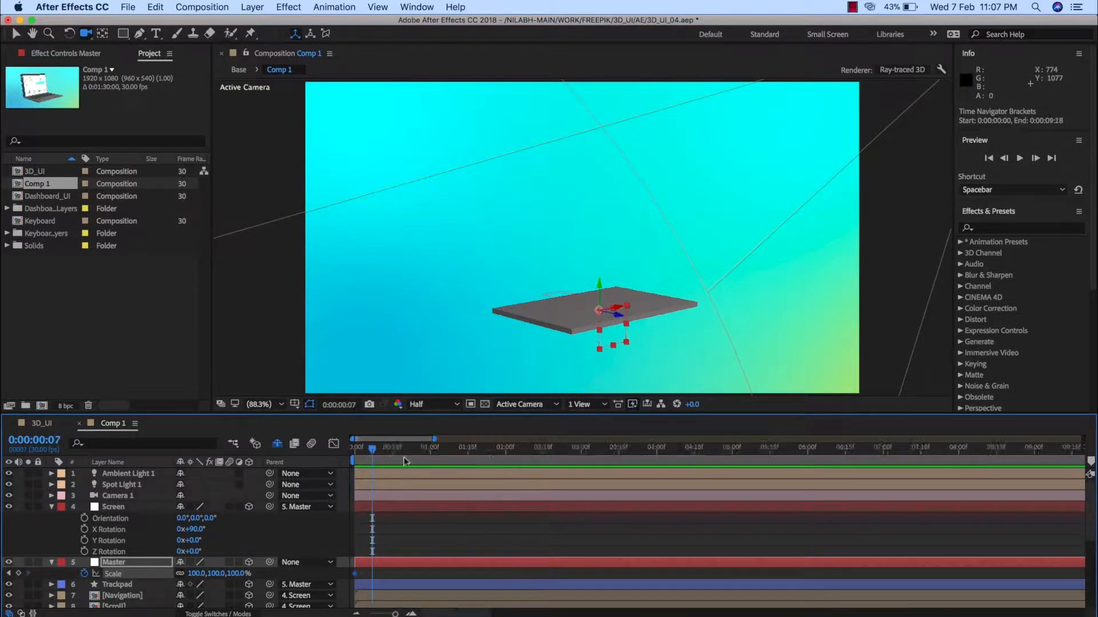
drag(375, 454, 387, 454)
click(216, 574)
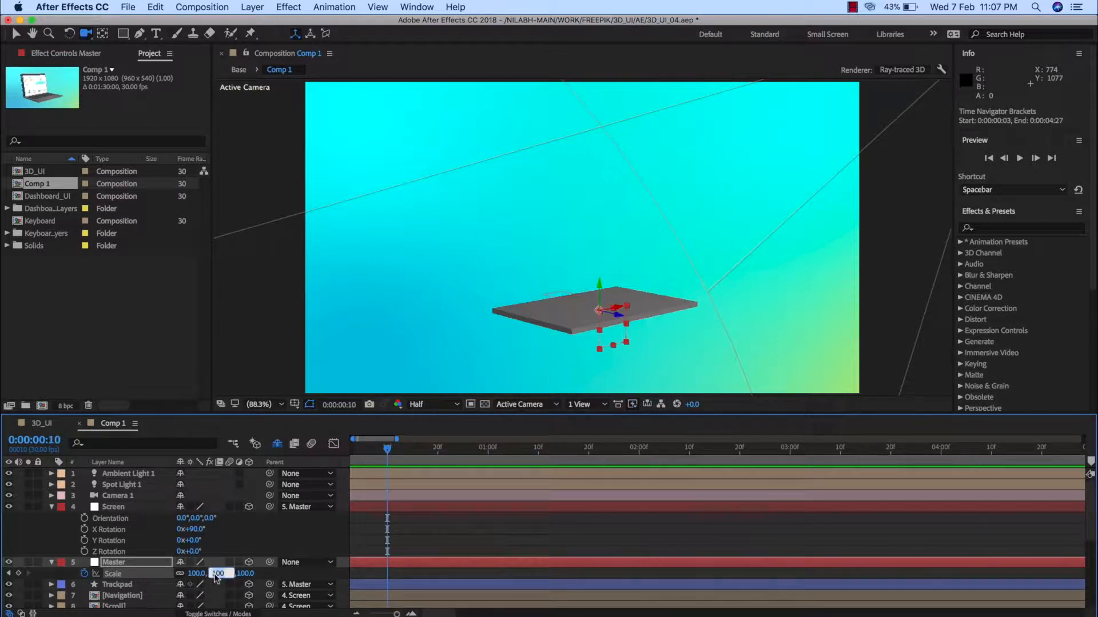
key(Return)
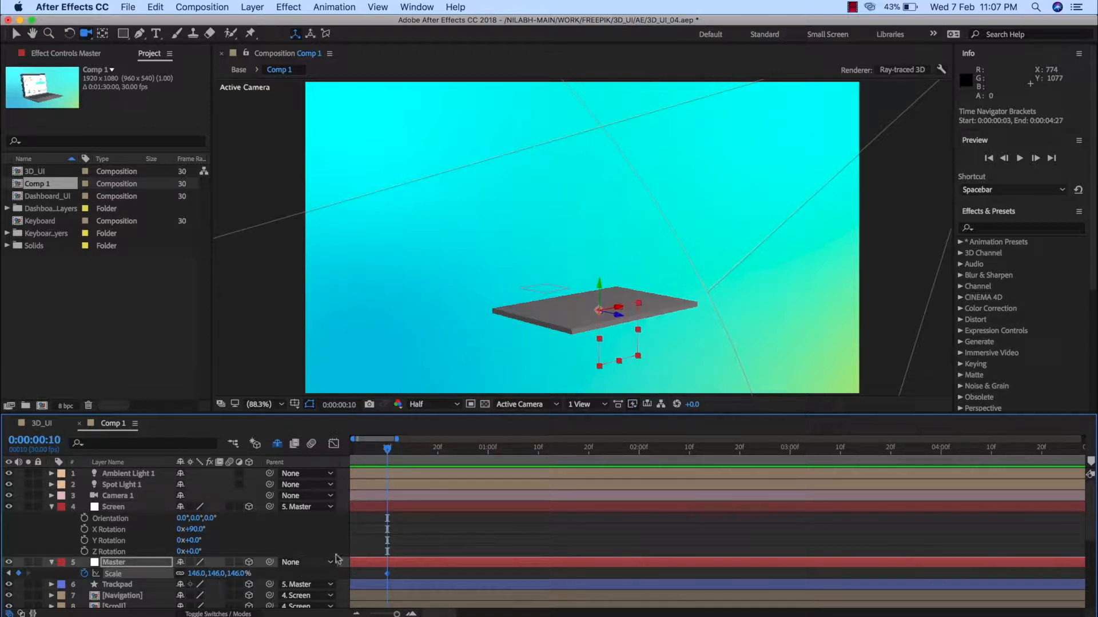
click(398, 540)
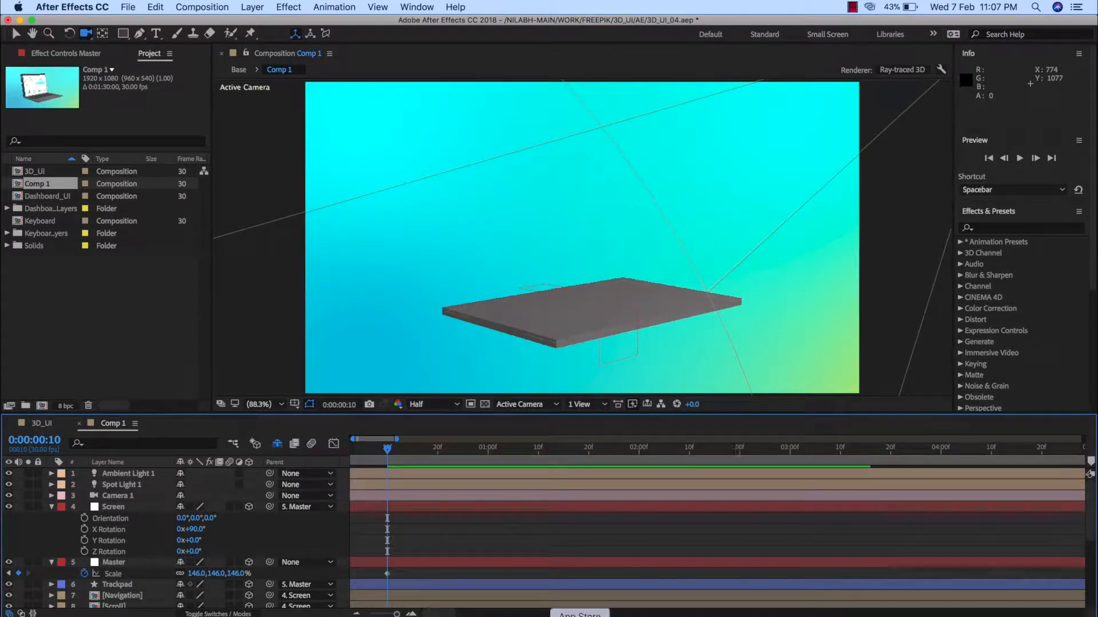
drag(434, 614, 424, 615)
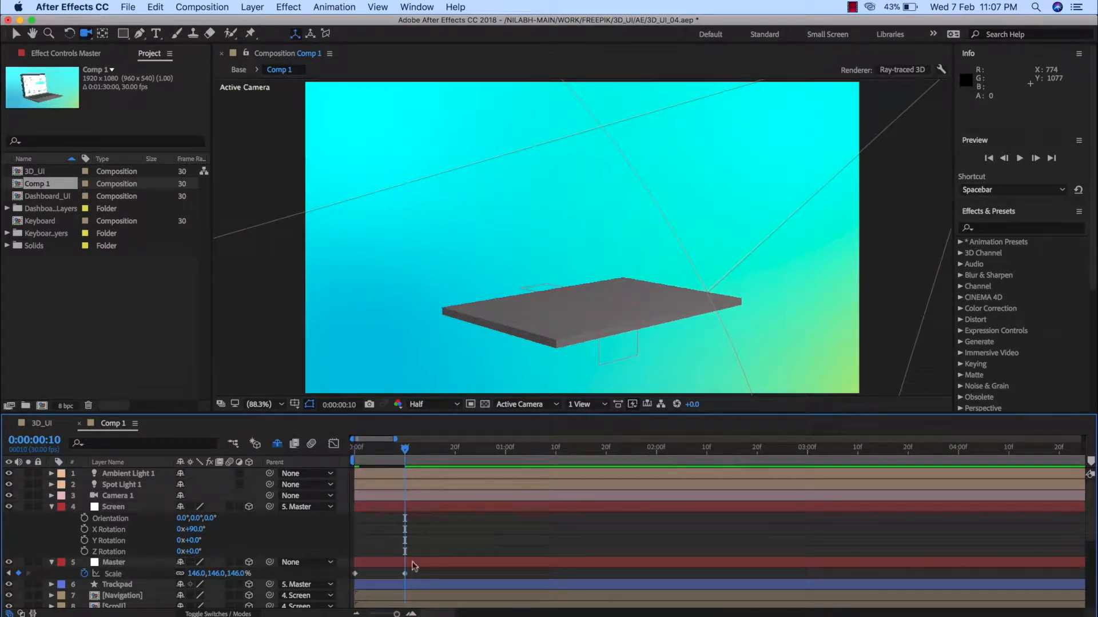
Step: Play the Master layer's scale animation twice from the start of the composition
drag(408, 455, 333, 464)
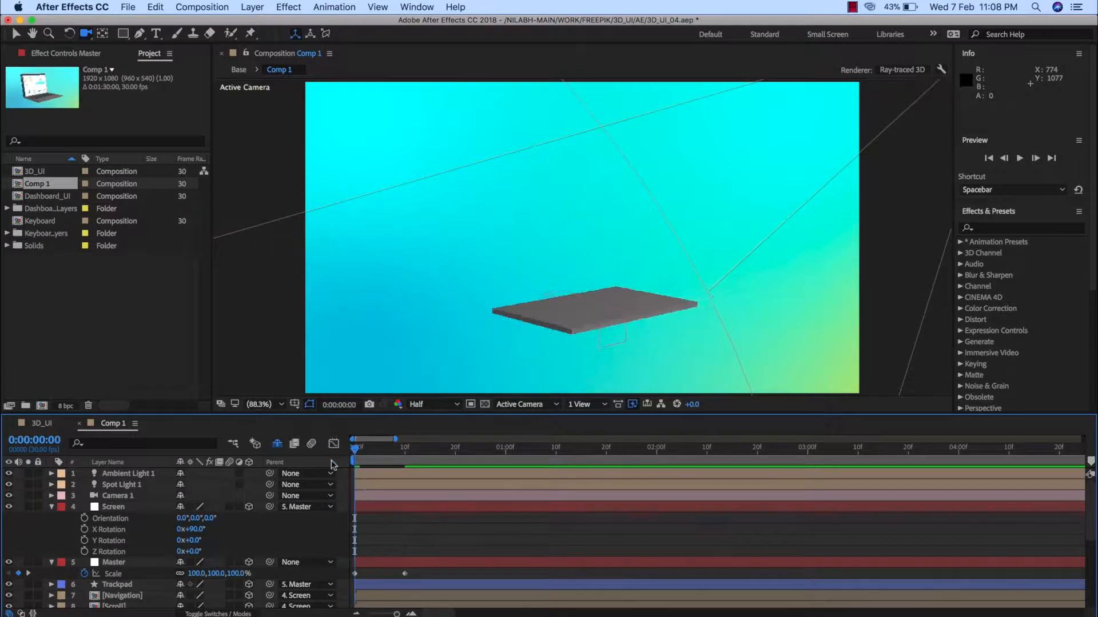
key(space)
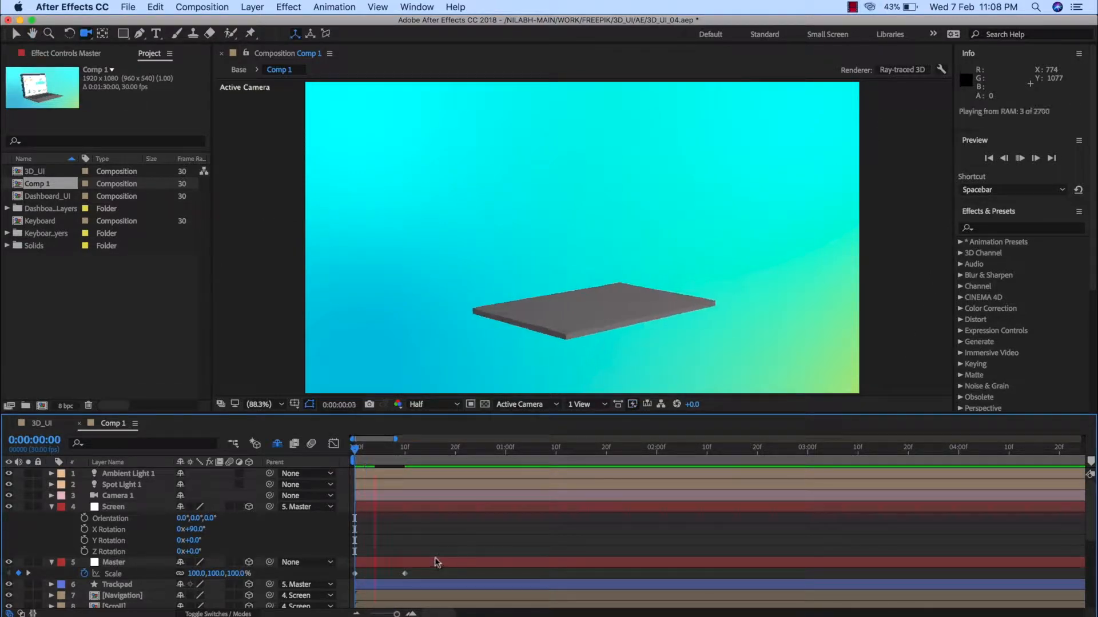
key(space)
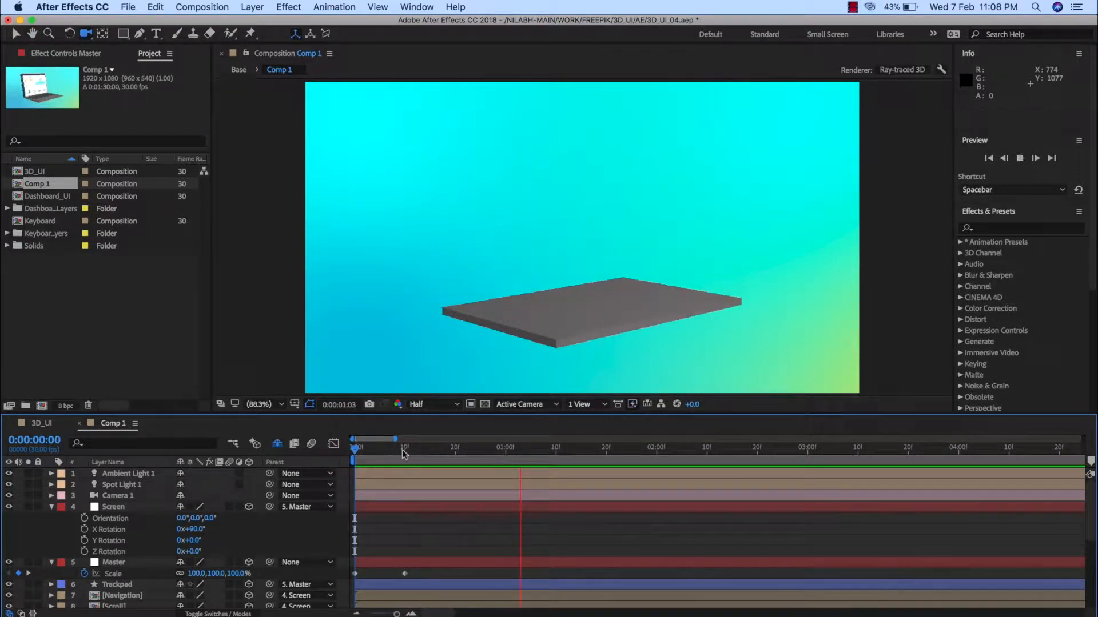
key(Home)
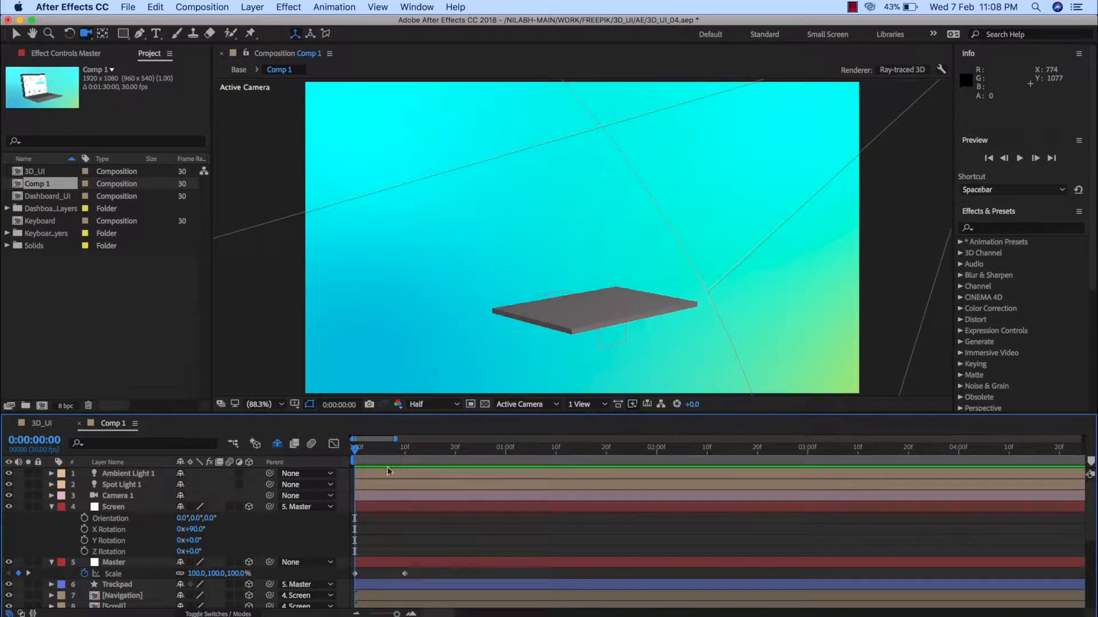
key(space)
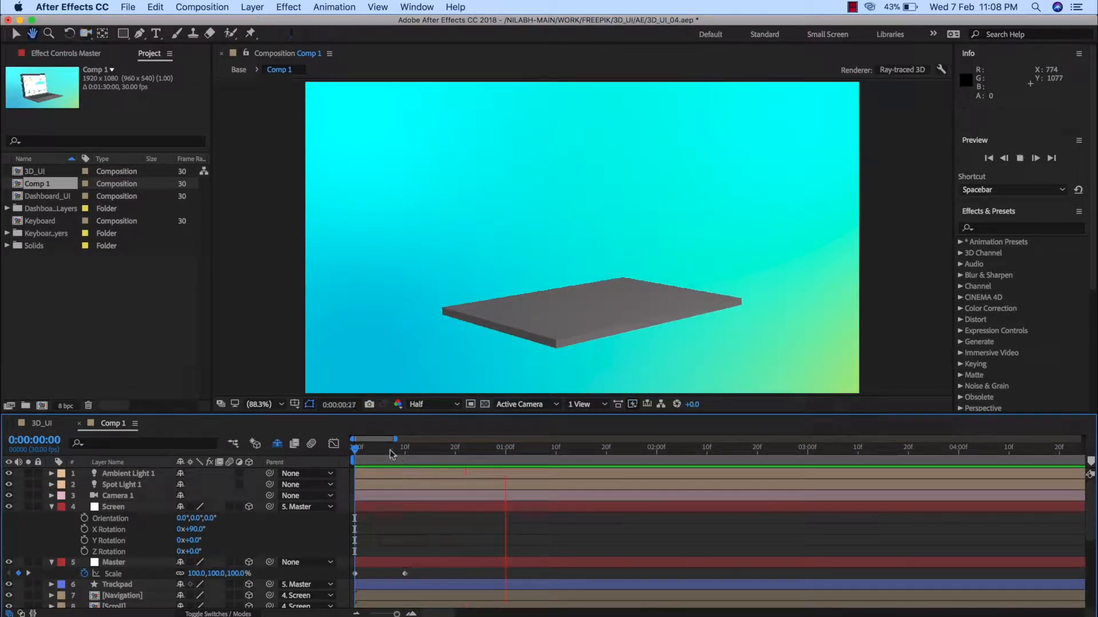
key(space)
drag(356, 457, 332, 466)
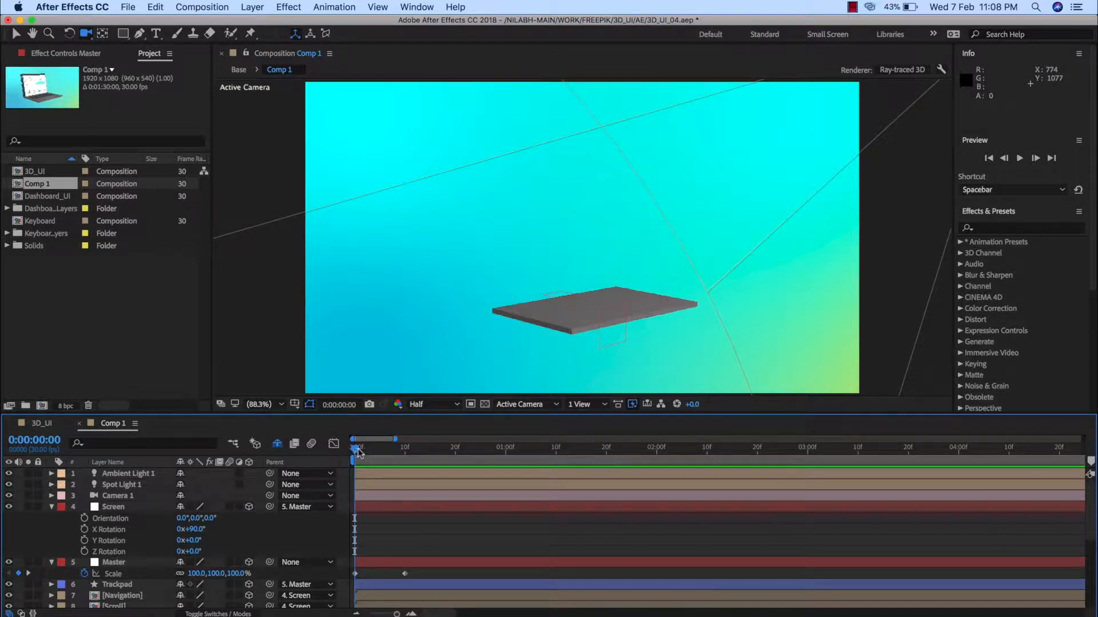
Step: Set the Master layer's first Scale keyframe at 0:00:00:00 to 0%
mouse_move(355, 454)
mouse_down()
mouse_move(405, 454)
mouse_move(336, 461)
mouse_up()
click(355, 574)
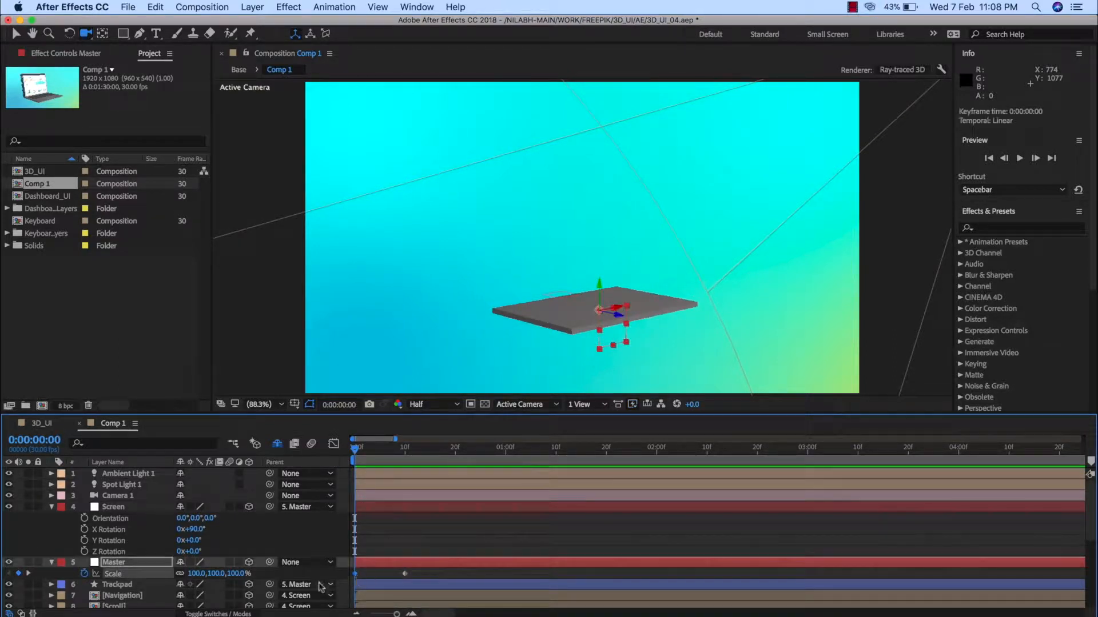
drag(216, 574, 190, 575)
click(210, 574)
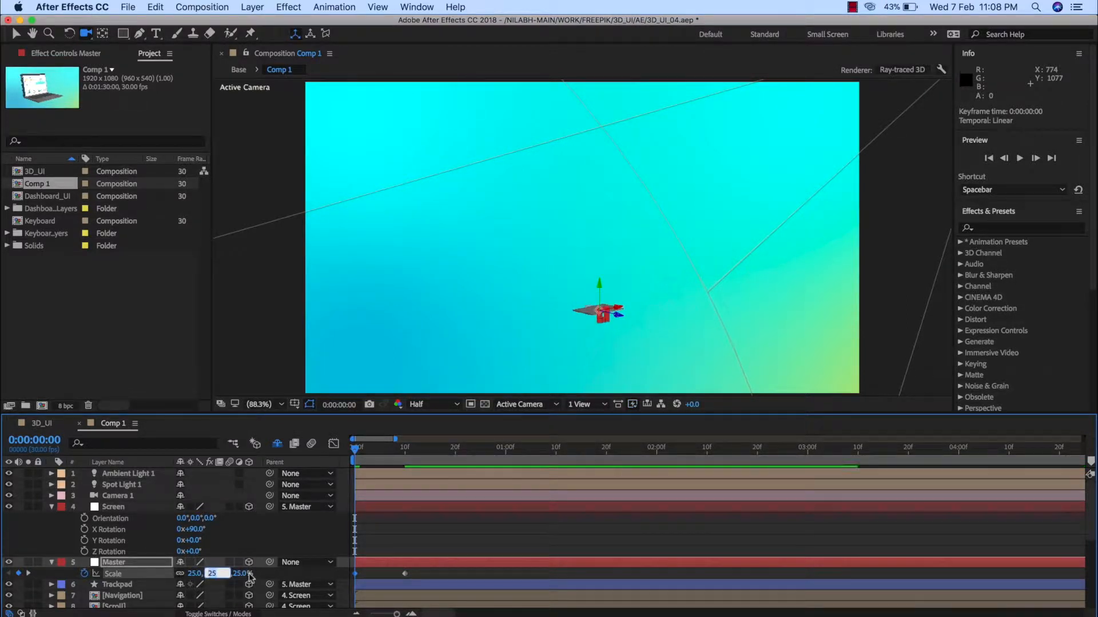
text(0)
key(Return)
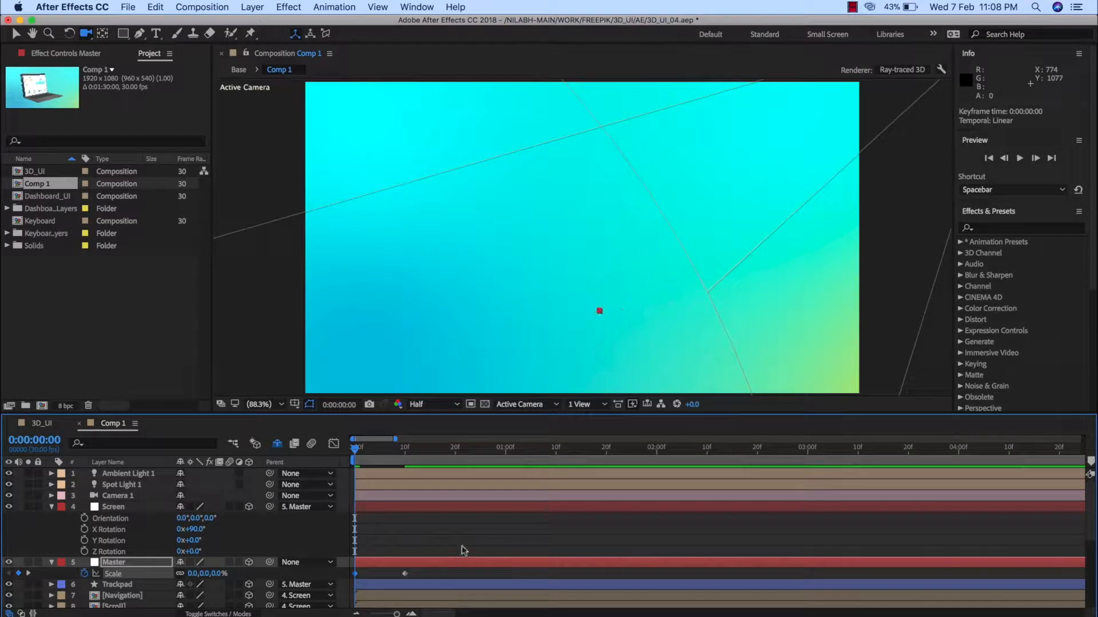
Step: Play the Master layer's scale animation twice from the start of the composition to check its speed
click(464, 547)
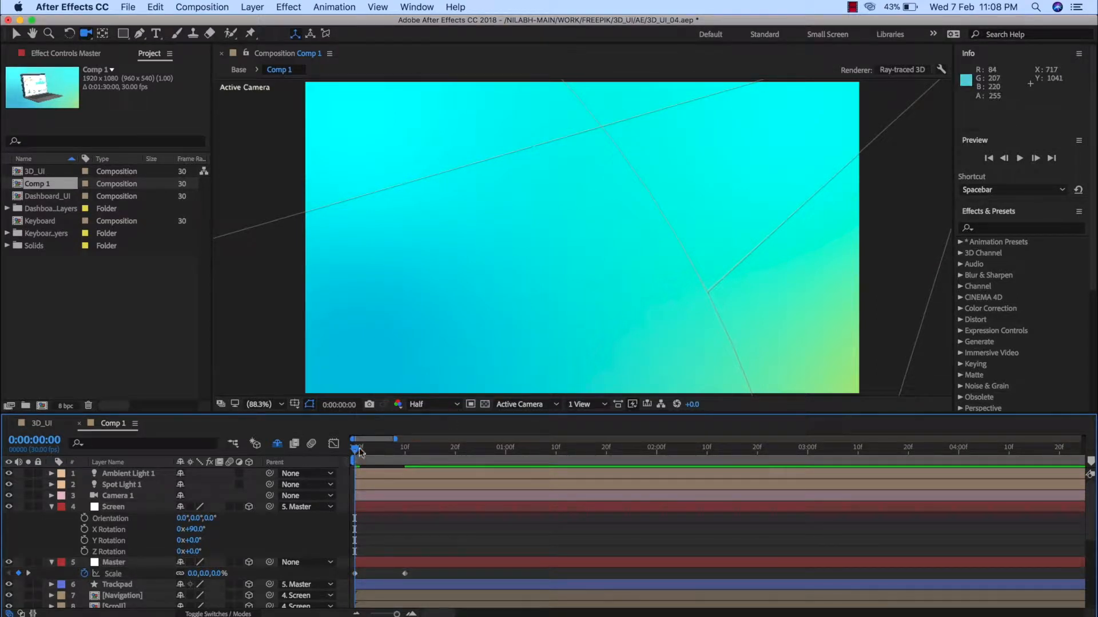
key(space)
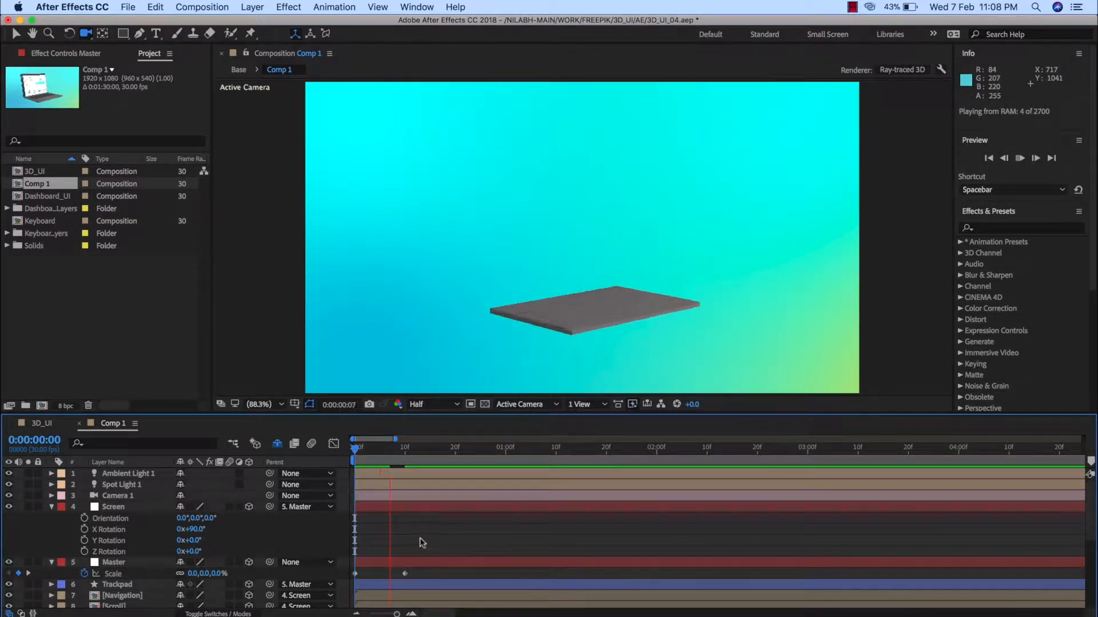
key(space)
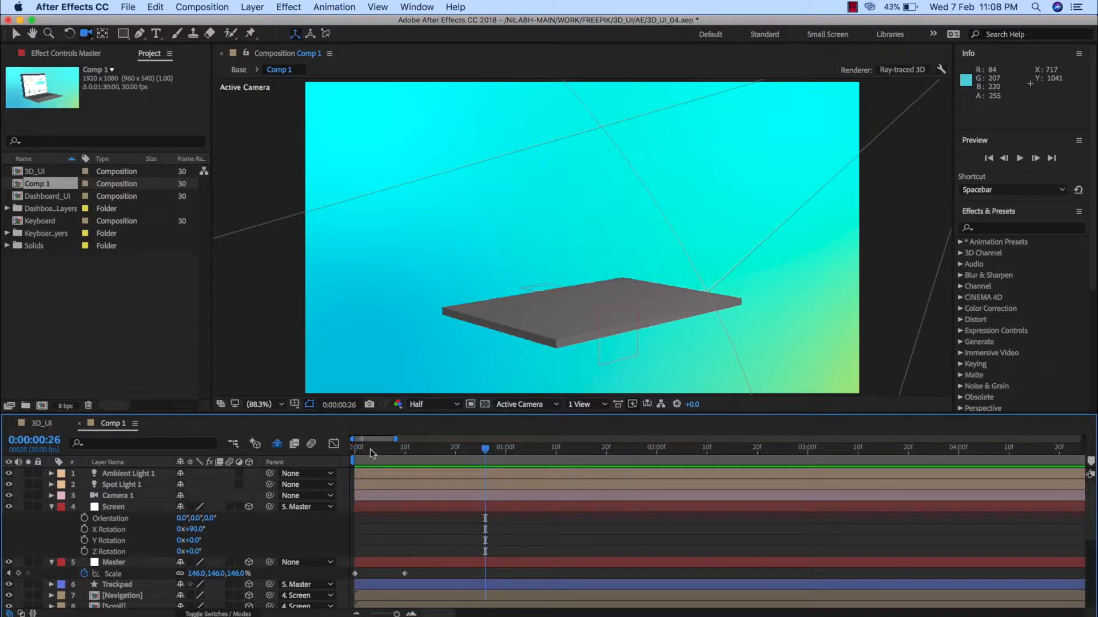
key(space)
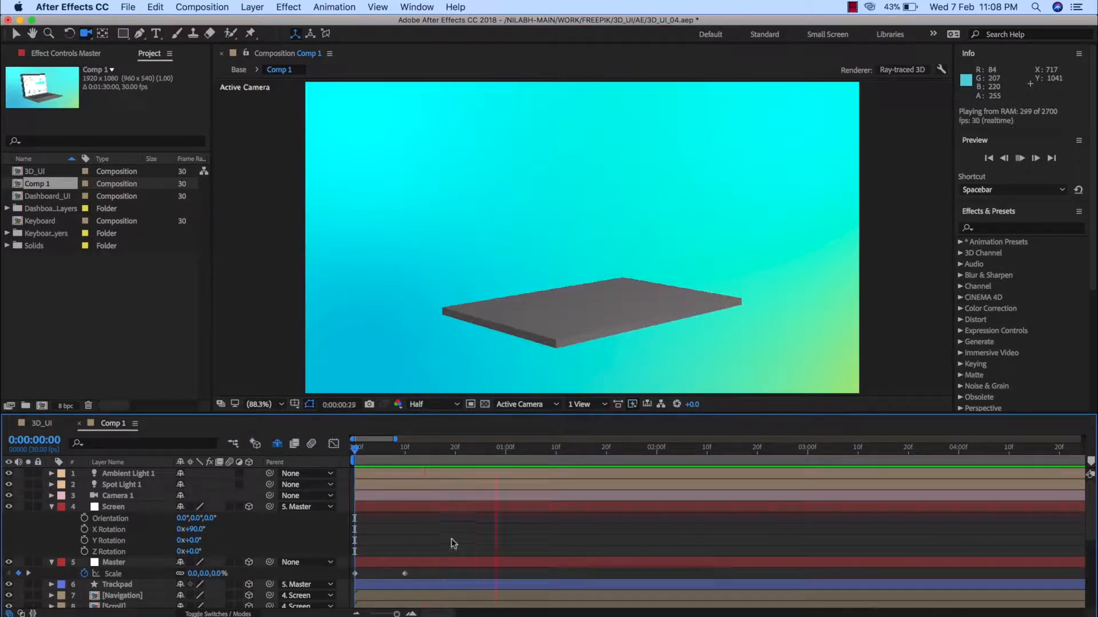
key(space)
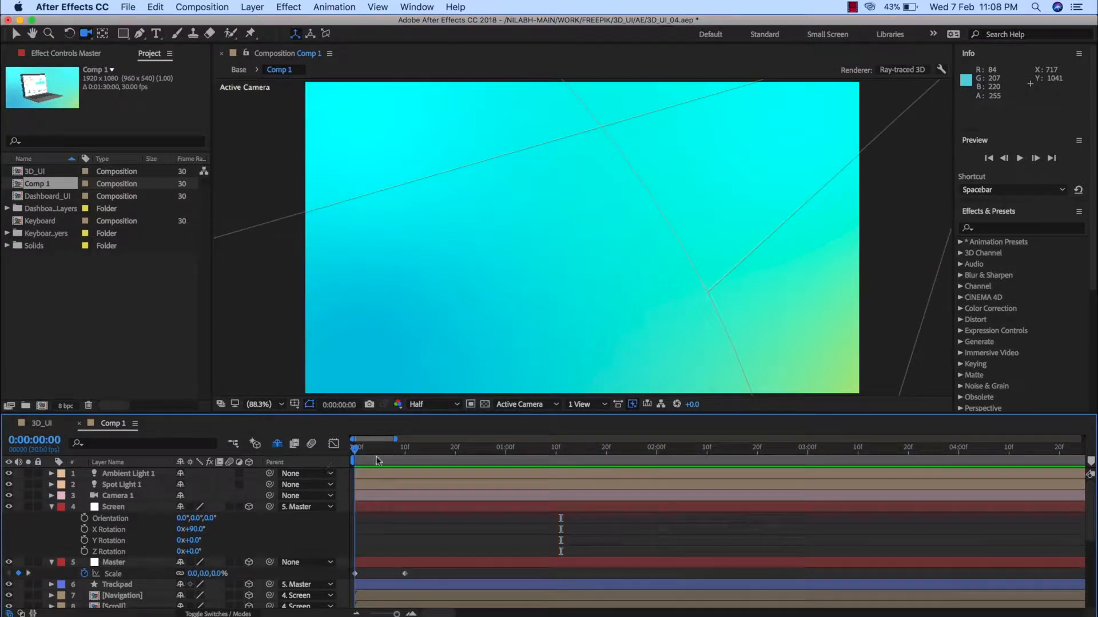
Step: Move the Master layer's second Scale keyframe to 0:00:00:20 and place the current time there
drag(377, 461, 400, 462)
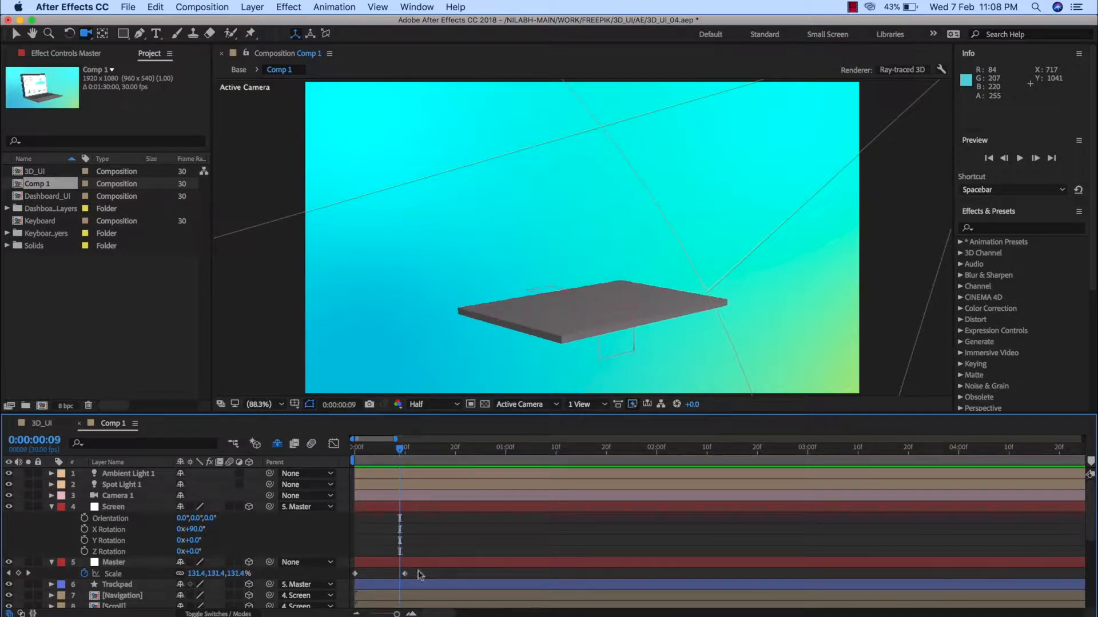
drag(407, 575, 455, 580)
click(456, 450)
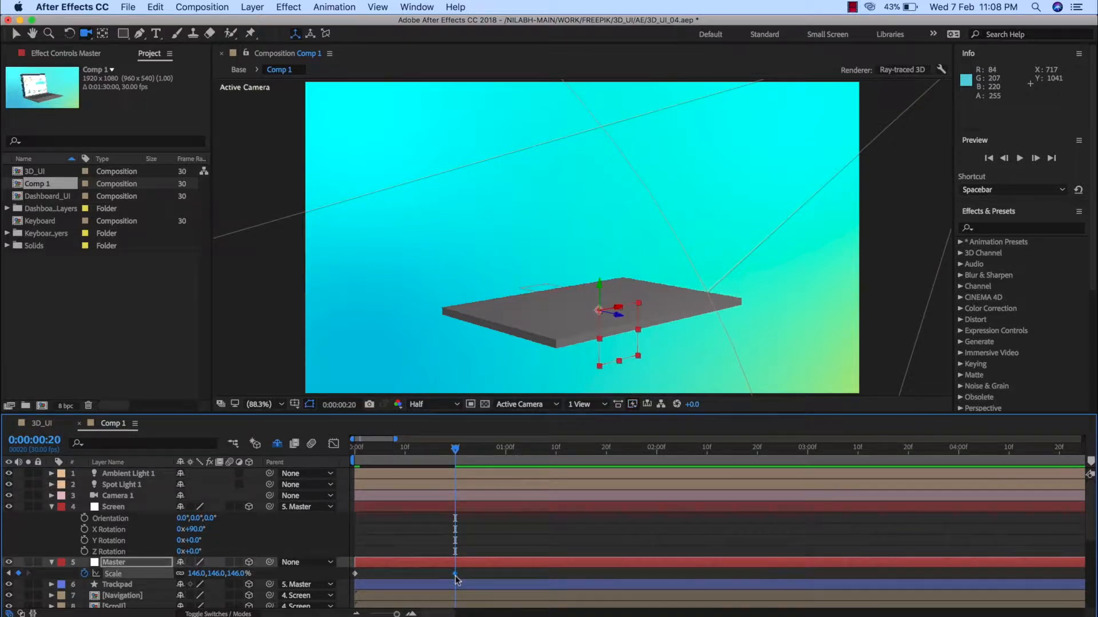
Step: Apply Easy Ease to the Master layer's Scale keyframe at 0:00:00:20
right_click(455, 575)
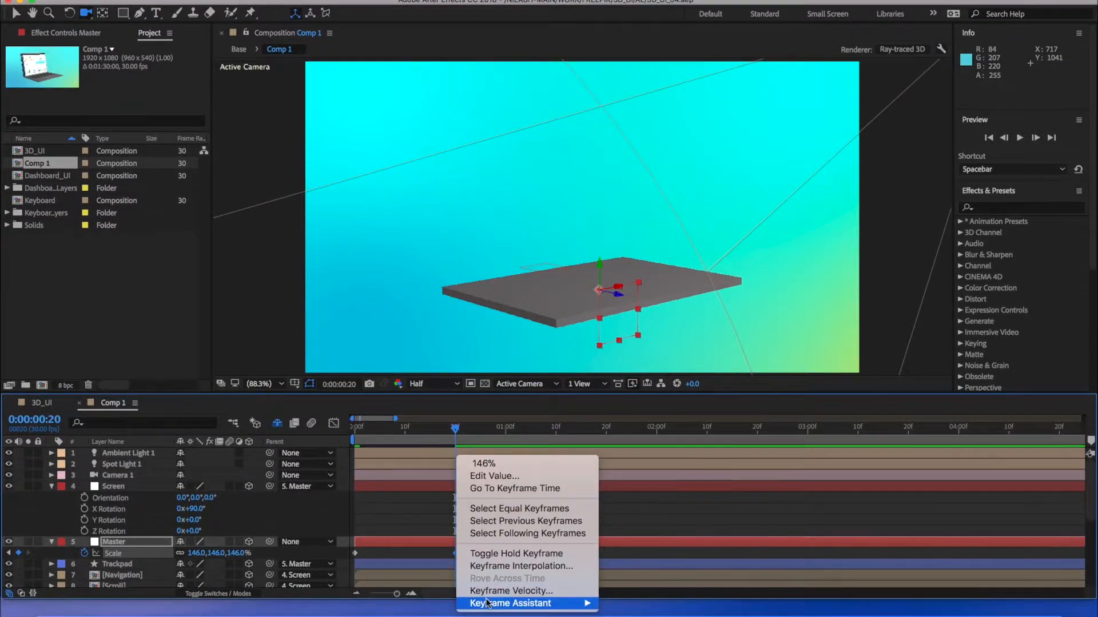
mouse_move(487, 604)
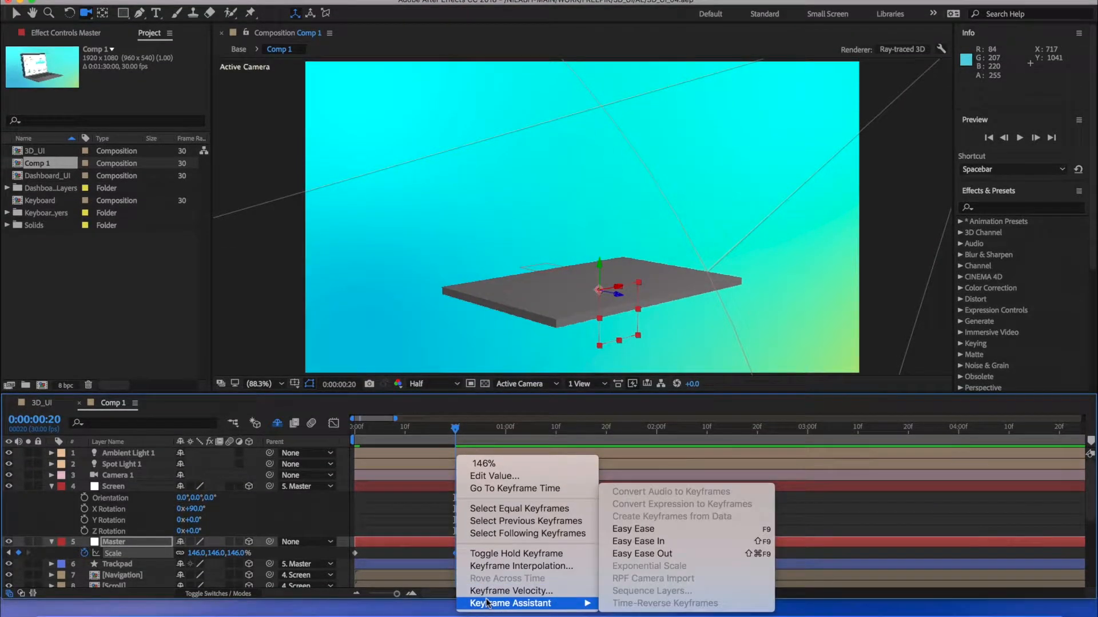
click(640, 528)
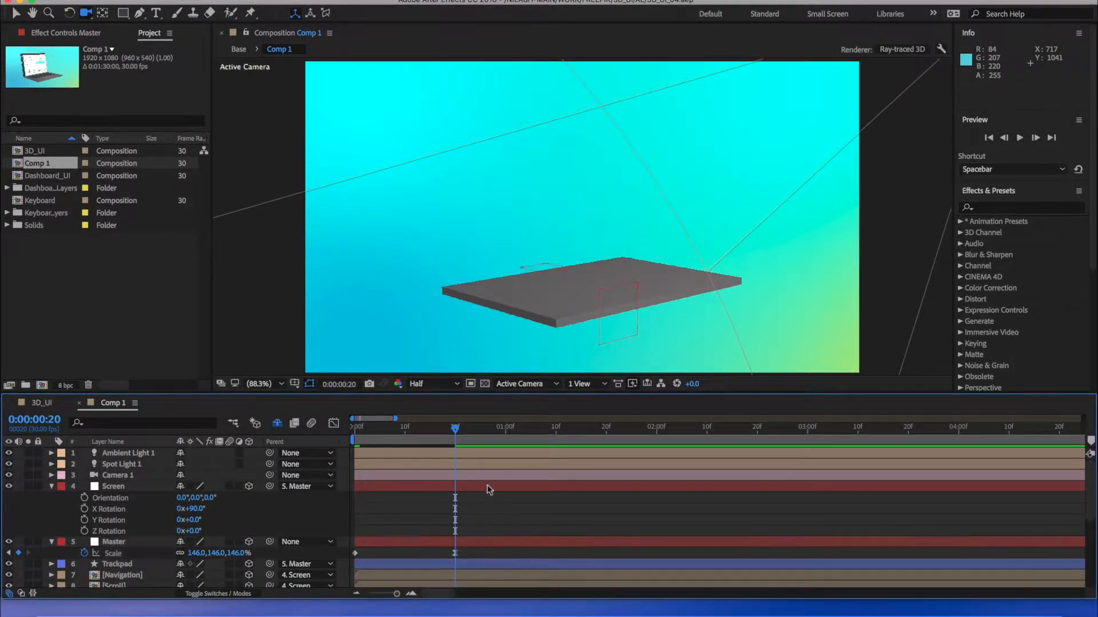
drag(455, 427, 453, 471)
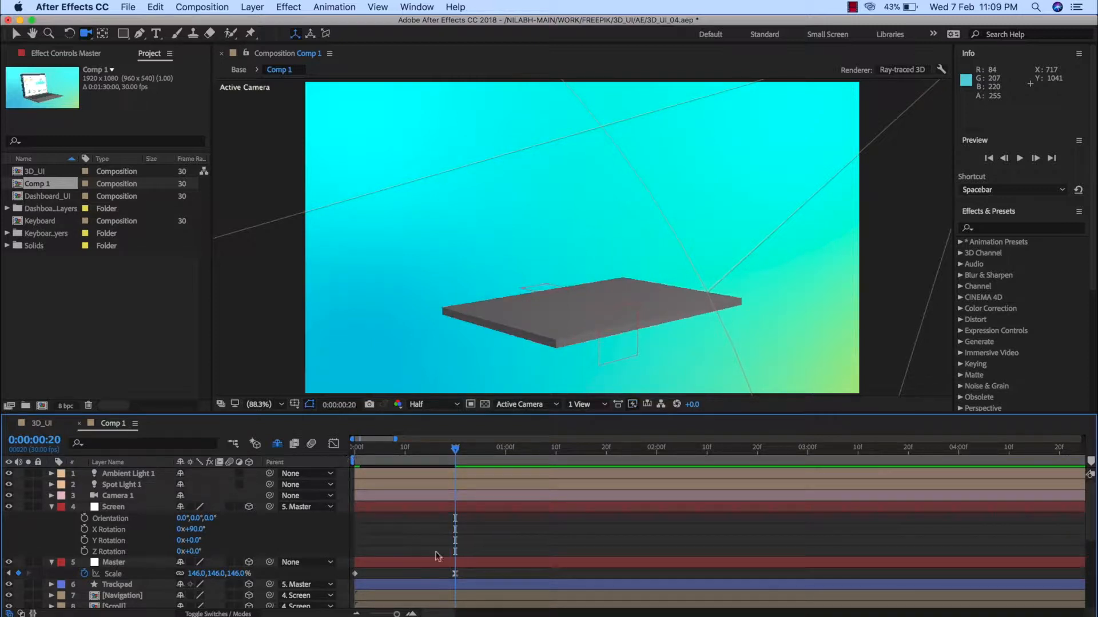
Step: In the Scale graph, extend the last keyframe's incoming ease handle back to about frame 9, then return to the layer view
click(470, 563)
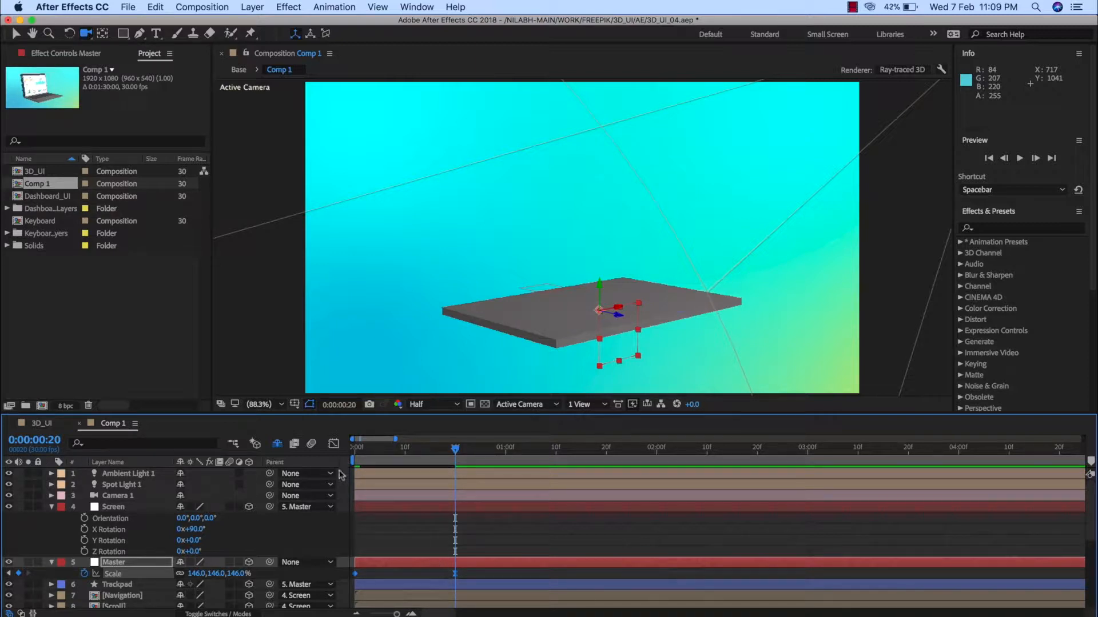
click(333, 445)
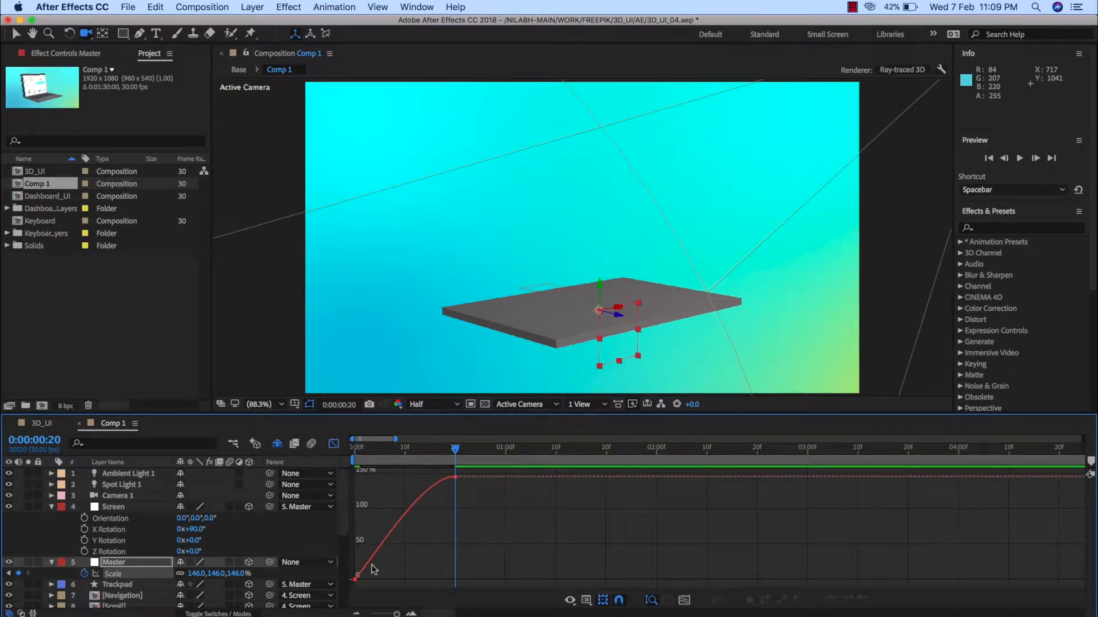
click(454, 478)
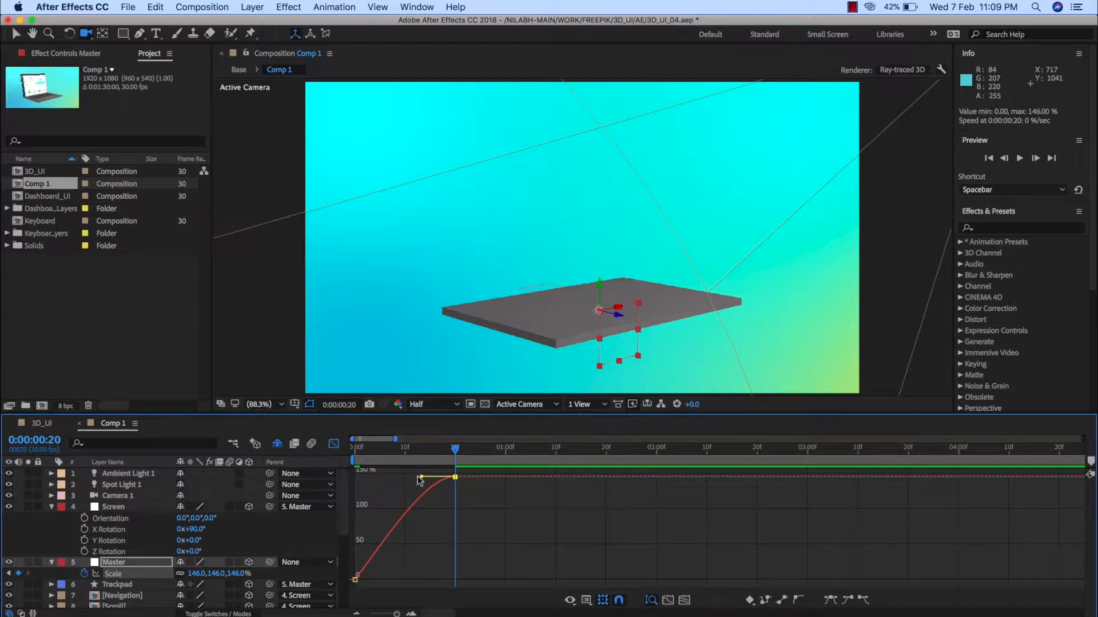
drag(420, 479, 400, 479)
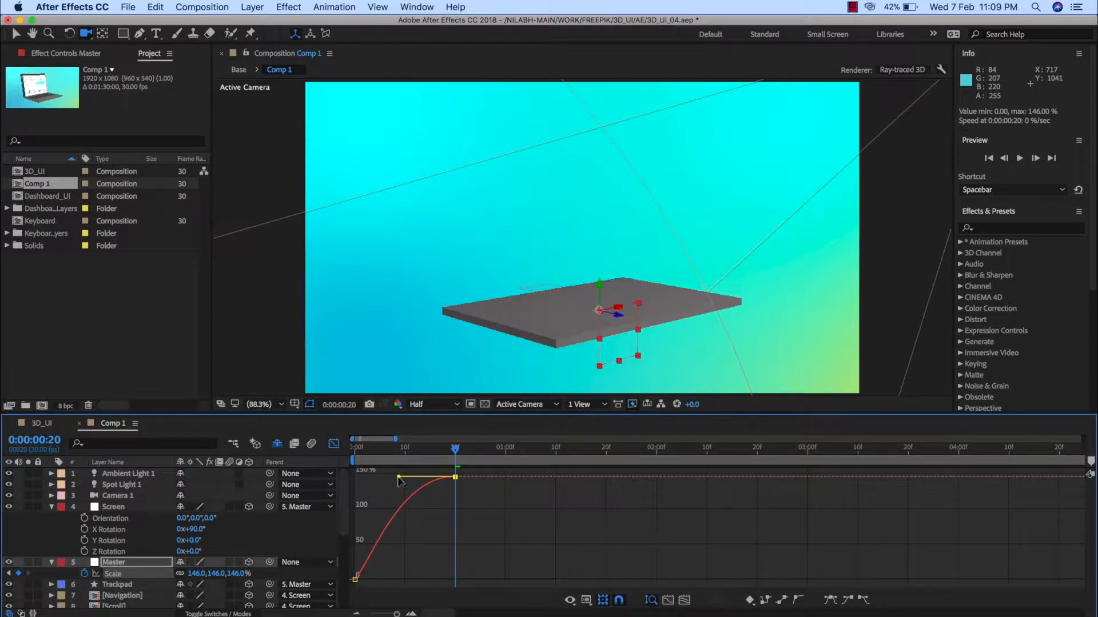
click(433, 516)
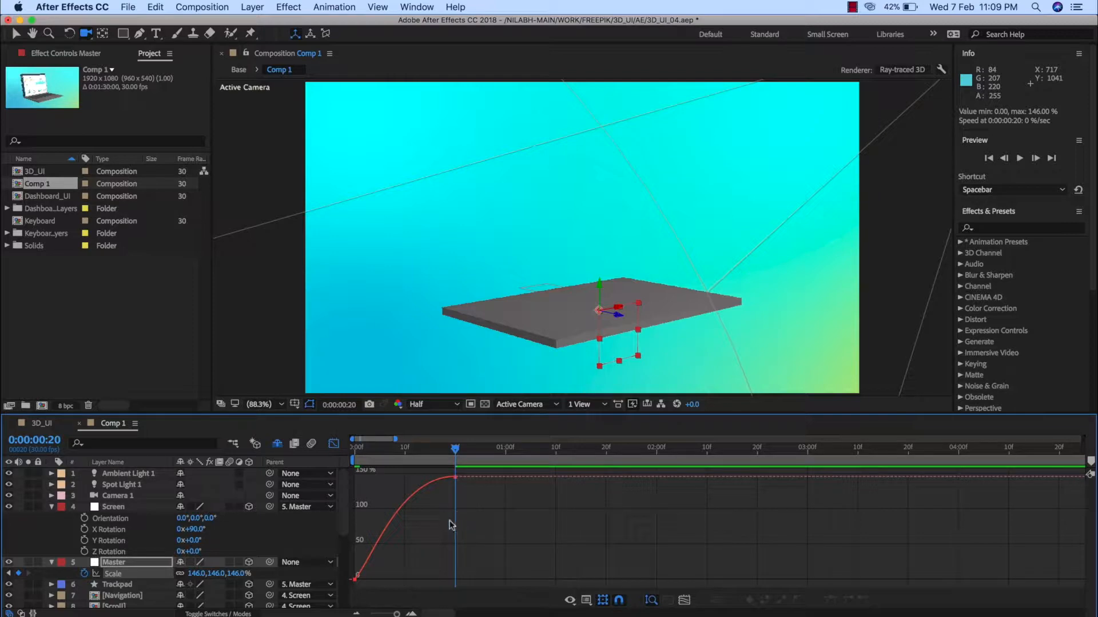
key(shift+F3)
Step: Preview the eased scale-up of the closed laptop several times from the start of the composition
key(space)
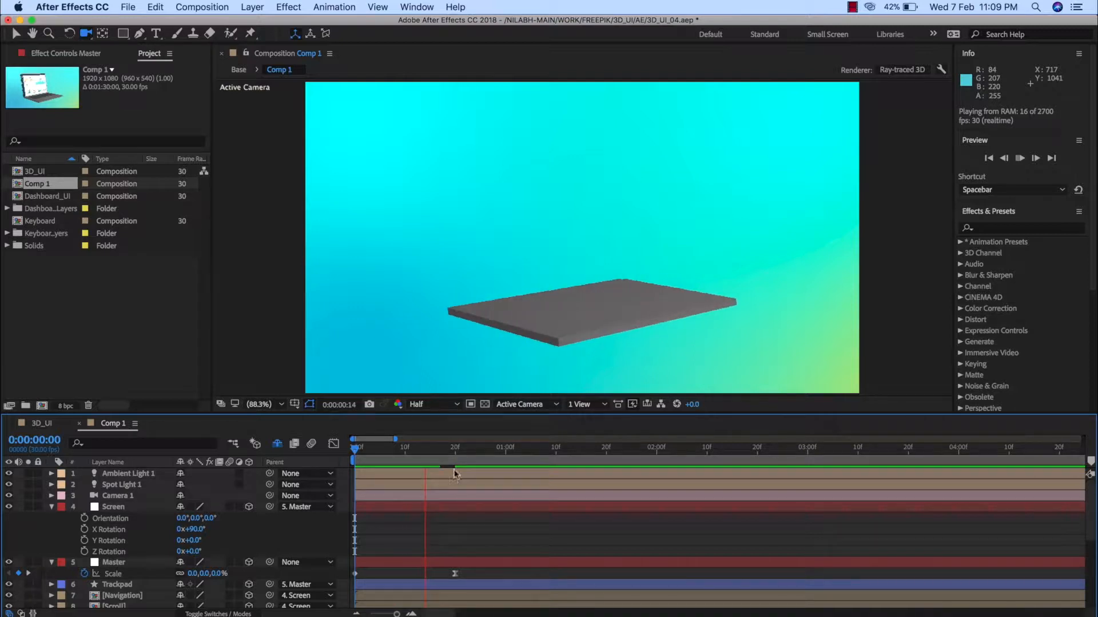
key(space)
key(space)
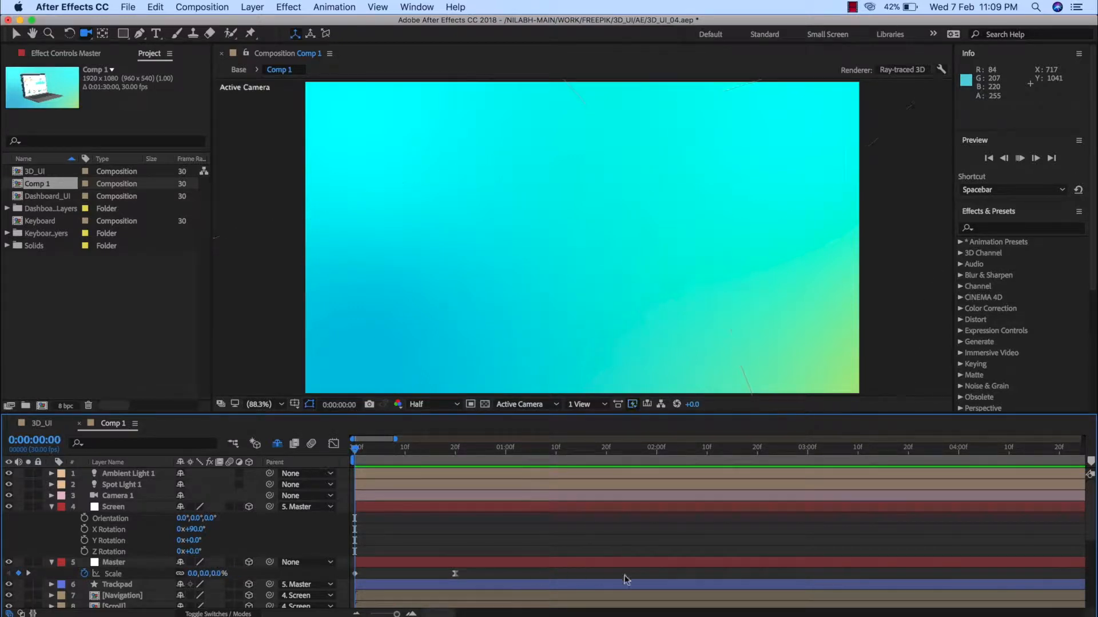
key(space)
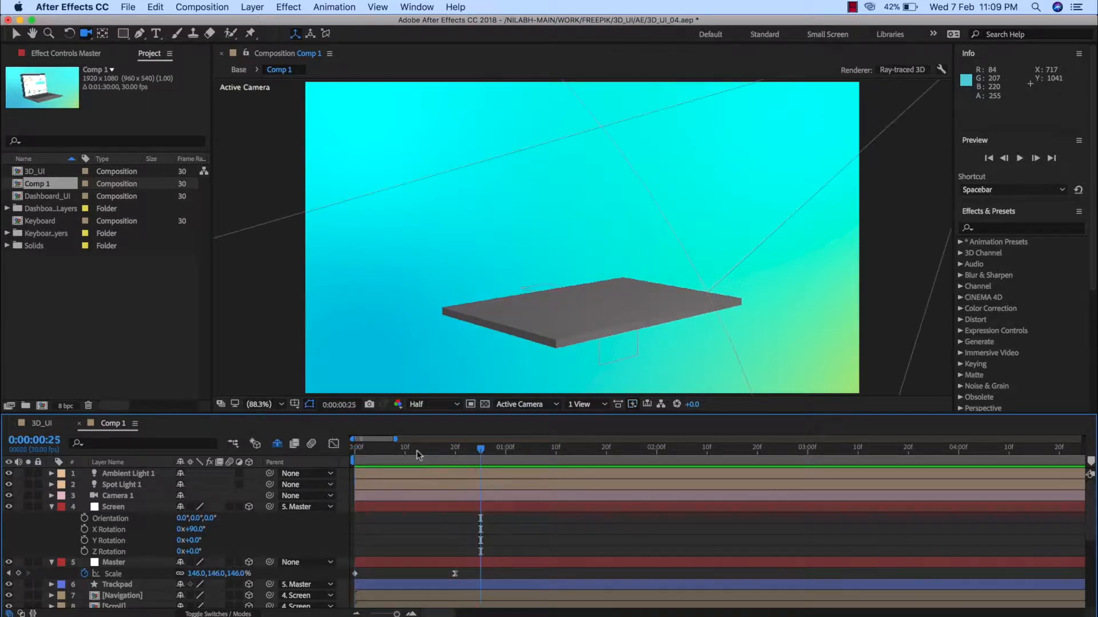
key(space)
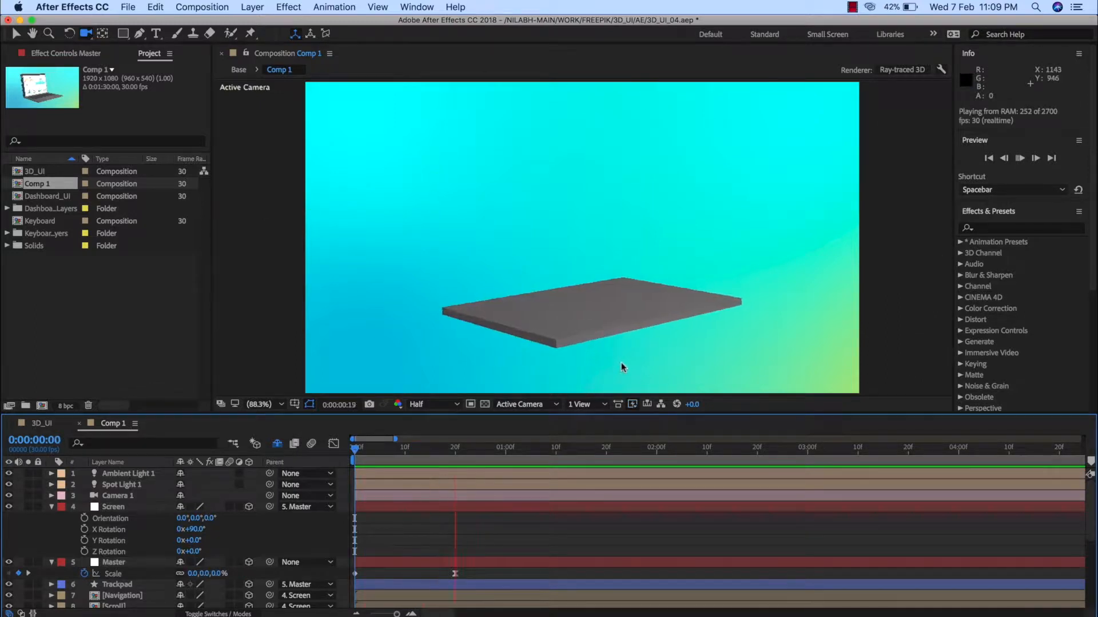
drag(552, 449, 327, 457)
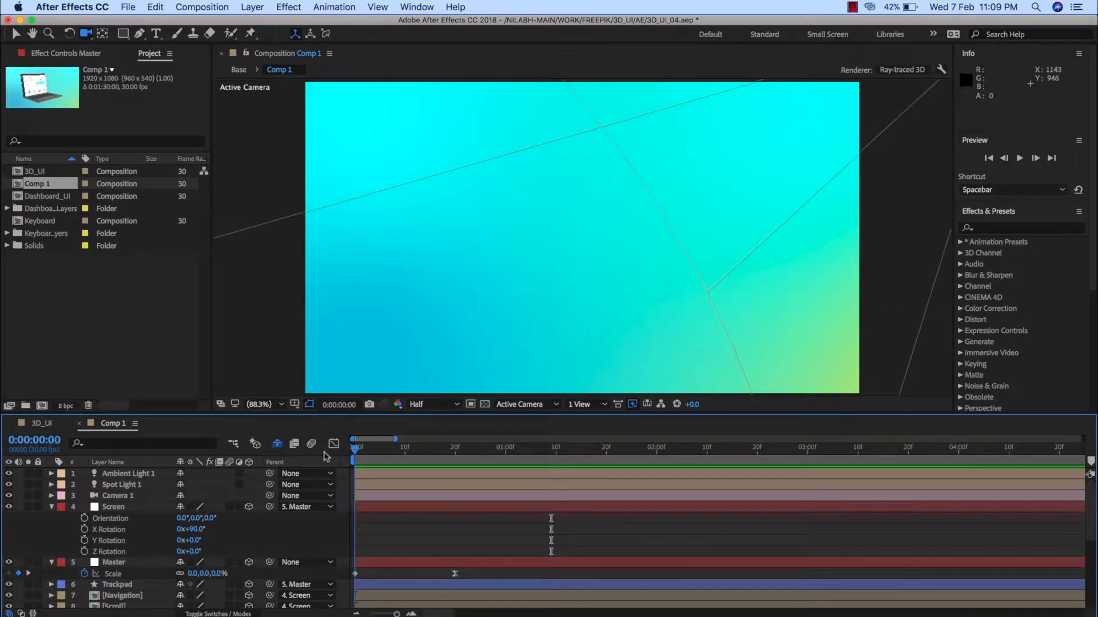
key(space)
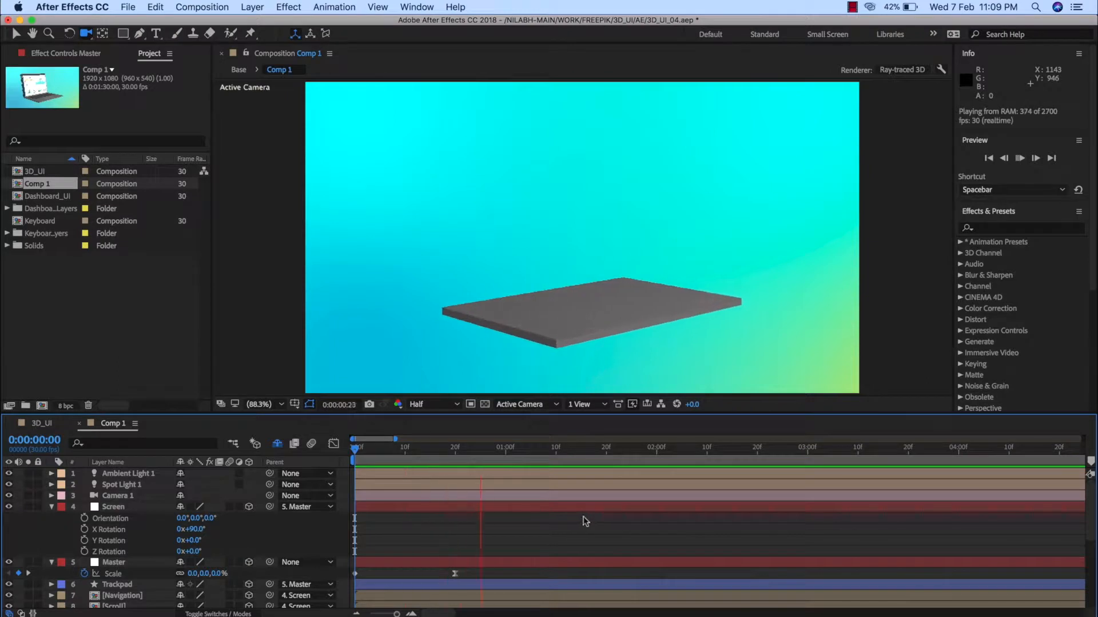
key(space)
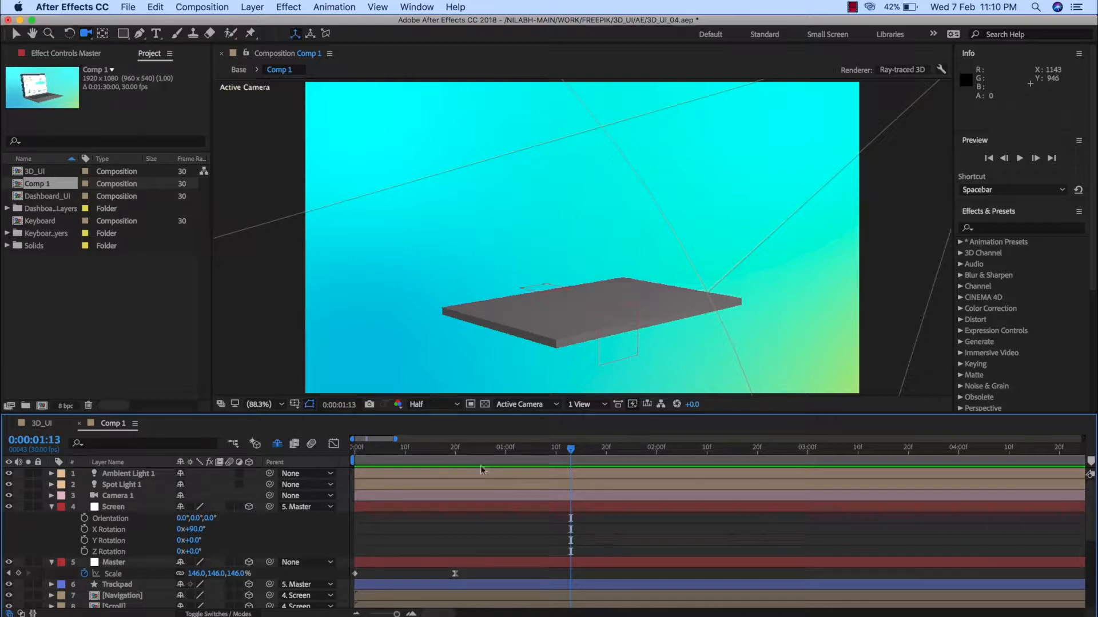
Step: Add a Y Rotation keyframe of 0° to the Master layer at 0:00:00:20
key(Home)
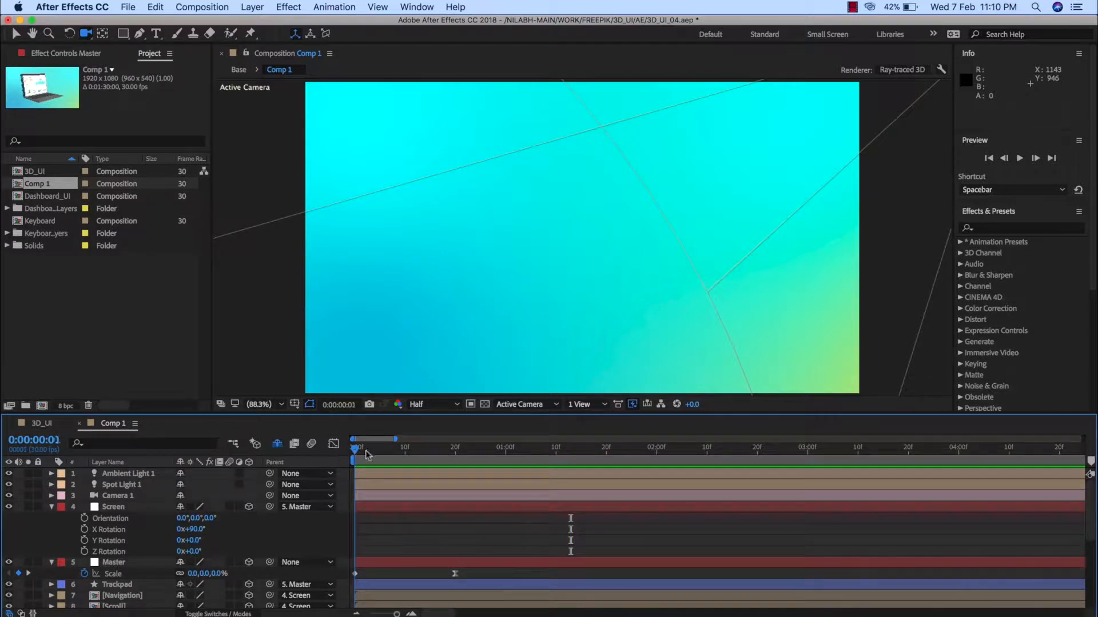
drag(366, 455, 455, 452)
click(142, 563)
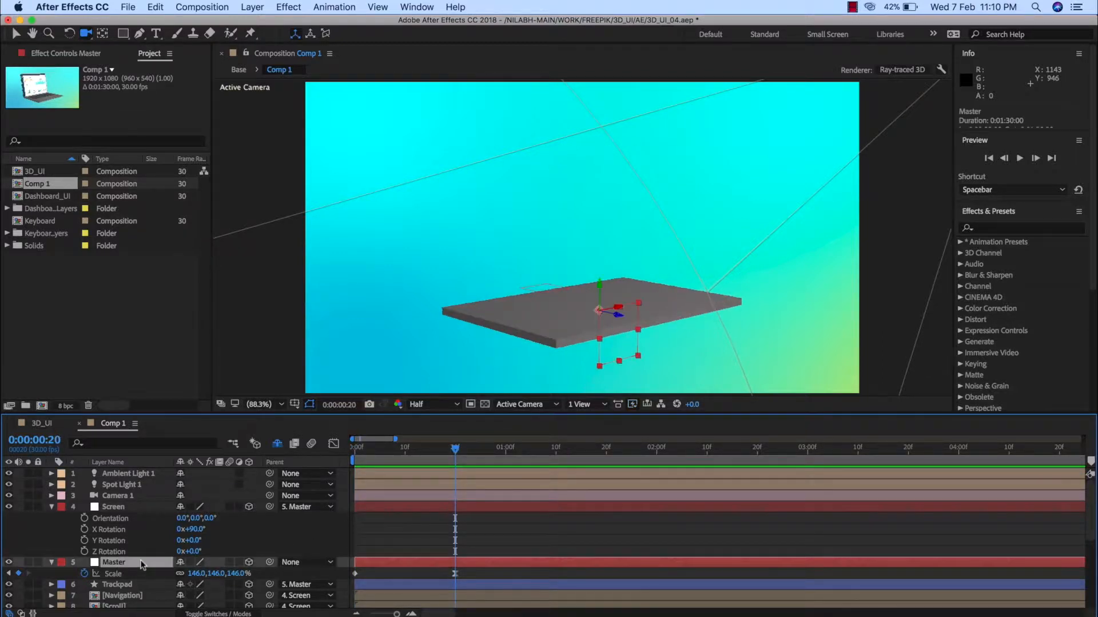
key(r)
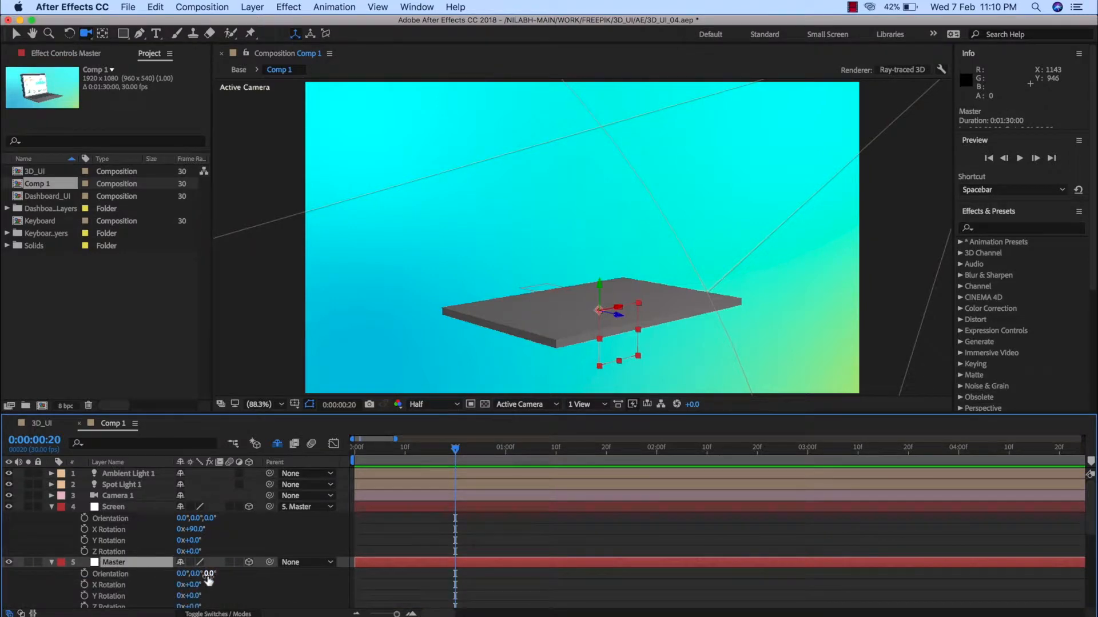
scroll(209, 580, down, 3)
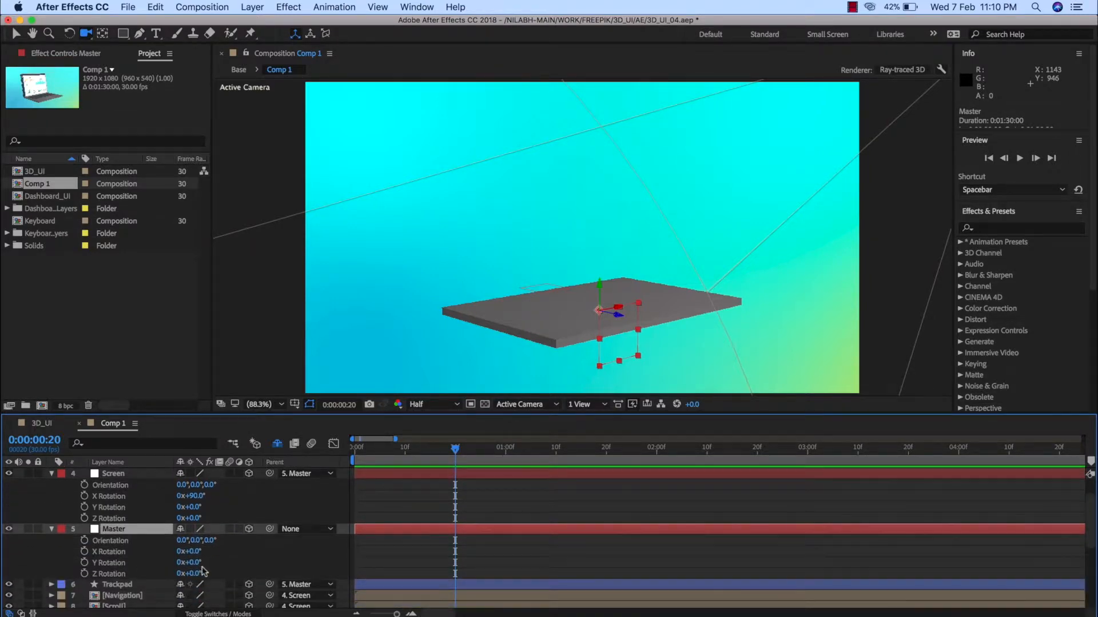
drag(194, 566, 196, 564)
key(super+z)
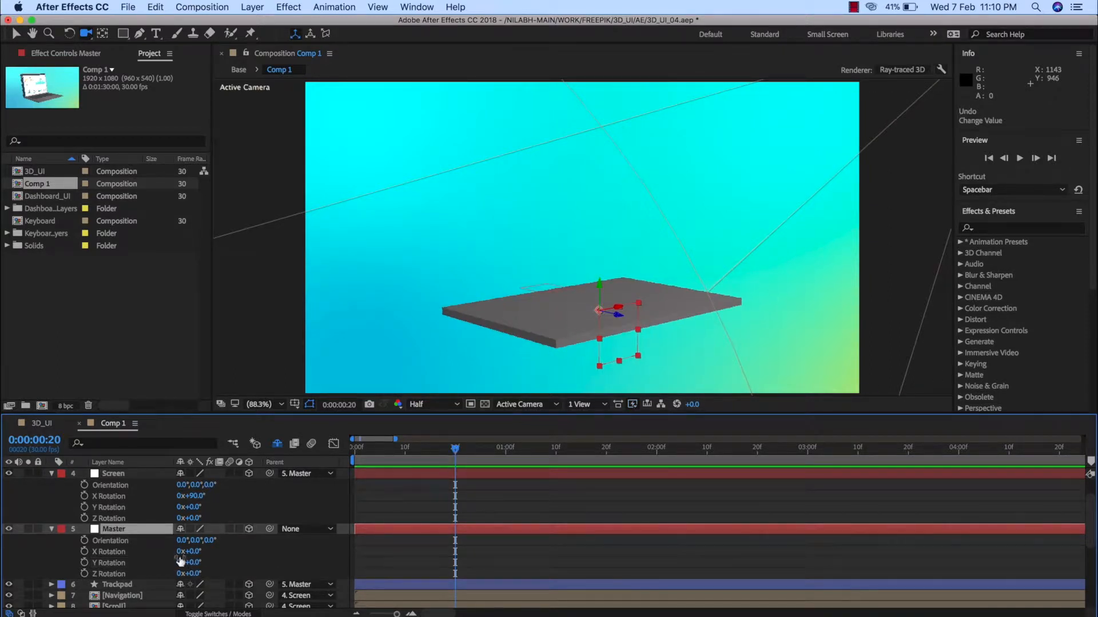
click(84, 562)
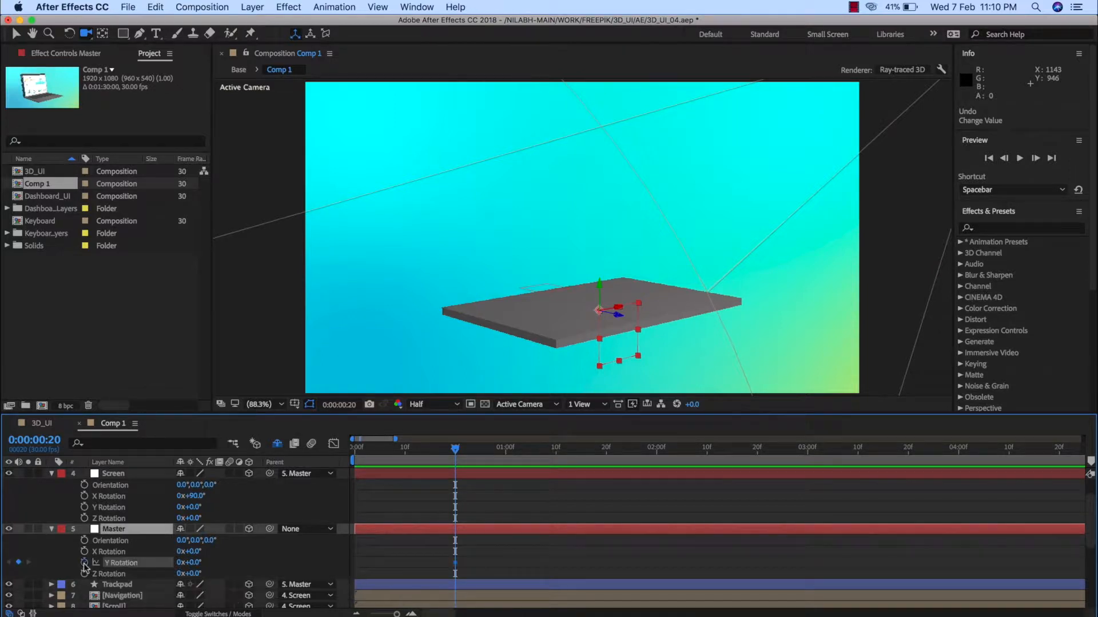
click(479, 561)
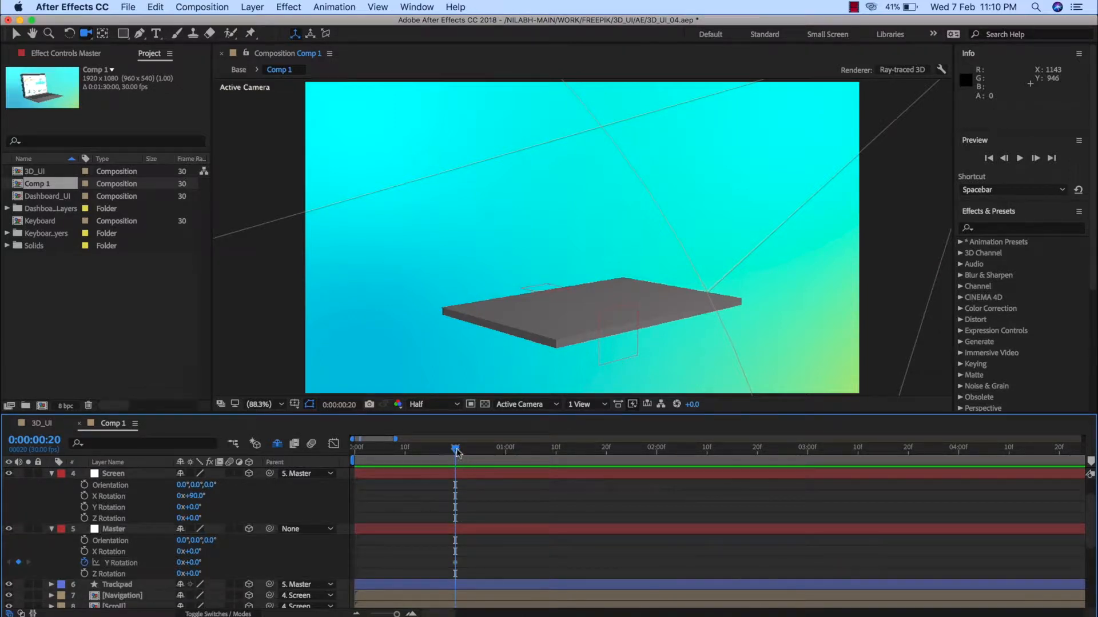
mouse_move(455, 450)
mouse_down()
mouse_move(501, 450)
mouse_move(470, 449)
mouse_move(455, 464)
mouse_up()
Step: Show only the Master layer's keyframed properties, Scale and Y Rotation, and leave their keyframes deselected
click(380, 530)
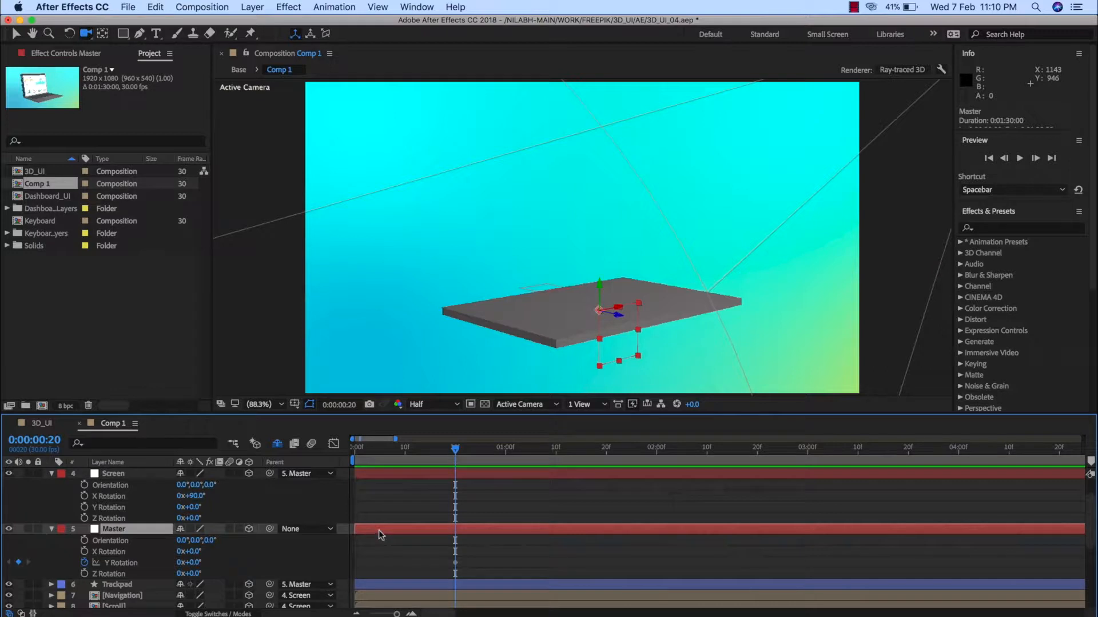
key(u)
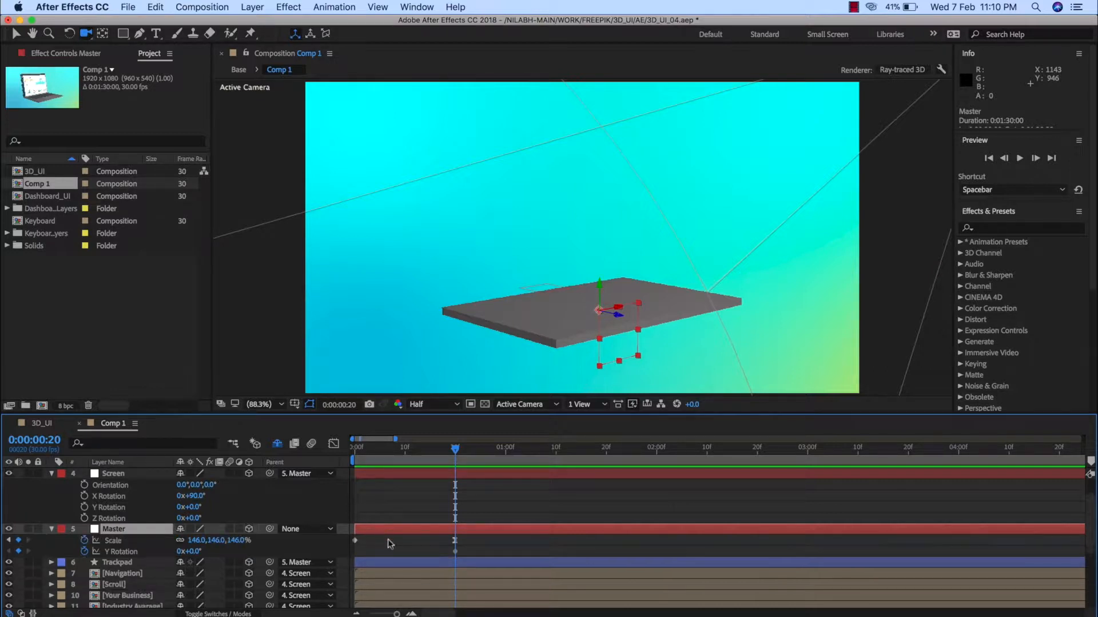
click(484, 548)
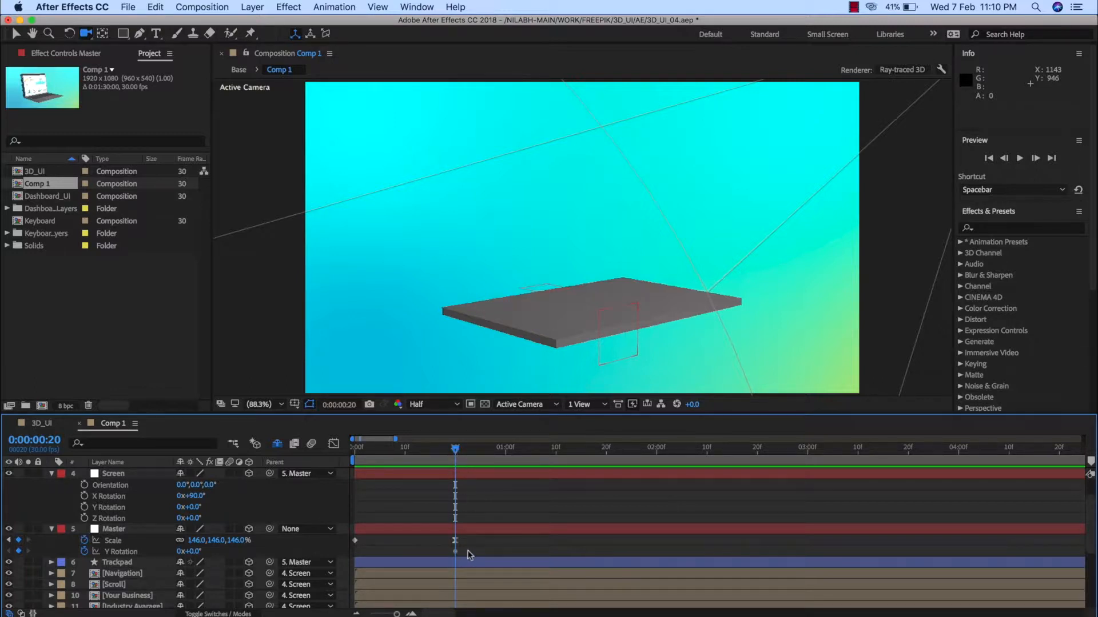
click(127, 543)
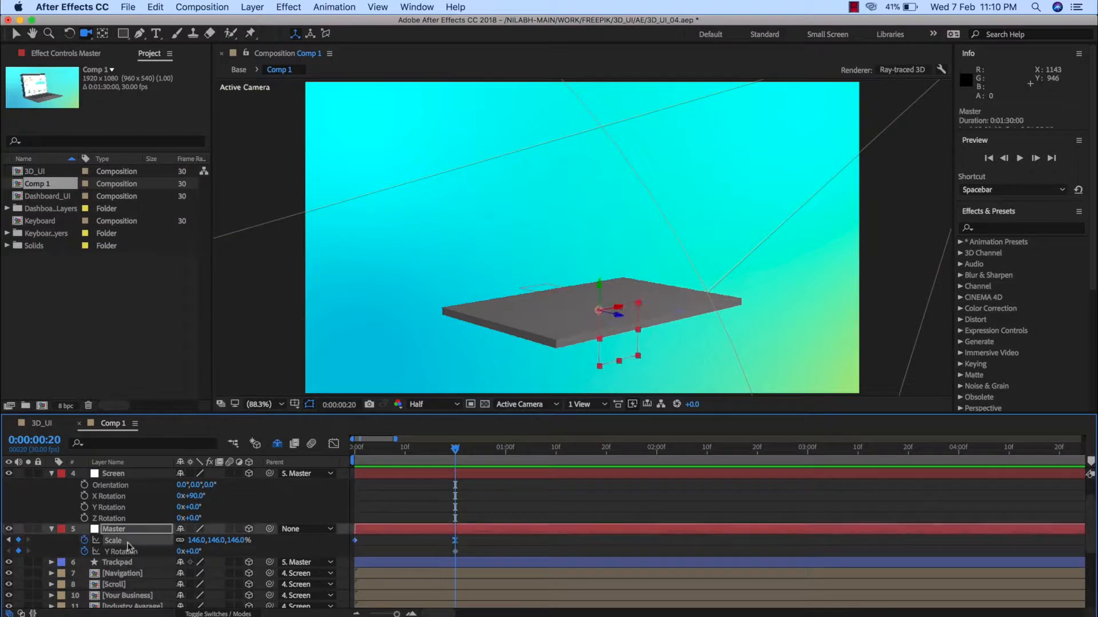
click(463, 554)
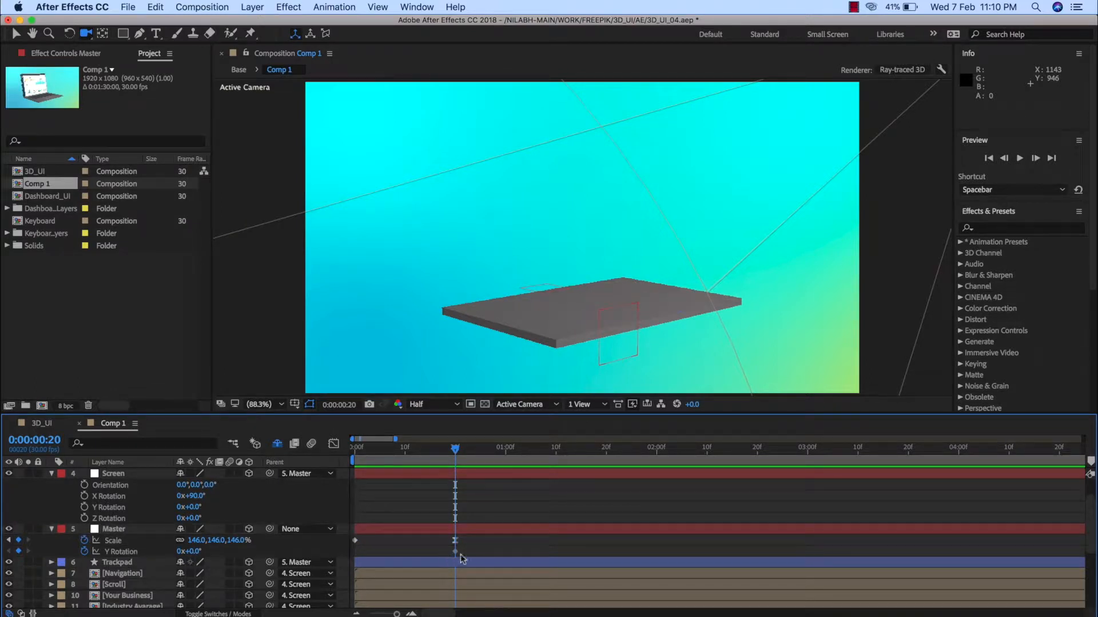
Step: Add a Y Rotation keyframe of -27° to the Master layer and place it at 0:00:00:00
click(455, 553)
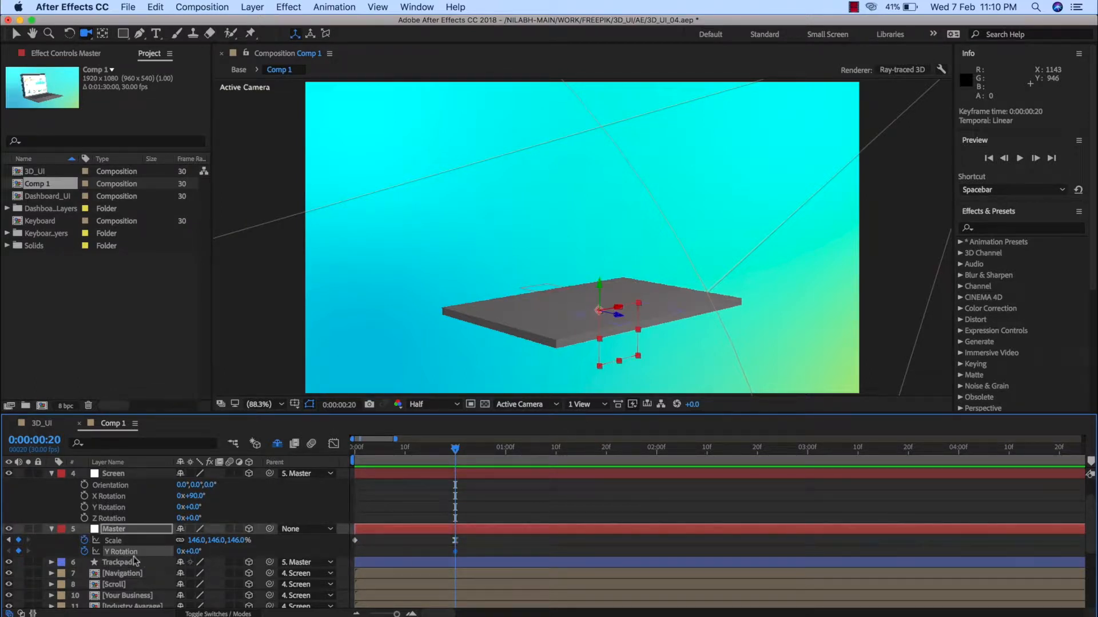
click(495, 550)
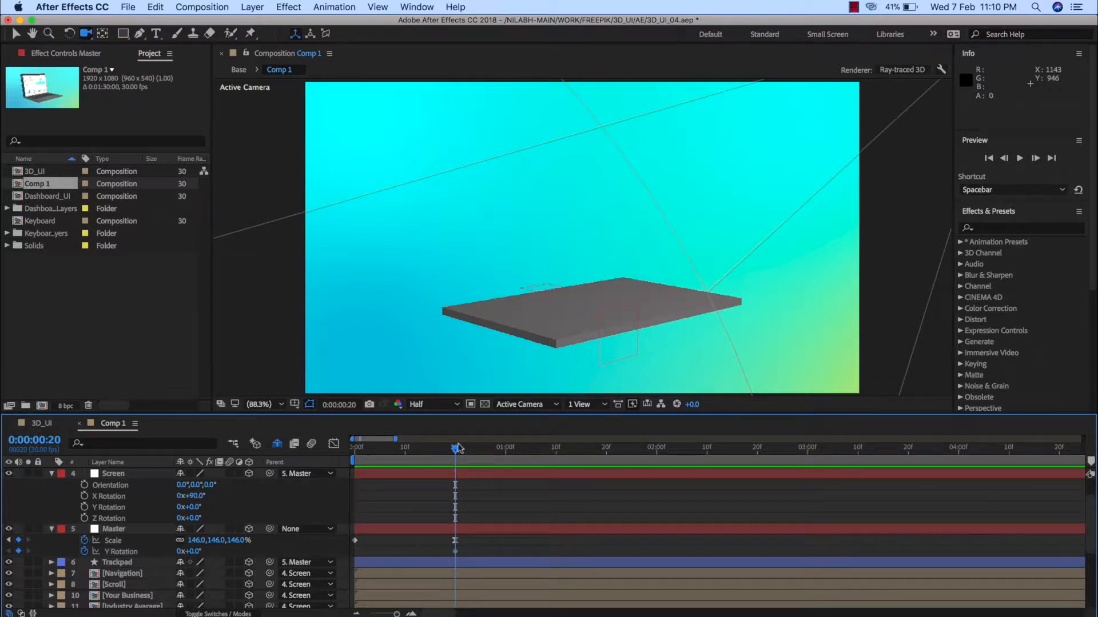
drag(456, 453, 384, 475)
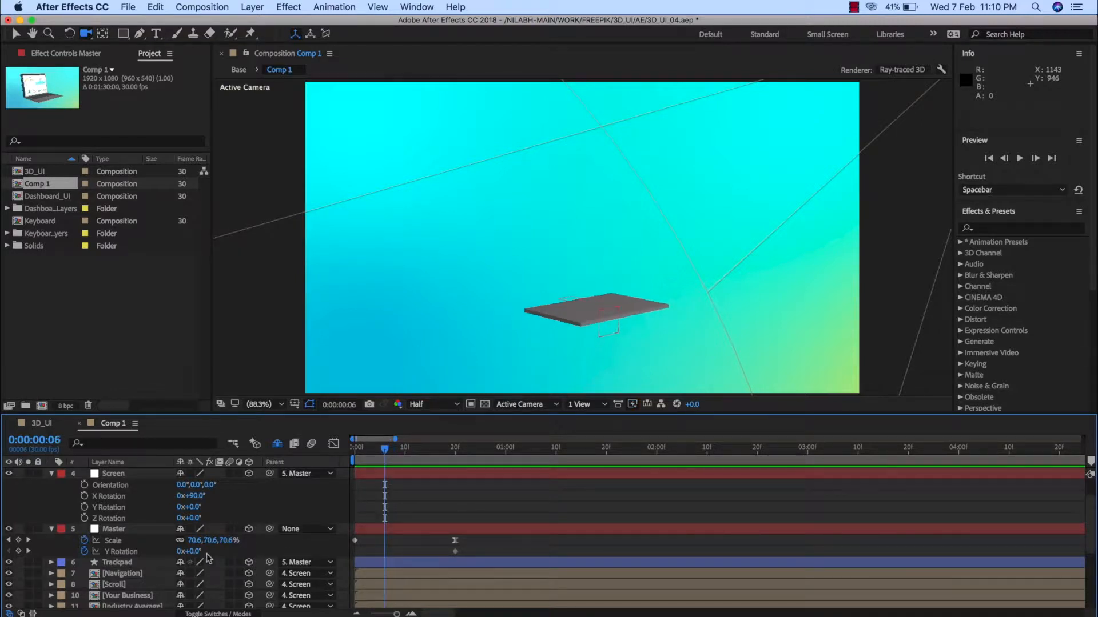
drag(194, 552, 170, 550)
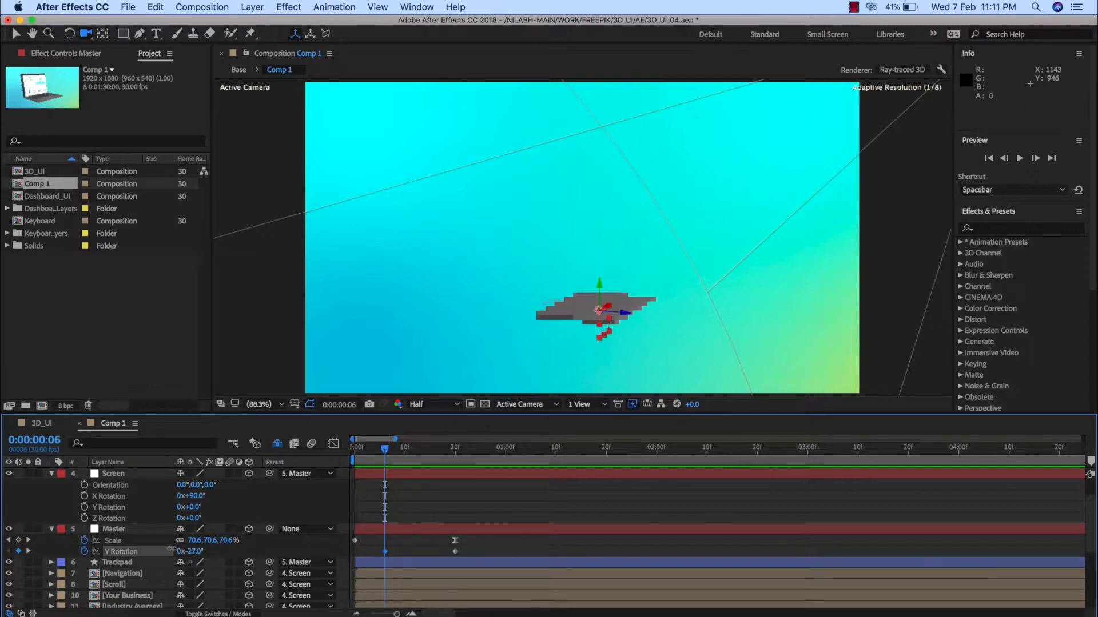
click(398, 556)
drag(384, 552, 354, 554)
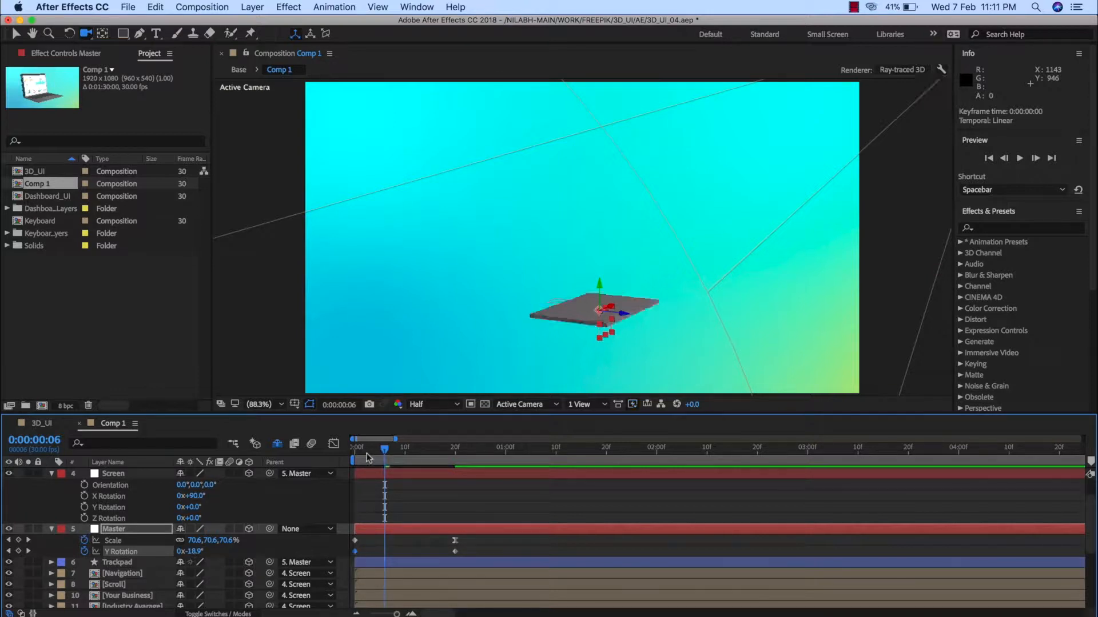
drag(385, 451, 354, 455)
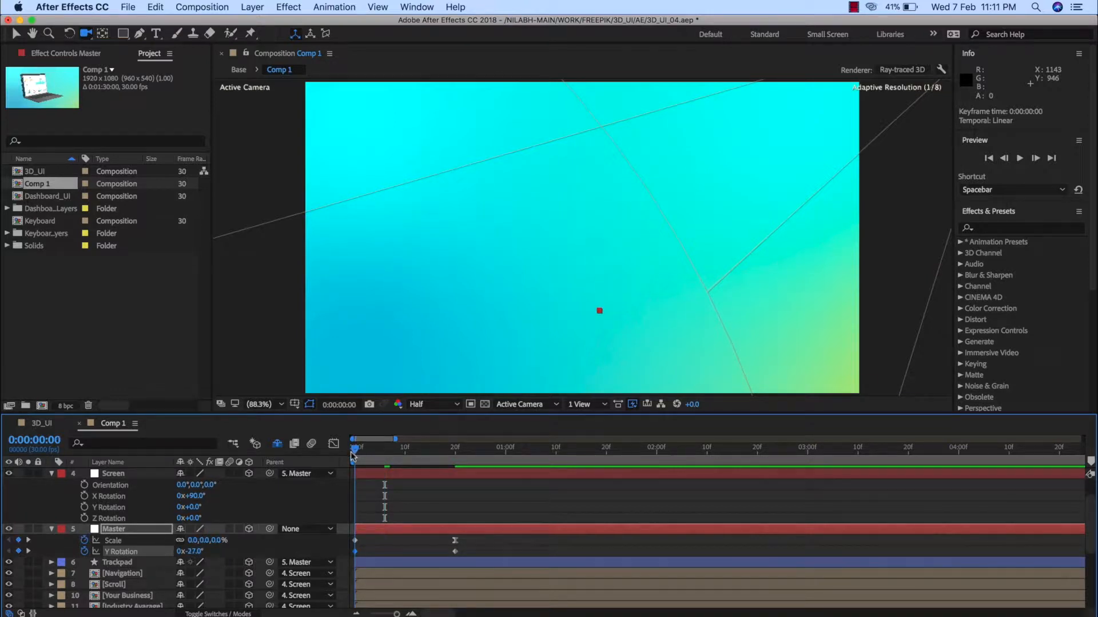
click(387, 555)
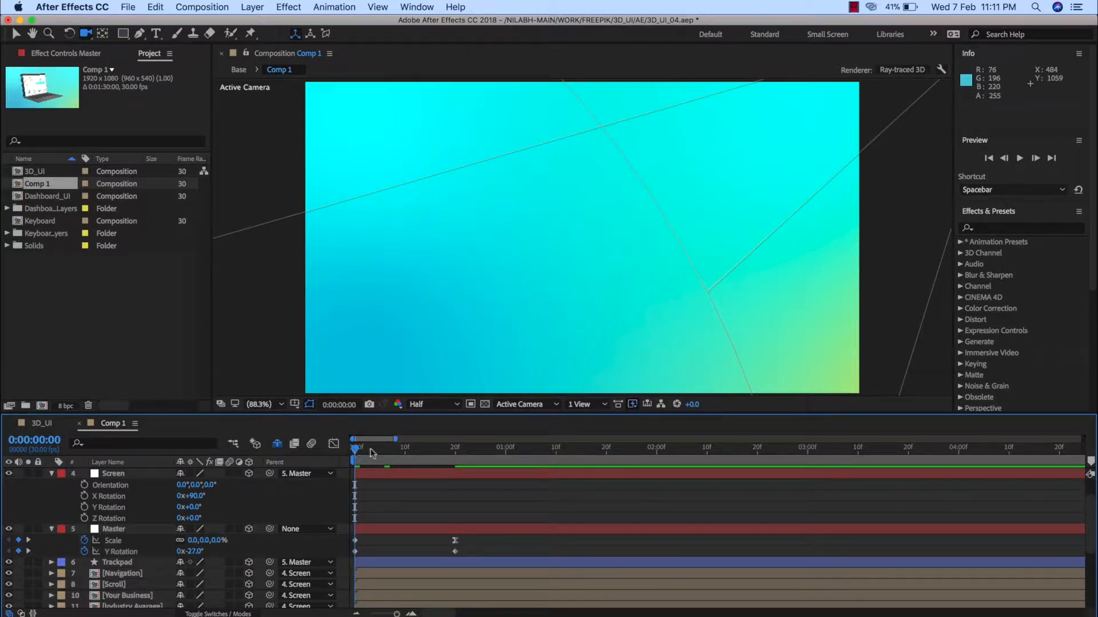
Step: Apply Easy Ease to Master's last Y Rotation keyframe and extend its incoming handle to about frame 10 in the graph
drag(370, 453, 400, 453)
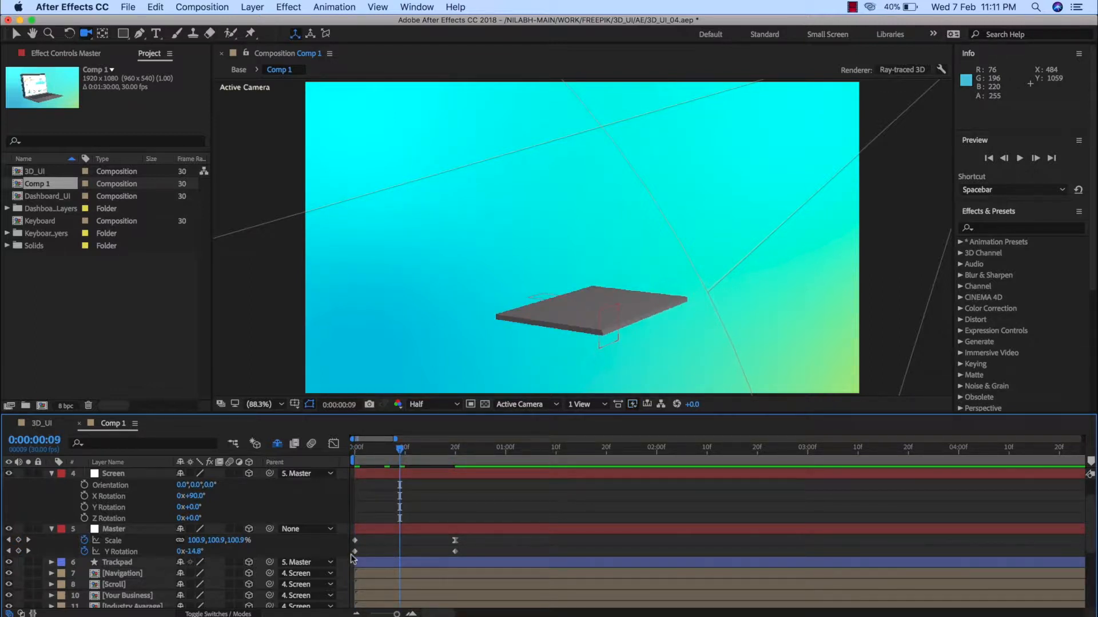
drag(400, 451, 354, 451)
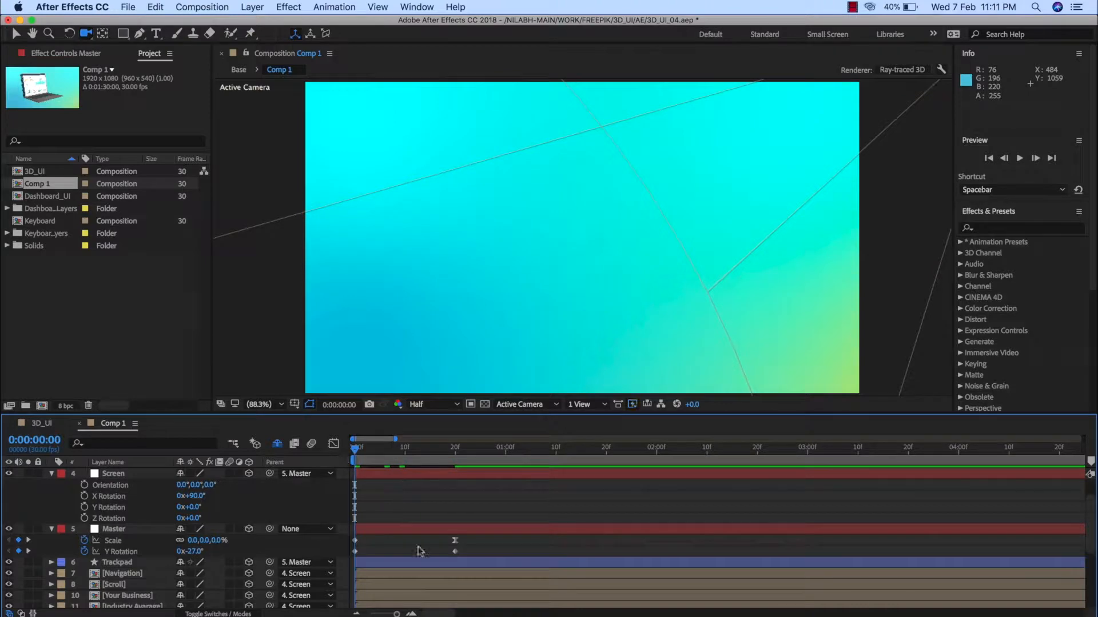
click(455, 553)
right_click(455, 552)
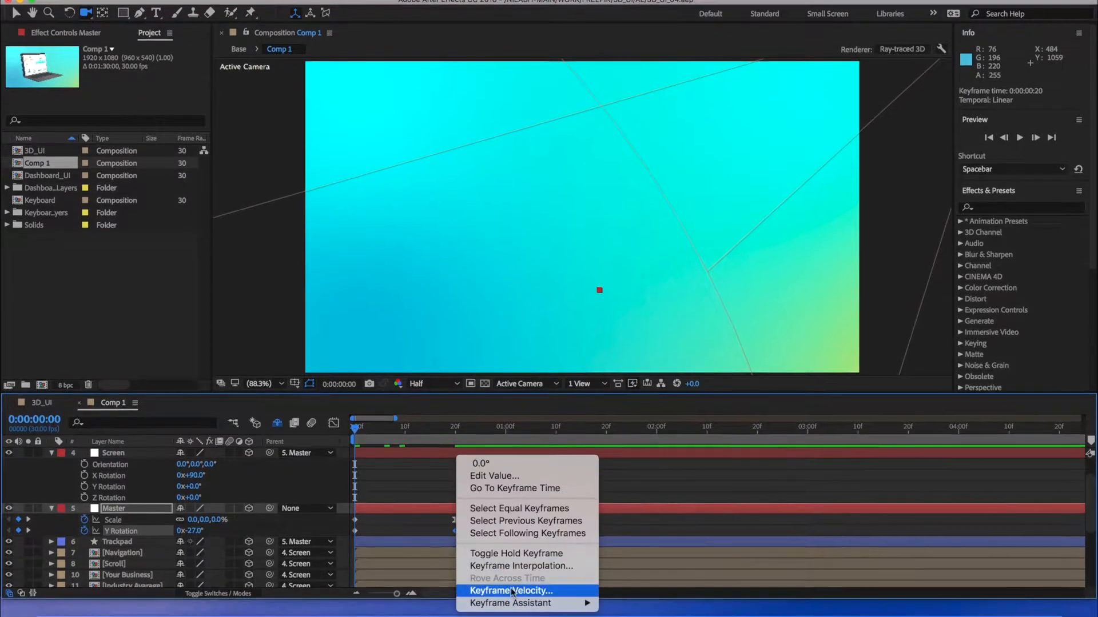
mouse_move(513, 604)
click(635, 529)
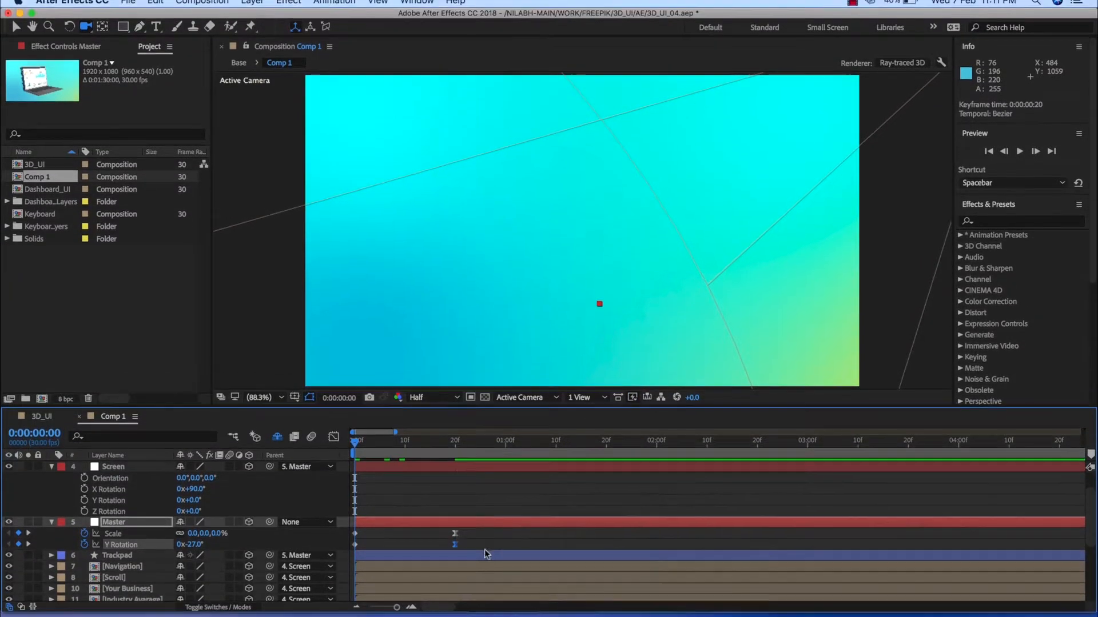
click(333, 445)
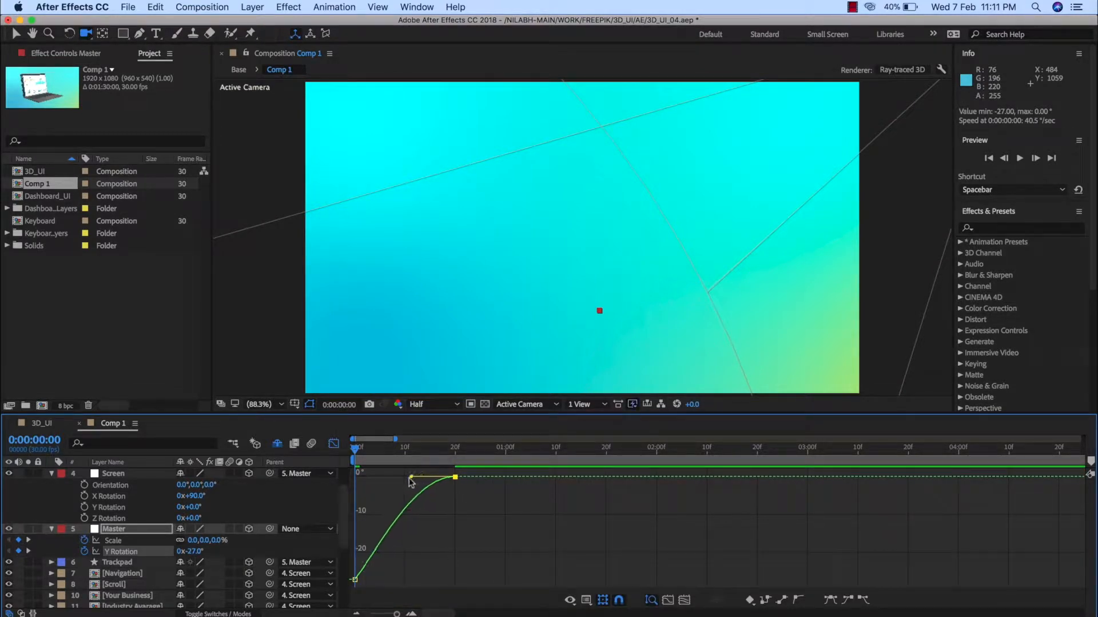
click(407, 483)
click(333, 445)
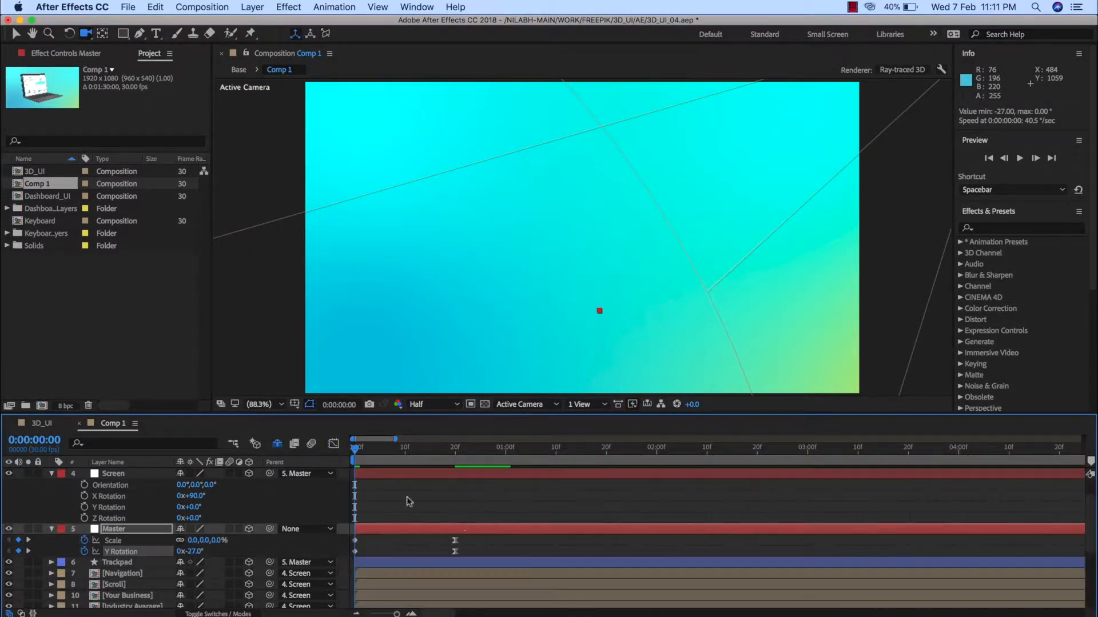
Step: Preview the scale-and-rotate animation from the start and move Master's last Scale and Y Rotation keyframes to about frame 29
key(space)
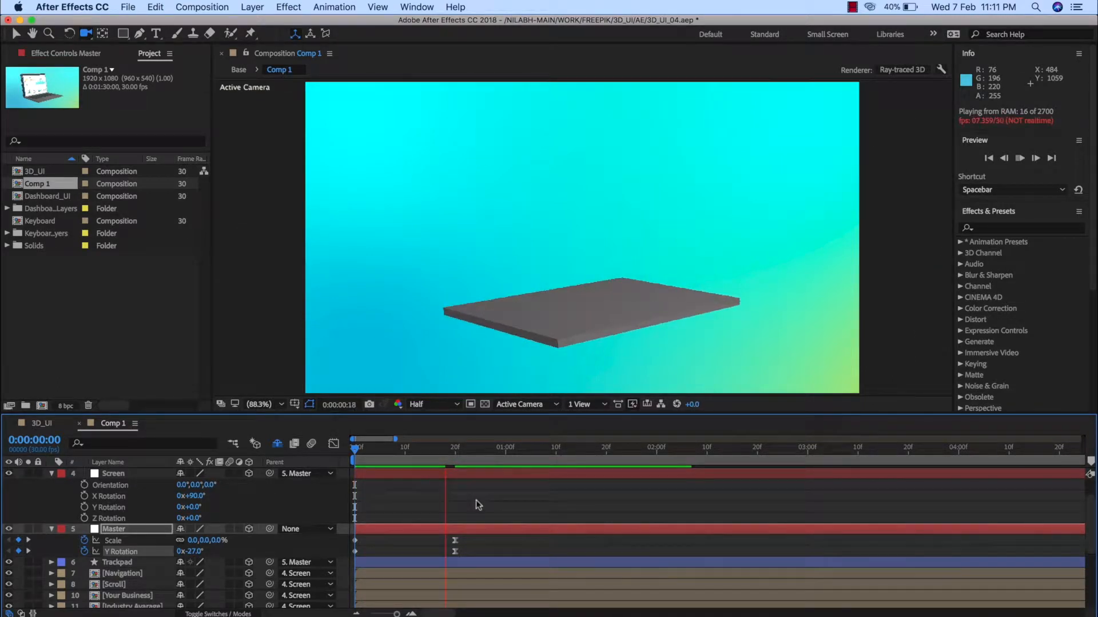
key(space)
key(space)
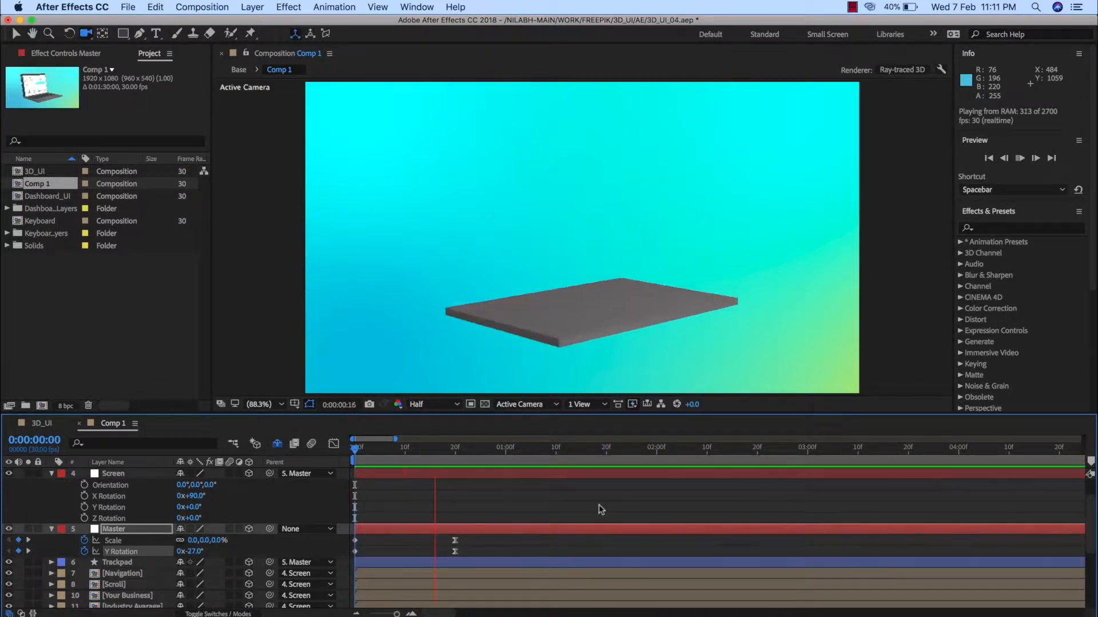
key(space)
key(Home)
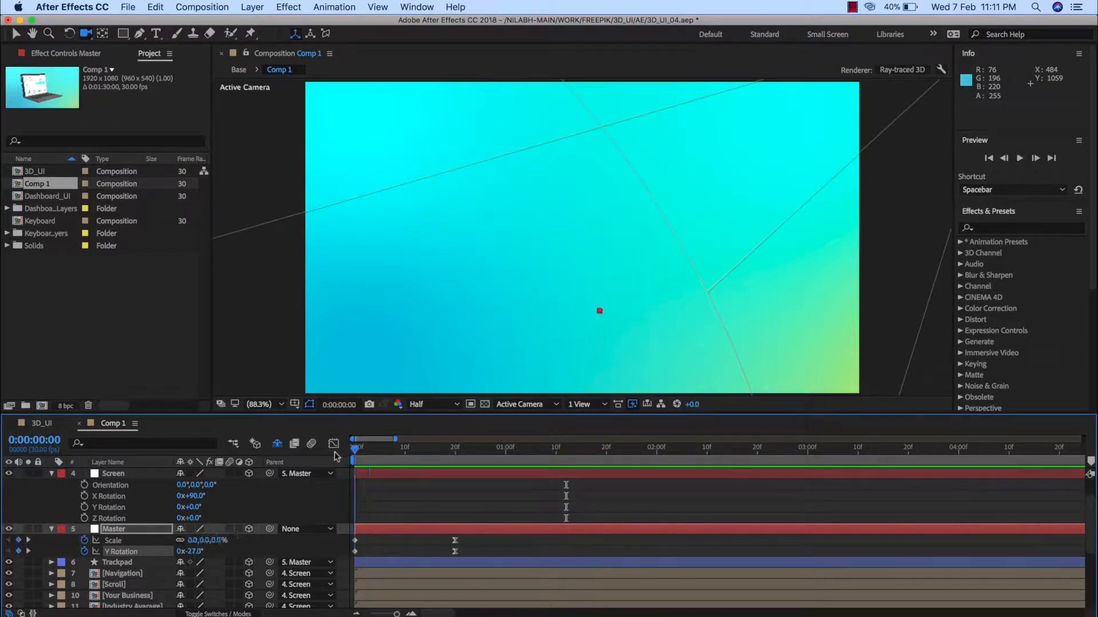
click(479, 549)
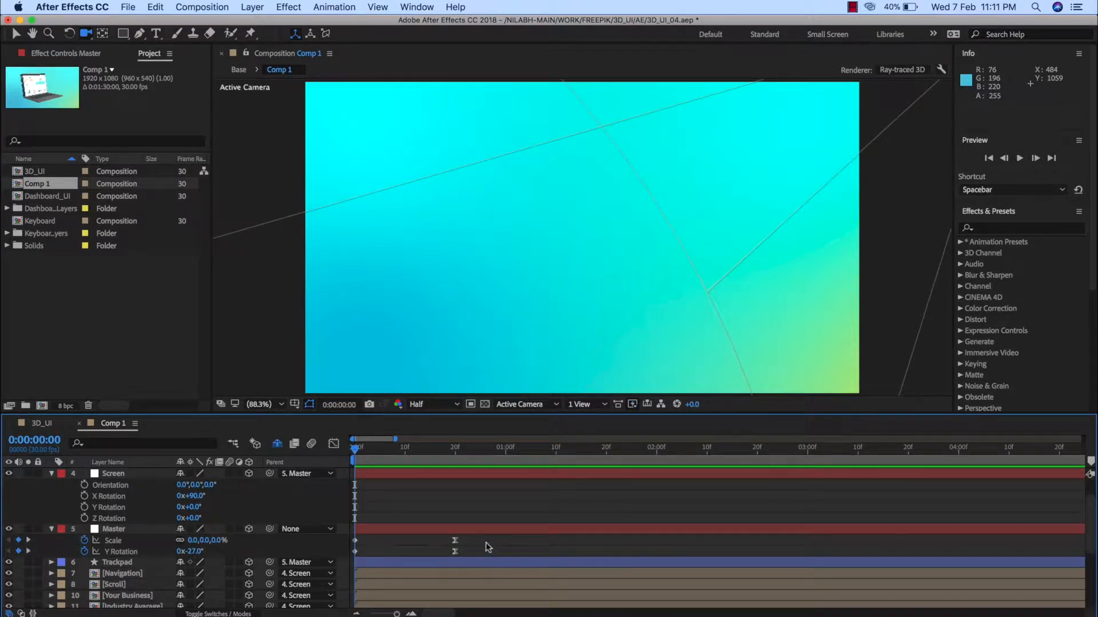
drag(470, 537, 492, 562)
click(520, 549)
Step: In the graph, extend the incoming ease handles of the last Scale and Y Rotation keyframes back to about frame 9
click(334, 443)
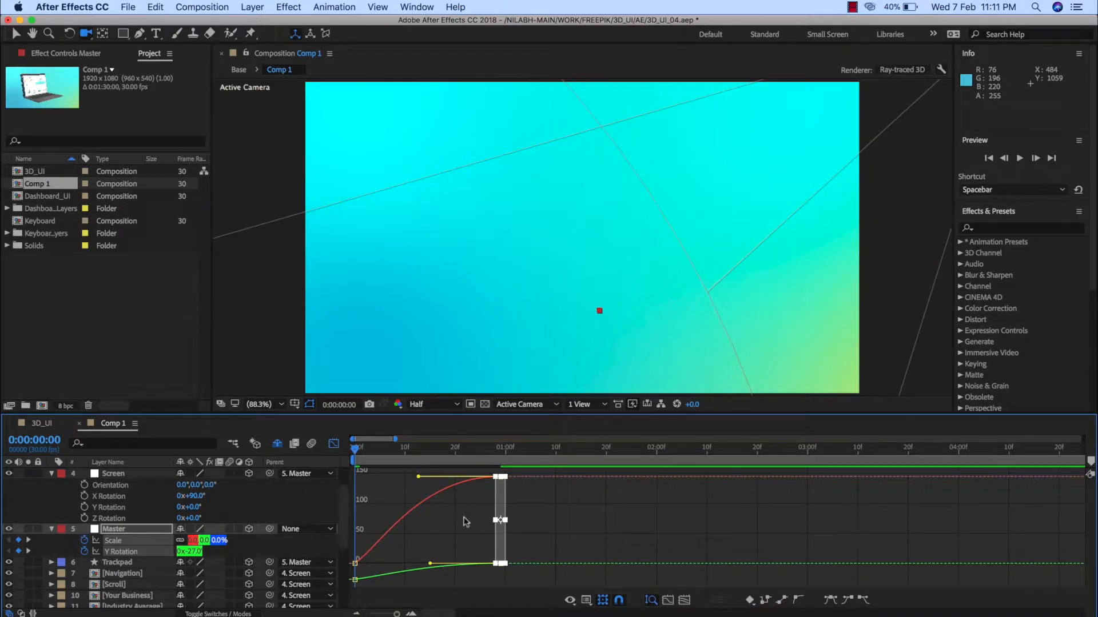
click(452, 499)
click(500, 477)
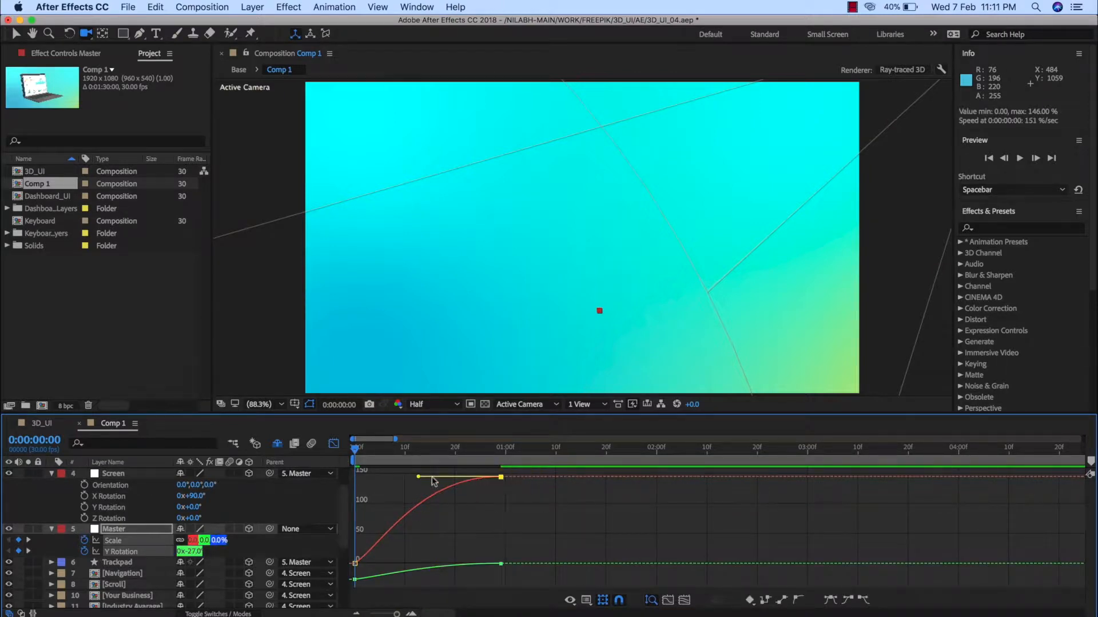
drag(419, 480, 398, 478)
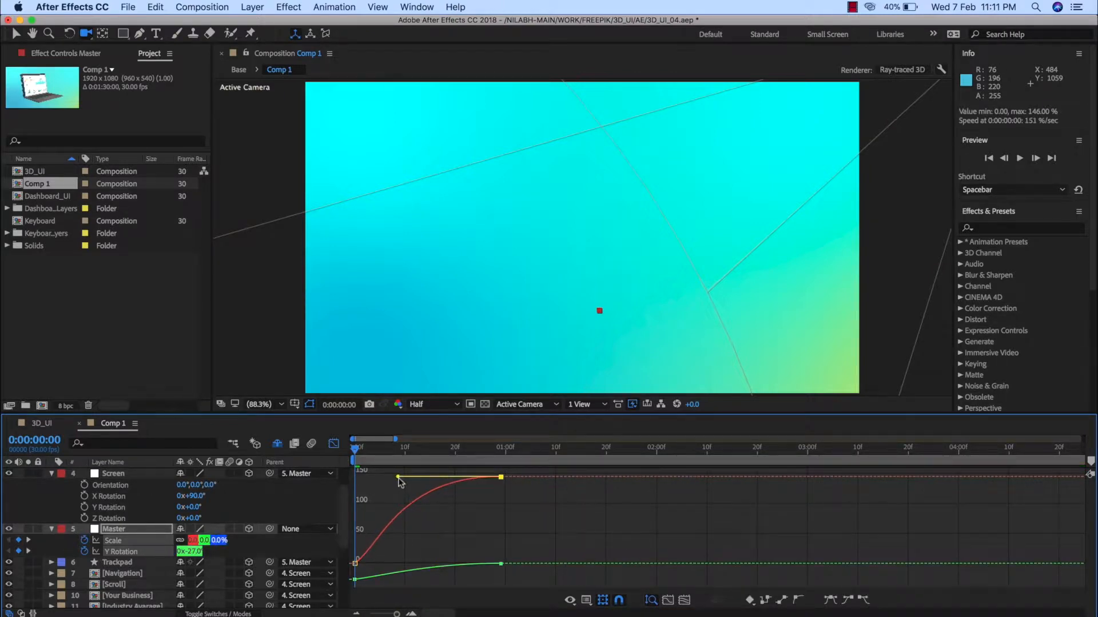
click(501, 564)
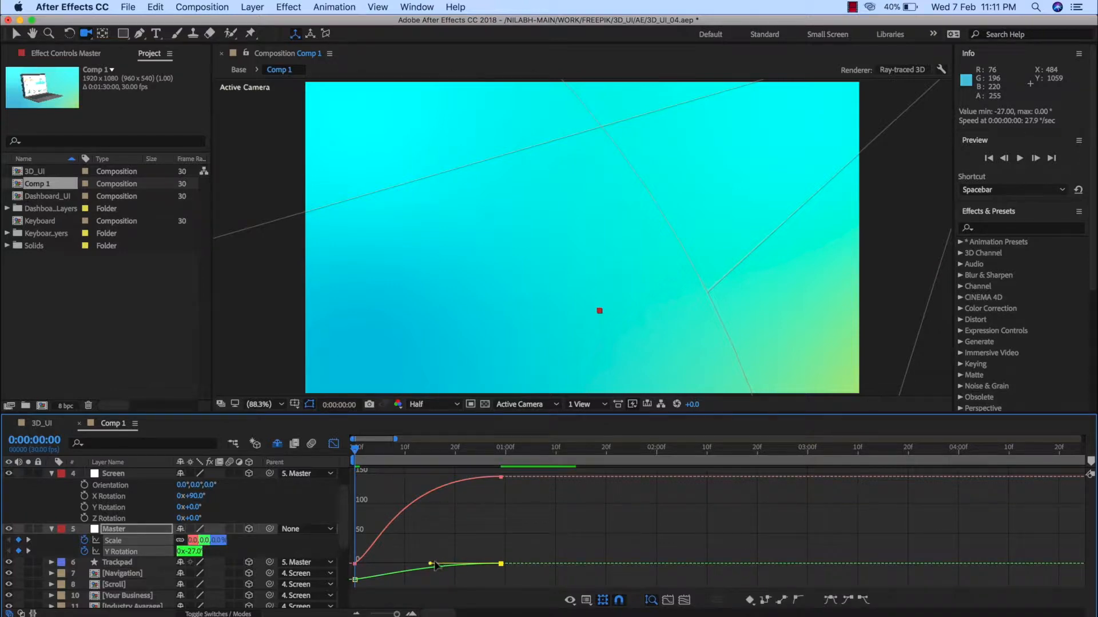
drag(430, 566, 400, 564)
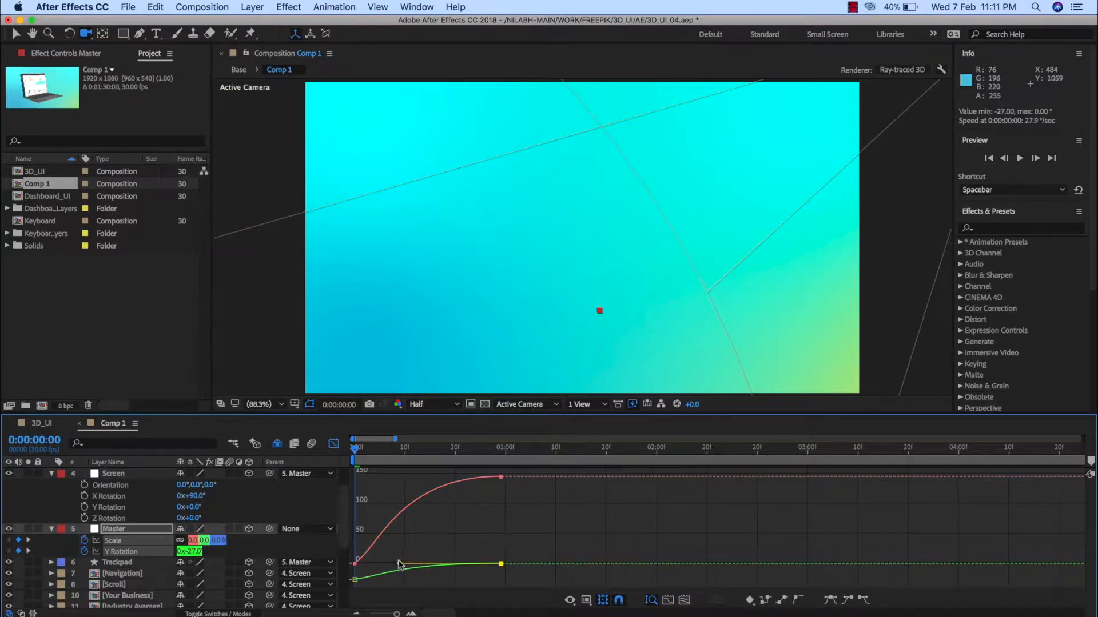
click(447, 527)
click(334, 444)
Step: Preview the slower animation and move Master's last Scale and Y Rotation keyframes to 0:00:01:00
key(space)
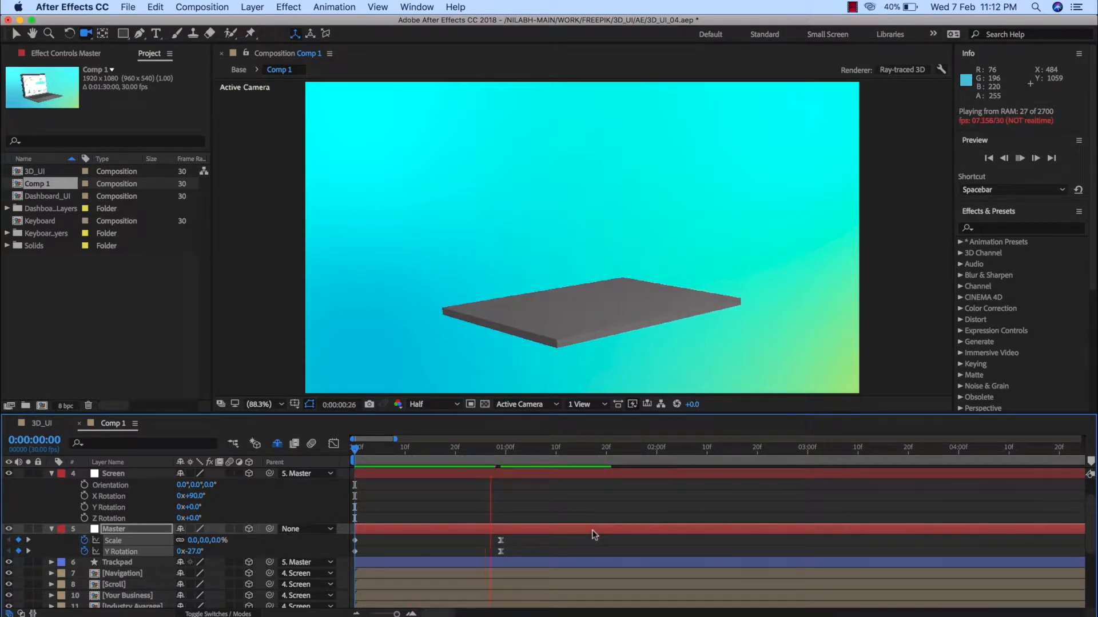
key(space)
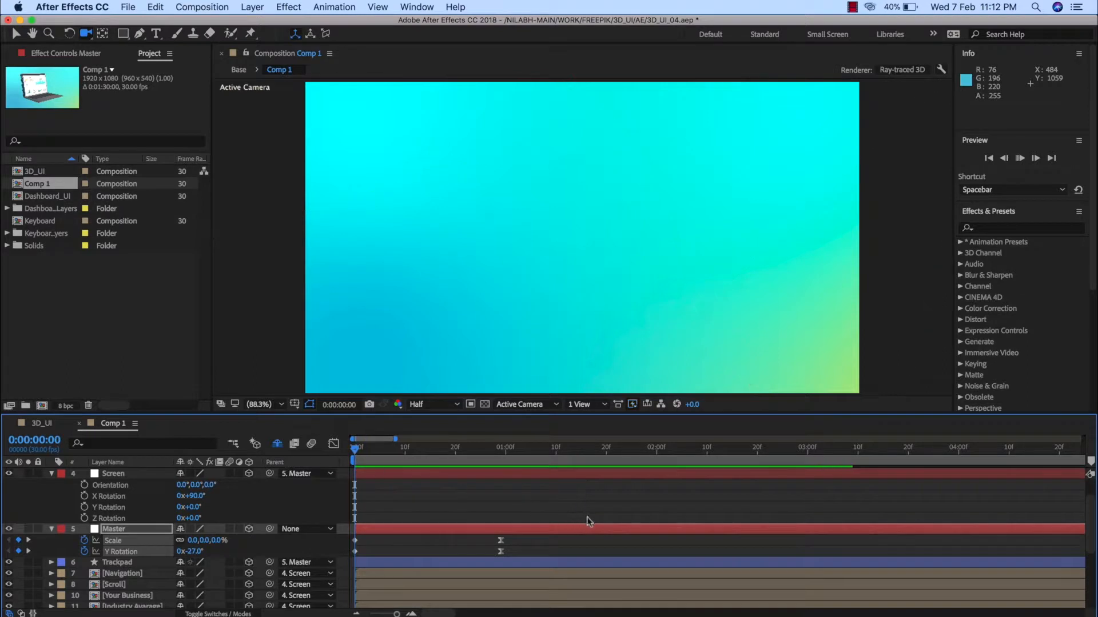
key(space)
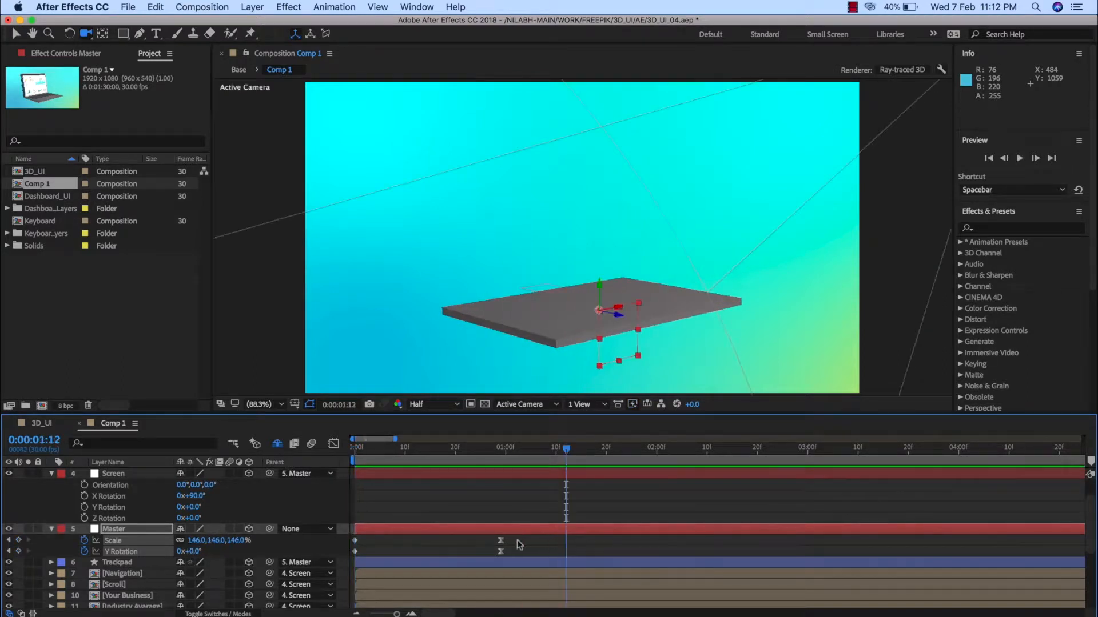
mouse_move(518, 541)
mouse_down()
mouse_move(496, 553)
mouse_move(505, 543)
mouse_up()
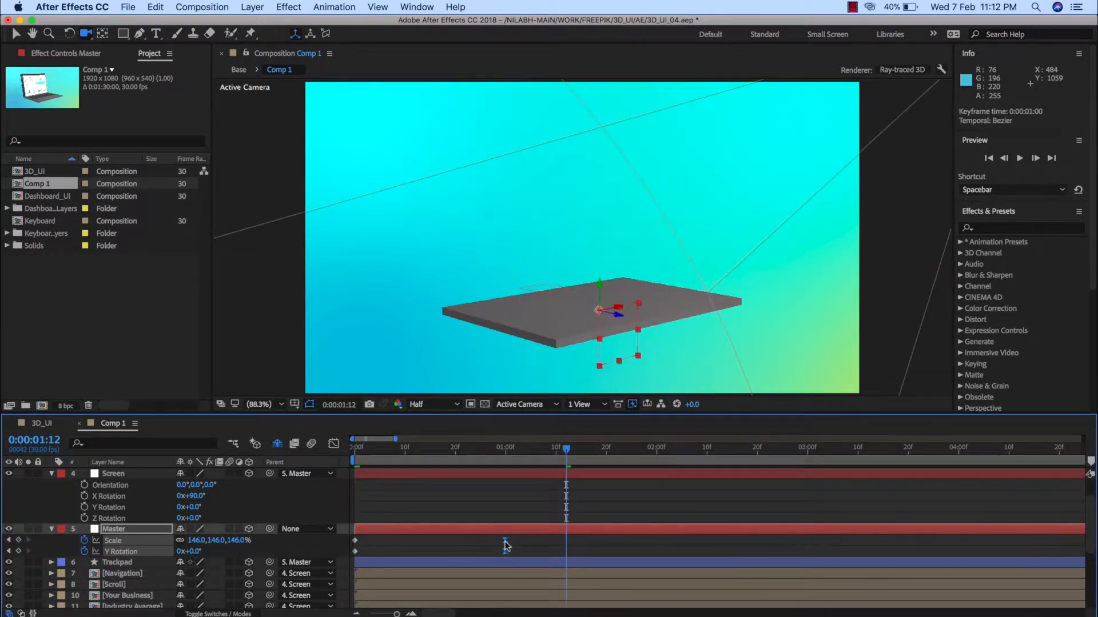
click(507, 451)
click(539, 550)
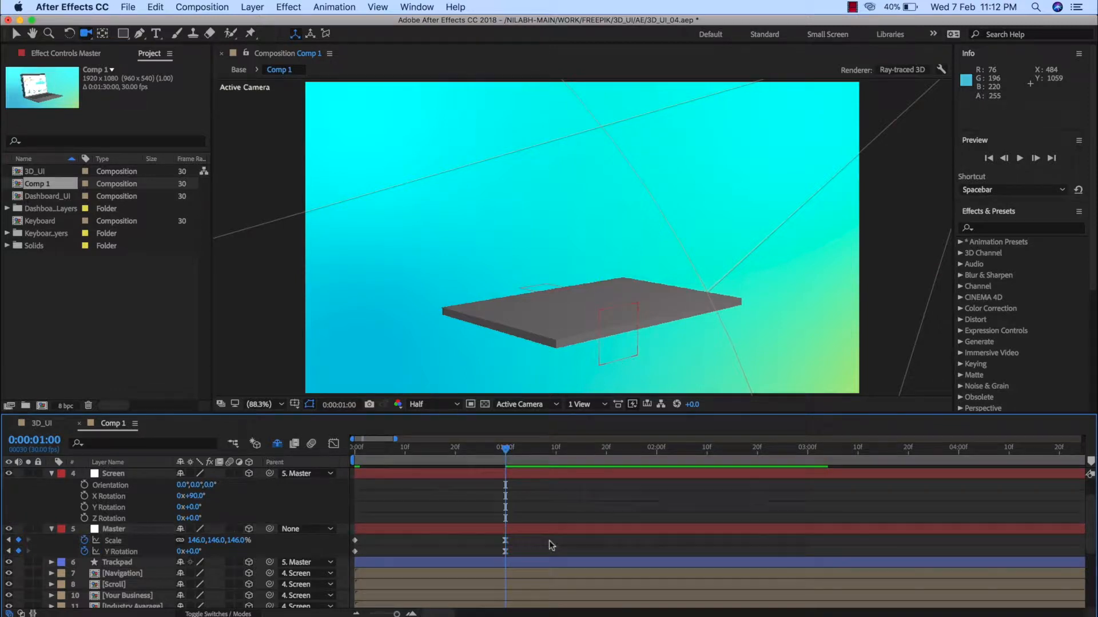
Step: Open the laptop lid by animating the Screen layer's X Rotation from 90° at 0:00:00:13 to -11° at 0:00:01:00
drag(484, 450, 419, 462)
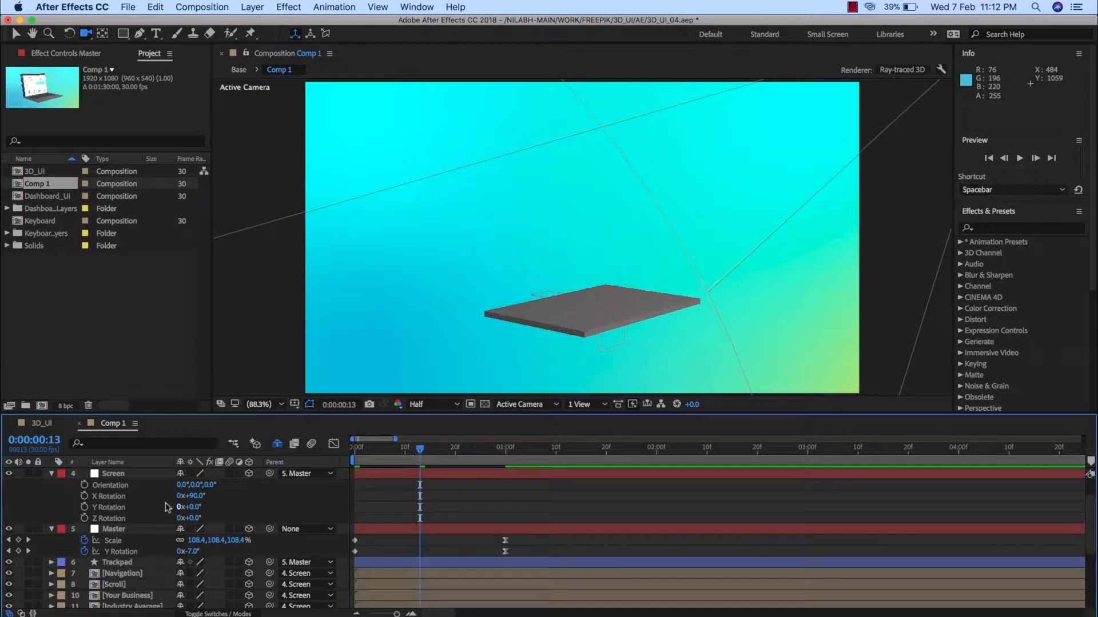
click(125, 478)
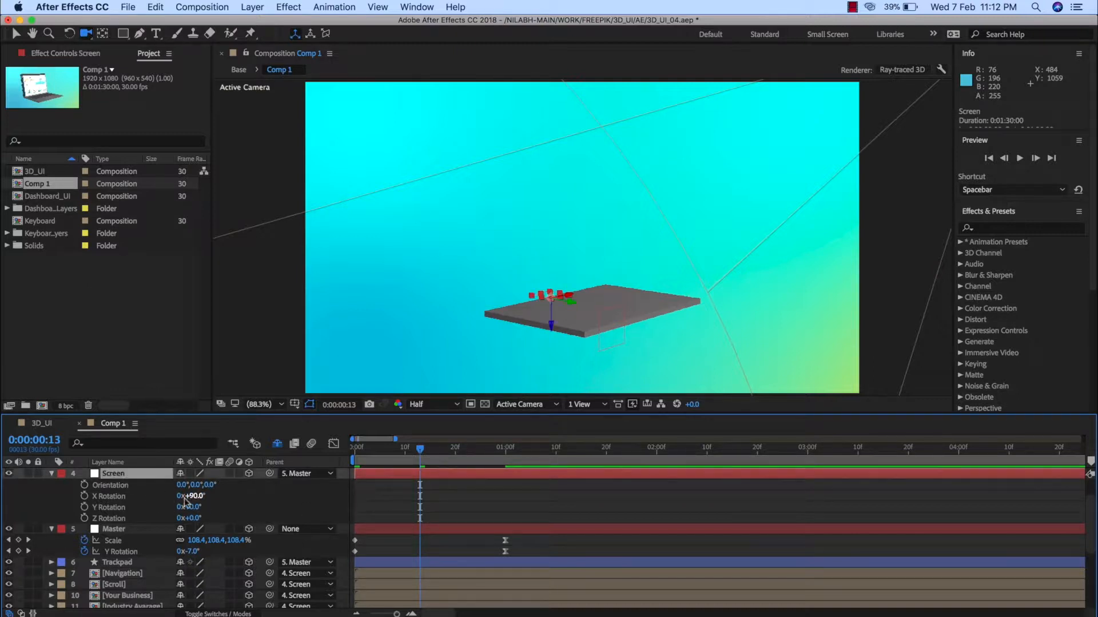
click(84, 496)
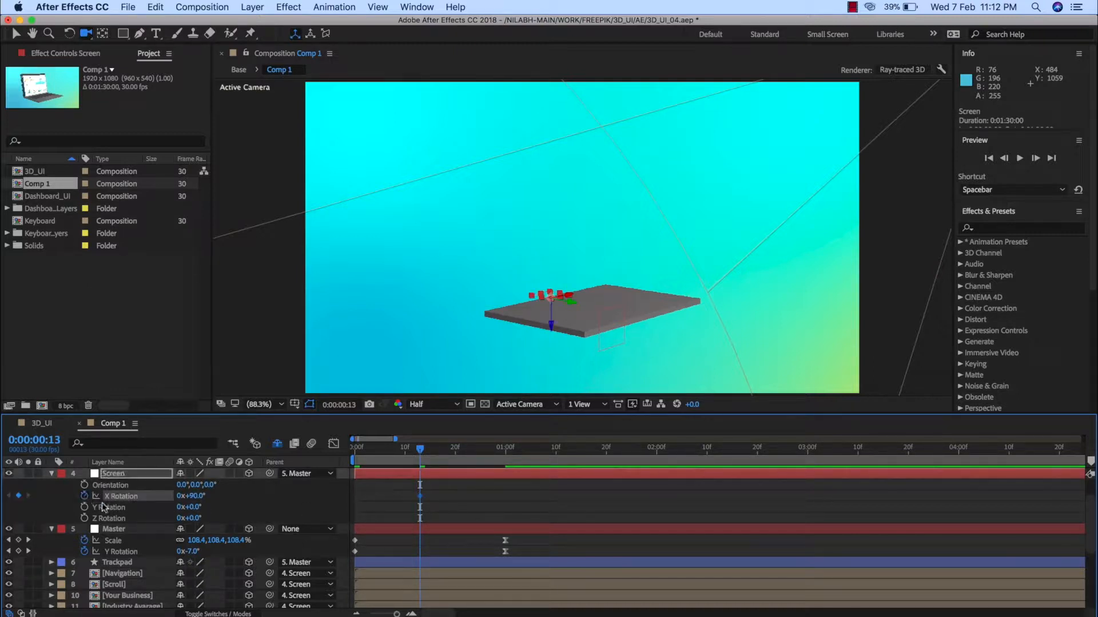
mouse_move(505, 462)
mouse_down()
mouse_move(455, 464)
mouse_move(505, 462)
mouse_up()
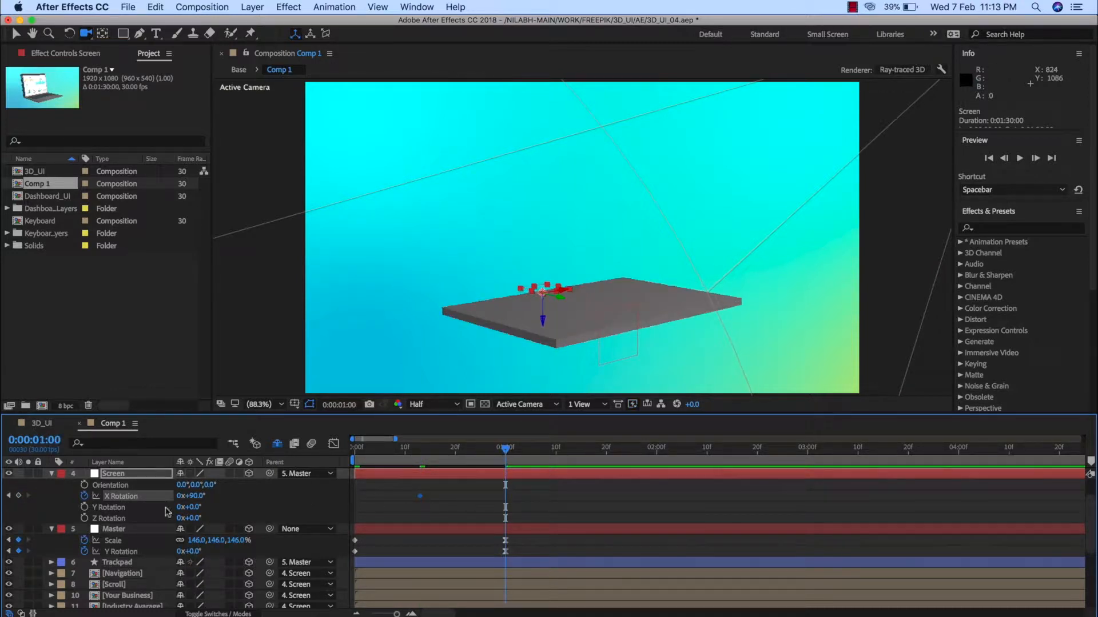
drag(190, 495, 130, 496)
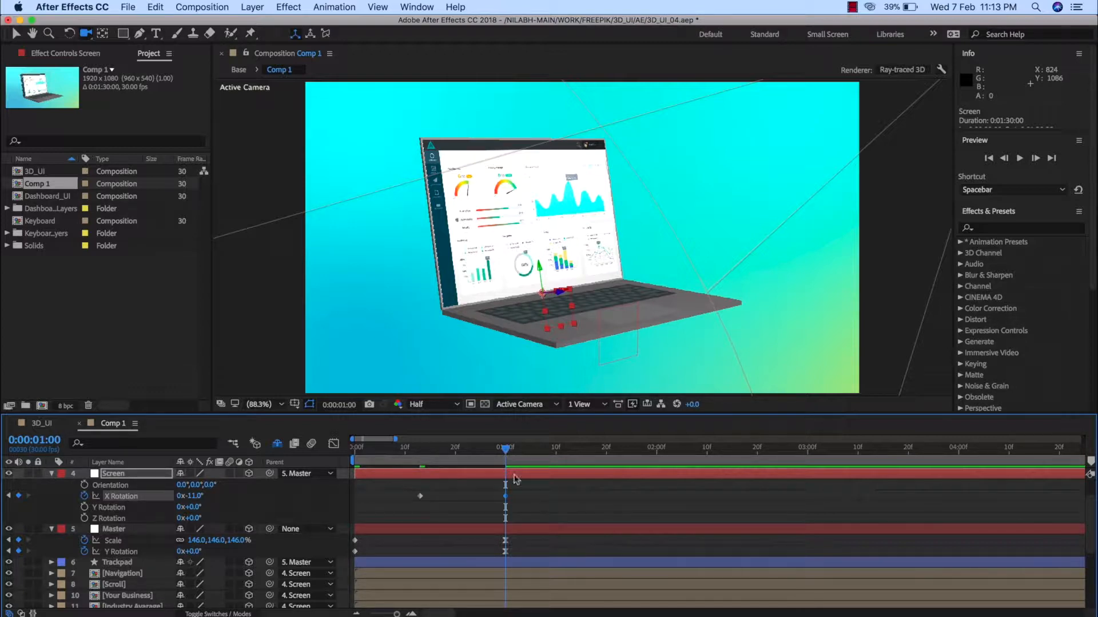
Step: Apply Easy Ease to the Screen layer's X Rotation keyframe at 0:00:01:00
right_click(506, 496)
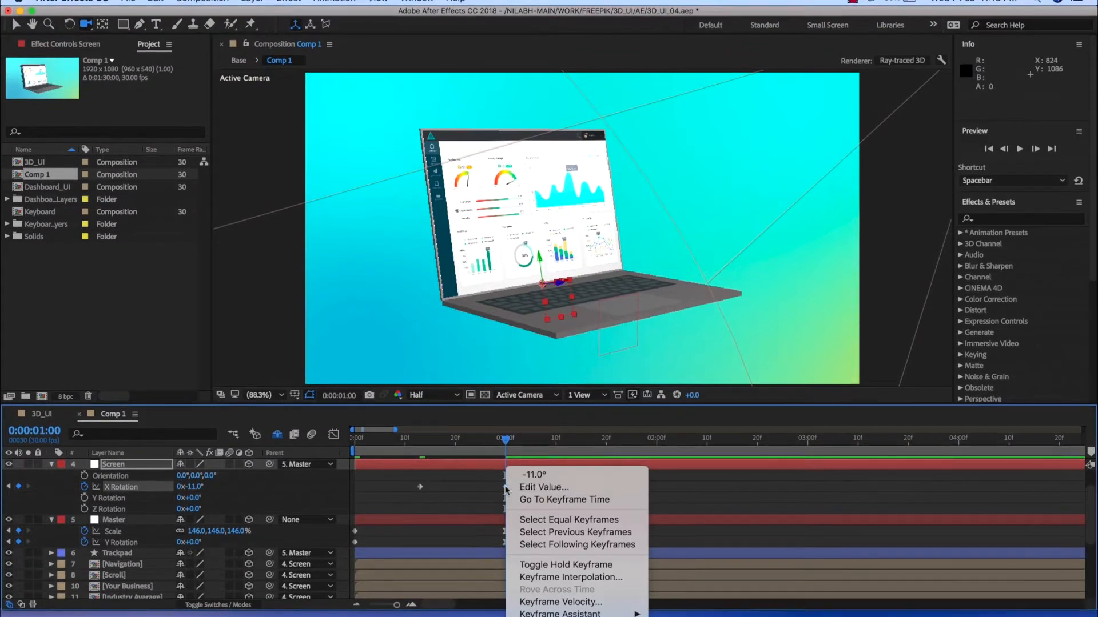
mouse_move(571, 614)
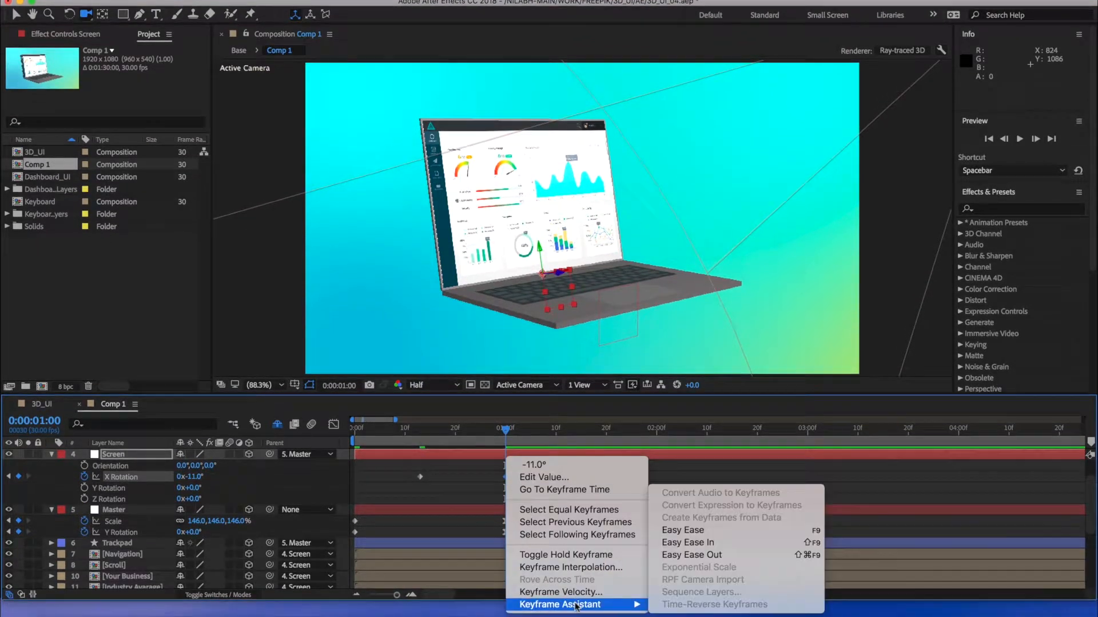
click(695, 530)
key(shift+F3)
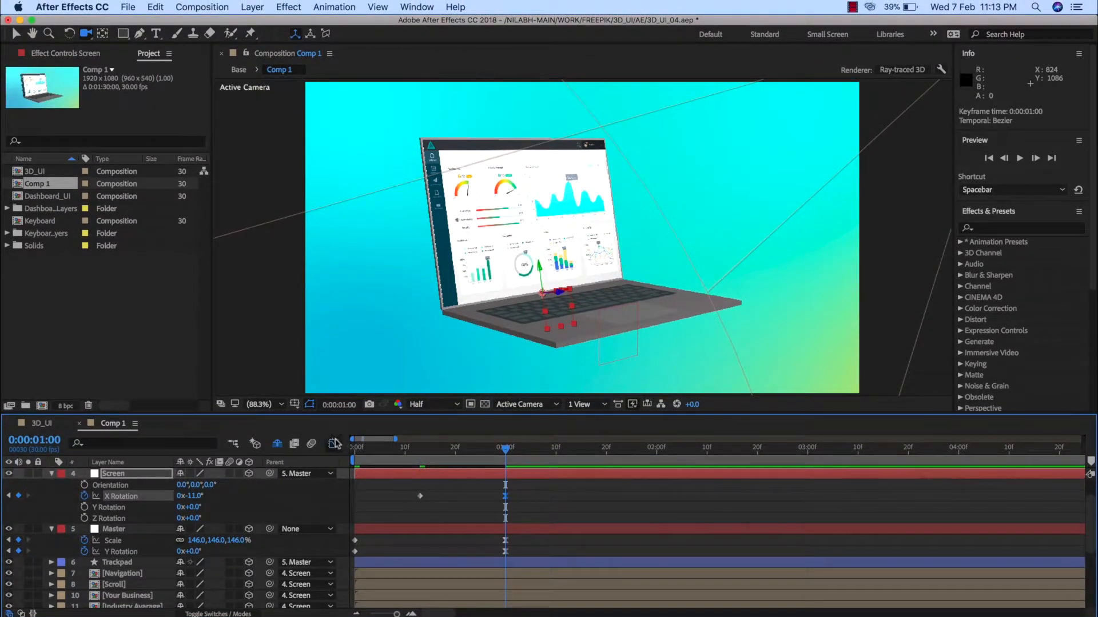
Step: Extend the incoming ease of the Screen's X Rotation keyframe at 0:00:01:00 back to about frame 19 and preview the animation
drag(478, 581, 452, 580)
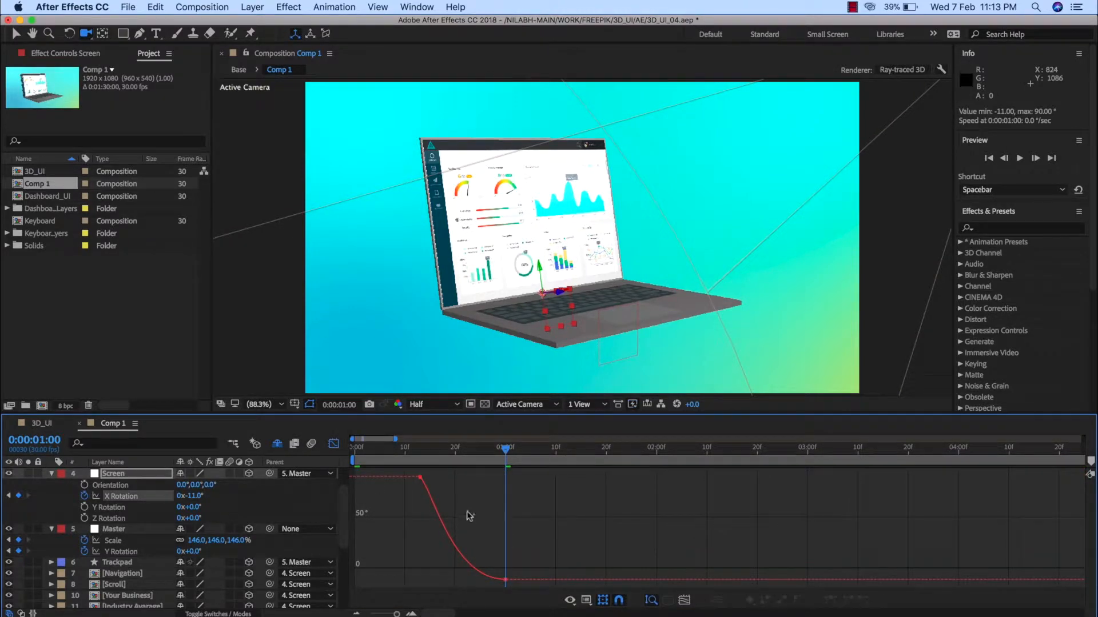
click(333, 444)
key(space)
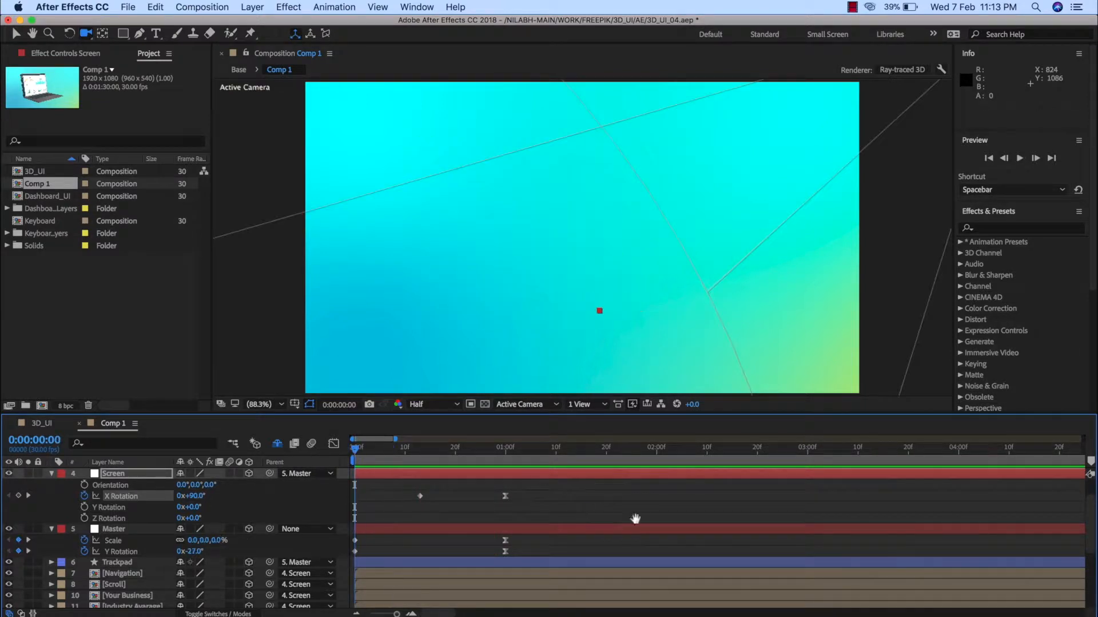
key(space)
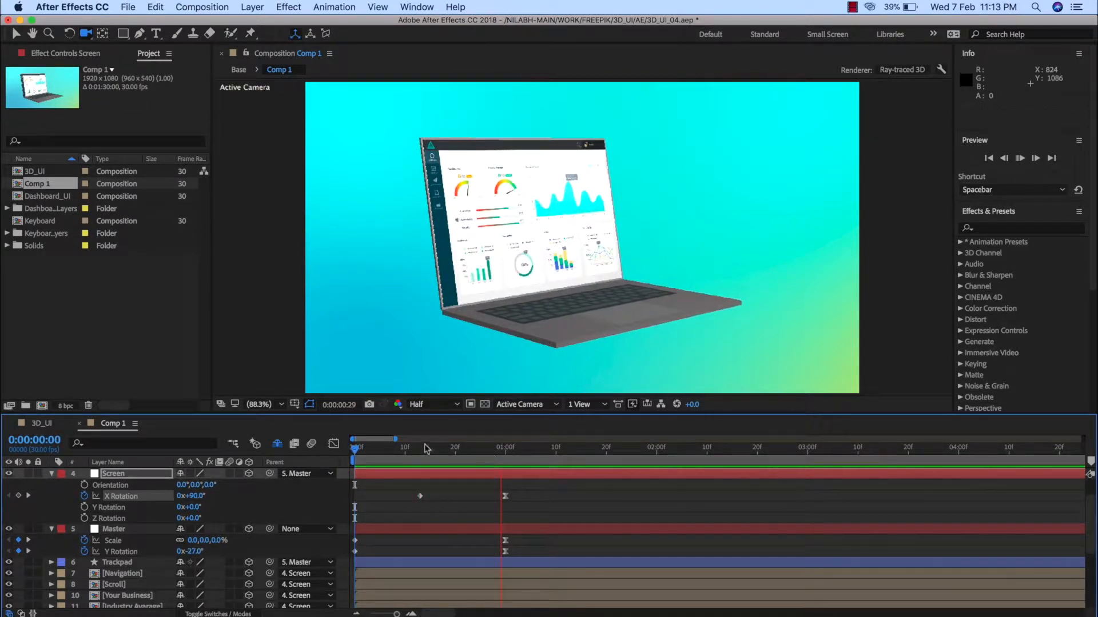
Step: Shift the Screen layer's X Rotation keyframes earlier, placing the first at 0:00:00:00 and the last at 0:00:00:23
drag(371, 458, 352, 479)
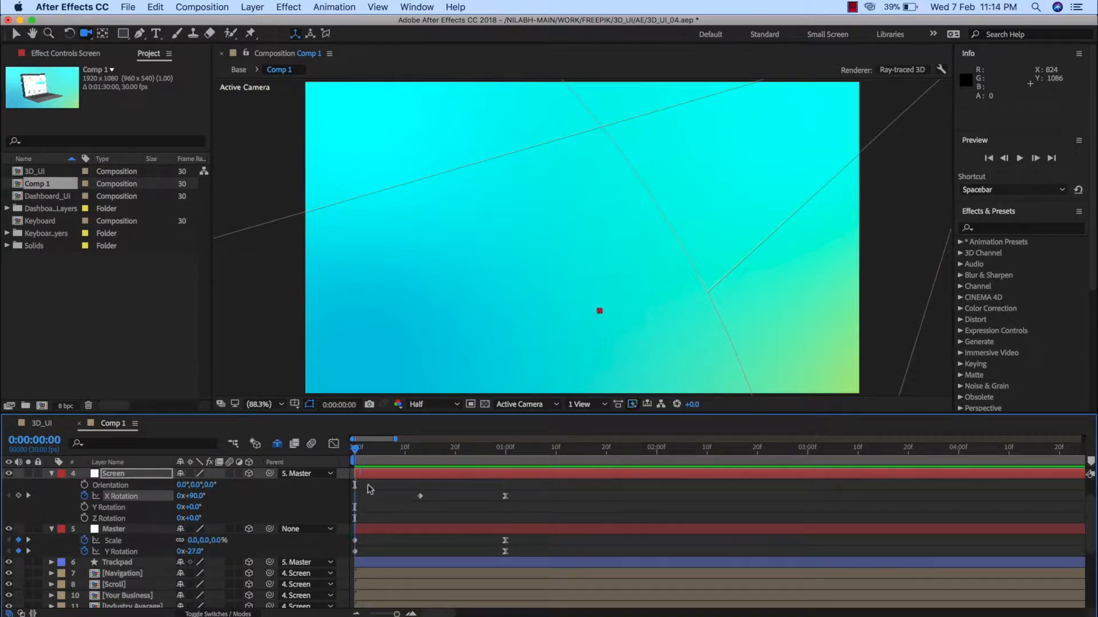
click(435, 501)
drag(421, 500, 387, 503)
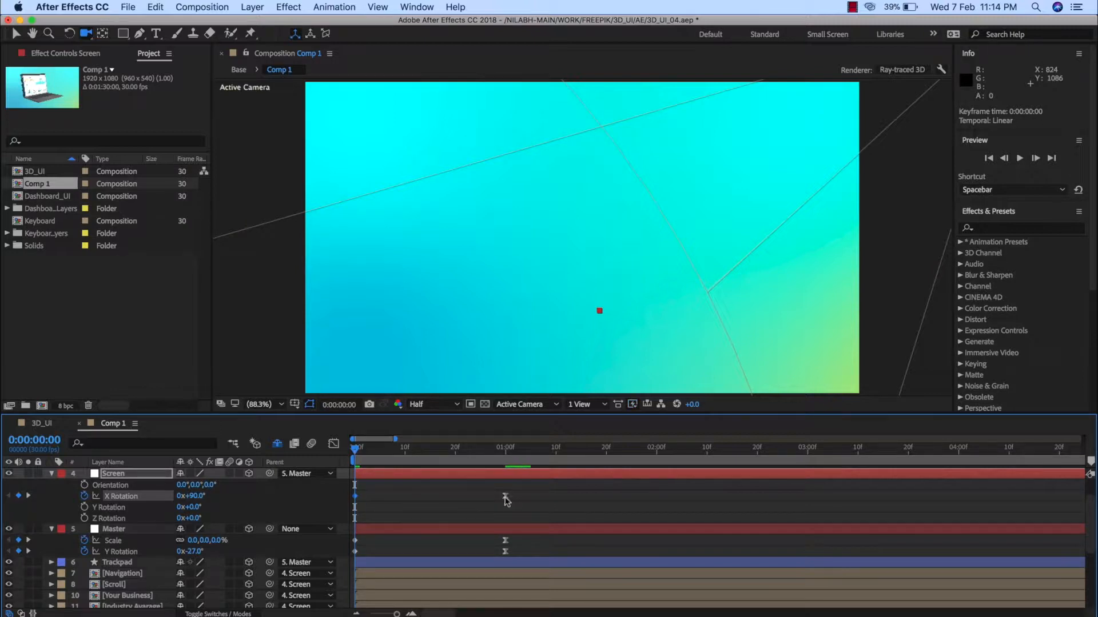
drag(506, 501, 473, 503)
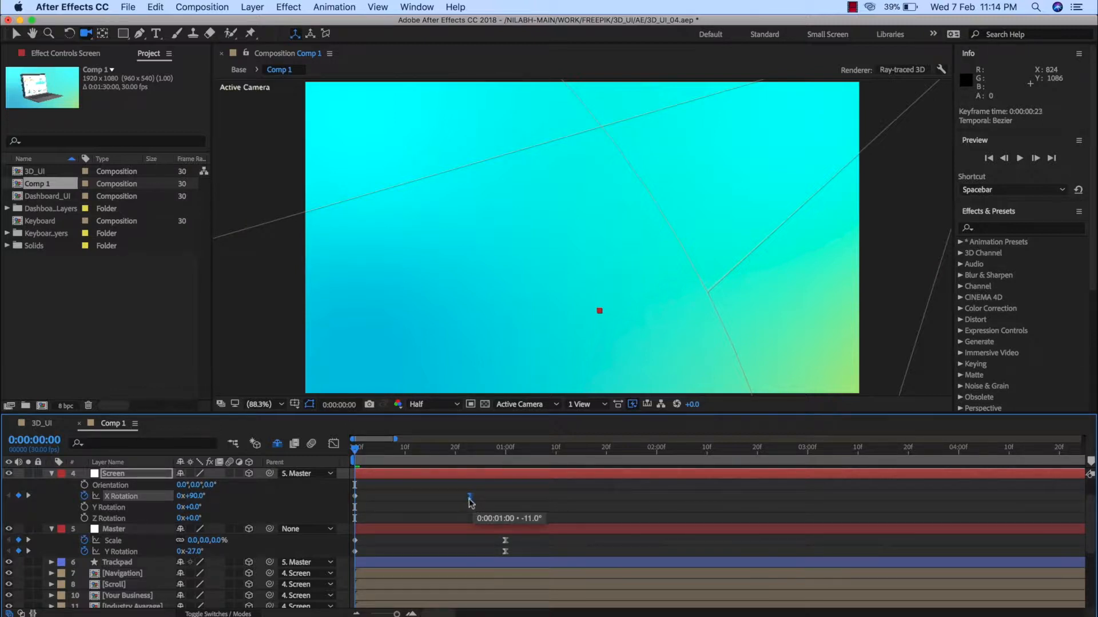
Step: Preview the laptop animation from the start to check the timing of the lid opening
key(space)
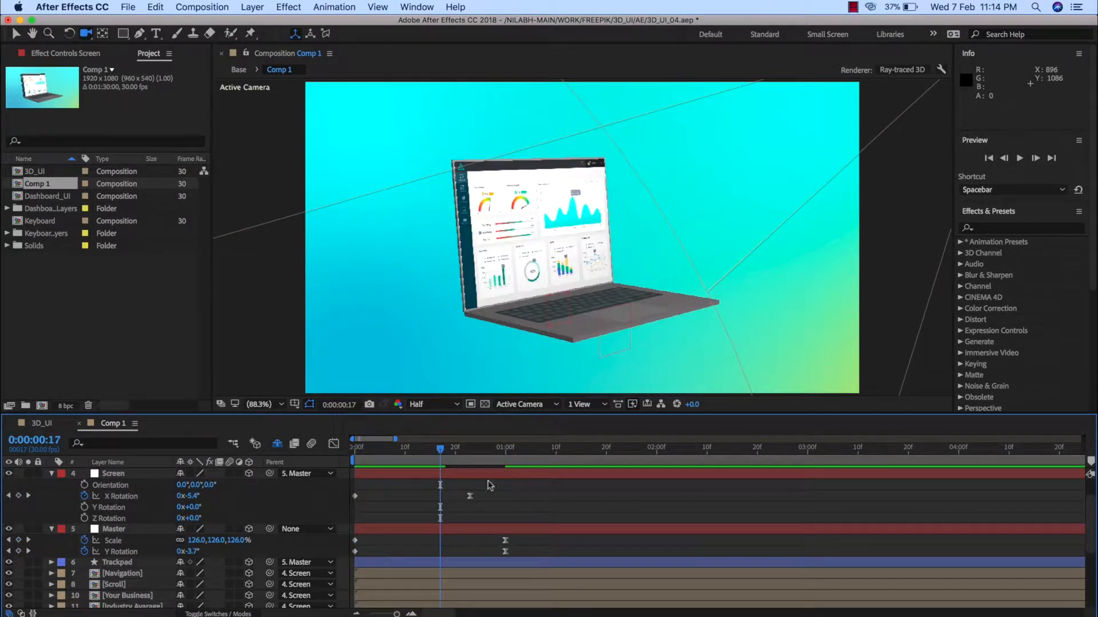
key(space)
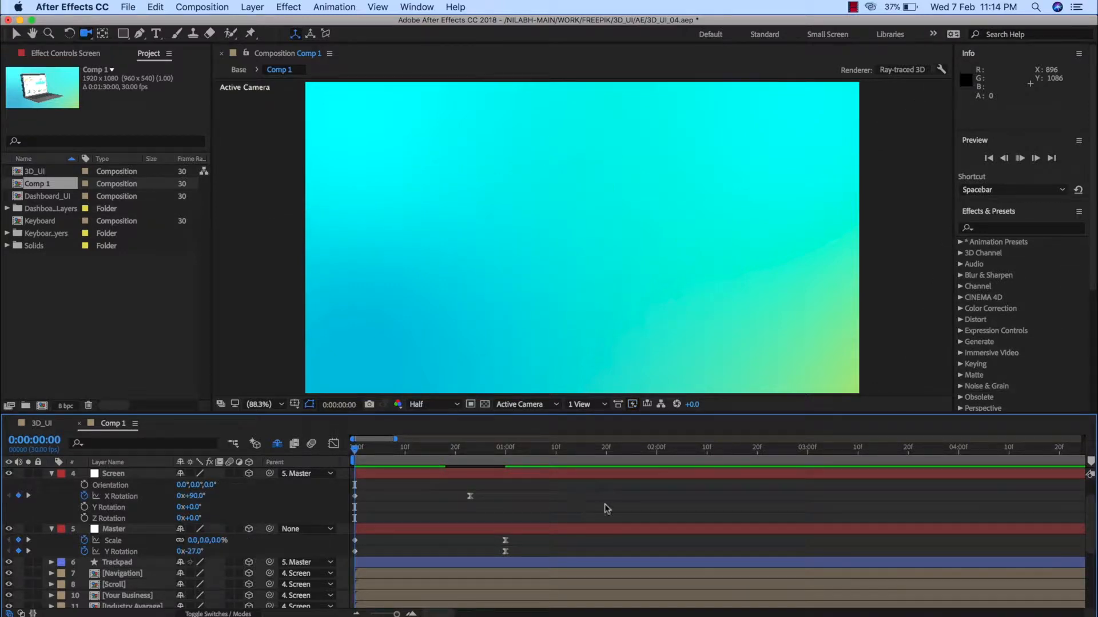
key(space)
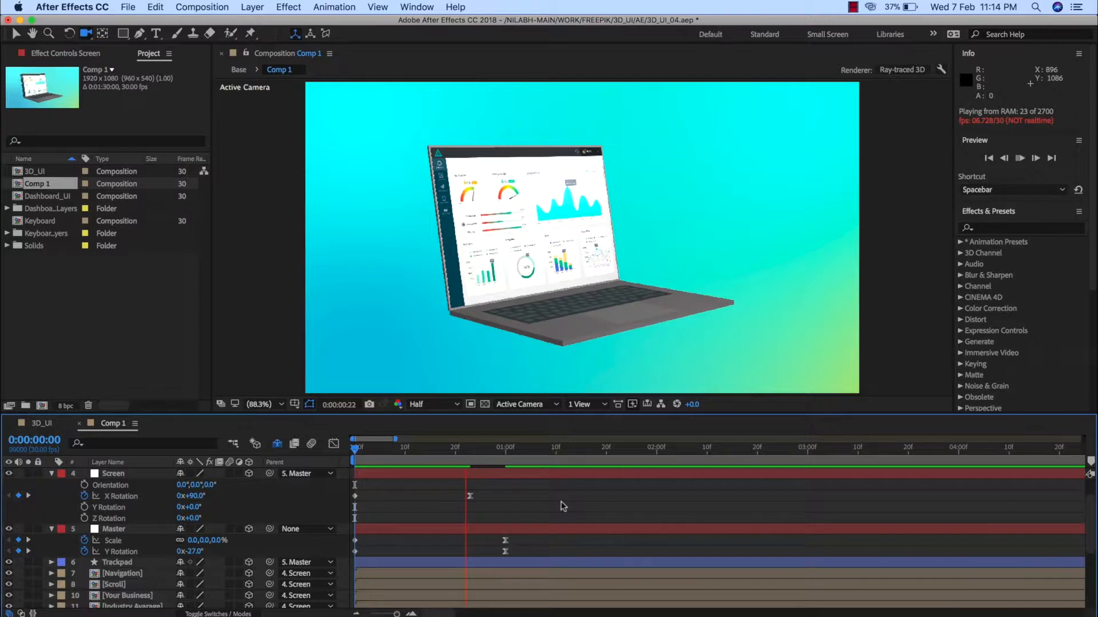
key(space)
drag(364, 455, 322, 459)
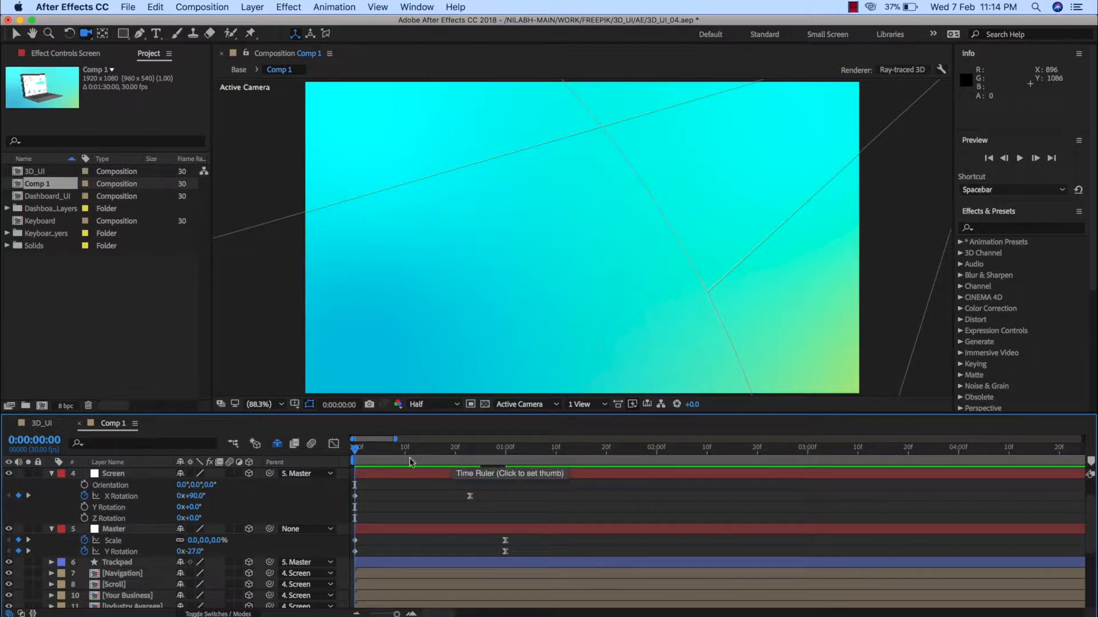
key(space)
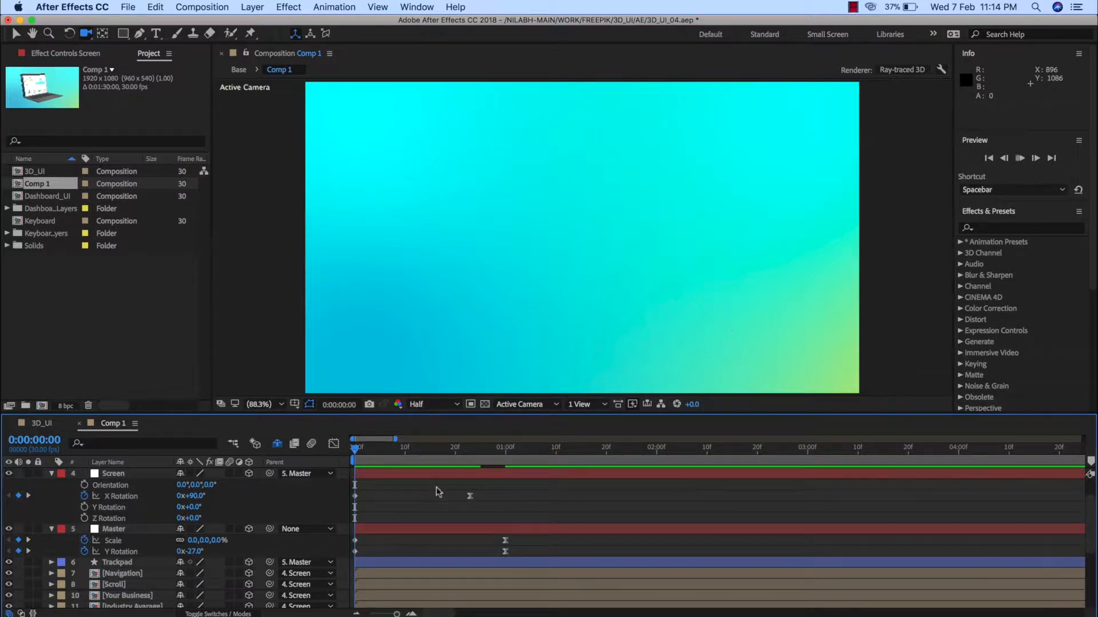
key(space)
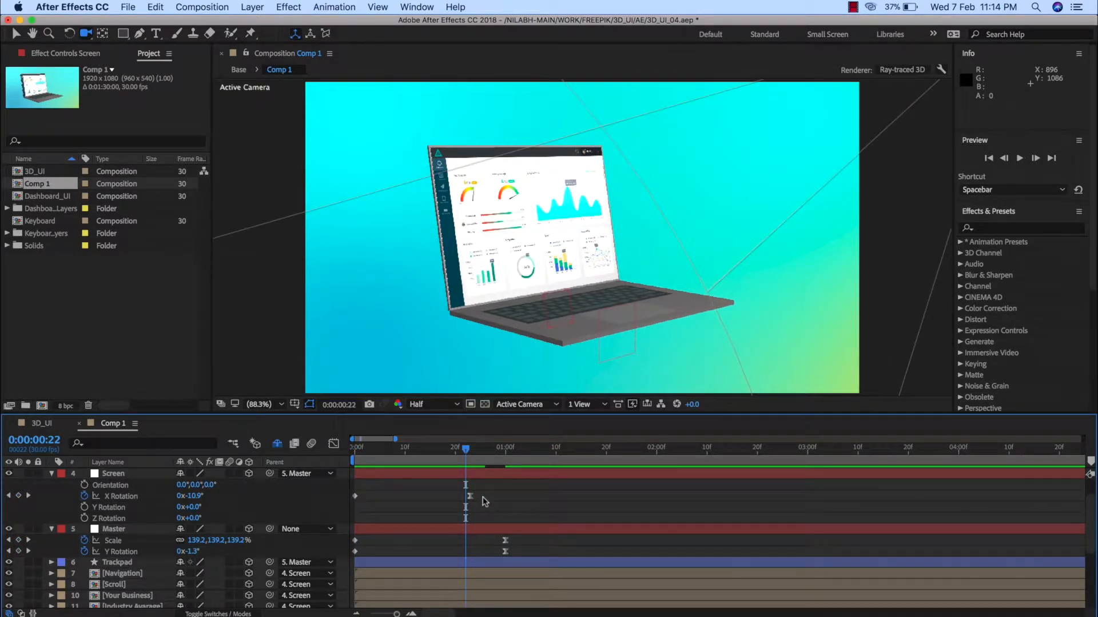
drag(470, 496, 416, 497)
key(super+z)
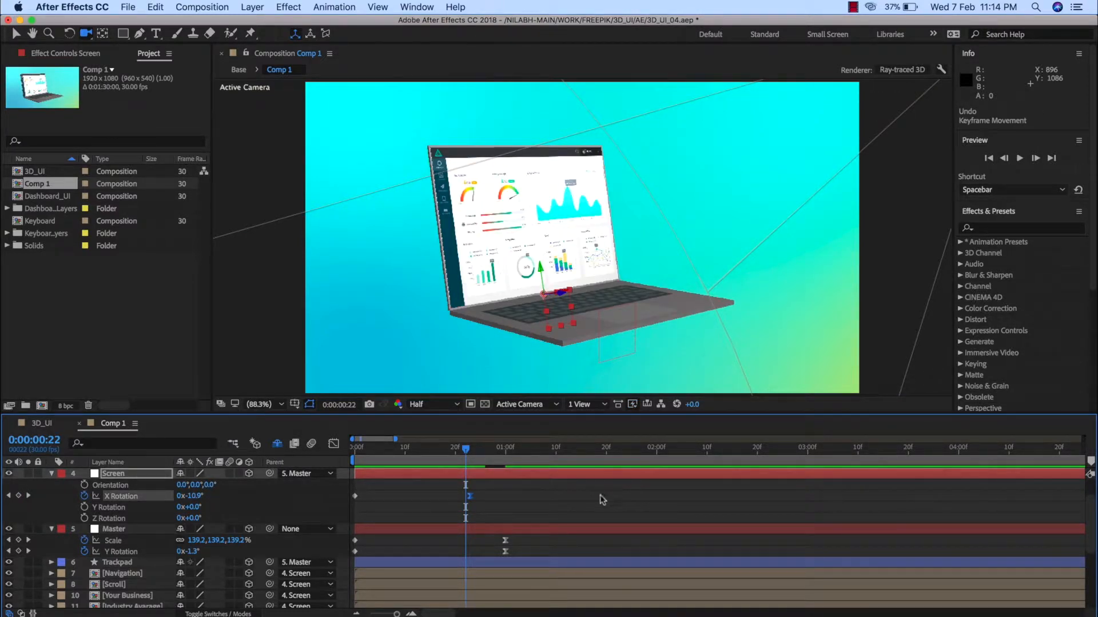
click(515, 504)
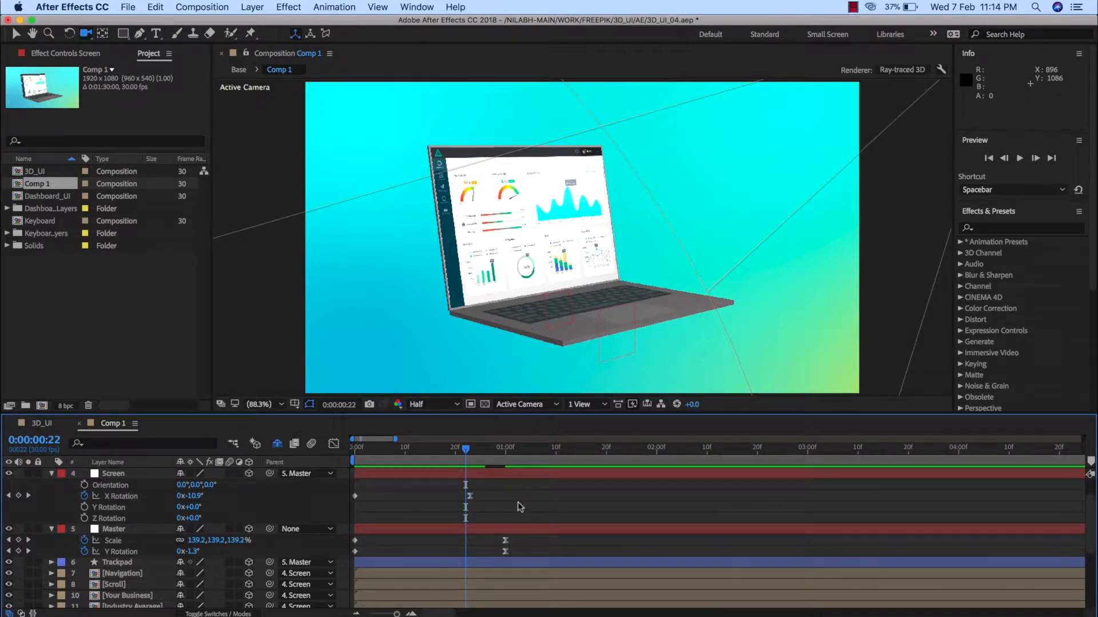
Step: In the graph, shorten the incoming ease of the Screen's last X Rotation keyframe so its handle starts at about frame 13
click(469, 495)
key(shift+F3)
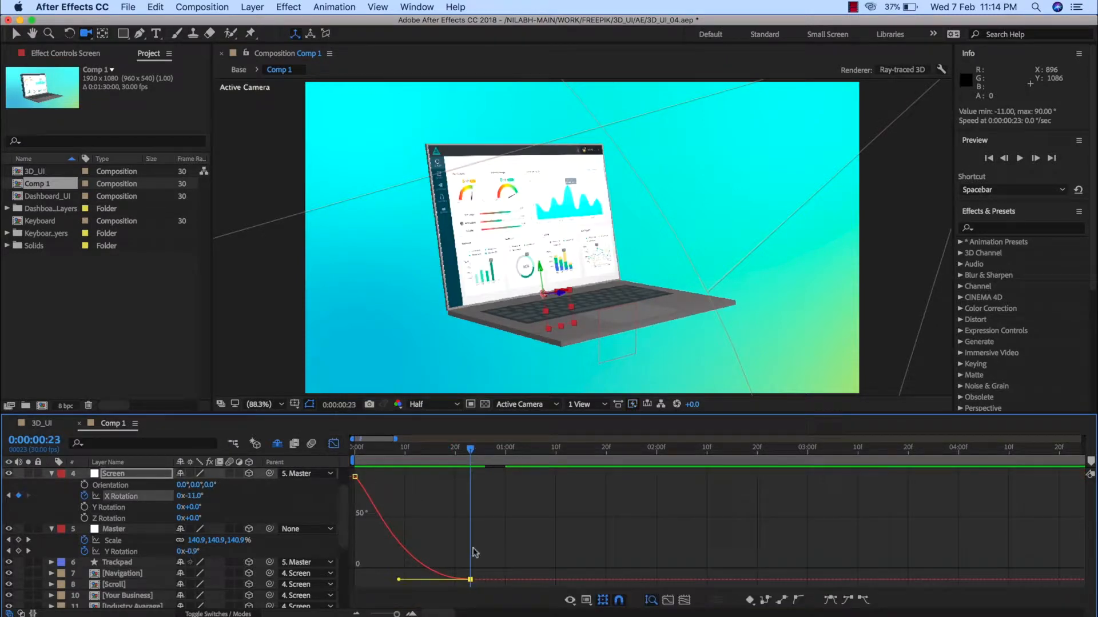
drag(398, 582, 420, 584)
click(427, 512)
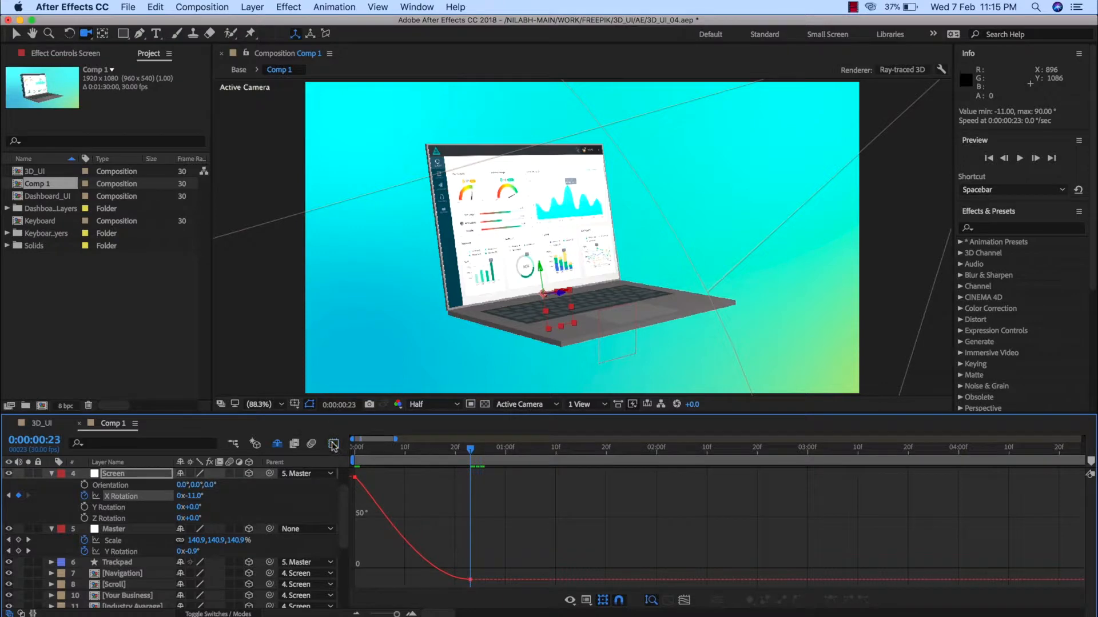
click(334, 443)
Step: Scrub through and play back Comp 1 to check the combined laptop scale, rotation and lid opening
drag(465, 454, 414, 454)
key(space)
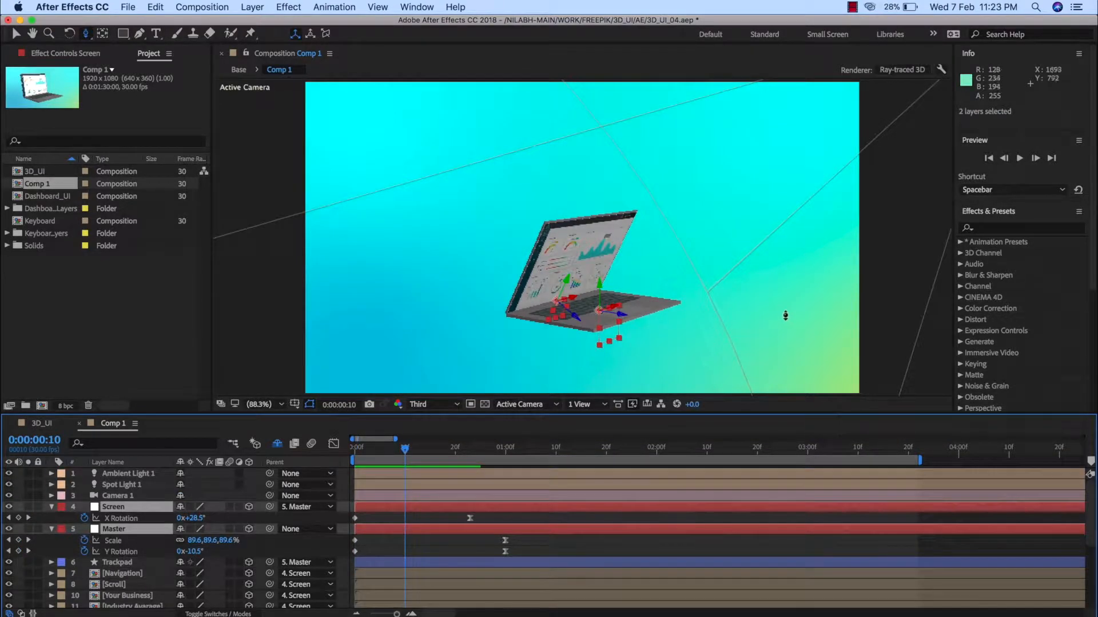
drag(399, 454, 789, 491)
click(597, 551)
key(space)
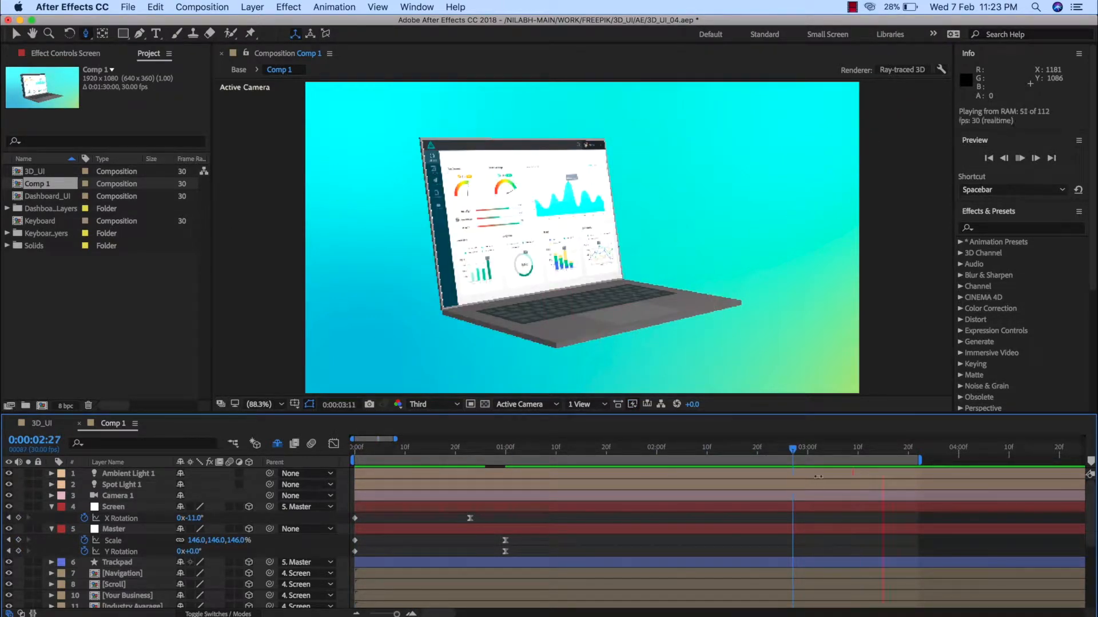
key(space)
Step: Set the end of the Comp 1 work area to 0:00:04:00
drag(923, 461, 966, 460)
drag(887, 455, 958, 459)
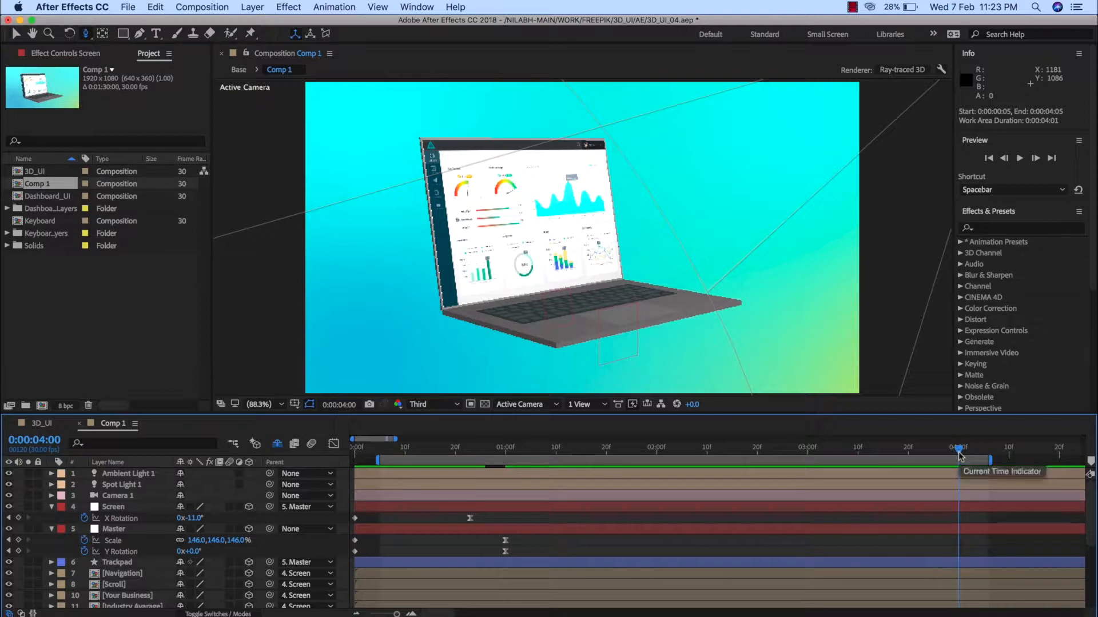
key(n)
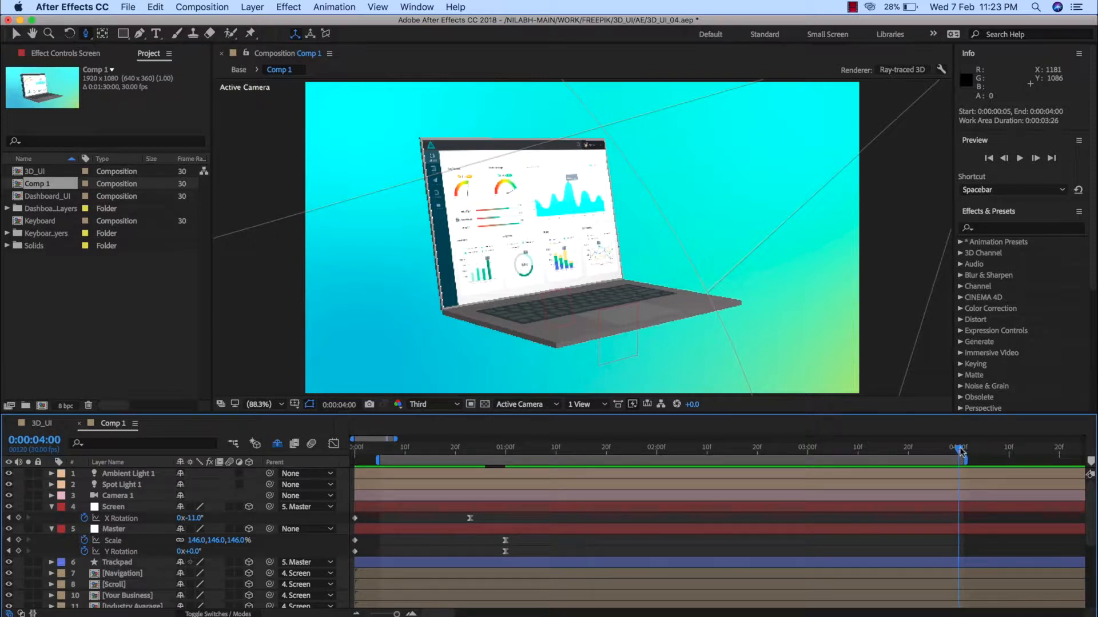
Step: Set the start of the work area to 0:00:01:20
mouse_move(960, 452)
mouse_down()
mouse_move(936, 455)
mouse_move(949, 457)
mouse_up()
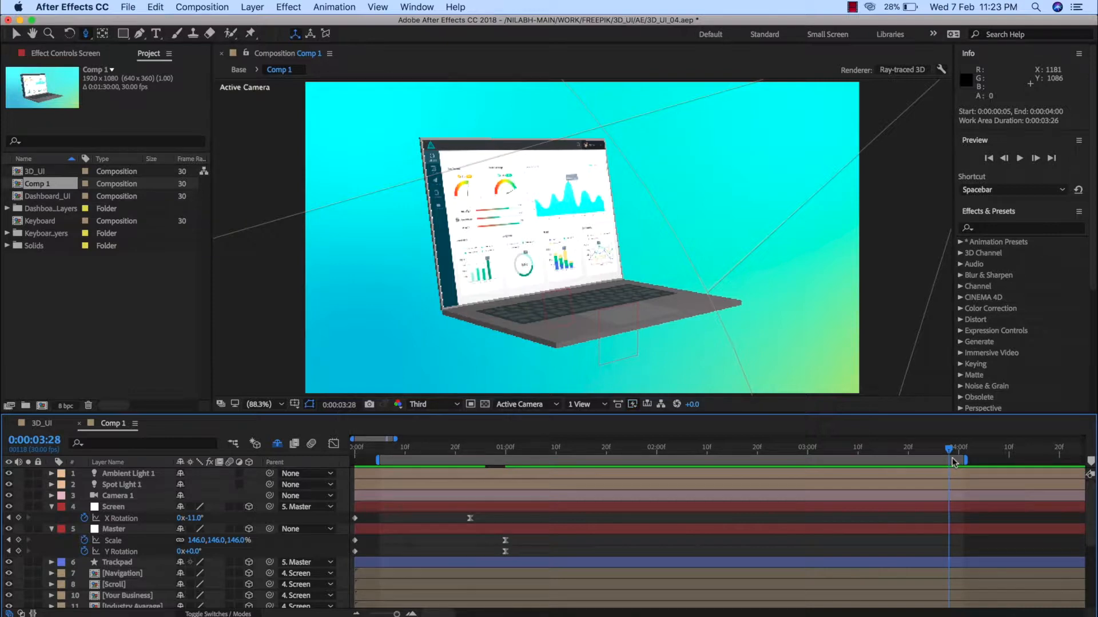
drag(953, 462, 525, 452)
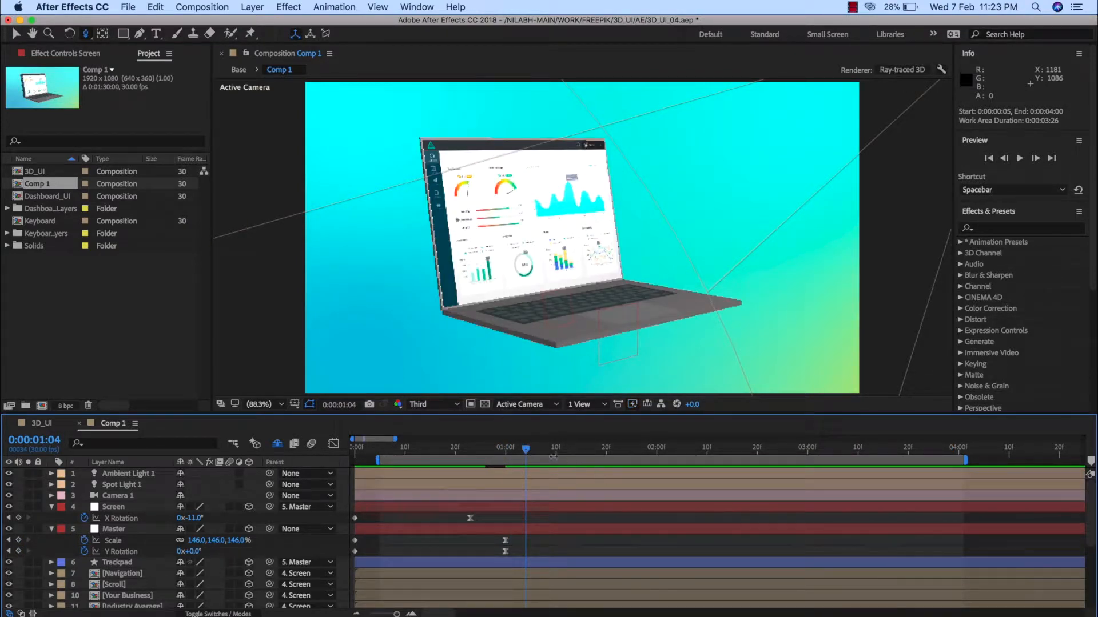
click(607, 457)
key(b)
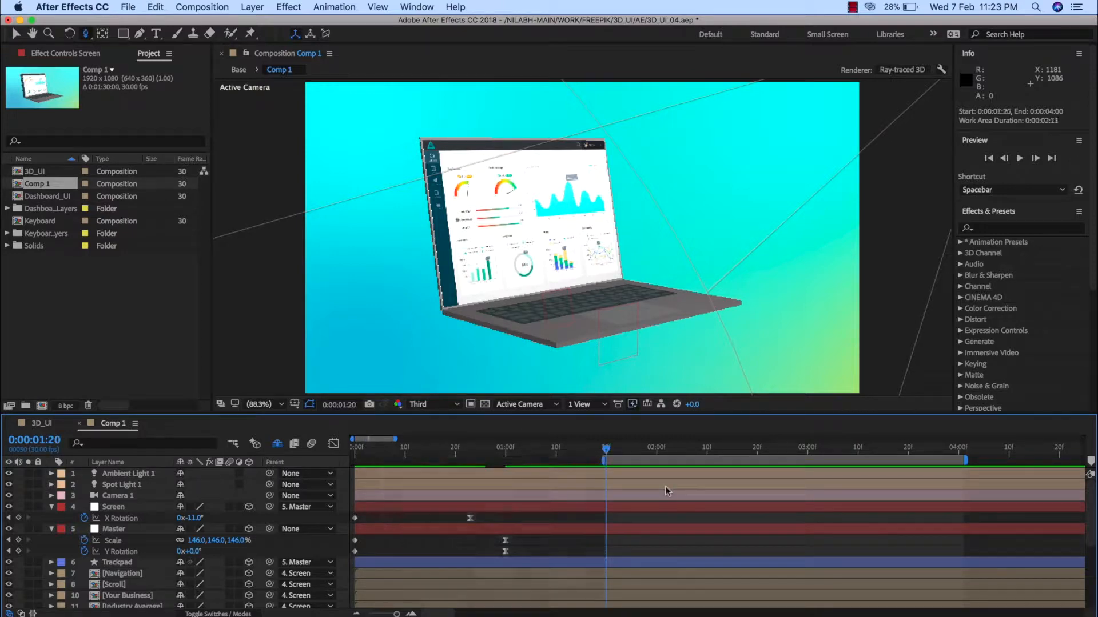
key(space)
Step: Set the start of the work area to 0:00:00:00 and preview the animation
drag(625, 453, 311, 447)
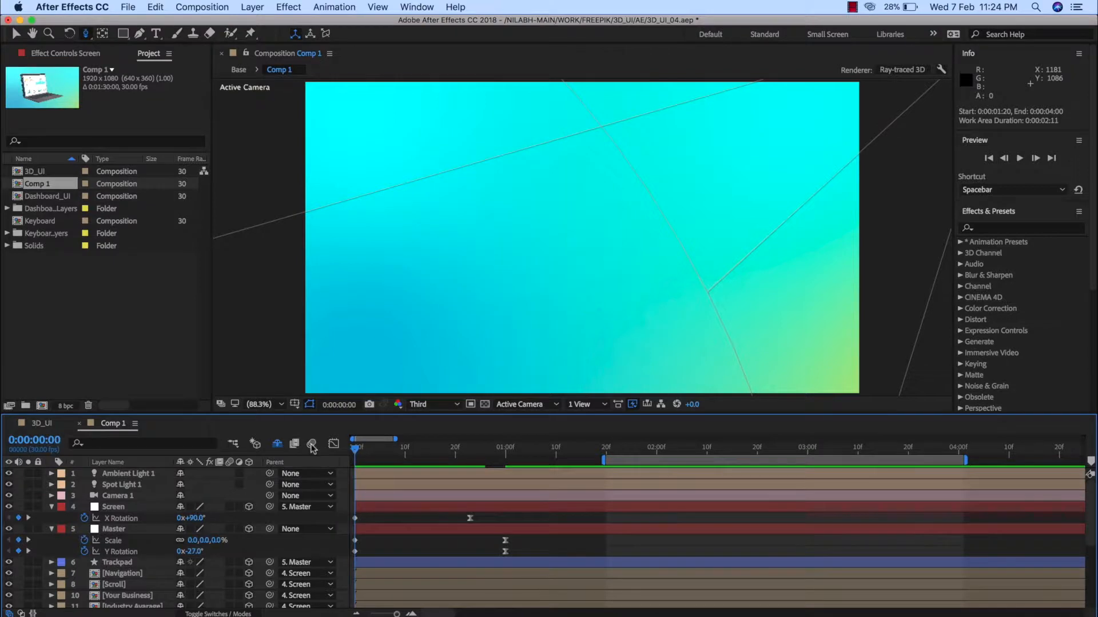
key(b)
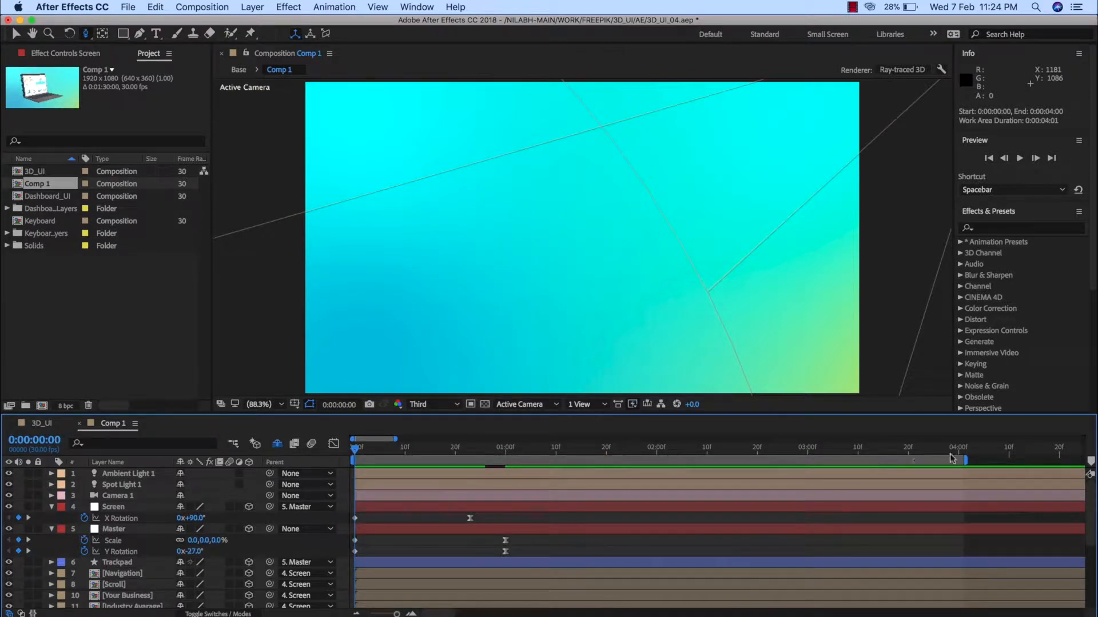
click(958, 455)
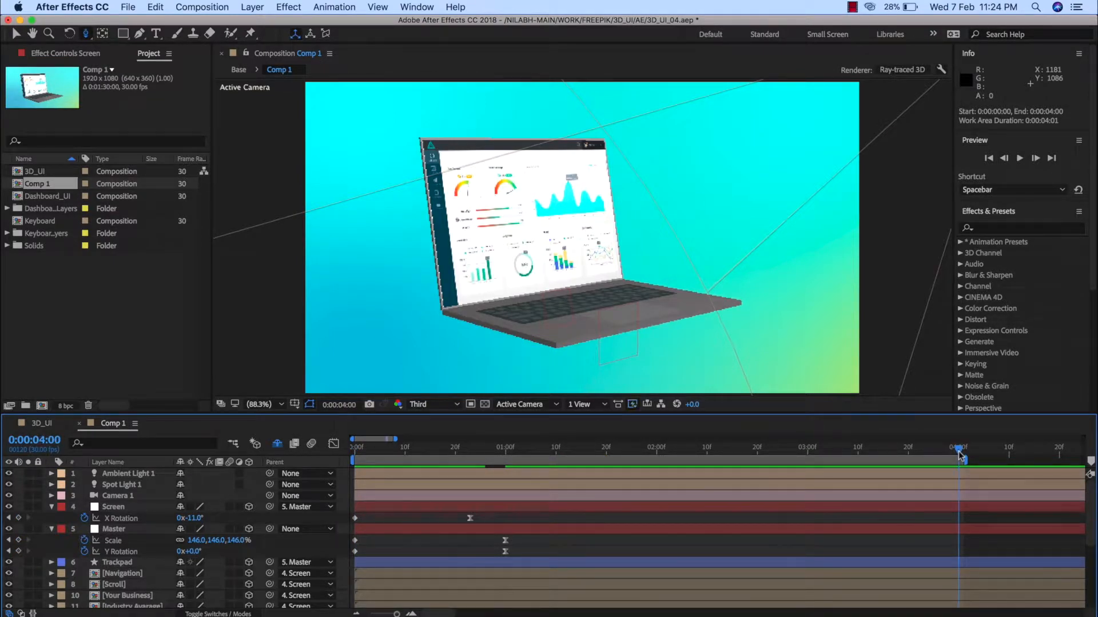
mouse_move(958, 452)
mouse_down()
mouse_move(903, 456)
mouse_move(958, 456)
mouse_up()
drag(819, 466, 355, 455)
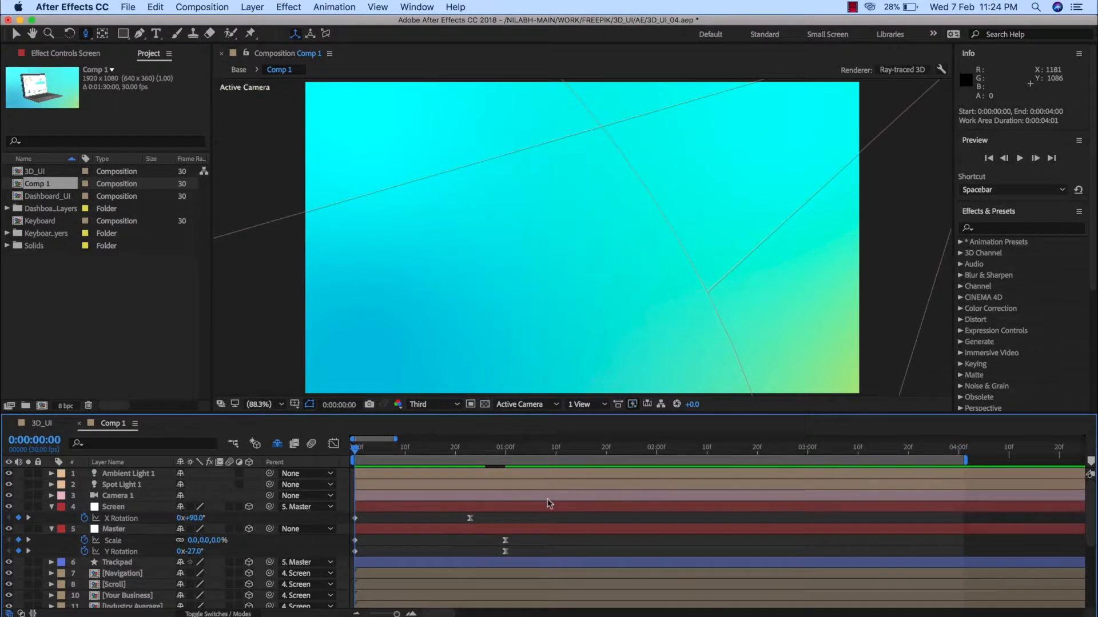
key(space)
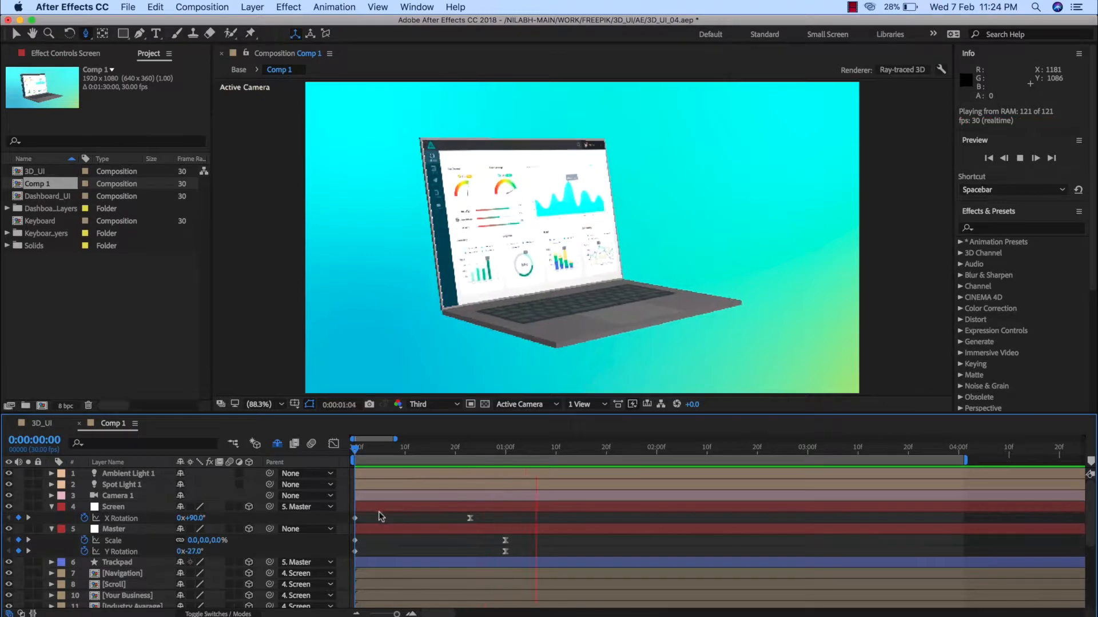
Step: Keep the laptop turning after 0:00:01:00 by keyframing Master's Y Rotation to 11° at 0:00:04:00
click(501, 449)
click(506, 450)
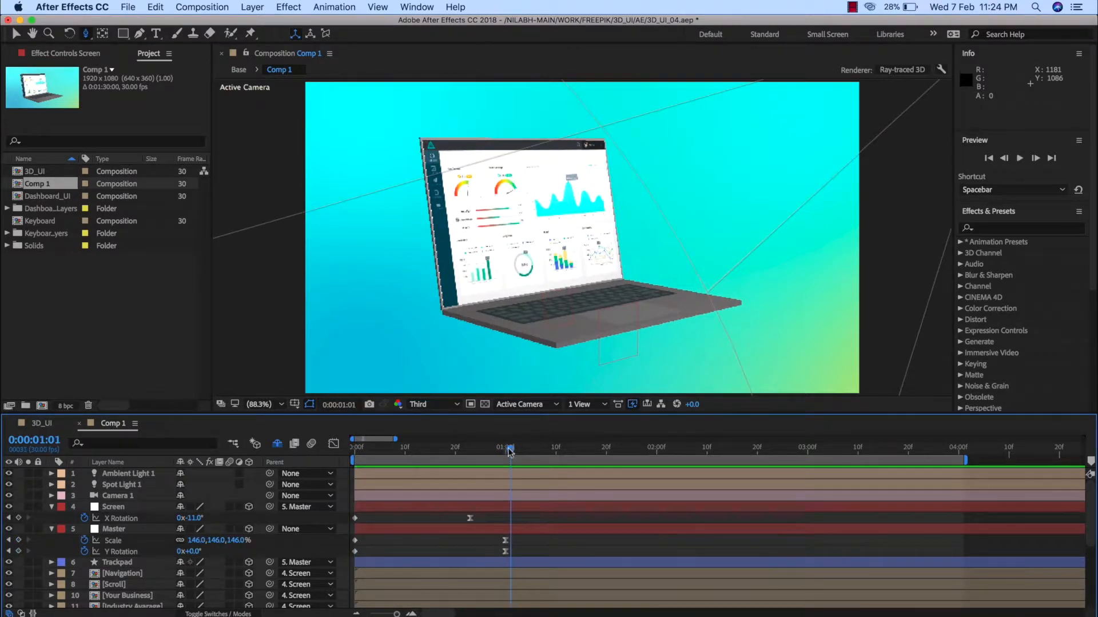
click(138, 519)
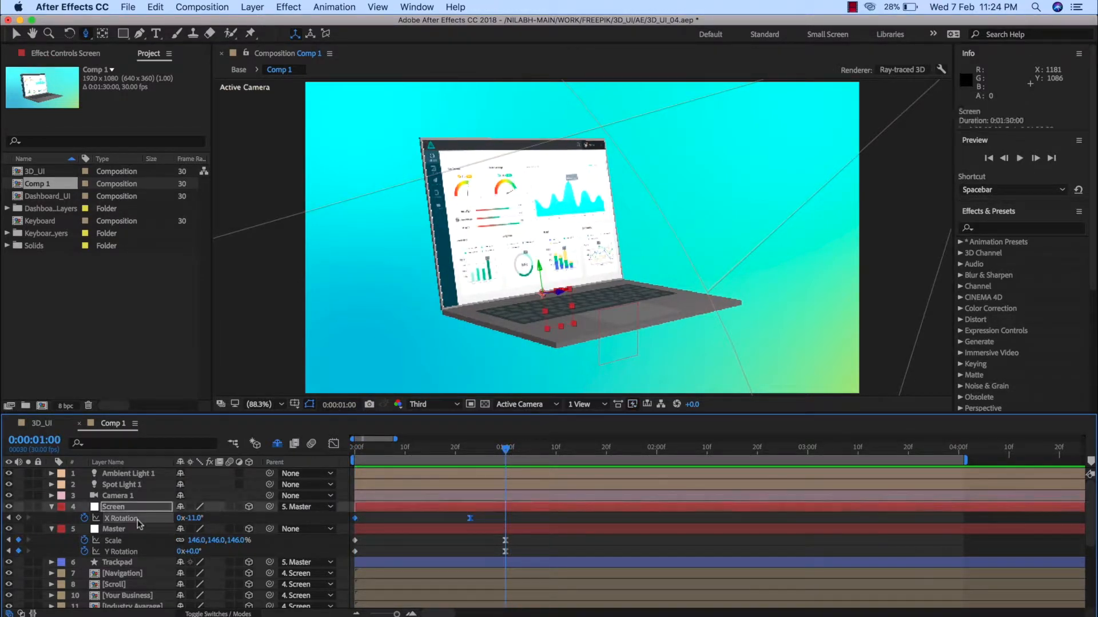
click(135, 553)
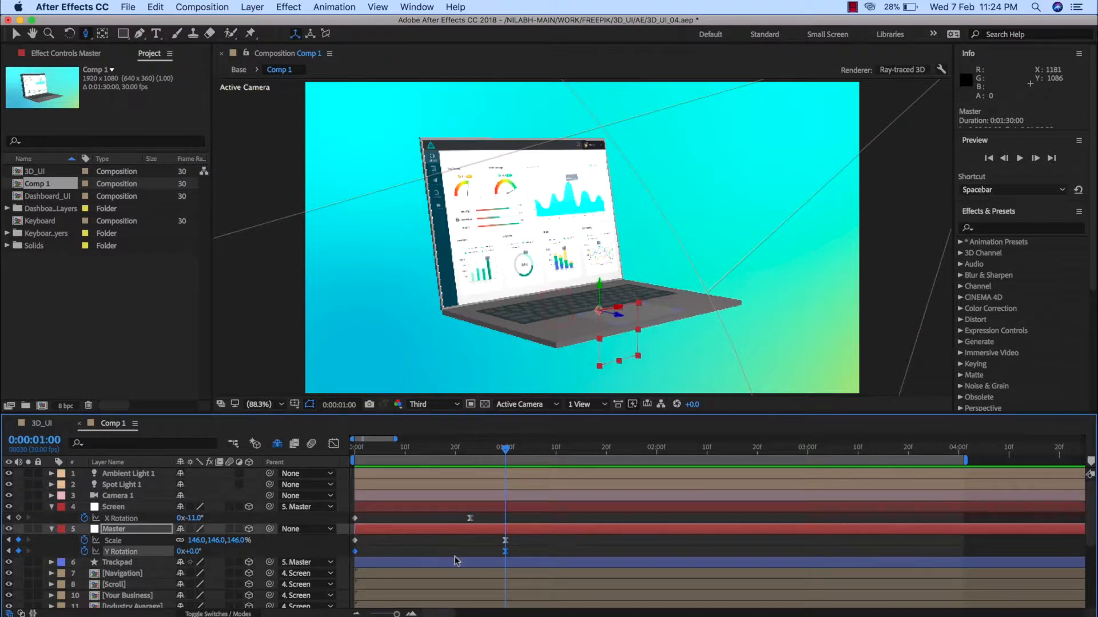
drag(506, 449, 960, 474)
drag(194, 558, 206, 559)
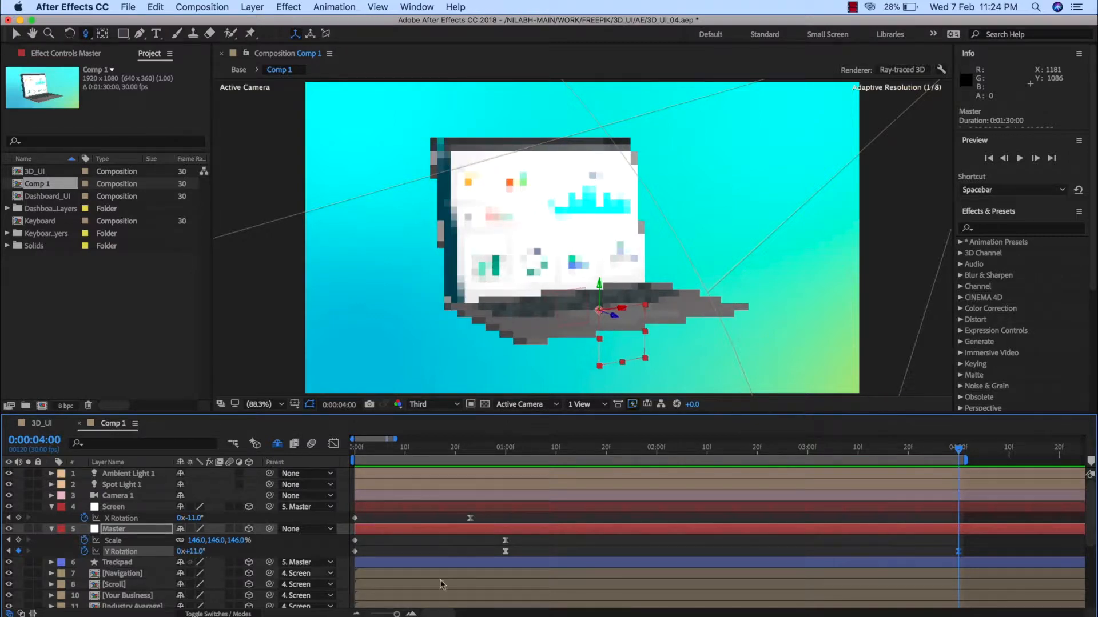
click(921, 550)
Step: In the graph, tilt both ease handles of Master's Y Rotation keyframe at 0:00:01:00 so rotation passes through it at about 8°/sec
drag(958, 450, 360, 457)
drag(446, 457, 506, 462)
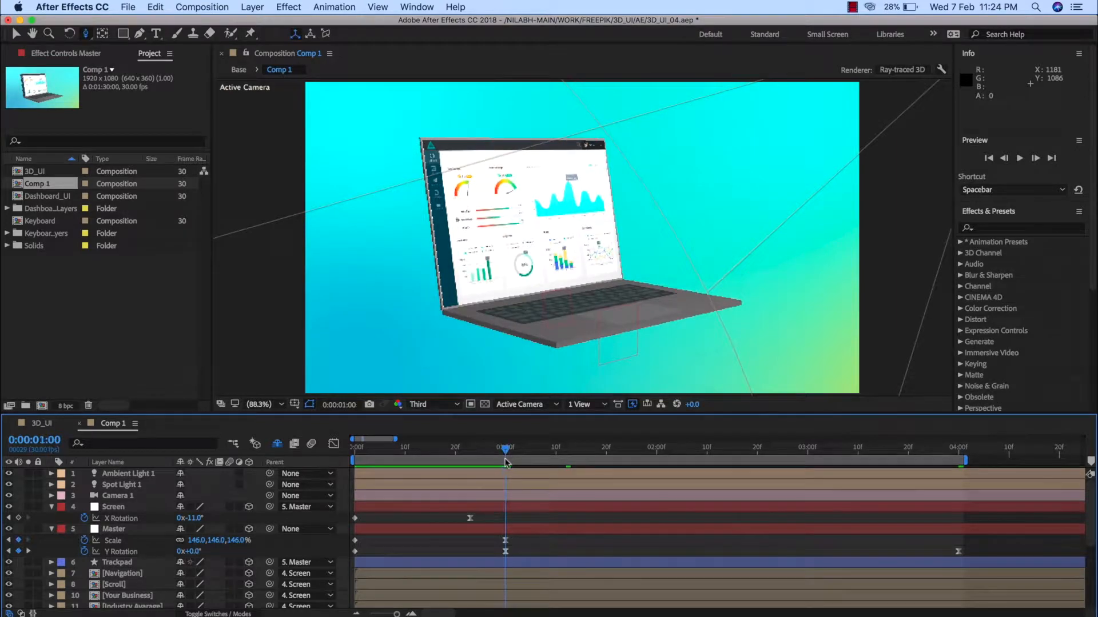
click(505, 552)
key(shift+F3)
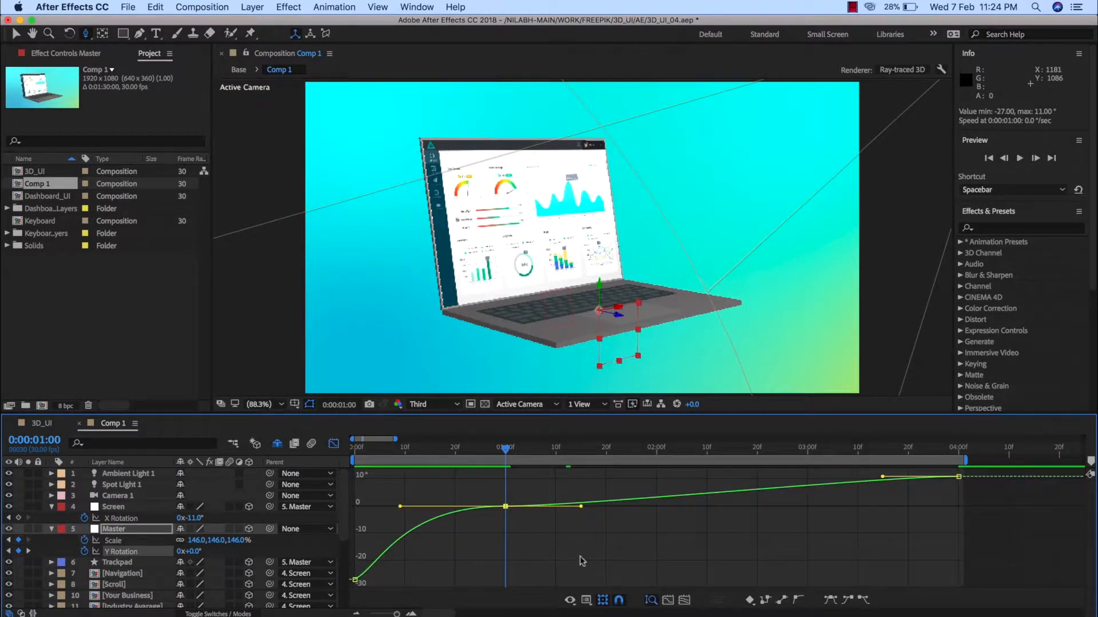
key(h)
key(c)
drag(581, 507, 578, 500)
drag(400, 507, 394, 526)
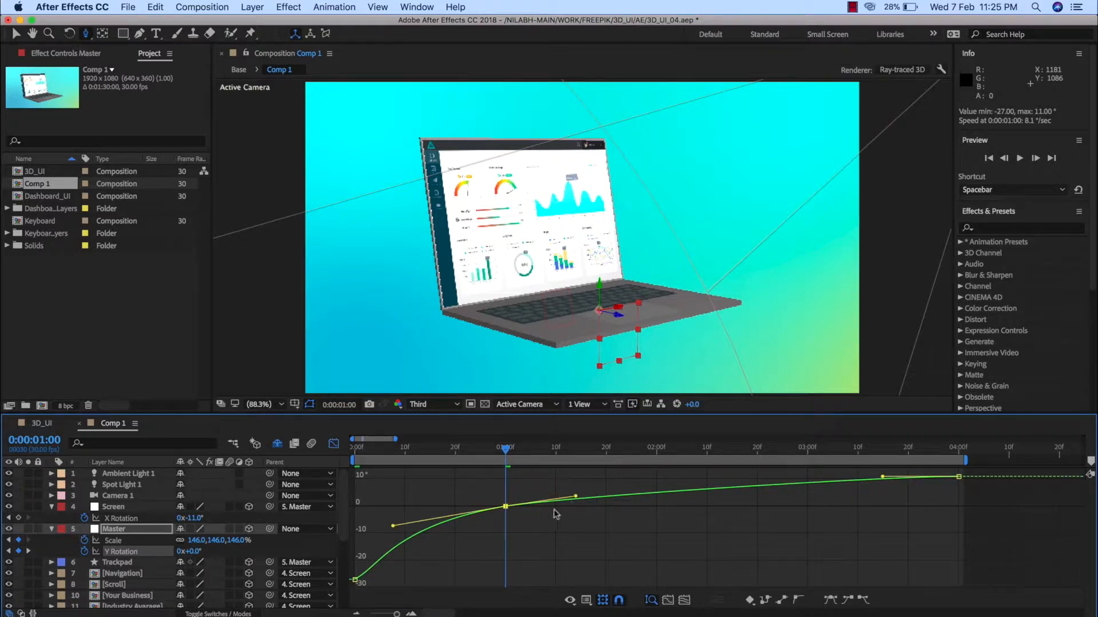
Step: Steepen the outgoing ease of Master's Y Rotation keyframe at 0:00:01:00 to about 14°/sec and check the graph type options
drag(576, 498, 570, 493)
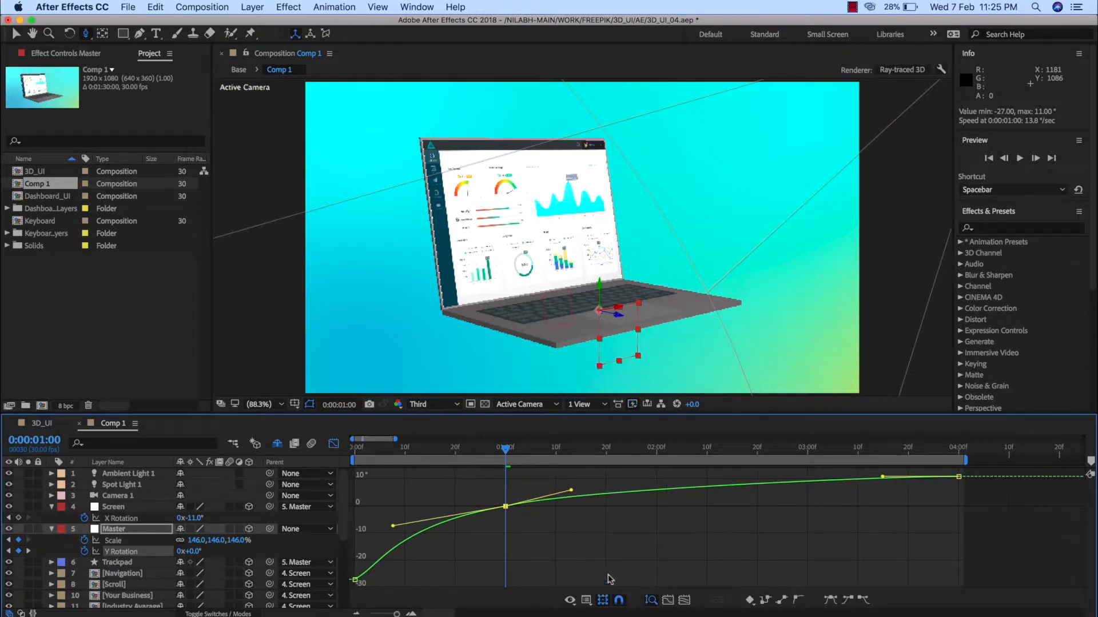
click(587, 602)
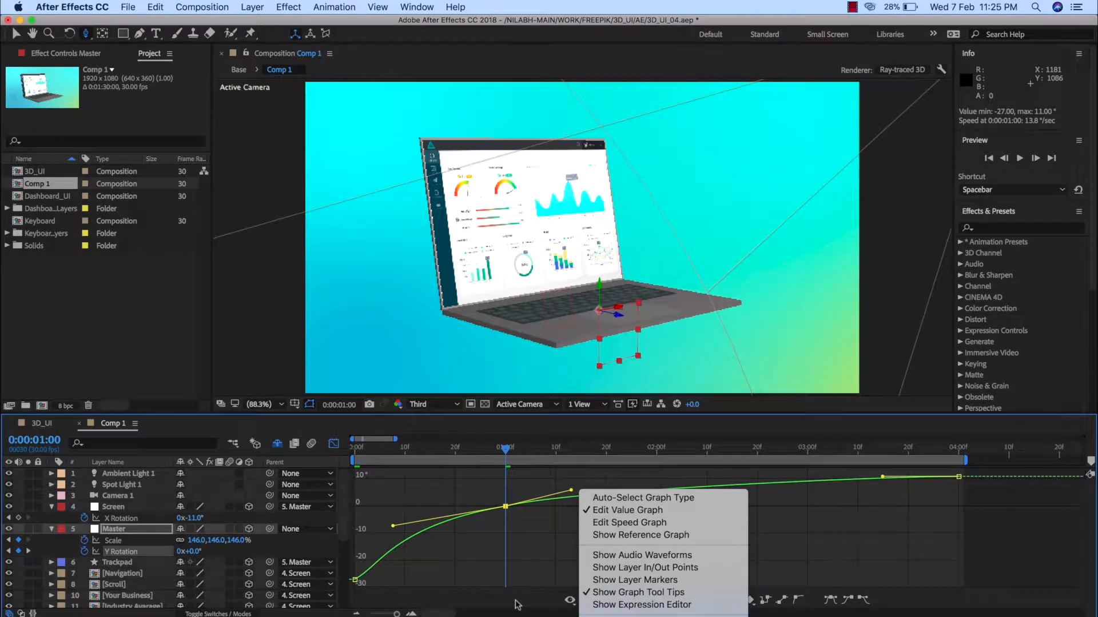
click(518, 605)
click(587, 602)
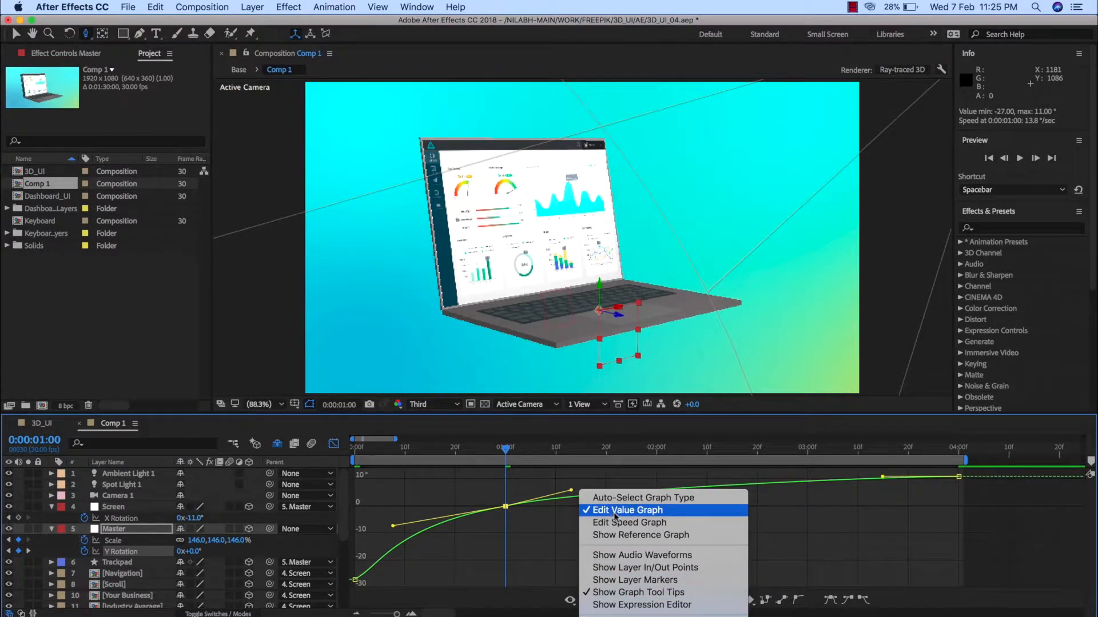
click(486, 549)
Step: Ease out Master's first Y Rotation keyframe and tilt its handle upward so the rotation starts fast
click(355, 581)
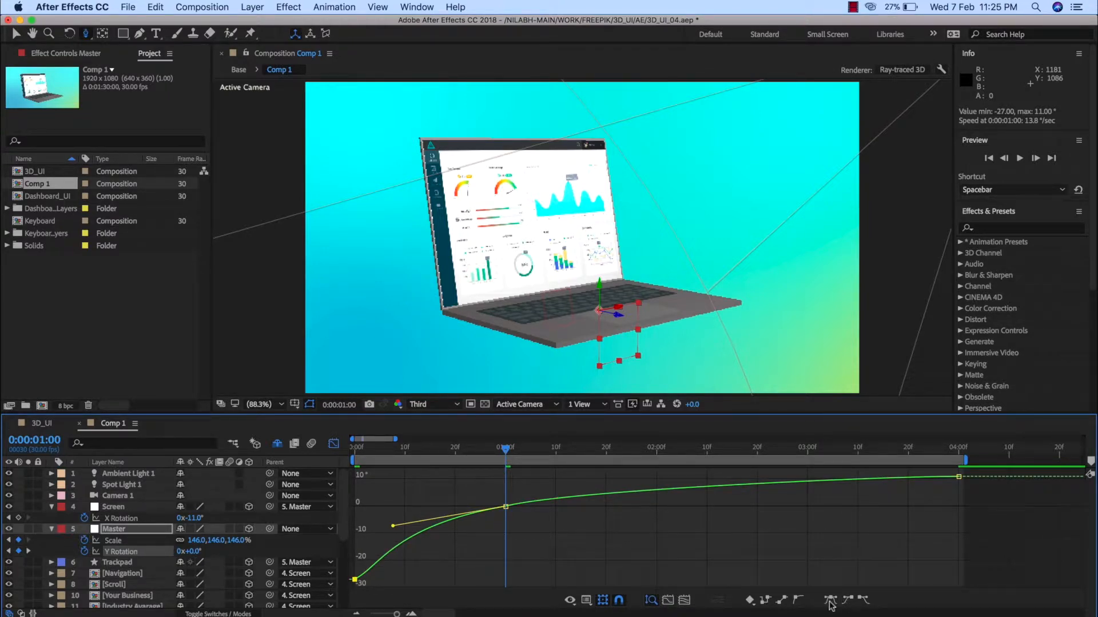
click(866, 600)
drag(402, 580, 397, 530)
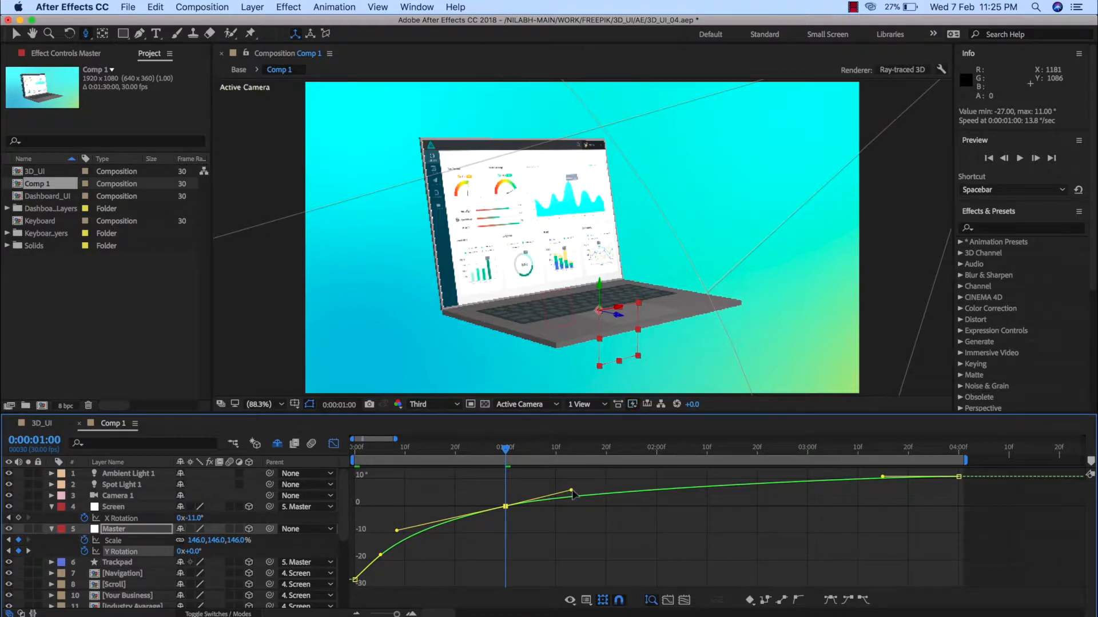
Step: Raise Master's Y Rotation ease at 0:00:01:00 to about 16°/sec and lengthen the incoming ease handle at 0:00:04:00
drag(572, 492, 570, 488)
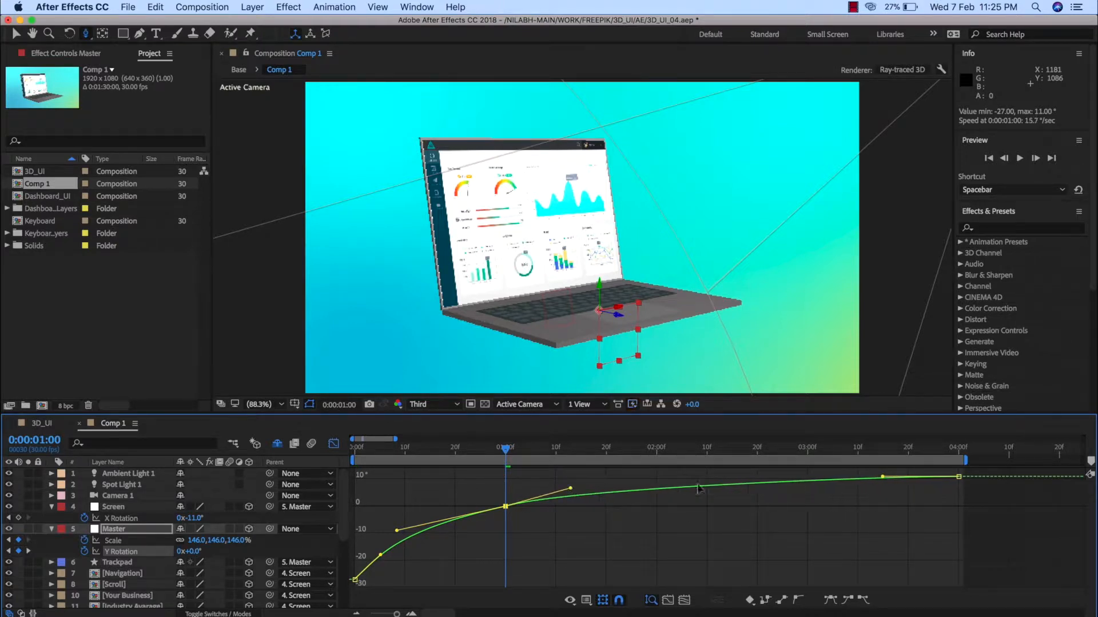
drag(883, 476, 866, 478)
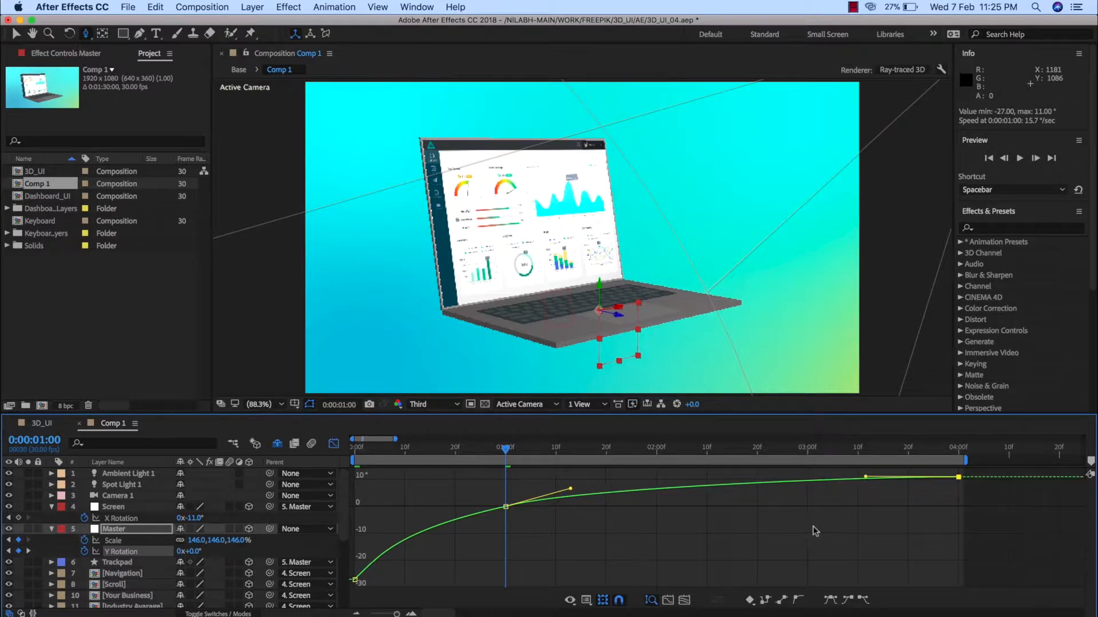
click(812, 527)
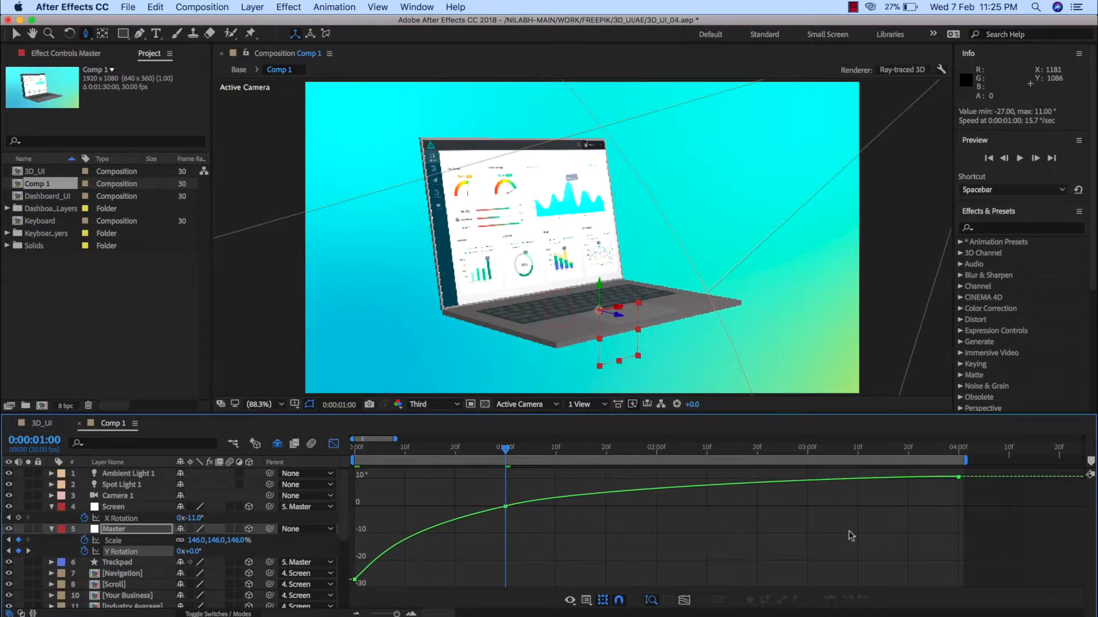
click(335, 445)
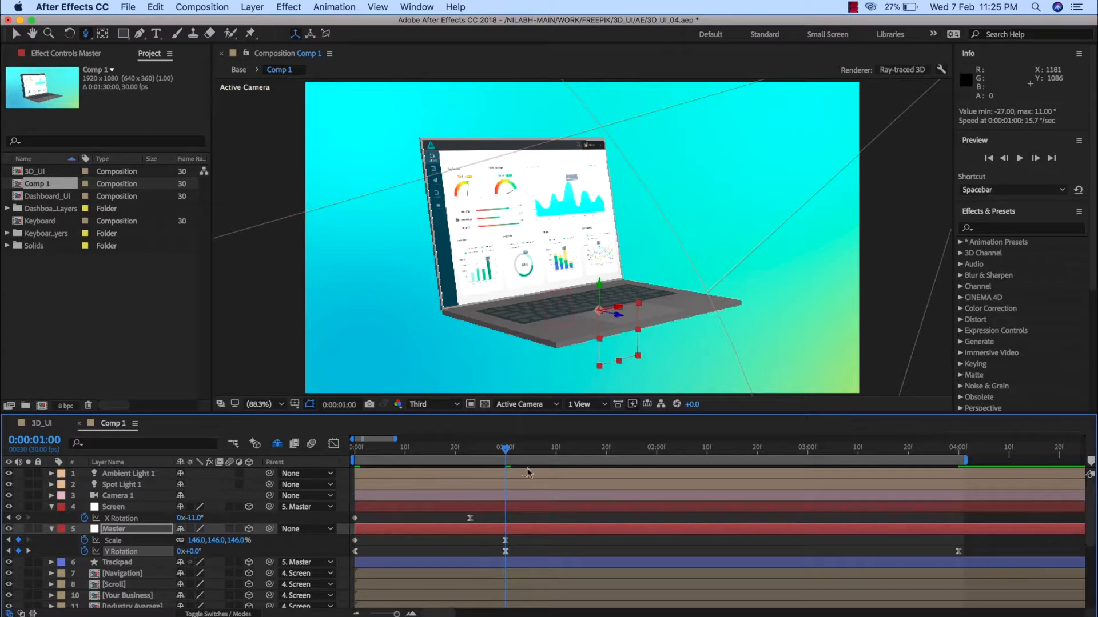
Step: Preview the laptop animation from 0:00:00:00
drag(506, 452, 318, 466)
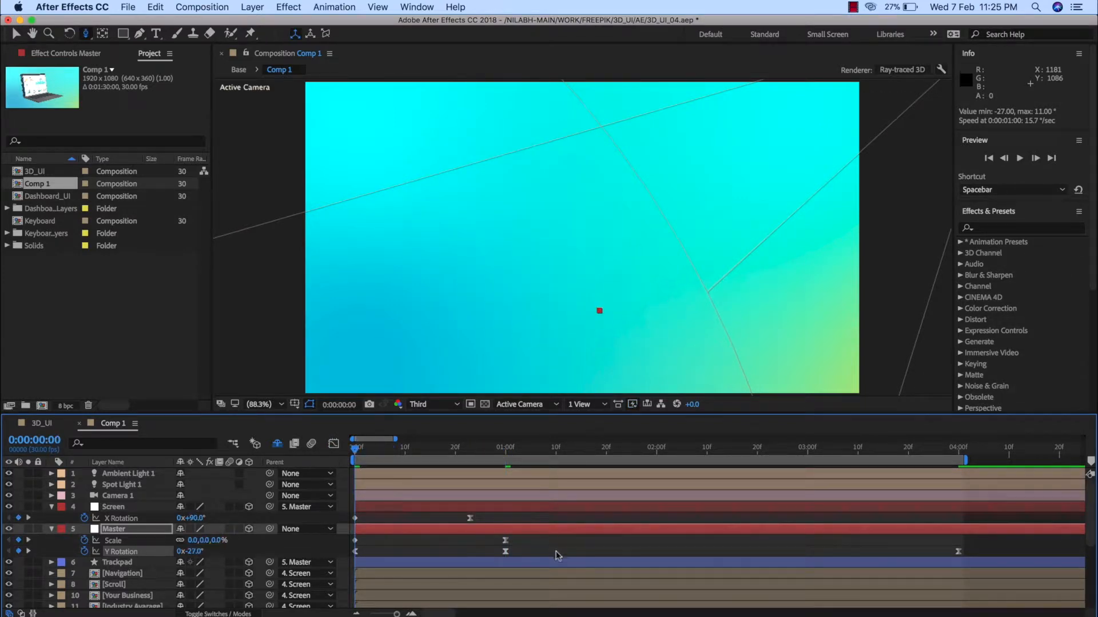
key(space)
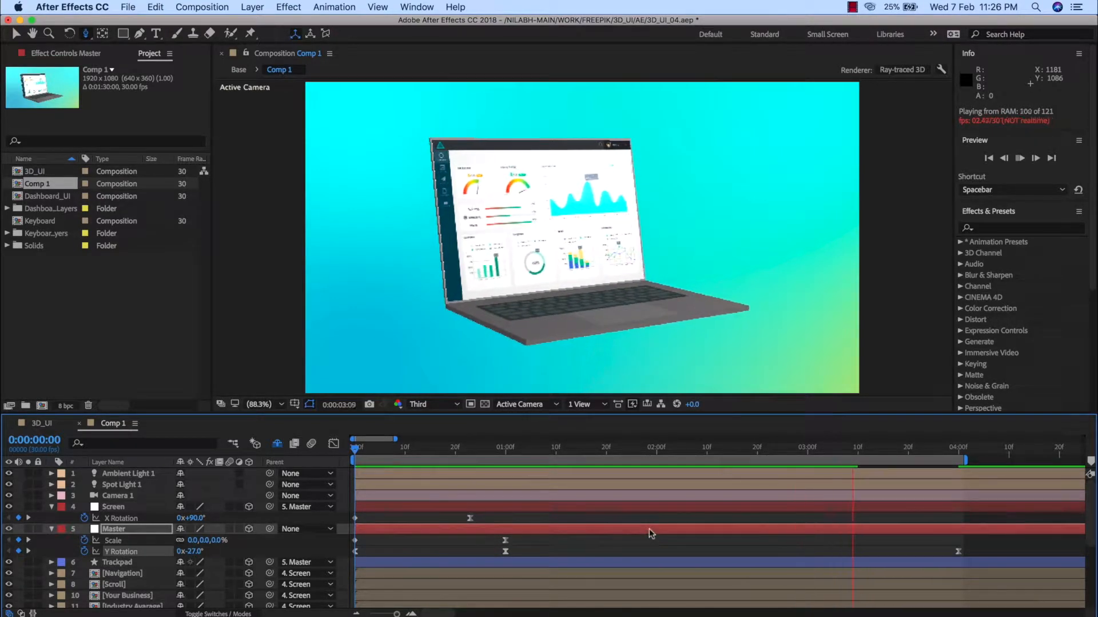
key(space)
key(space)
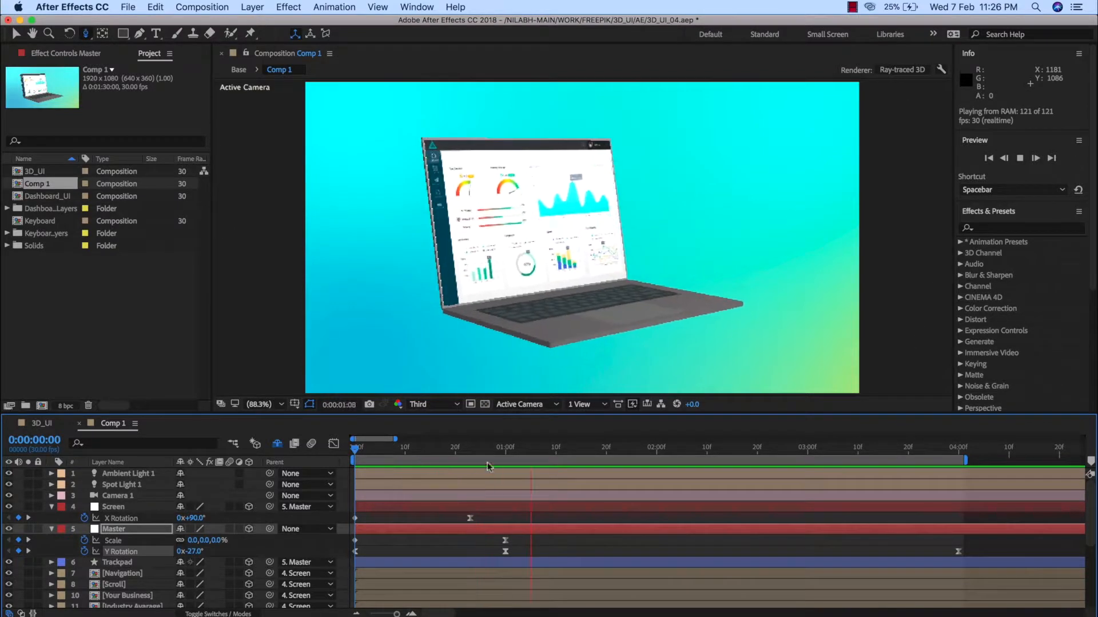
Step: Slow the lid opening by moving Screen's last X Rotation keyframe to 0:00:01:11
click(487, 450)
drag(486, 452, 470, 457)
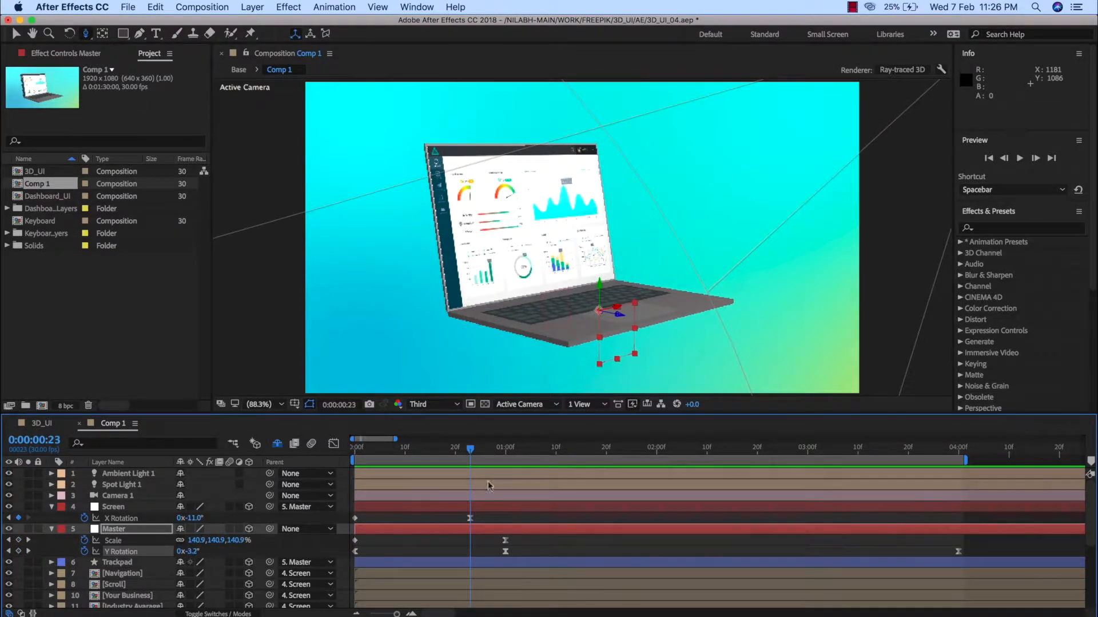
drag(470, 518, 560, 521)
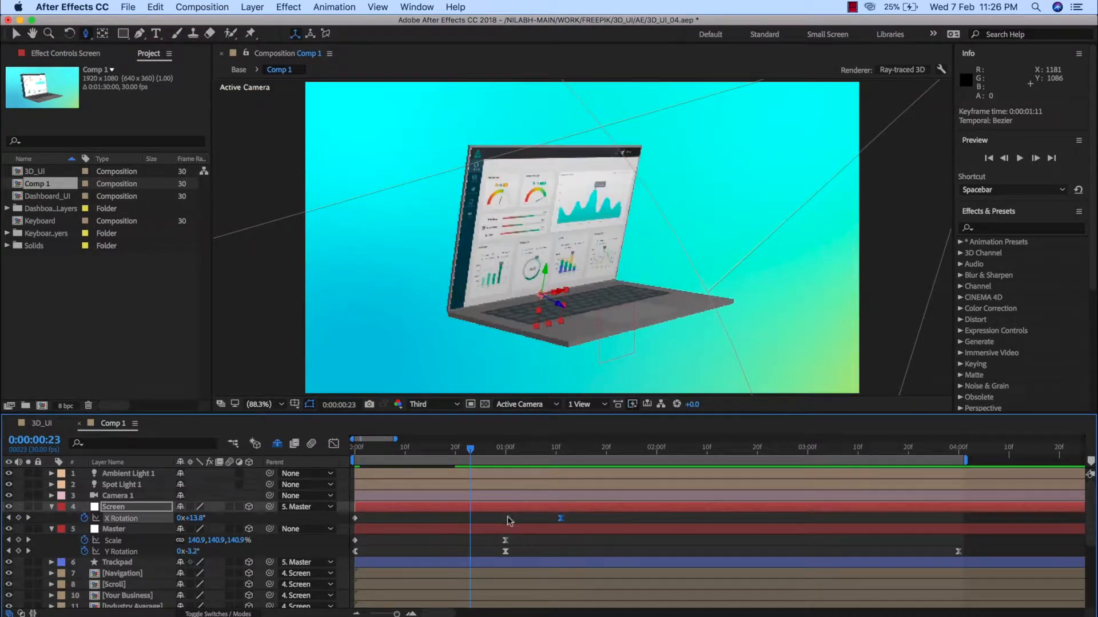
click(510, 520)
drag(563, 451, 558, 472)
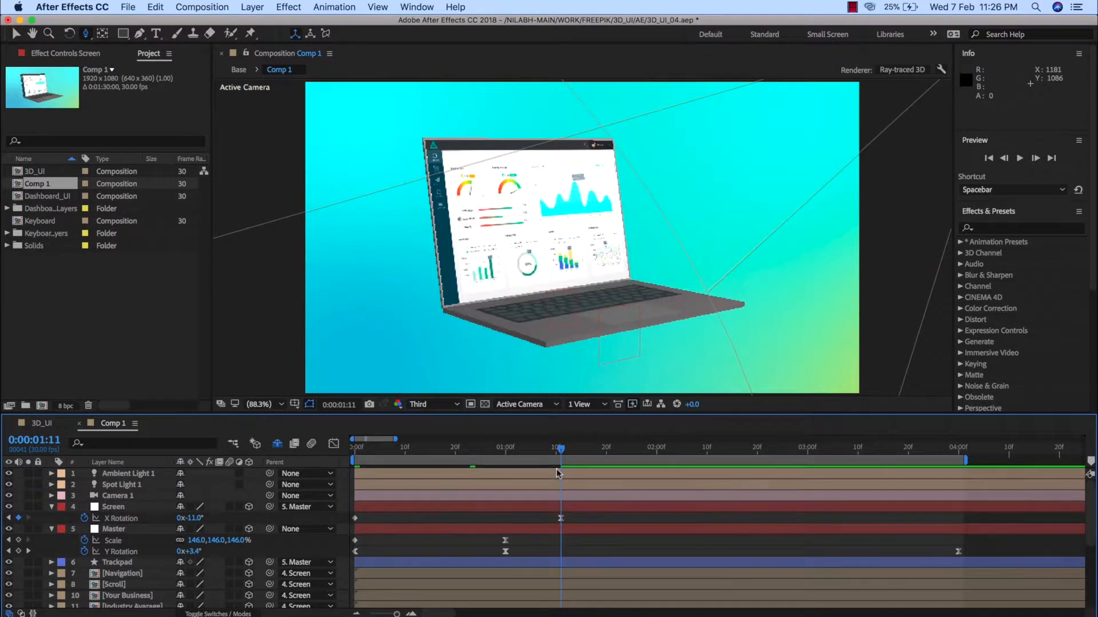
Step: In Screen's X Rotation graph, lengthen the incoming ease at 0:00:01:11 and tilt an ease-out handle downward on the first keyframe
click(561, 520)
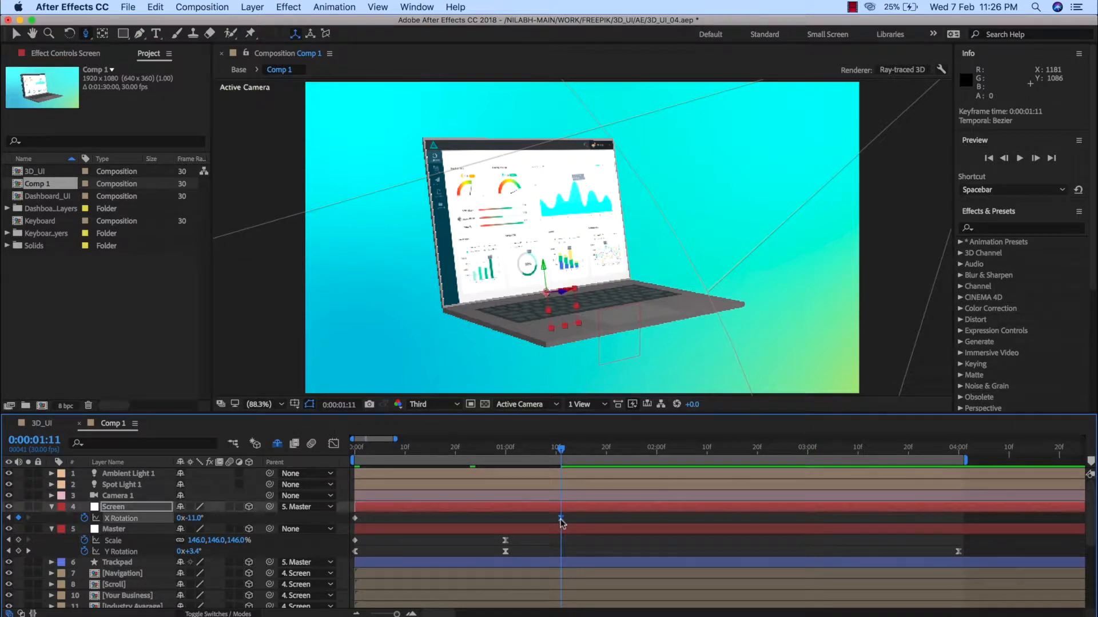
click(334, 444)
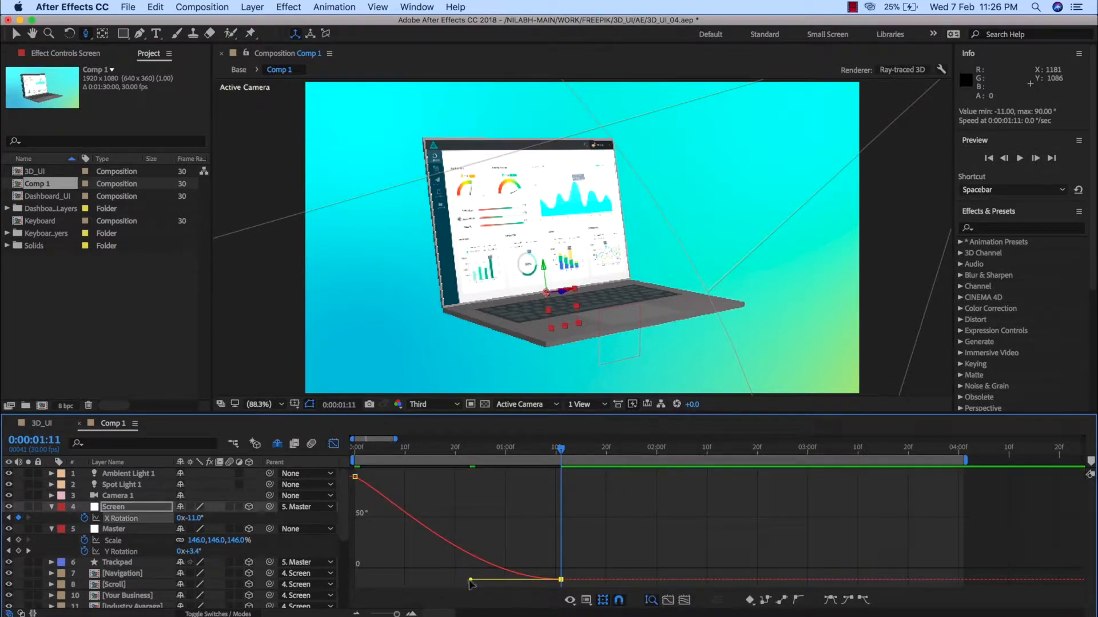
drag(470, 582, 459, 583)
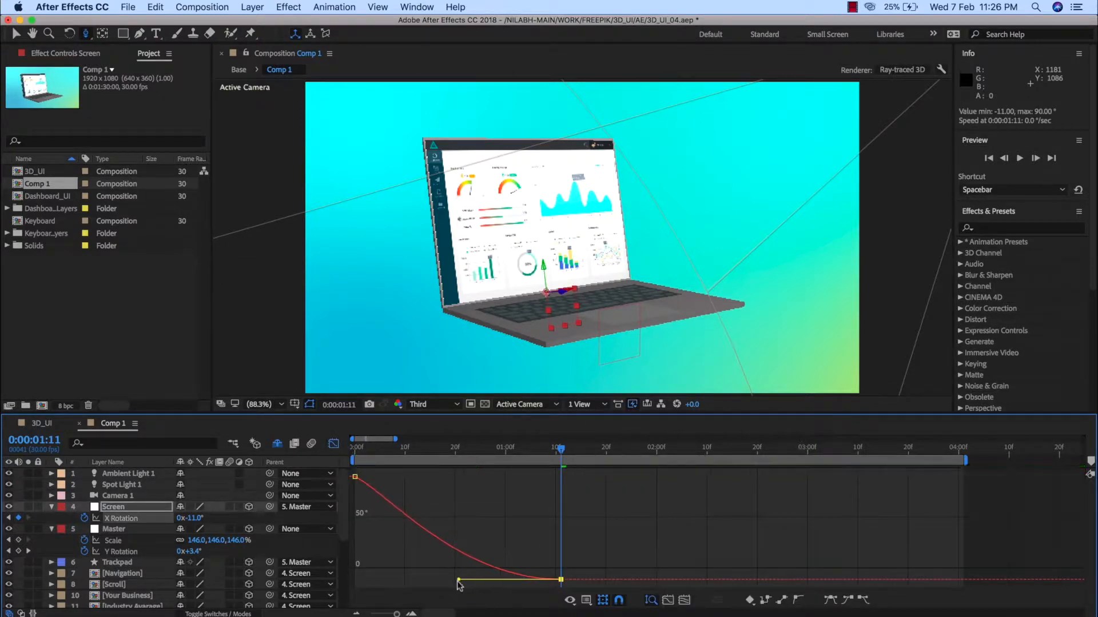
click(355, 476)
click(862, 602)
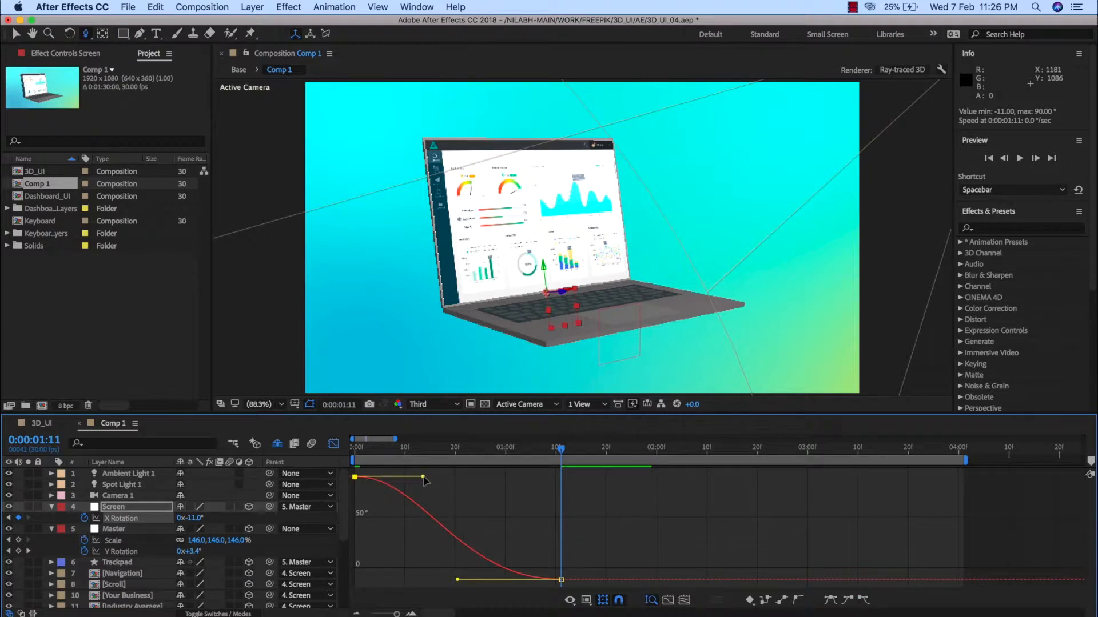
drag(424, 479, 382, 509)
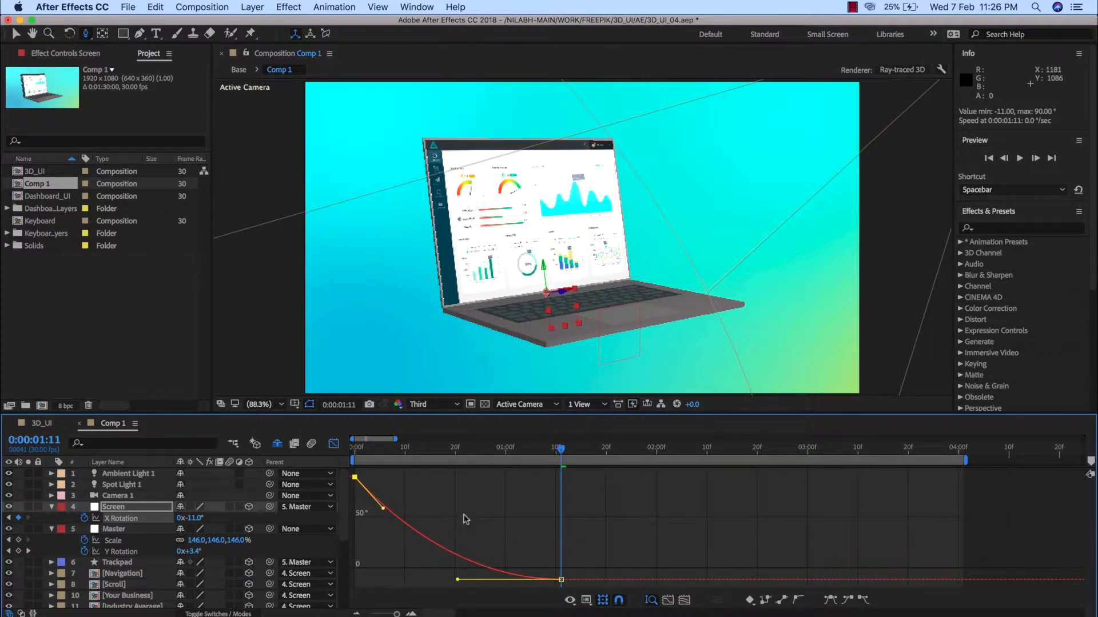
click(335, 444)
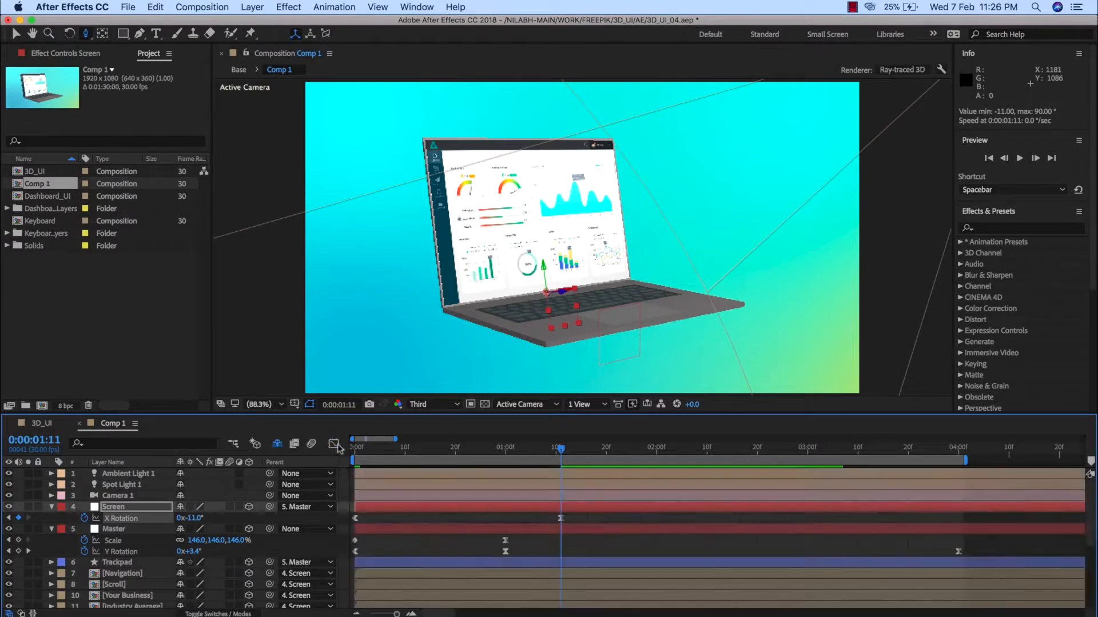
Step: Move Screen's last X Rotation keyframe to about 0:00:01:15 and preview the animation from 0:00:00:00
drag(561, 518, 583, 526)
click(611, 542)
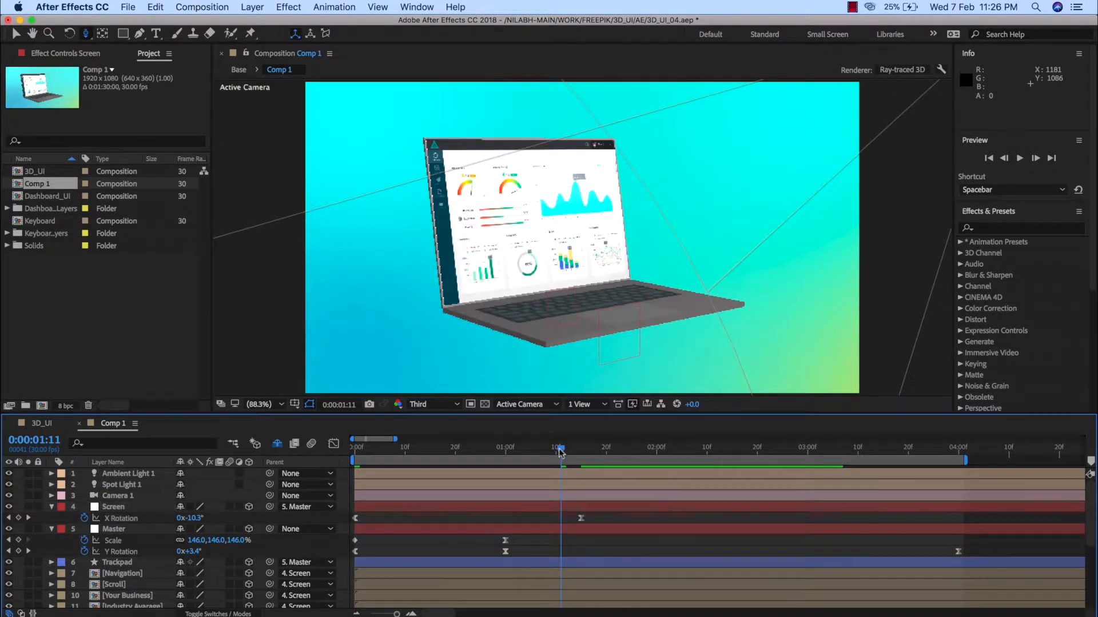
drag(560, 453, 344, 465)
key(space)
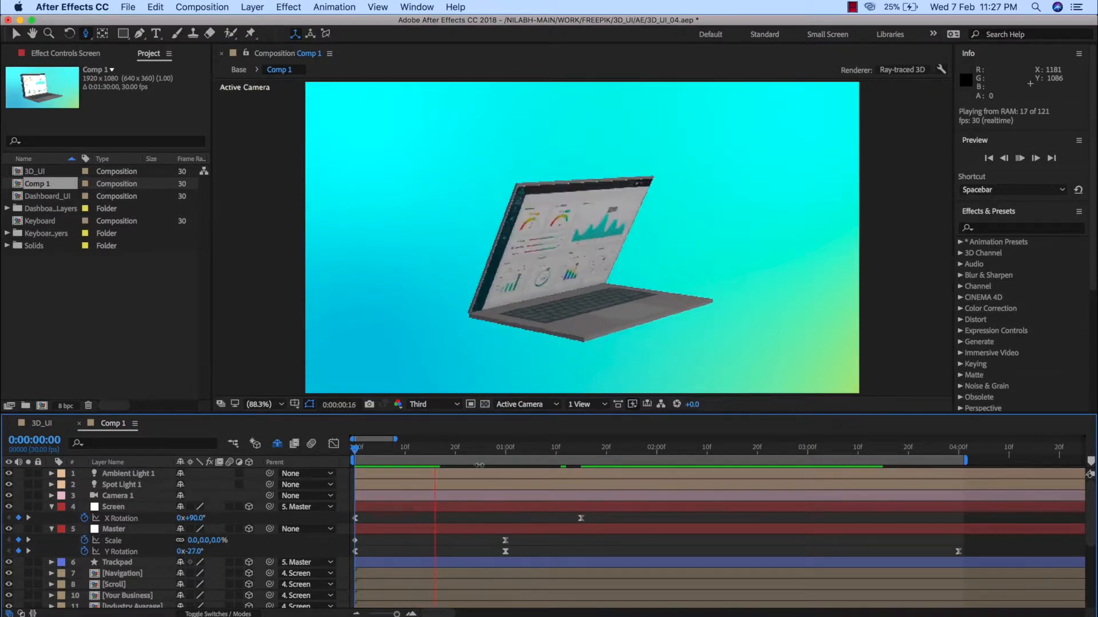
key(space)
mouse_move(425, 450)
mouse_down()
mouse_move(357, 455)
mouse_move(431, 464)
mouse_up()
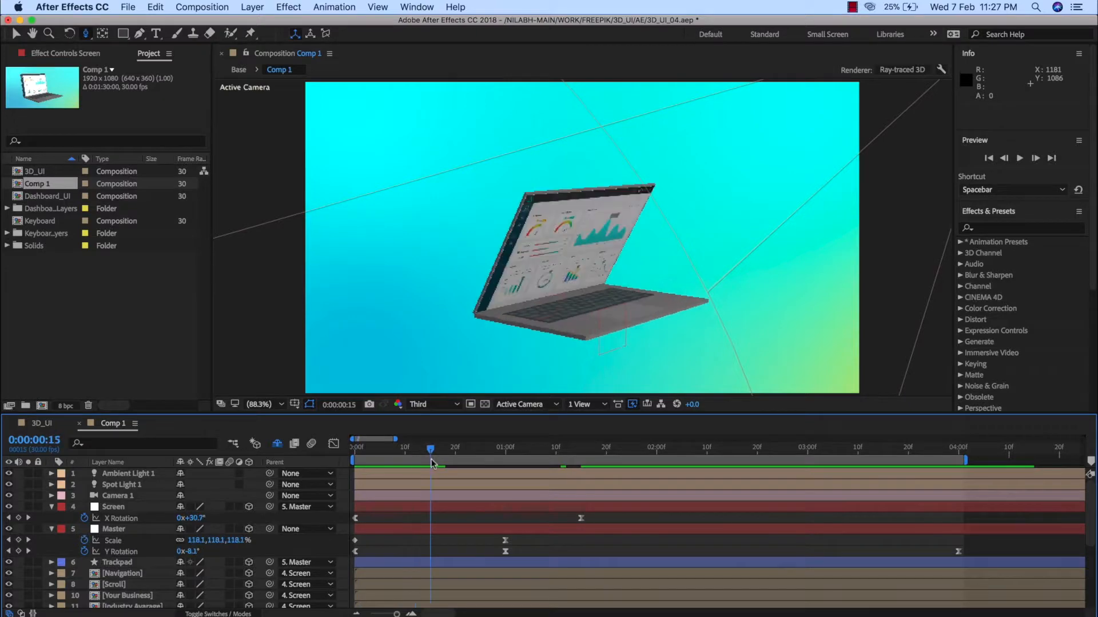
click(1020, 160)
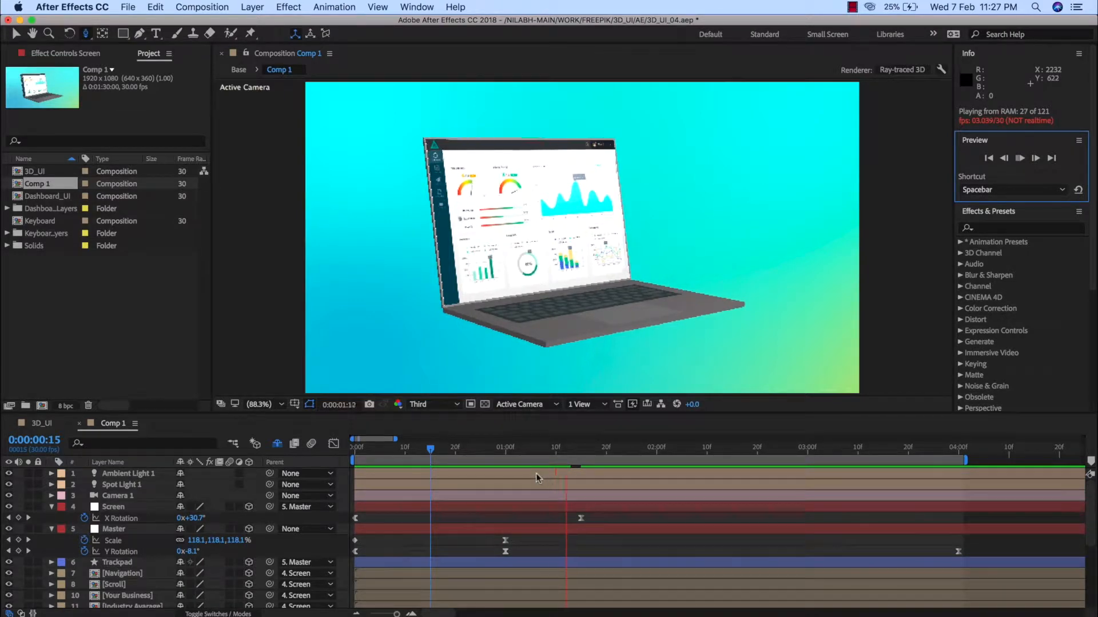
drag(557, 452, 318, 462)
key(space)
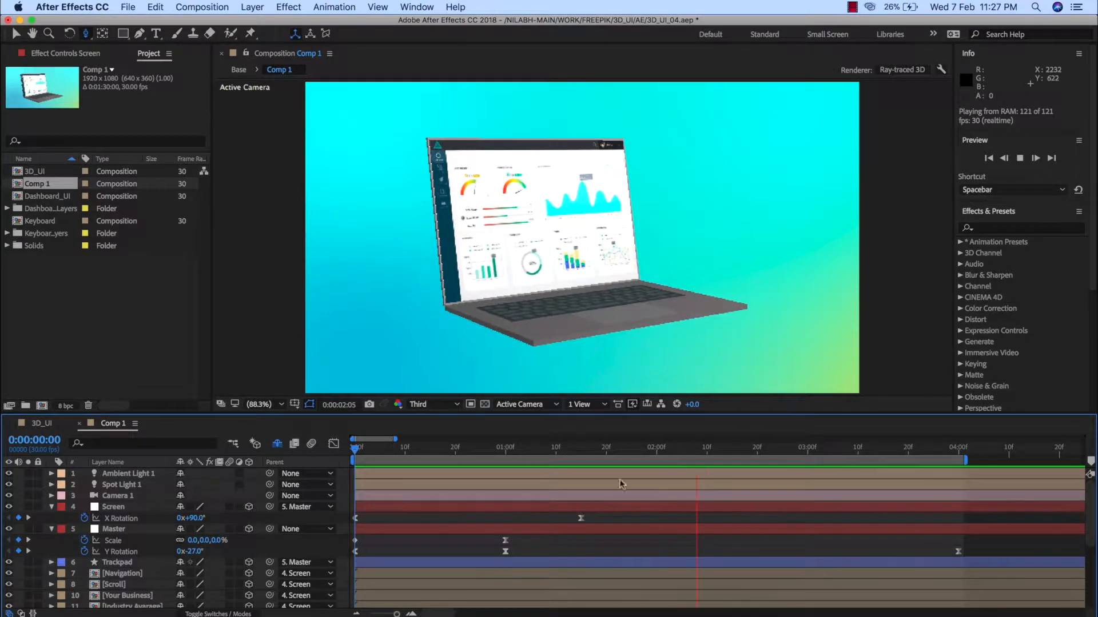
Step: Scrub through the laptop's slow turn after 0:00:01:00 to check the motion, ending at 0:00:04:00
click(529, 456)
drag(529, 470, 656, 462)
drag(727, 462, 959, 457)
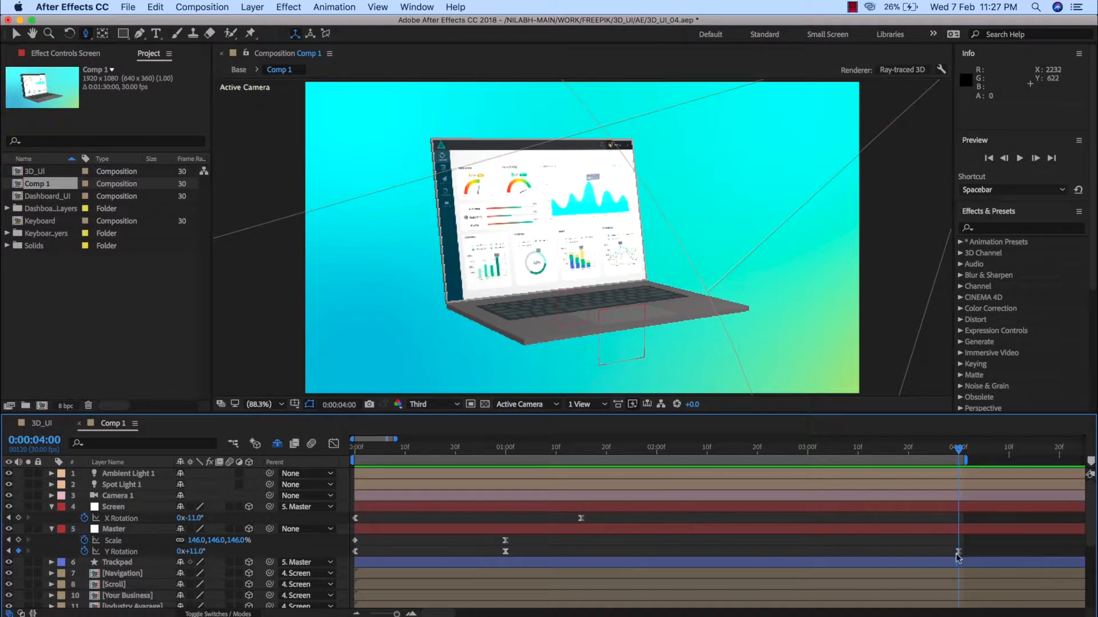
key(Page_Up)
key(Page_Up)
key(Page_Up)
key(Page_Up)
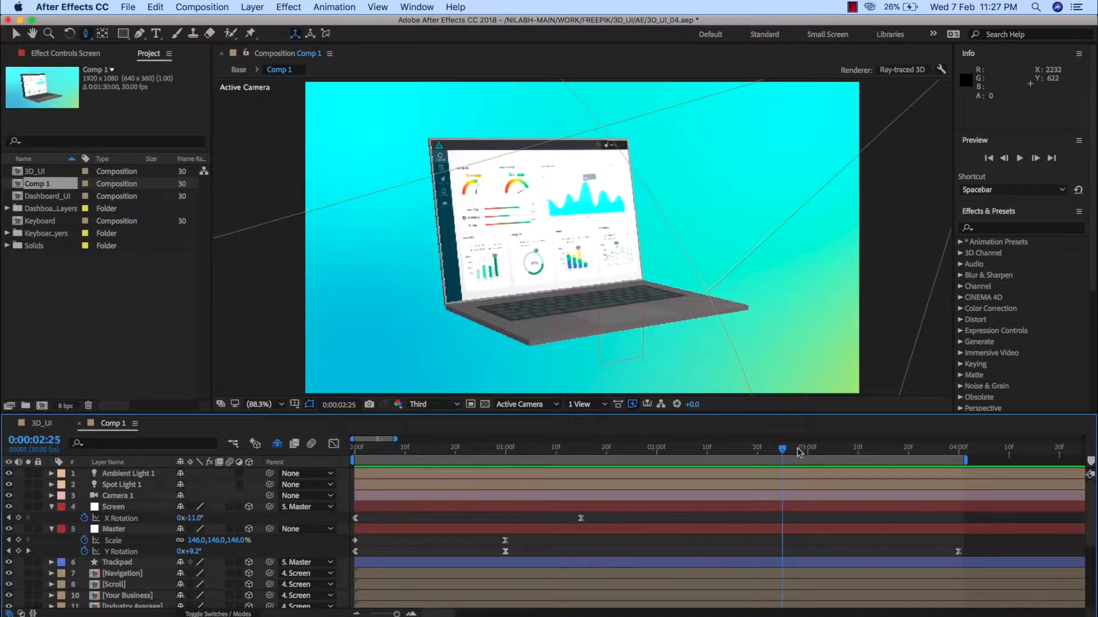
key(Page_Down)
key(Page_Down)
key(Page_Down)
key(Page_Down)
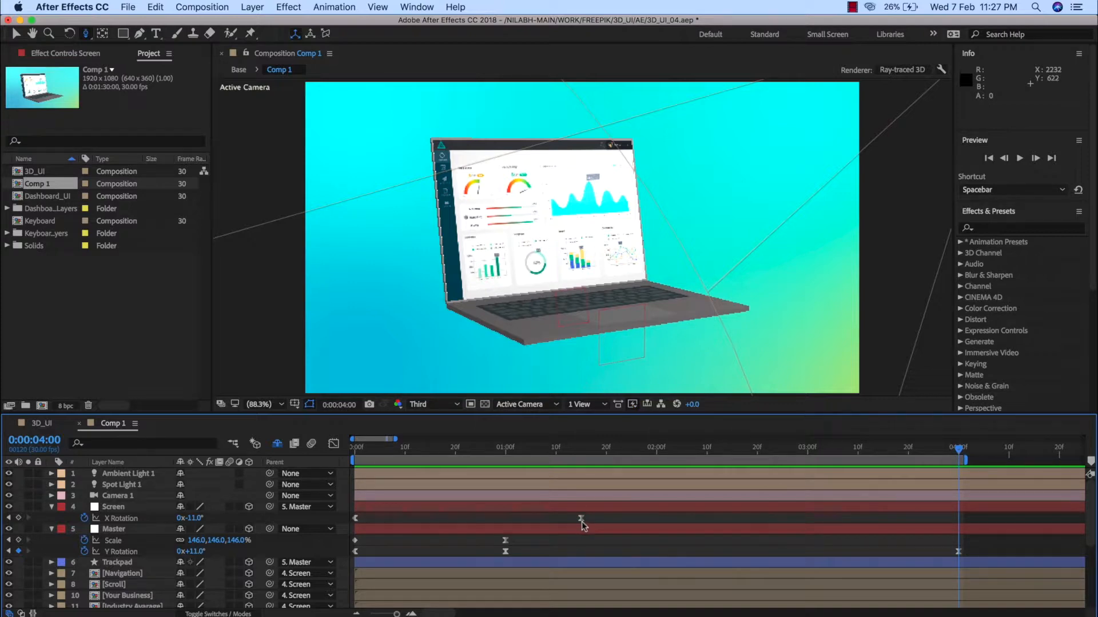
Step: Keyframe Master's Scale to 148% at 0:00:04:00
click(236, 541)
text(148)
key(Return)
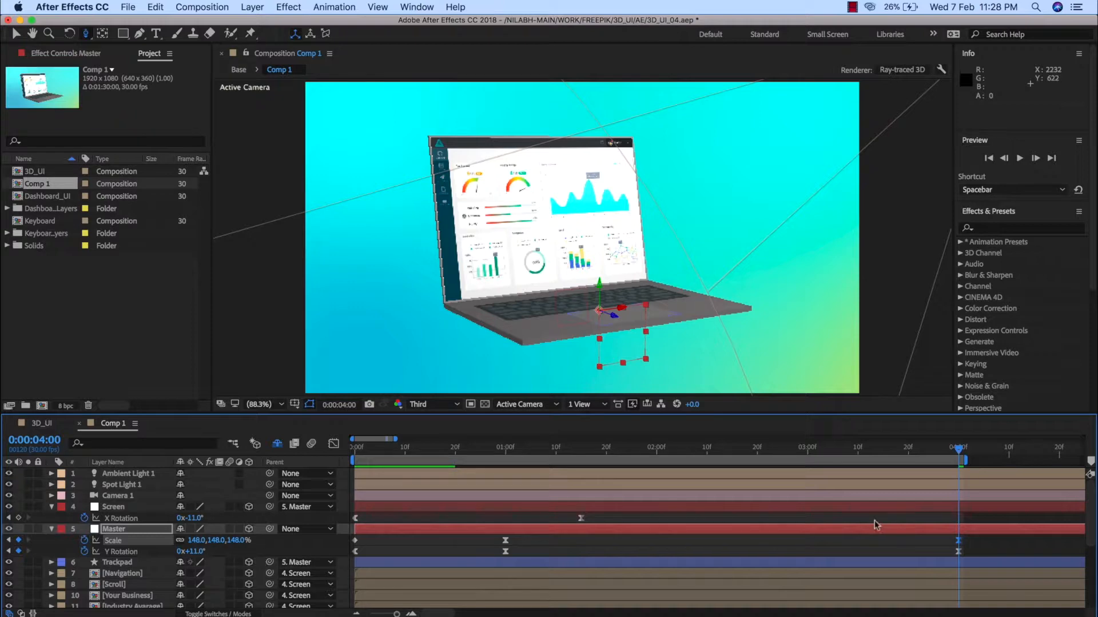
Step: In Master's Scale graph, tilt the outgoing handle of the 0:00:01:00 keyframe upward so the slow growth starts without a flat pause
click(505, 540)
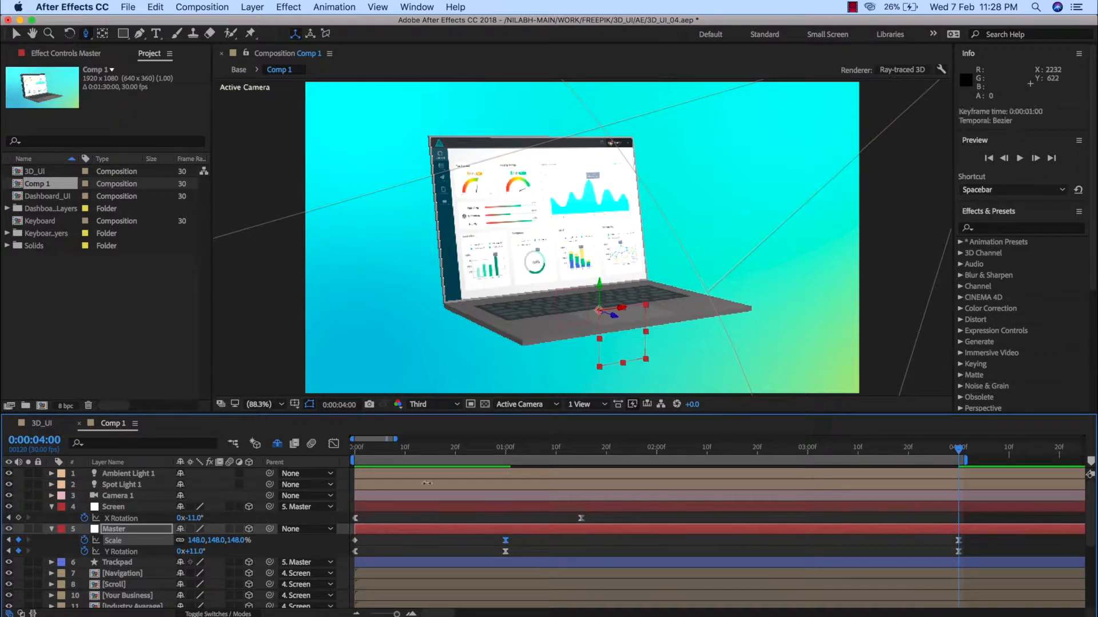
click(334, 444)
click(600, 526)
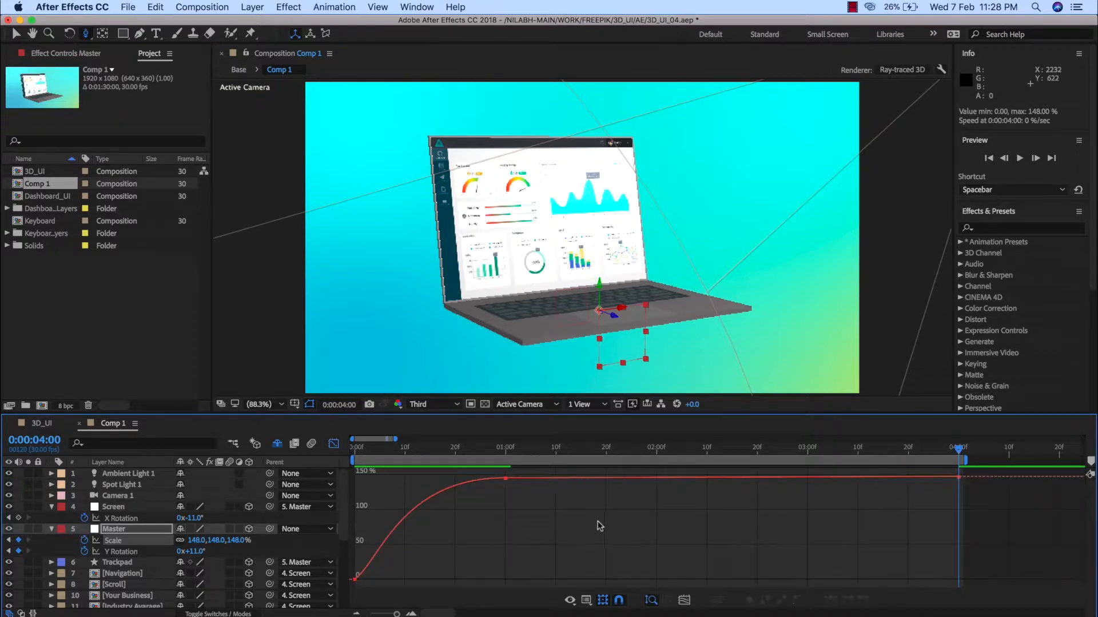
drag(516, 476, 486, 501)
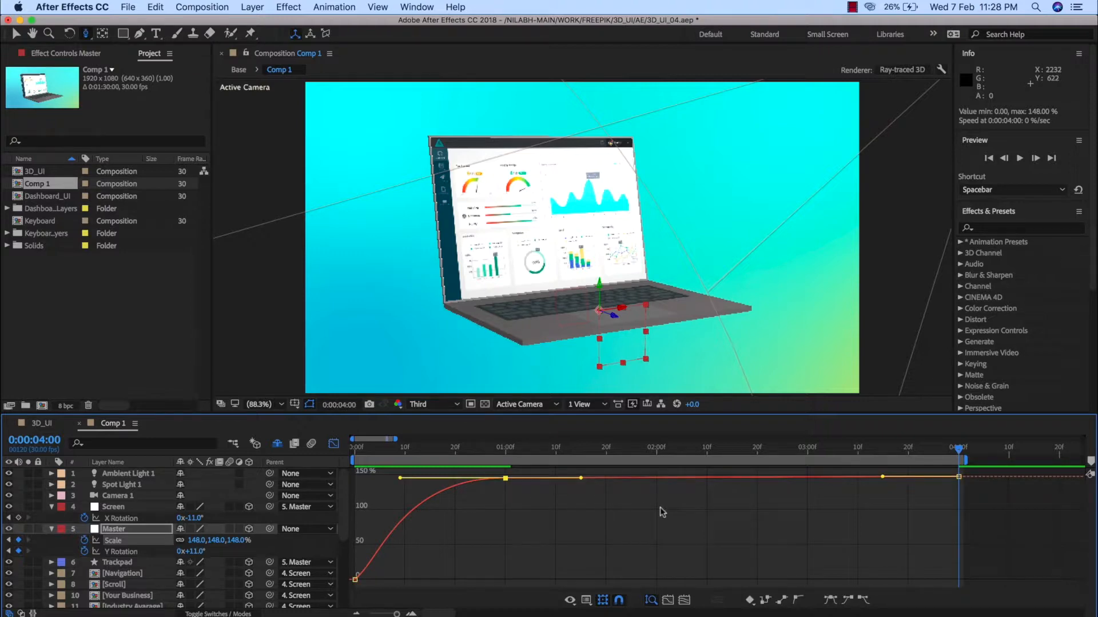
drag(628, 530, 825, 484)
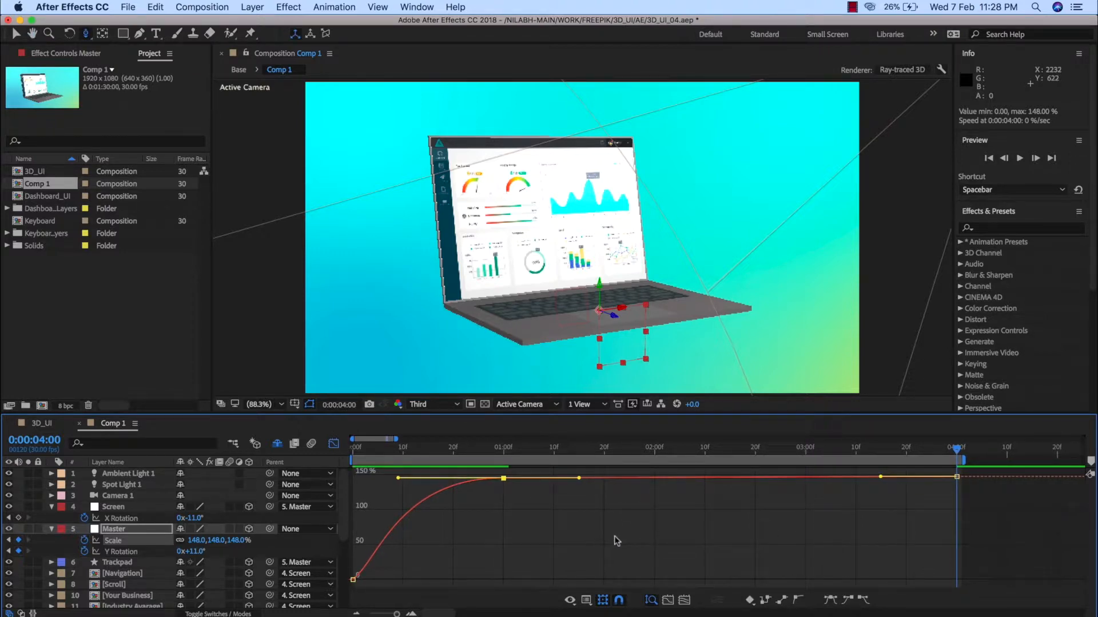
scroll(589, 529, right, 5)
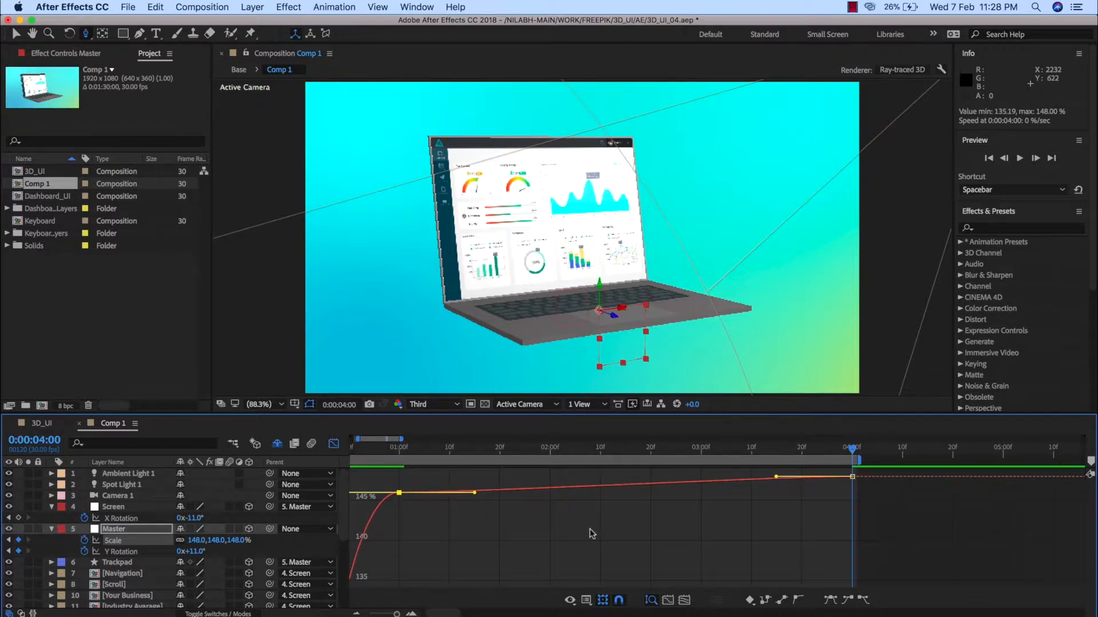
scroll(589, 529, right, 2)
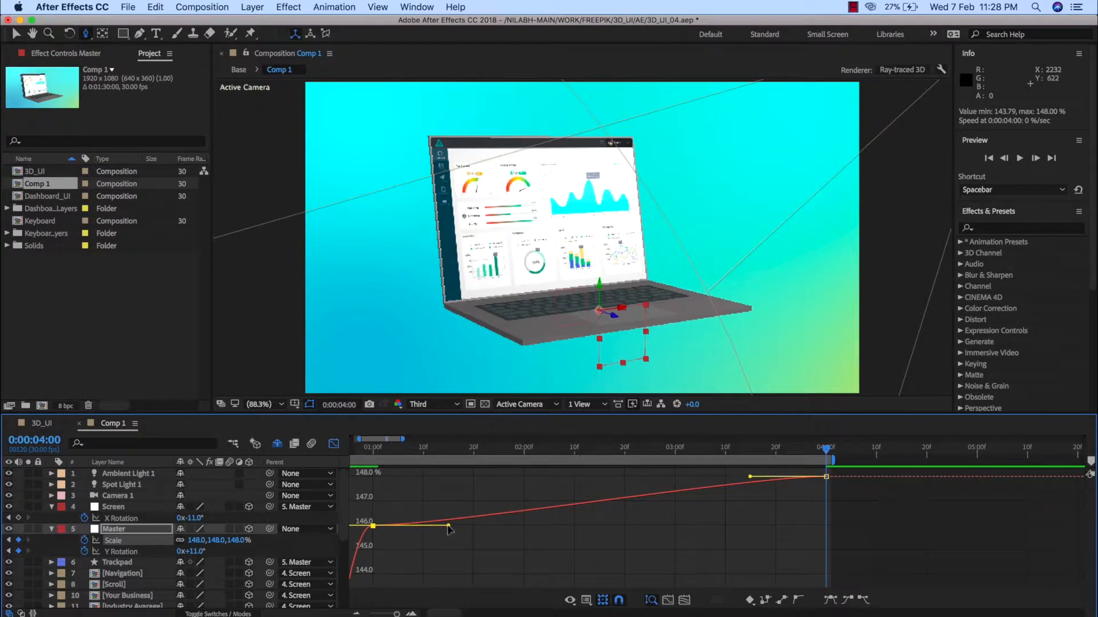
drag(449, 526, 446, 502)
drag(382, 533, 582, 535)
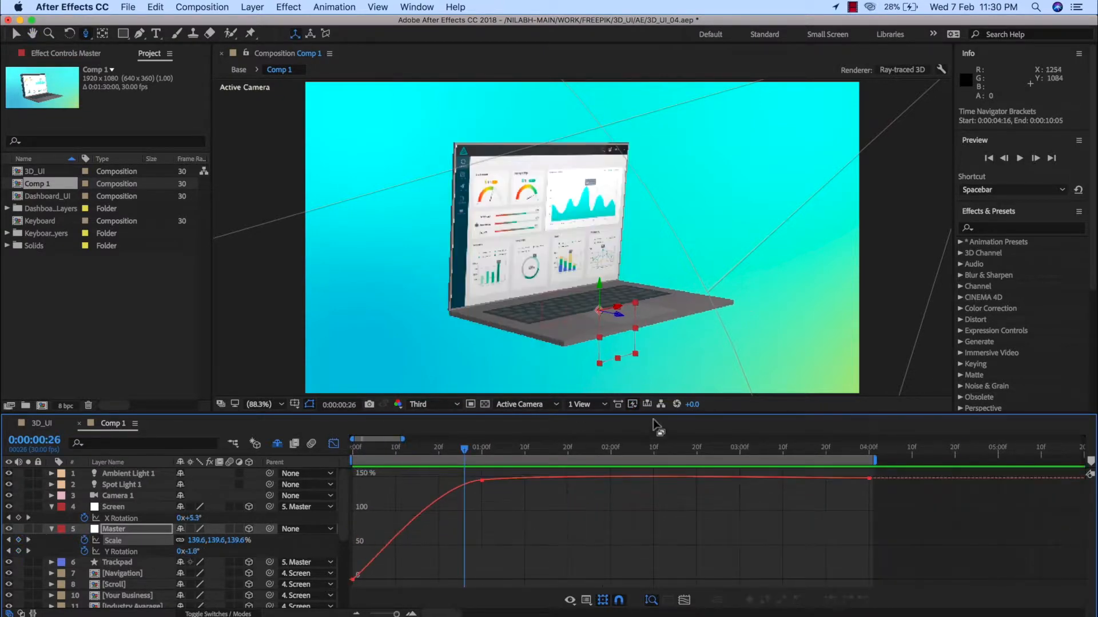
Step: Reshape Master's Scale curve by lowering the 0:00:01:00 keyframe, raising the 0:00:04:00 keyframe to about 154.75%, and smoothing the handles between them
drag(652, 413, 661, 230)
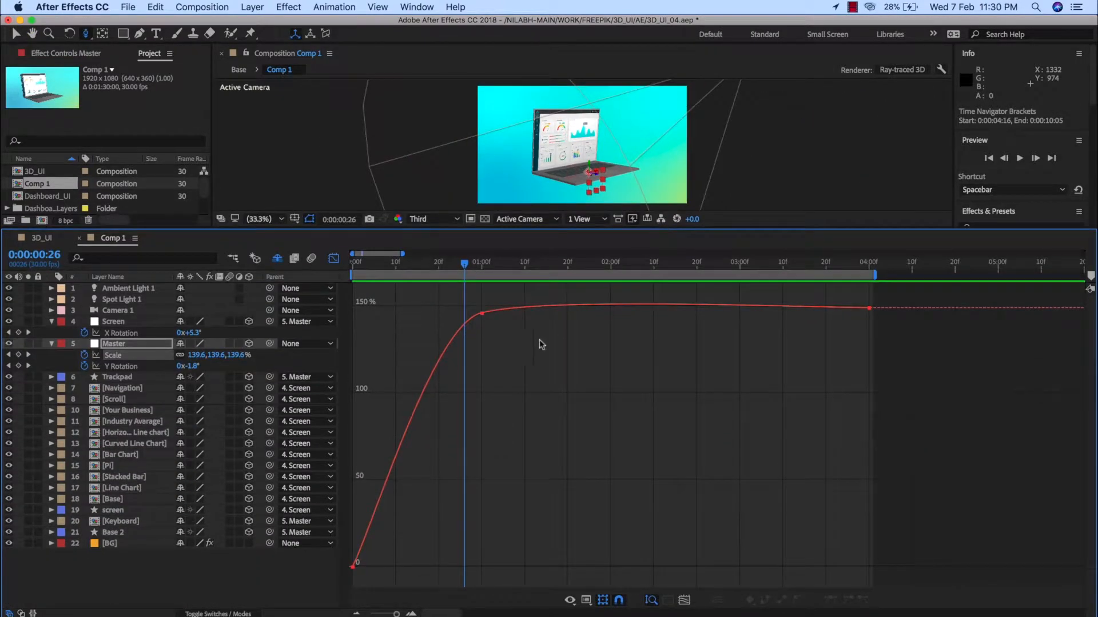
drag(519, 356, 571, 397)
click(482, 314)
drag(870, 313, 869, 304)
drag(512, 337, 483, 344)
alt+click(484, 336)
mouse_move(548, 304)
mouse_down()
mouse_move(516, 329)
mouse_move(547, 321)
mouse_up()
drag(806, 304, 762, 304)
drag(462, 335, 417, 339)
drag(549, 329, 552, 311)
Step: Apply Easy Ease to Master's first Scale keyframe and preview the animation from 0:00:00:00
click(355, 567)
key(F9)
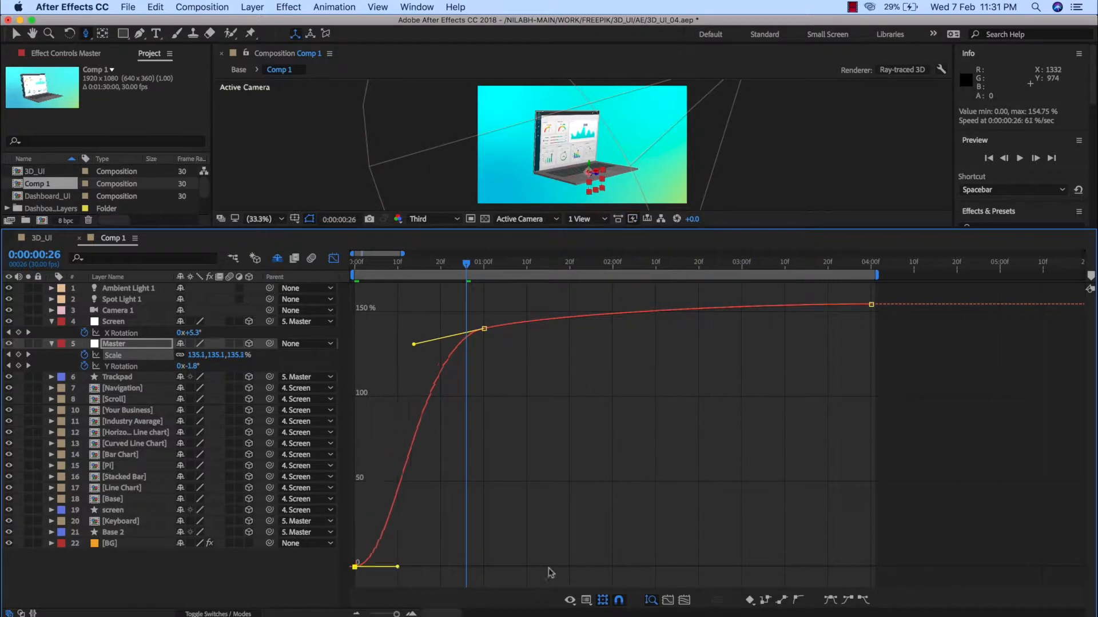
key(shift+F3)
drag(553, 228, 555, 370)
key(space)
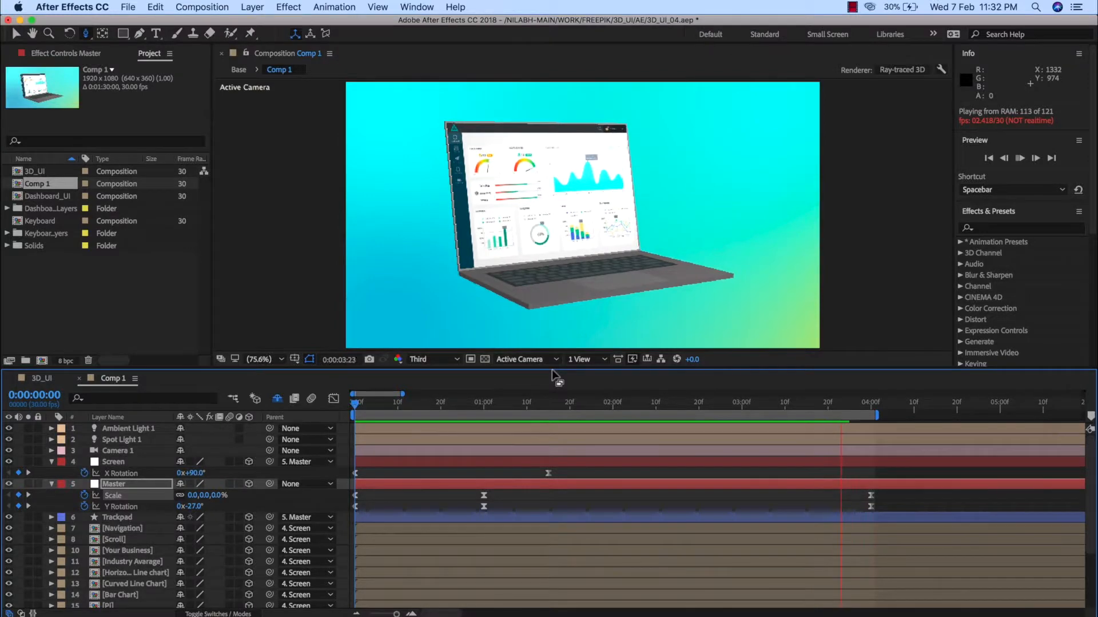
Step: Move Screen's last X Rotation keyframe to about 0:00:01:05 and preview the animation
click(449, 404)
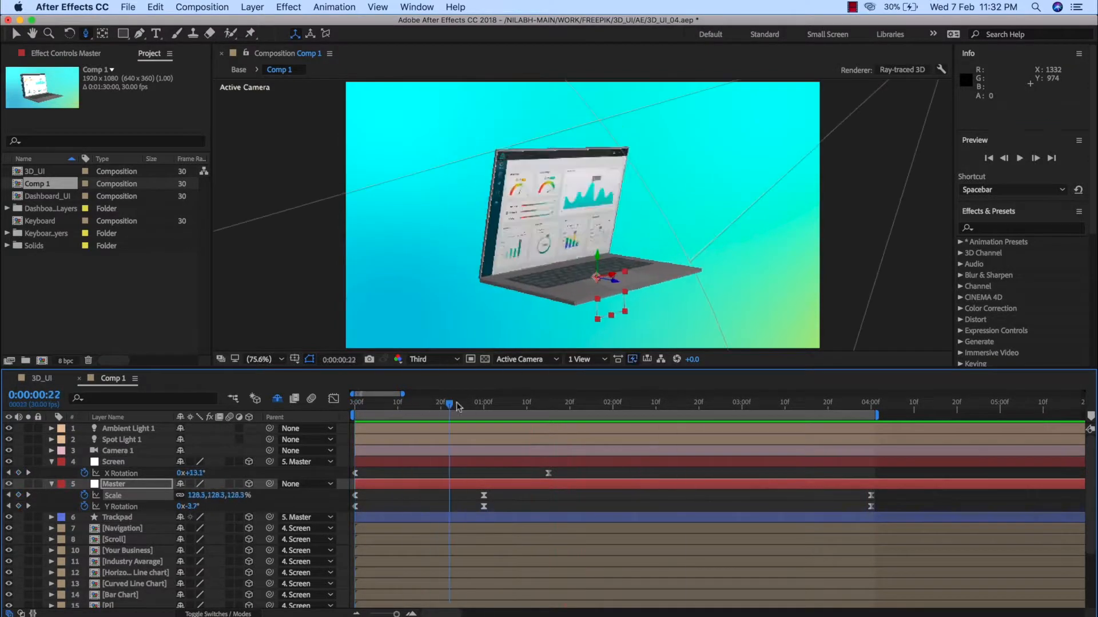
click(523, 461)
key(space)
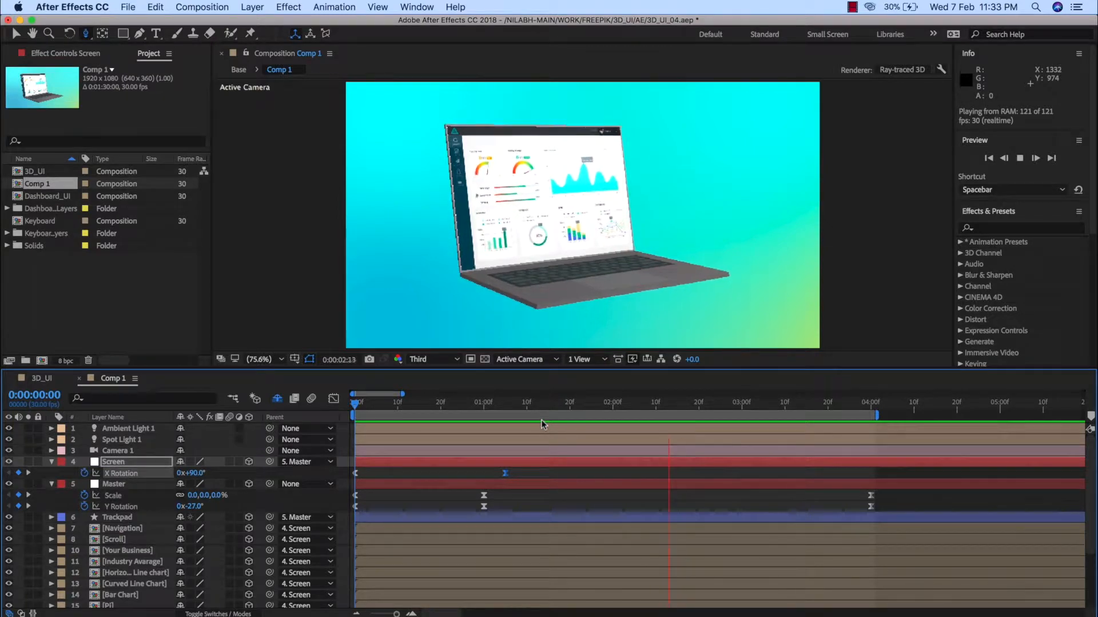
key(space)
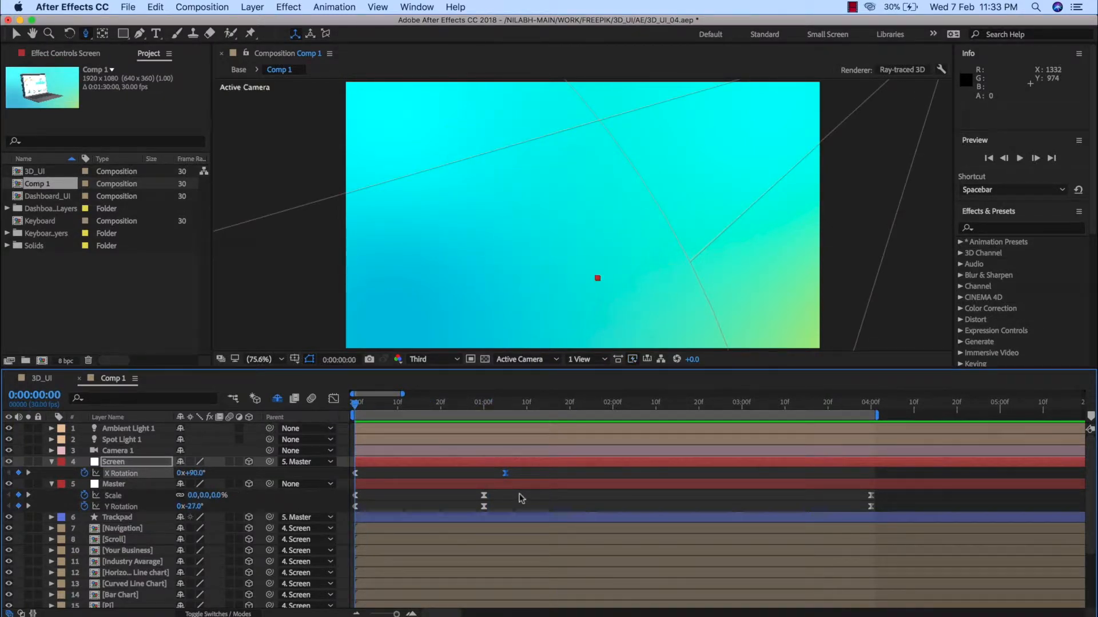
key(space)
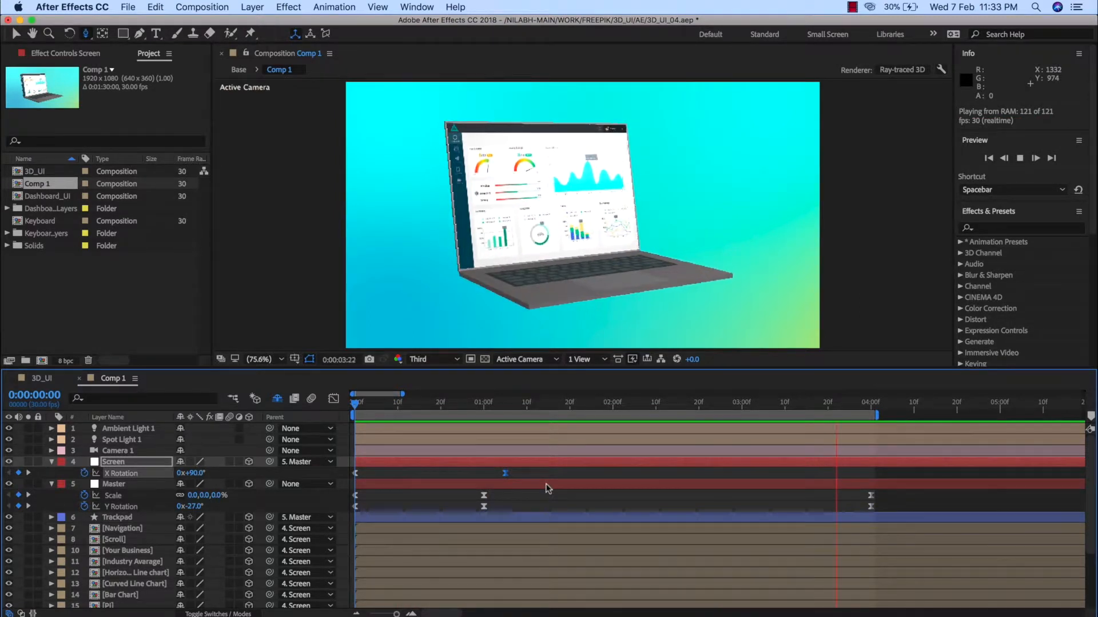
key(space)
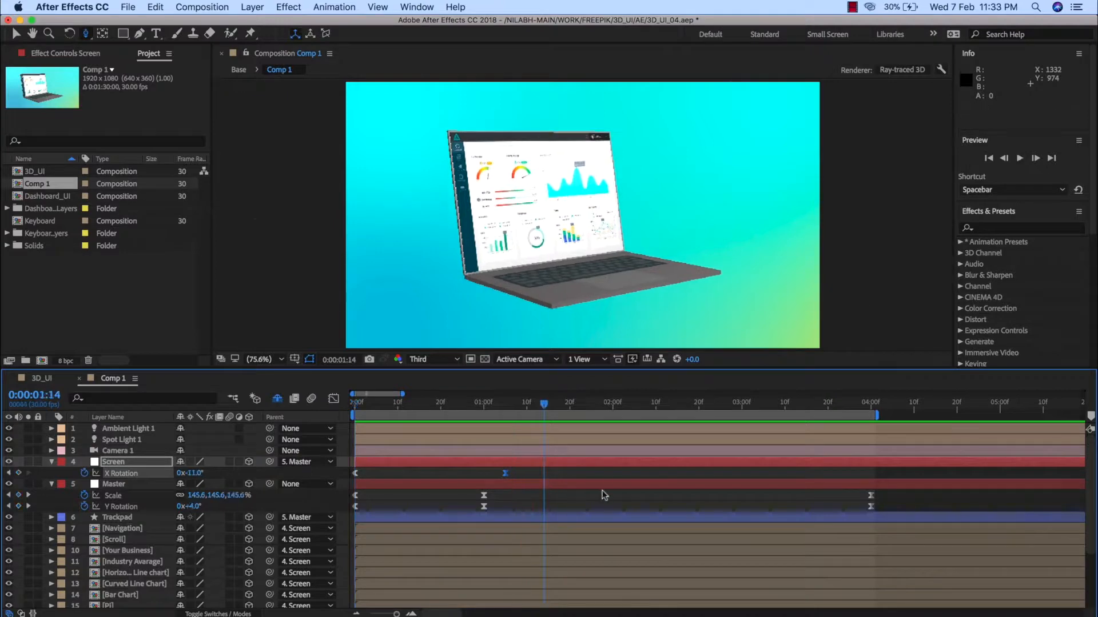
Step: Inspect Screen's X Rotation curve in the Graph Editor and return to the keyframe view
click(334, 399)
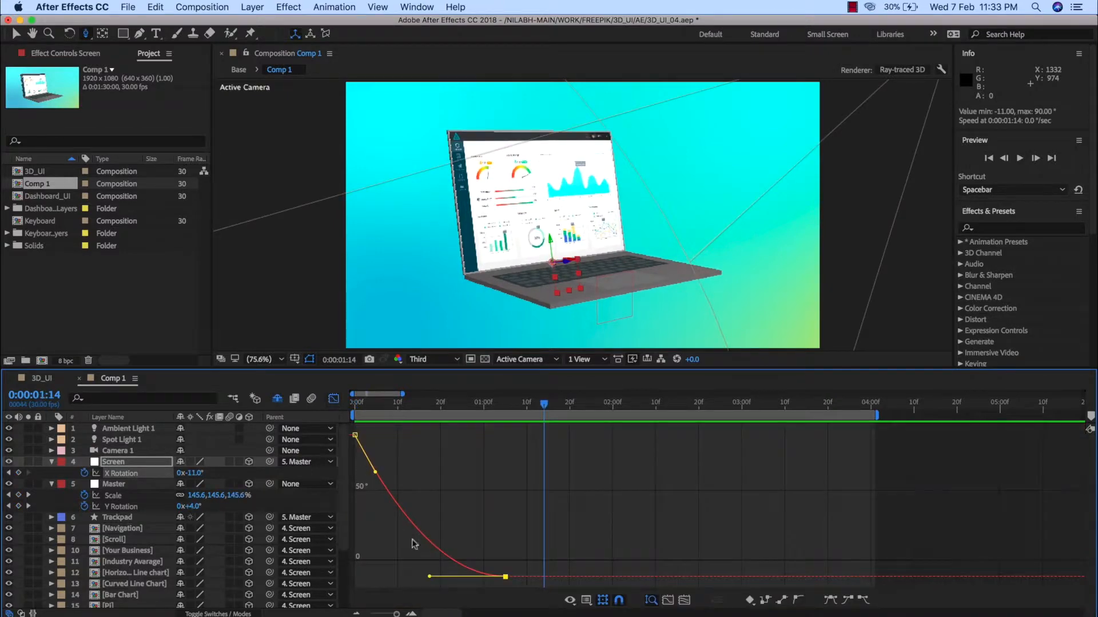
click(334, 399)
click(443, 506)
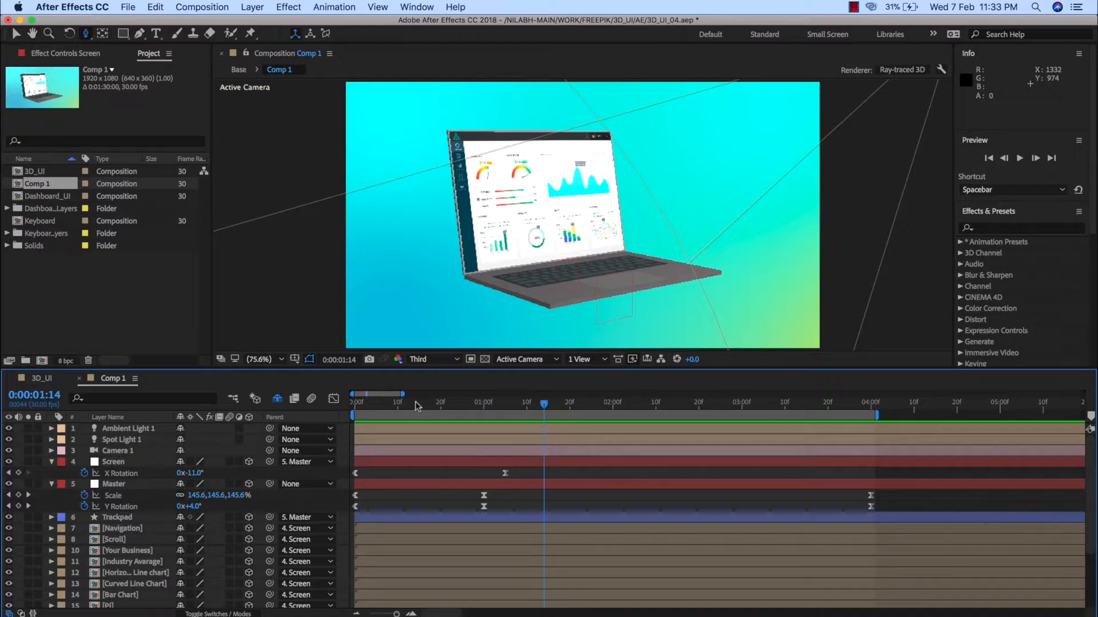
Step: Replay the animation, scrub through the laptop's opening to 0:00:01:17, and keep the preview resolution at Third
key(space)
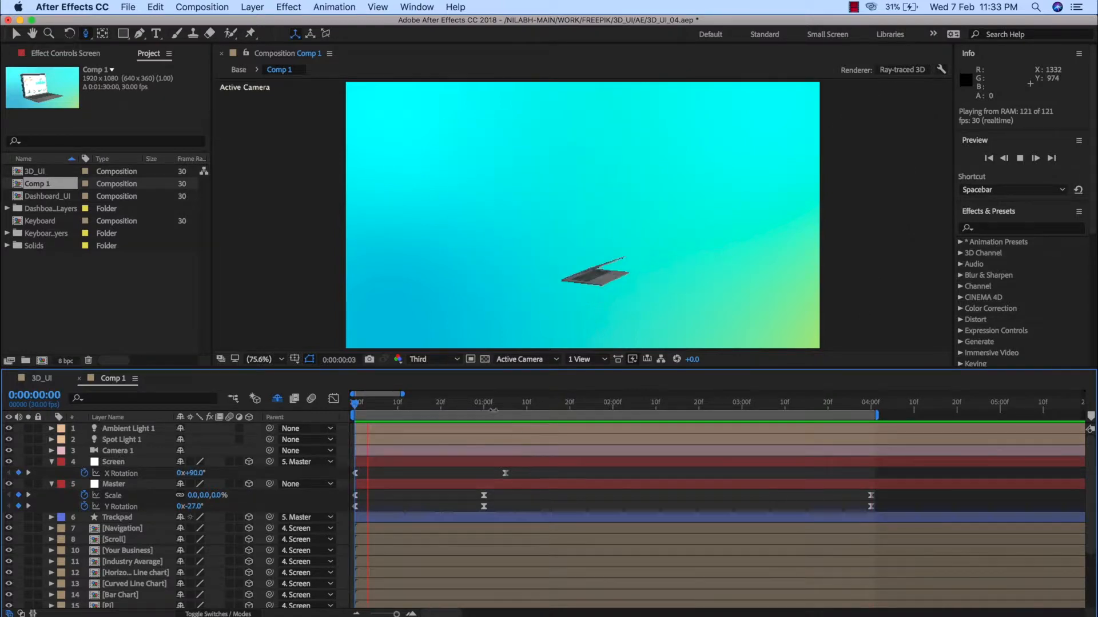
click(371, 407)
drag(374, 404, 557, 431)
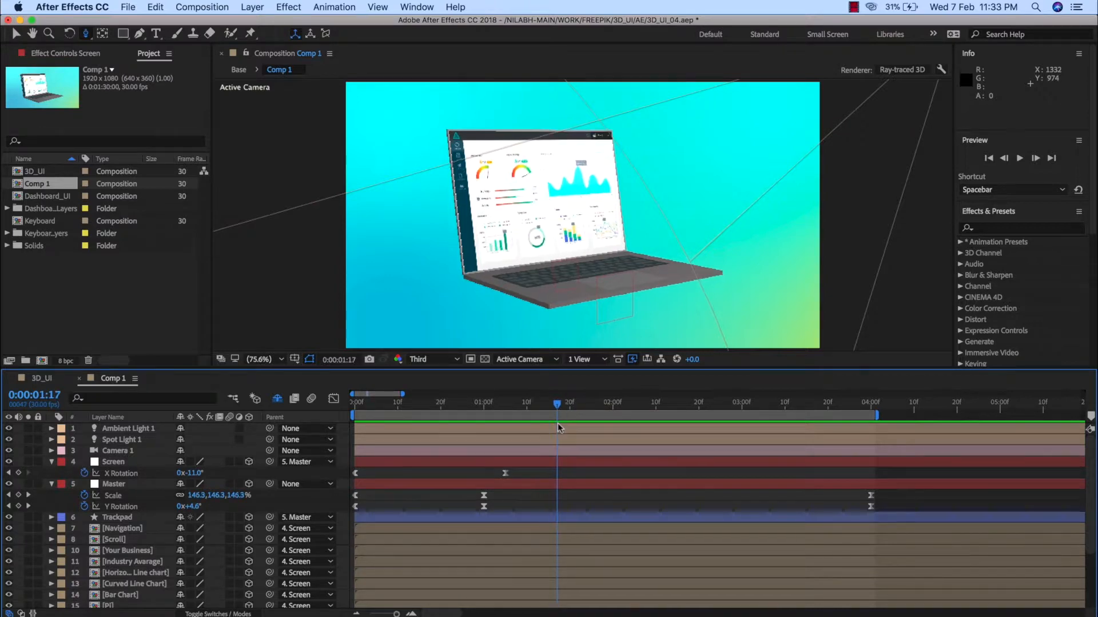
click(456, 360)
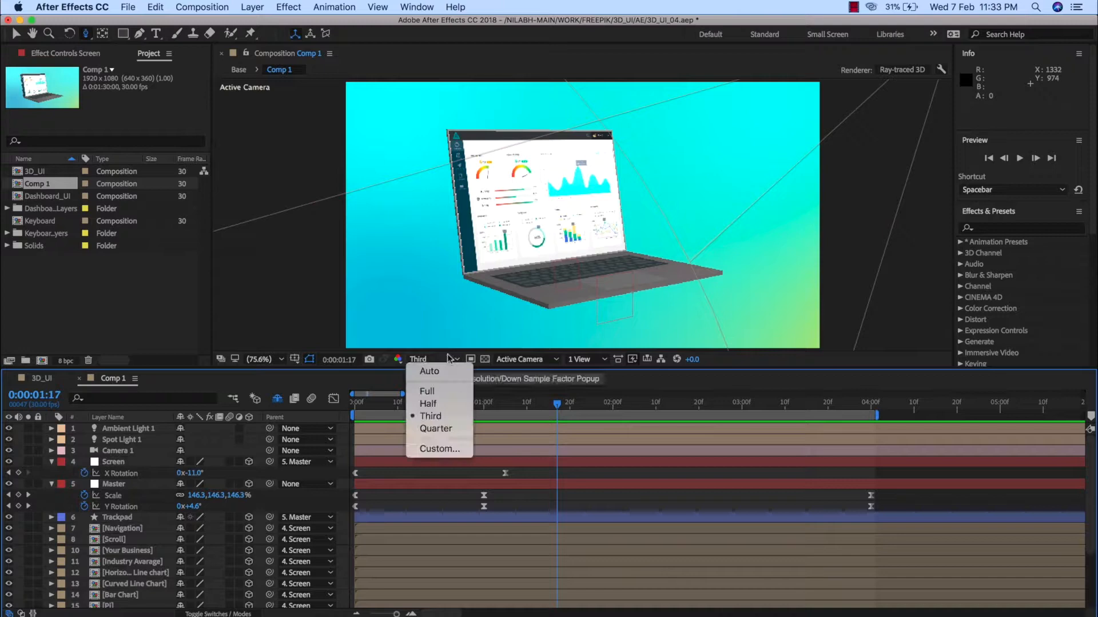
click(443, 417)
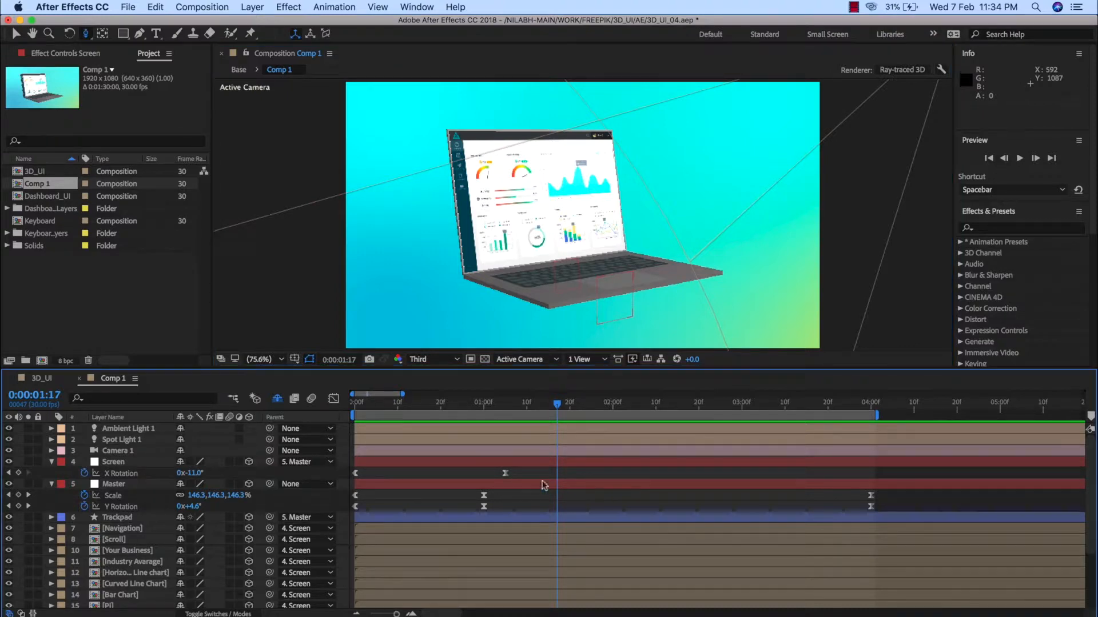
Step: Collapse the keyframed properties of the Screen and Master layers
click(117, 464)
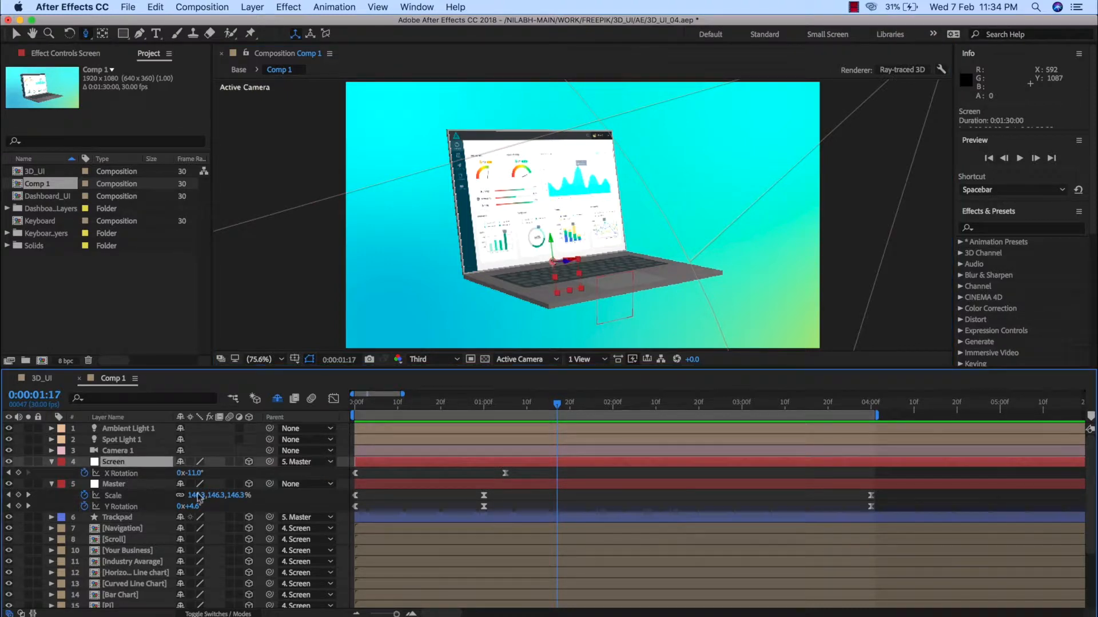
click(461, 507)
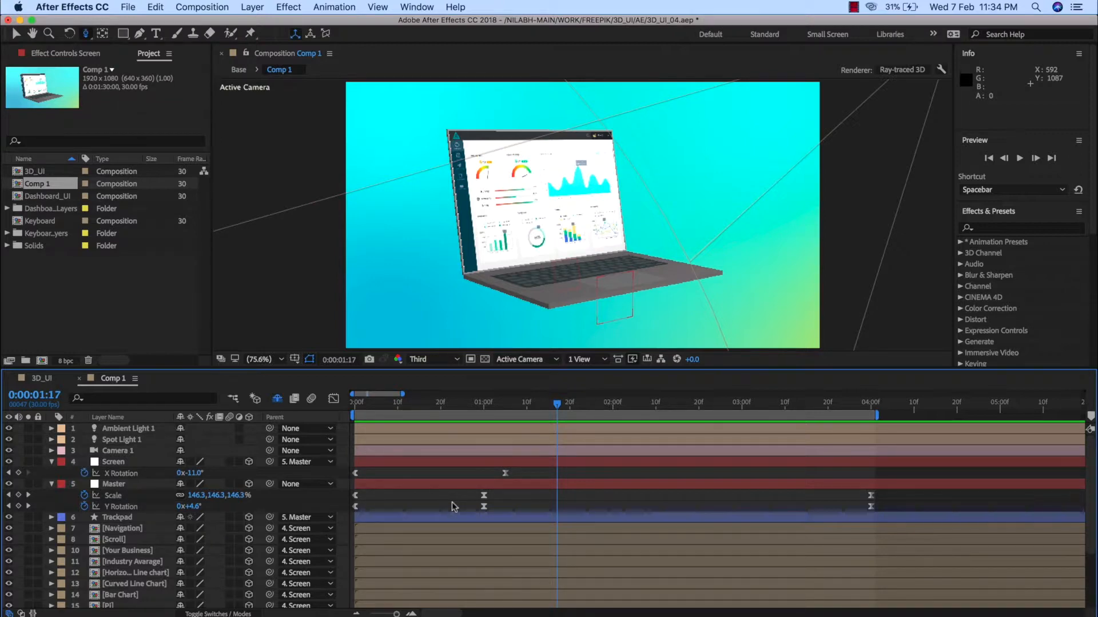
key(u)
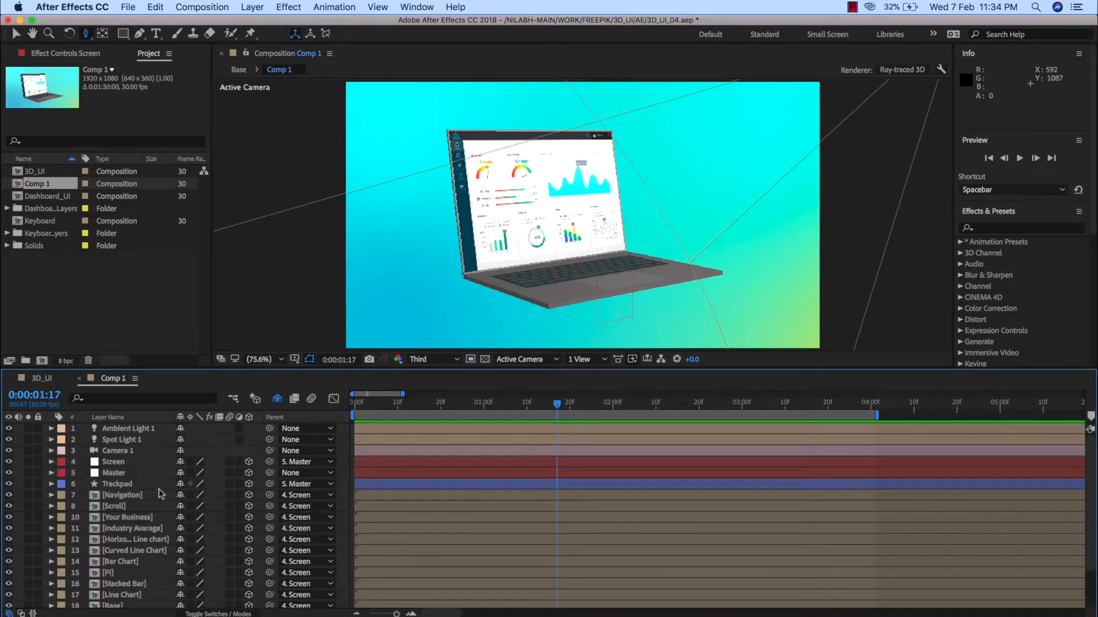
Step: Look over the dashboard layers from Navigation to Base and activate the Selection tool
click(131, 496)
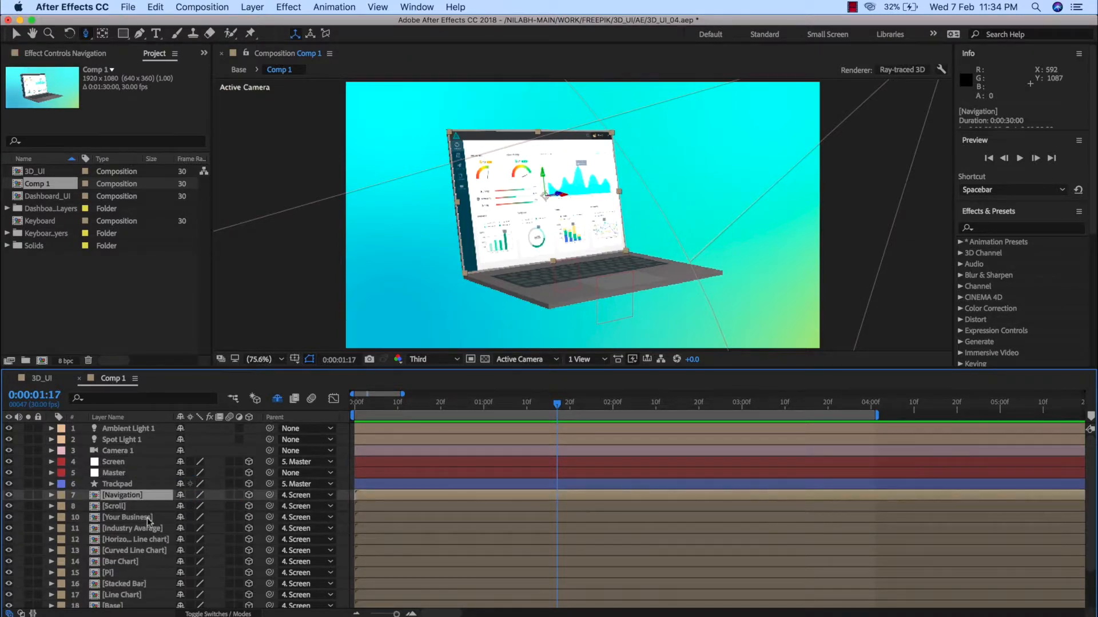
scroll(146, 521, down, 4)
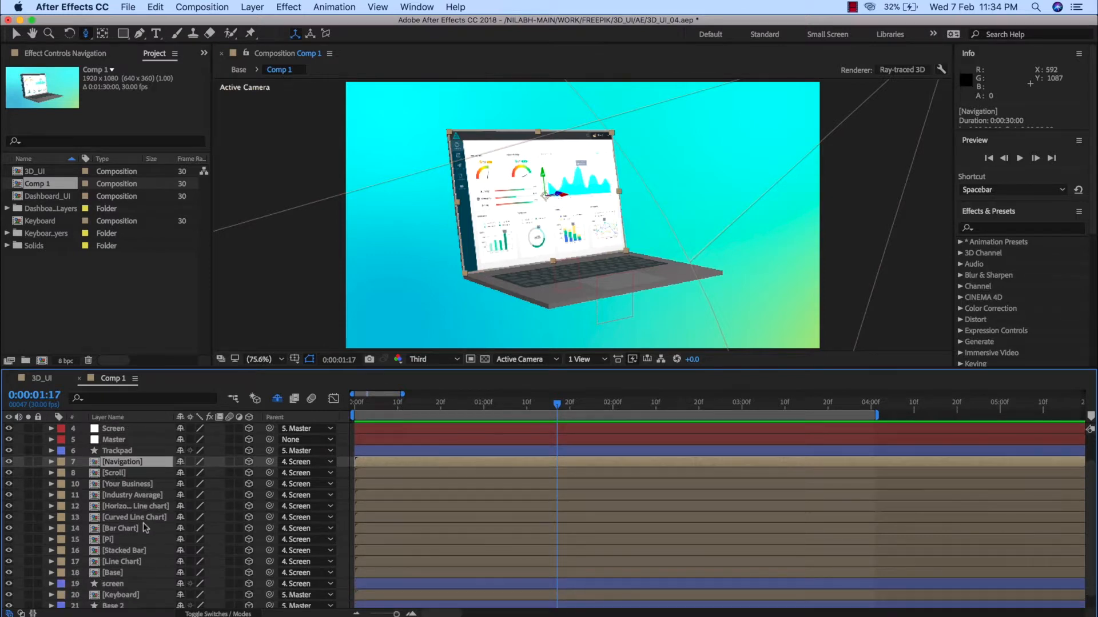
shift+click(124, 563)
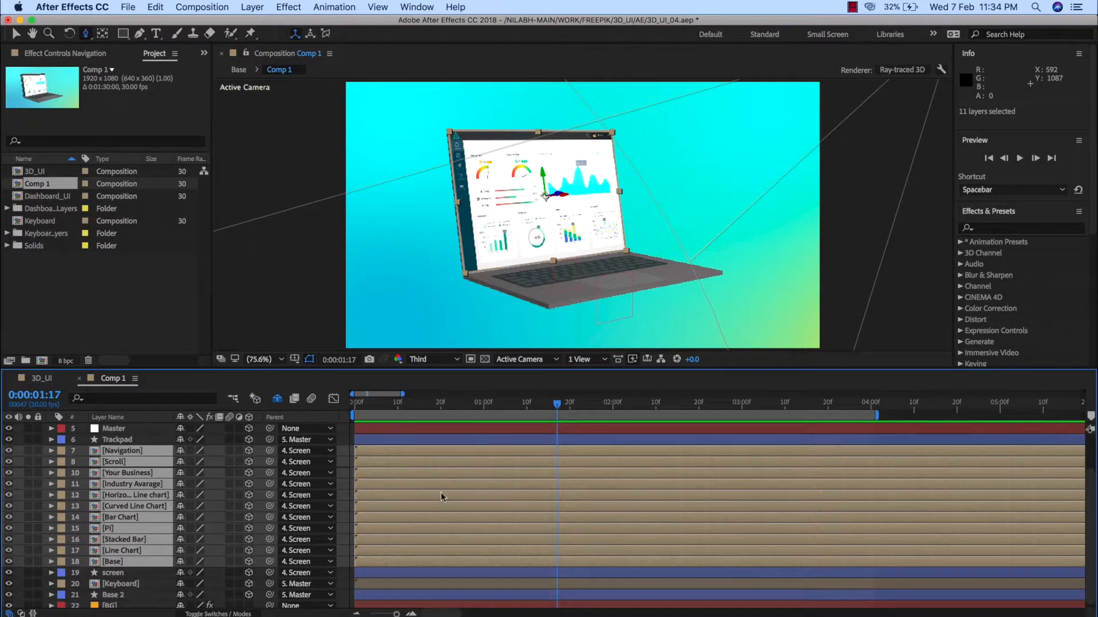
click(504, 429)
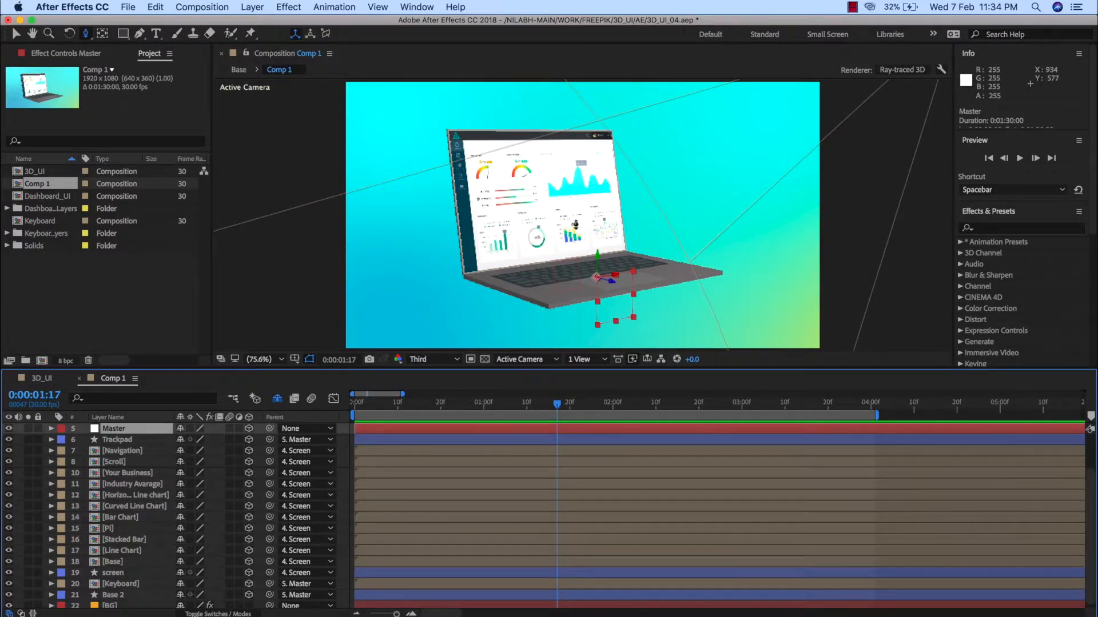
key(v)
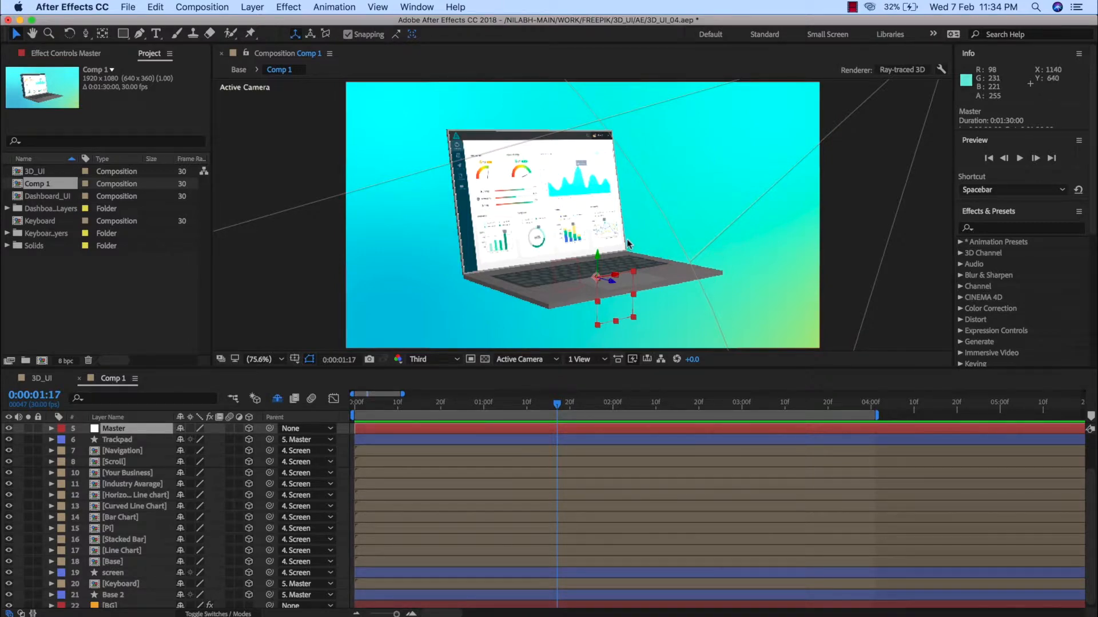
click(134, 463)
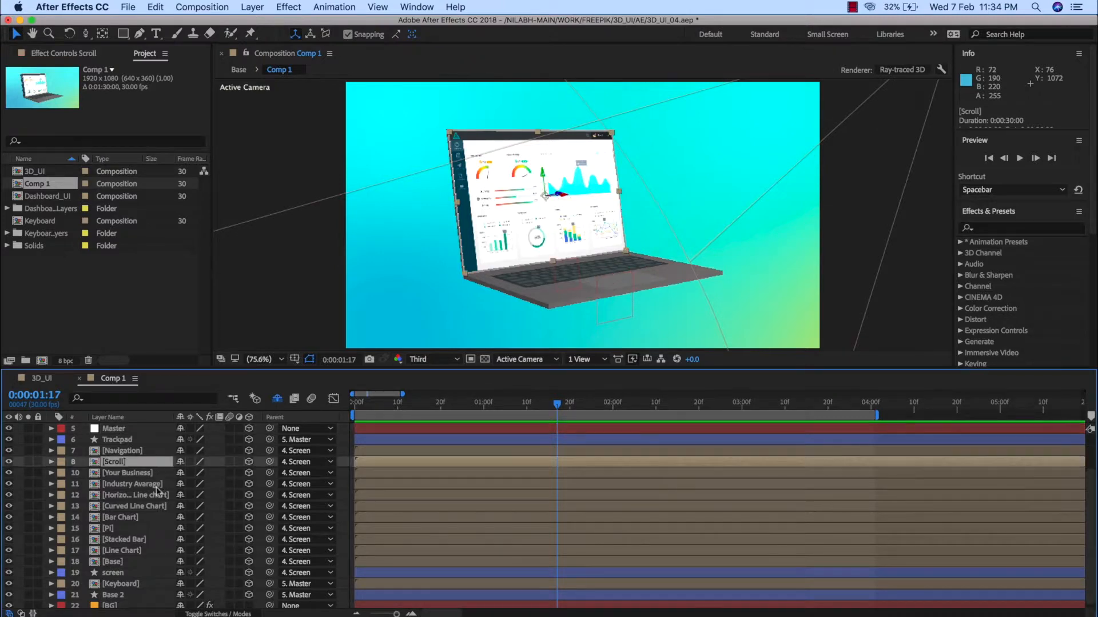
Step: Give the Curved Line Chart layer an Orange label and select it again
click(137, 509)
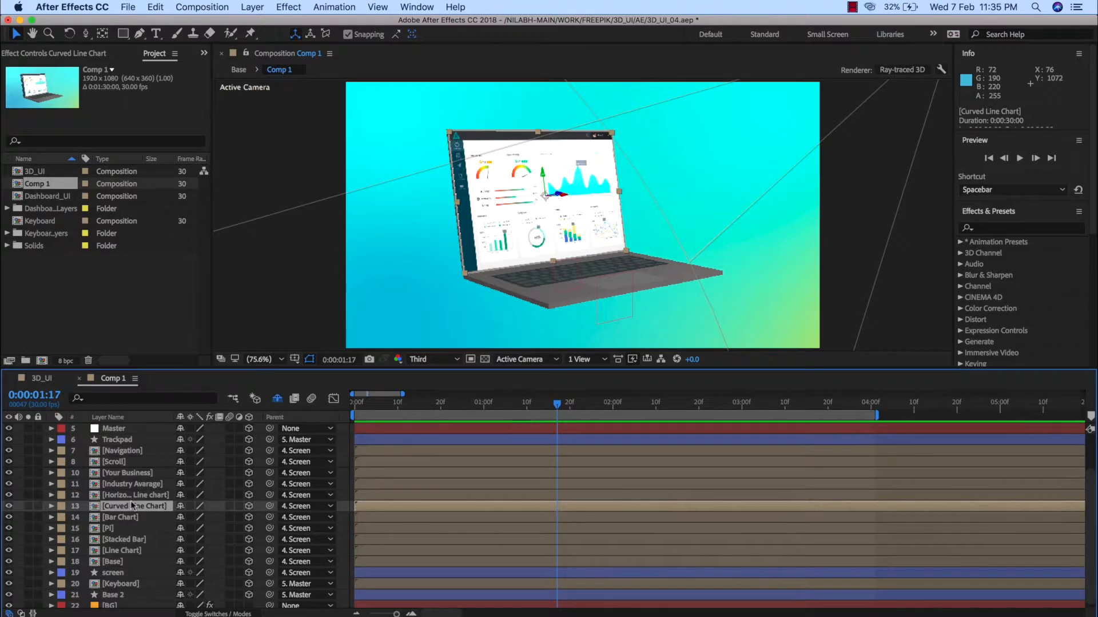
click(60, 509)
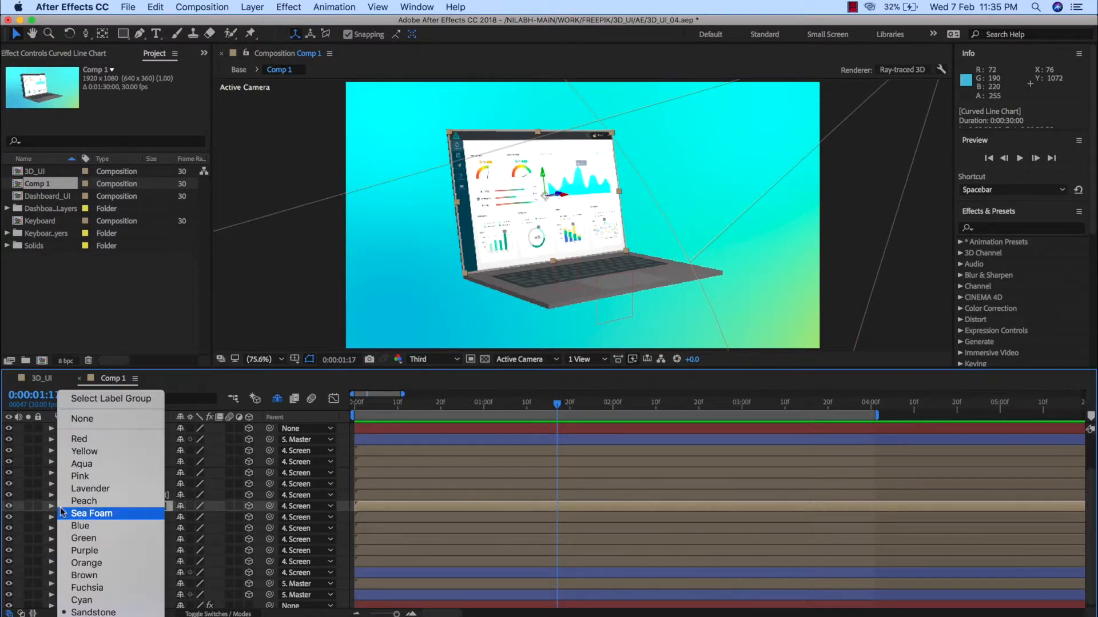
click(99, 563)
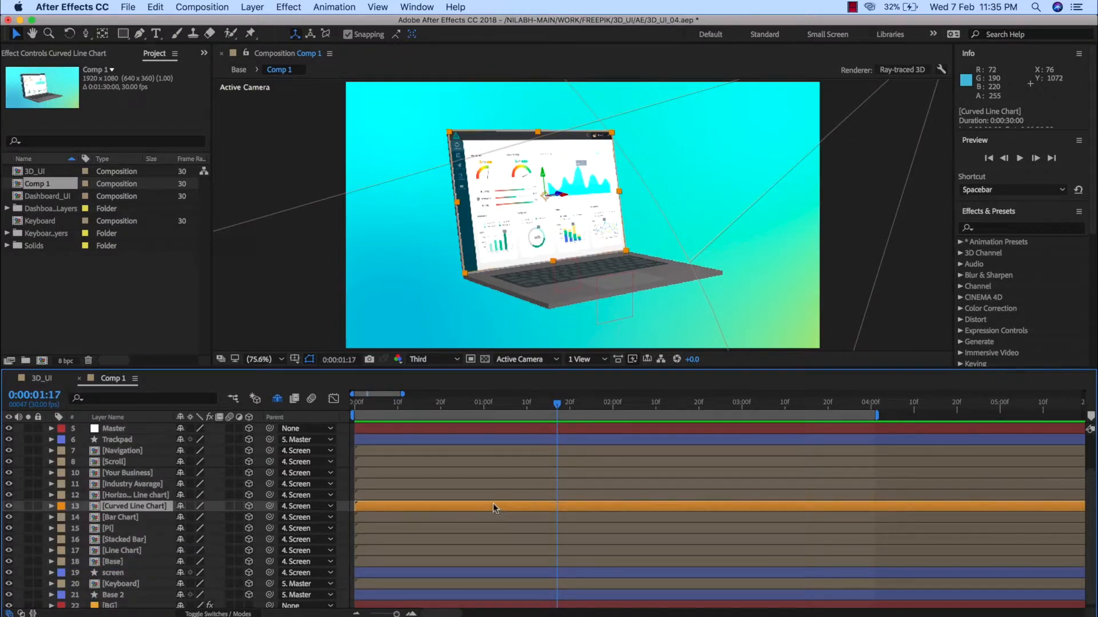
click(114, 497)
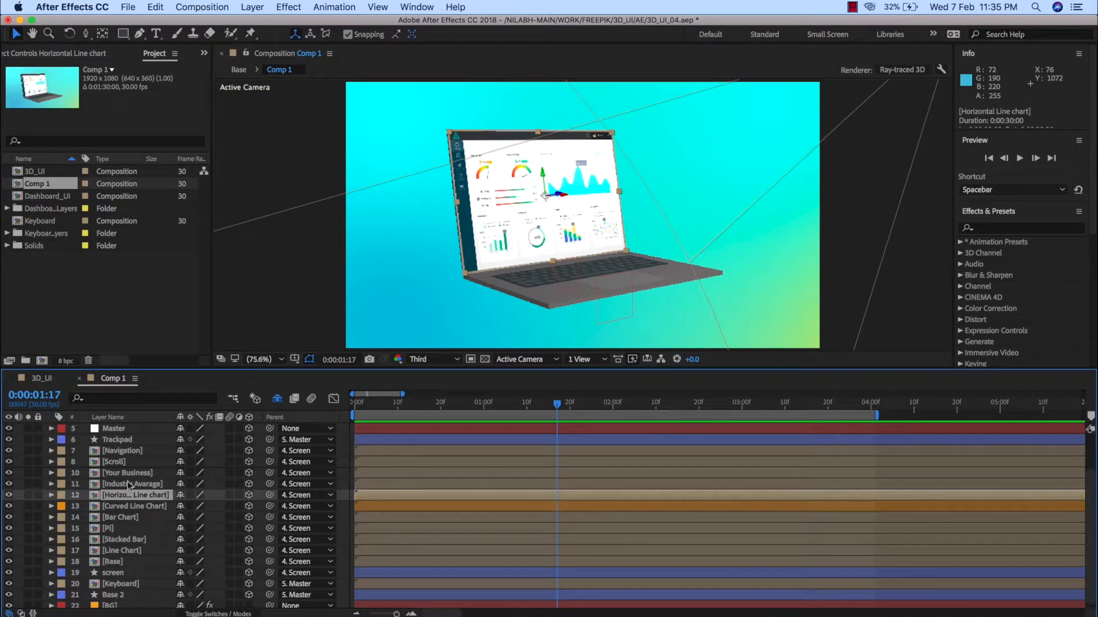
click(414, 507)
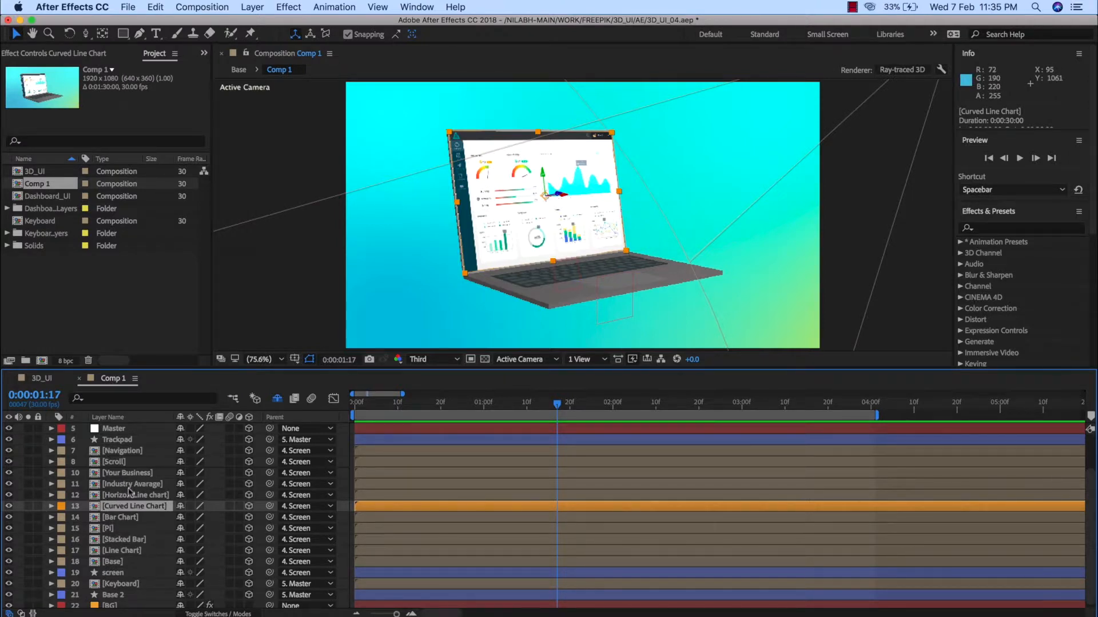
Step: Check which dashboard parts the Line Chart, Industry Avarage and Your Business layers contain by toggling their visibility
click(120, 540)
click(120, 551)
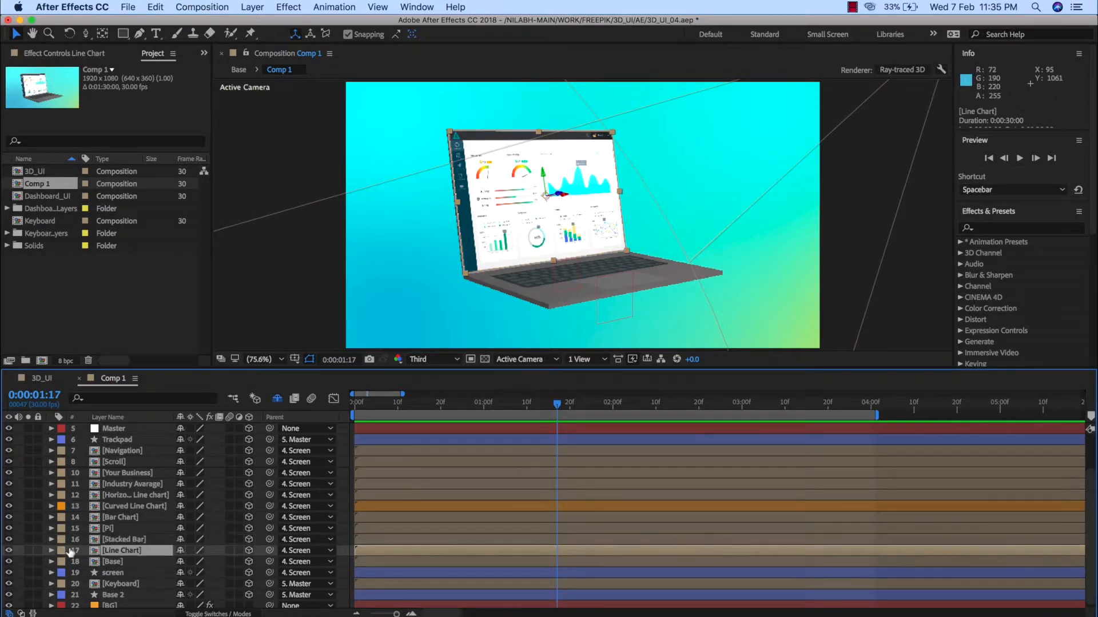
click(9, 551)
click(117, 474)
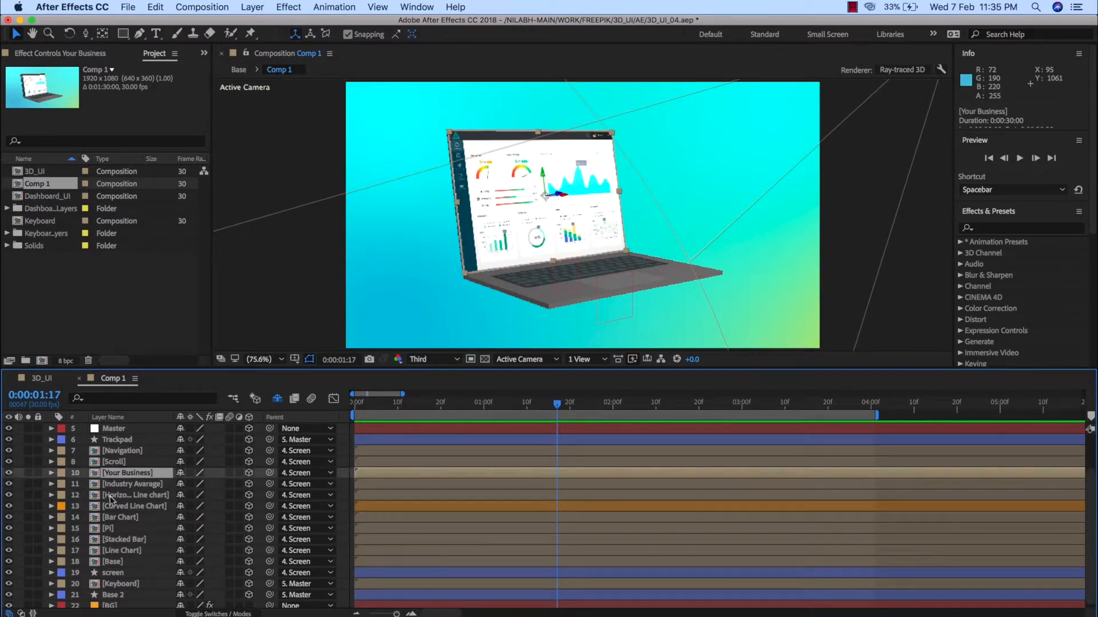
click(109, 486)
click(10, 485)
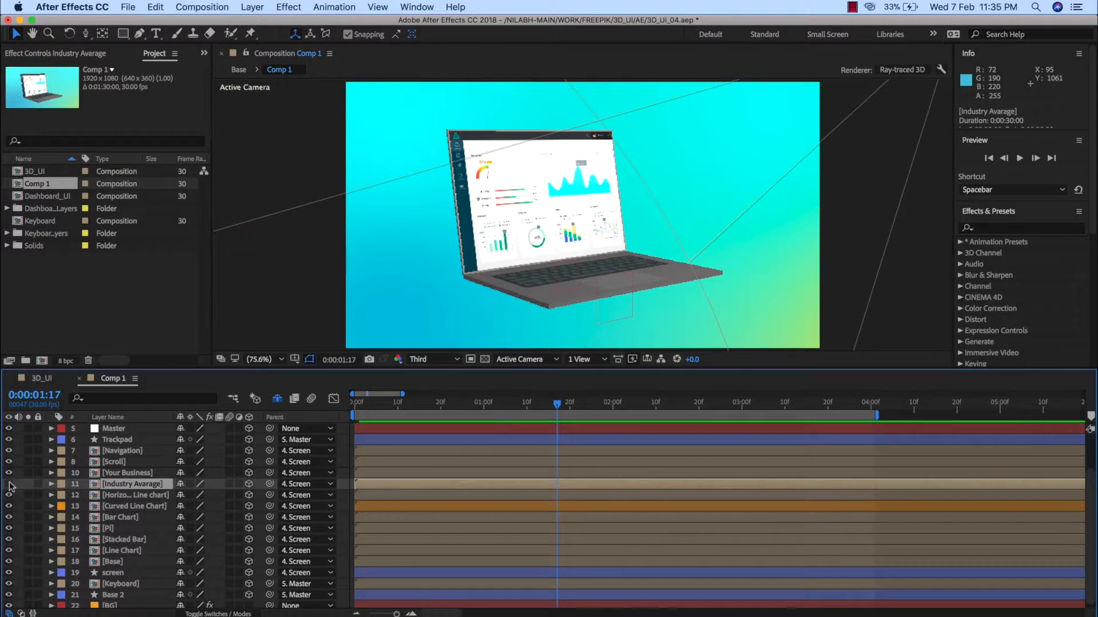
click(10, 485)
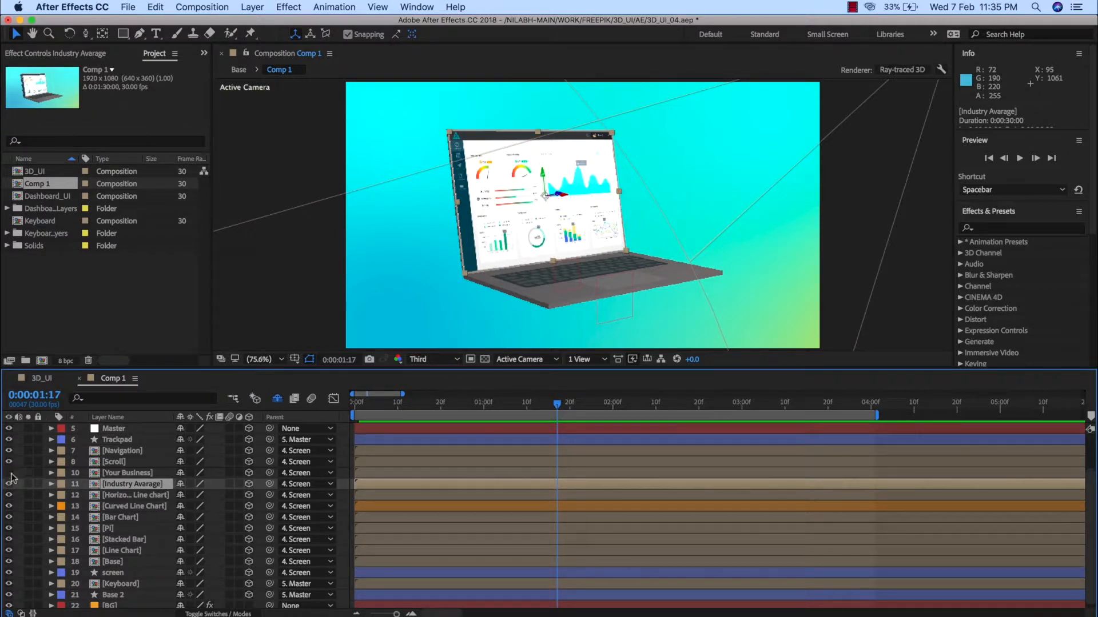
click(10, 474)
click(10, 473)
Step: Give the Your Business layer an Orange label
click(81, 475)
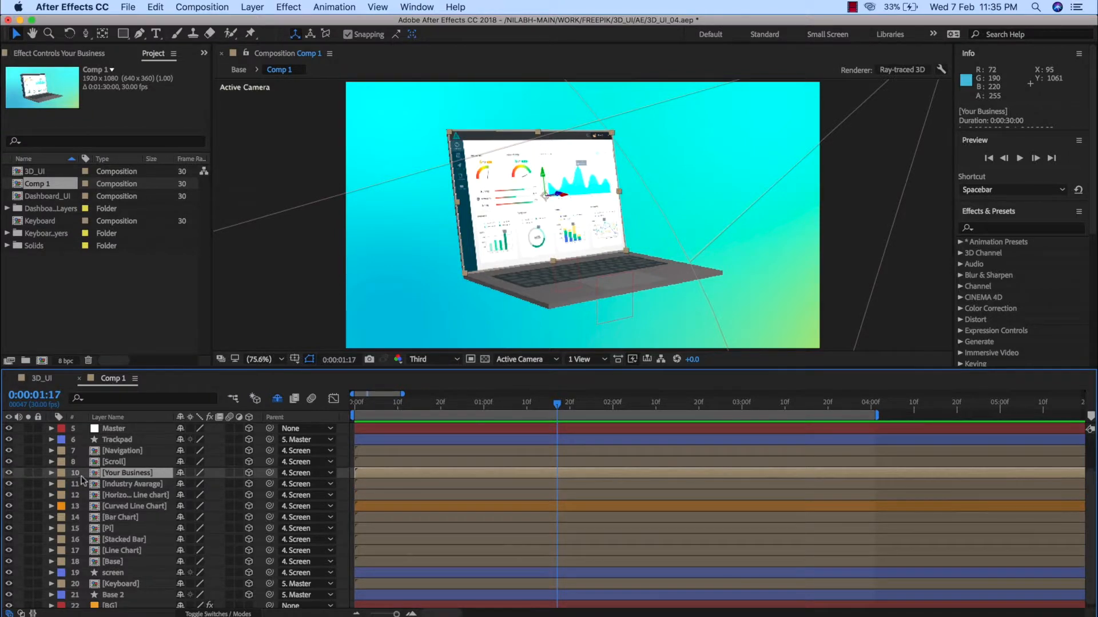
click(63, 478)
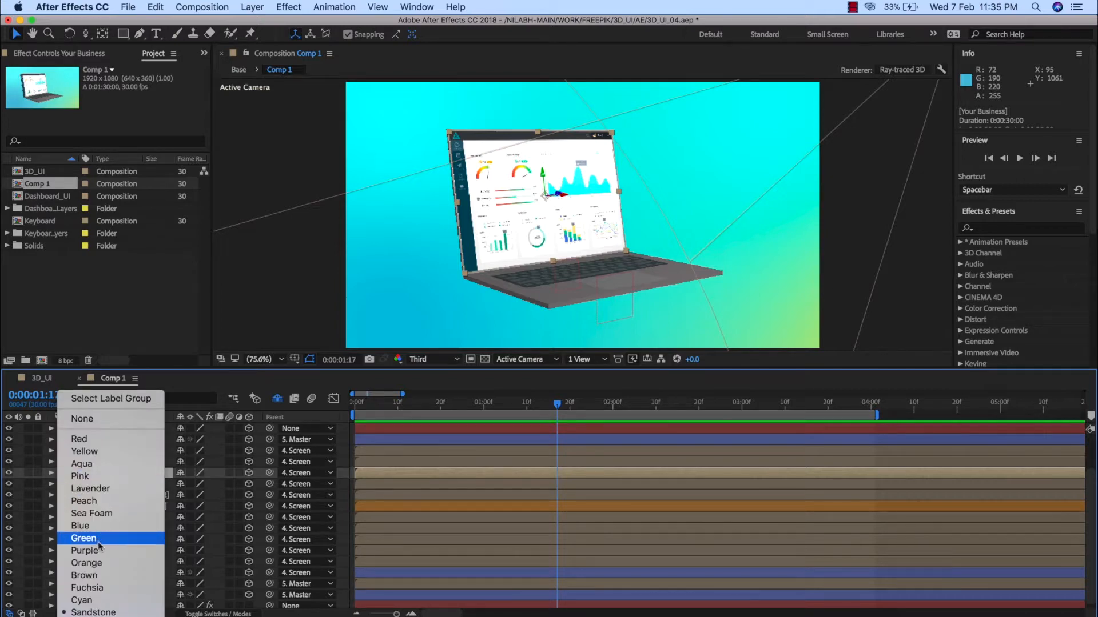
click(99, 565)
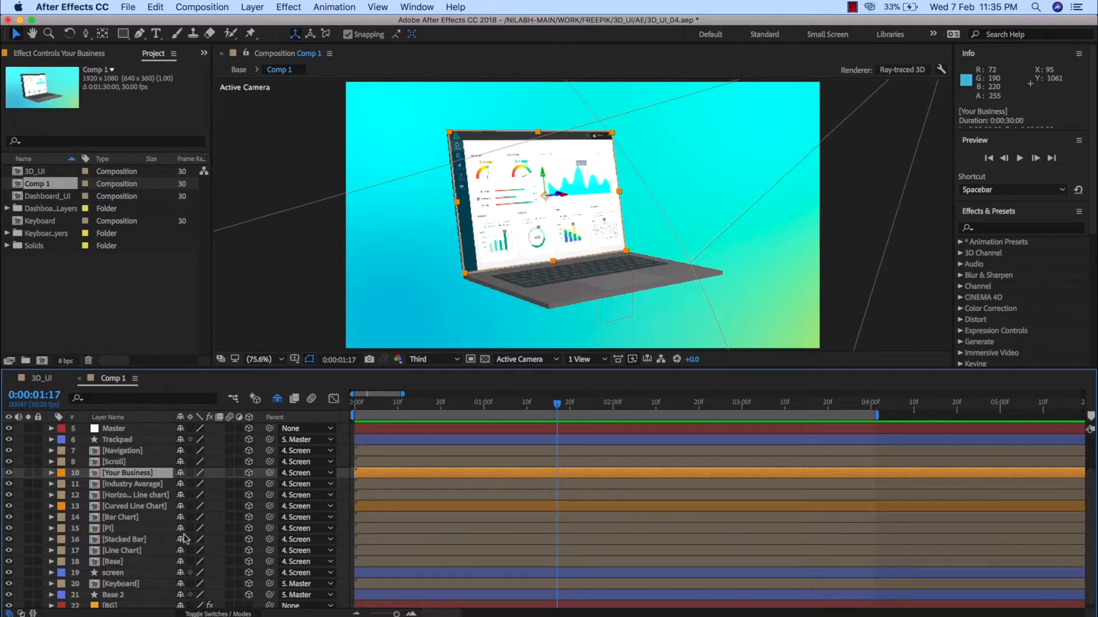
Step: Give the Pi and Line Chart layers the same Orange label
click(113, 530)
click(112, 518)
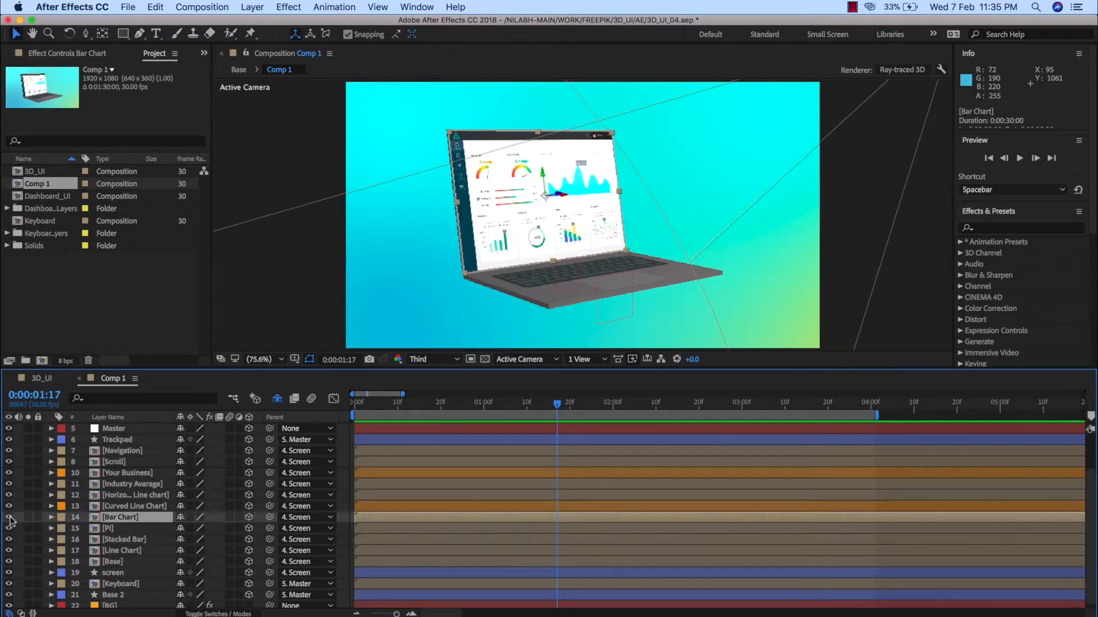
click(95, 530)
click(61, 529)
click(93, 563)
click(94, 554)
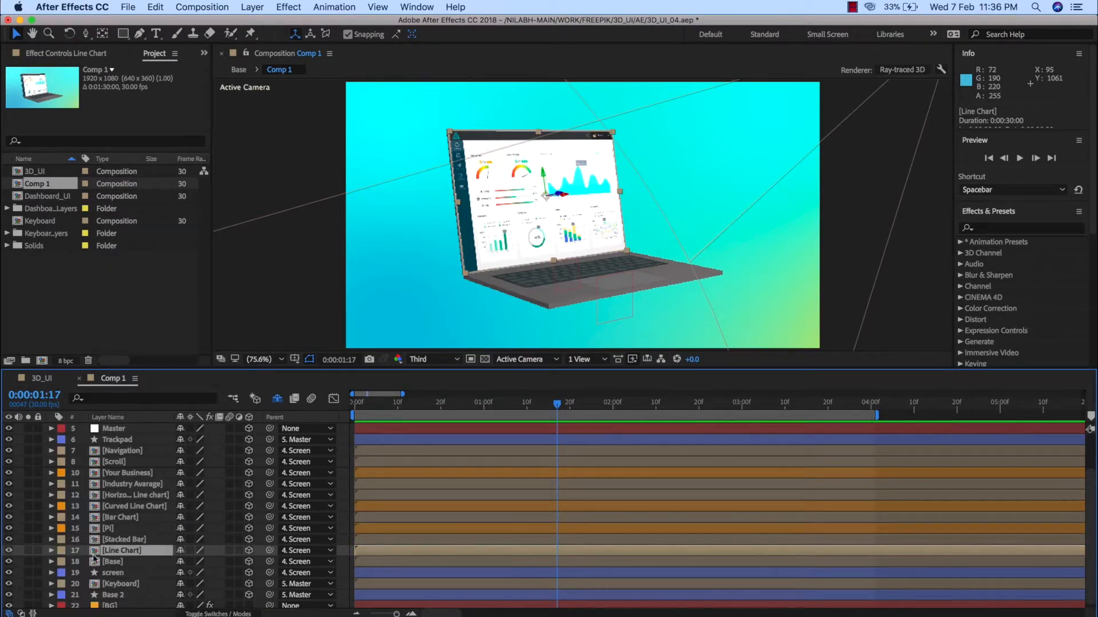
click(61, 551)
click(94, 563)
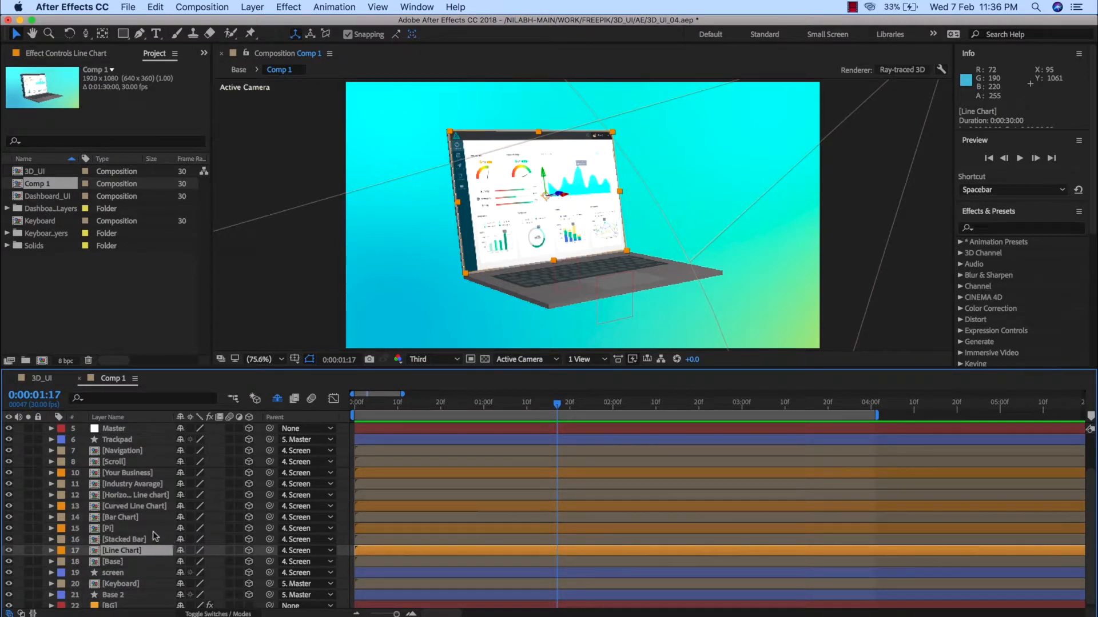
Step: Group the four orange layers by moving Curved Line Chart, Pi and Line Chart directly beneath Your Business in the layer stack
super+click(108, 528)
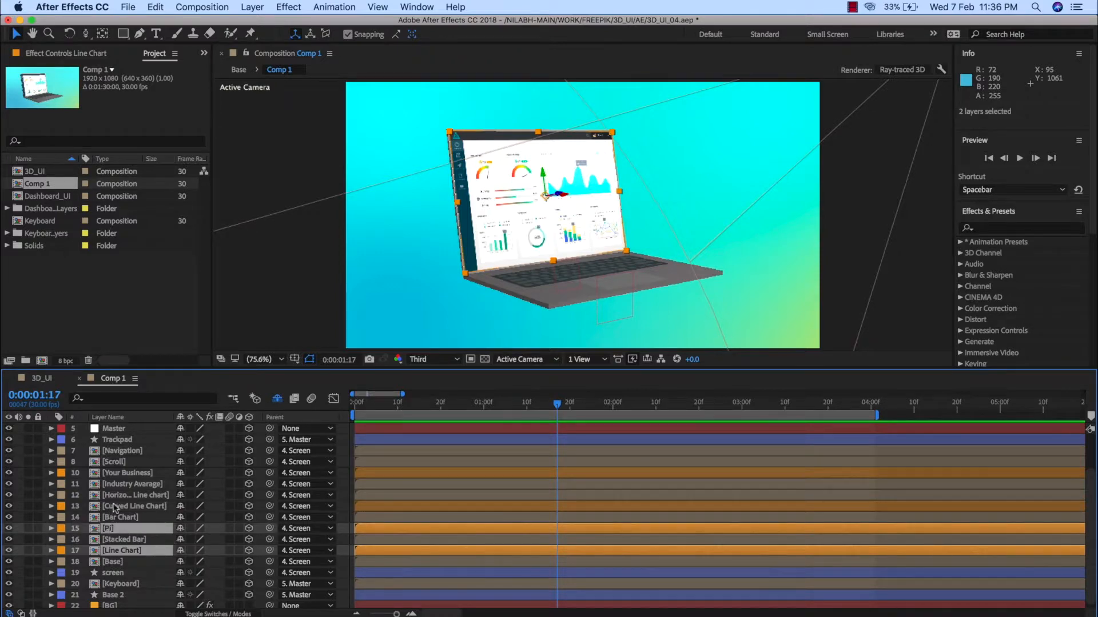
super+click(116, 507)
super+click(114, 474)
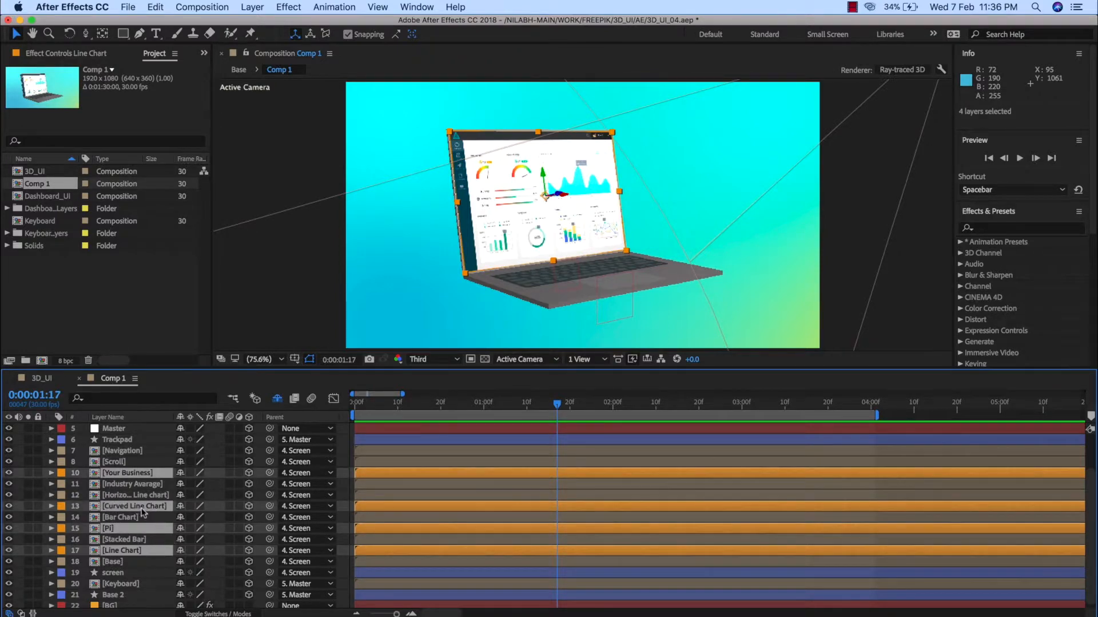
drag(144, 511, 147, 483)
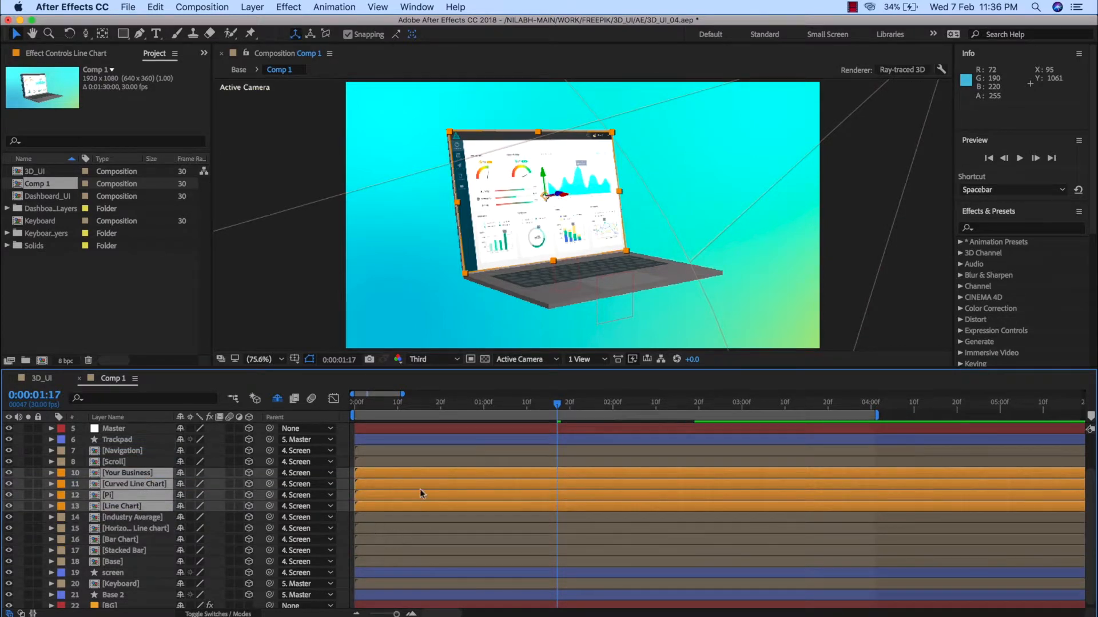
click(587, 529)
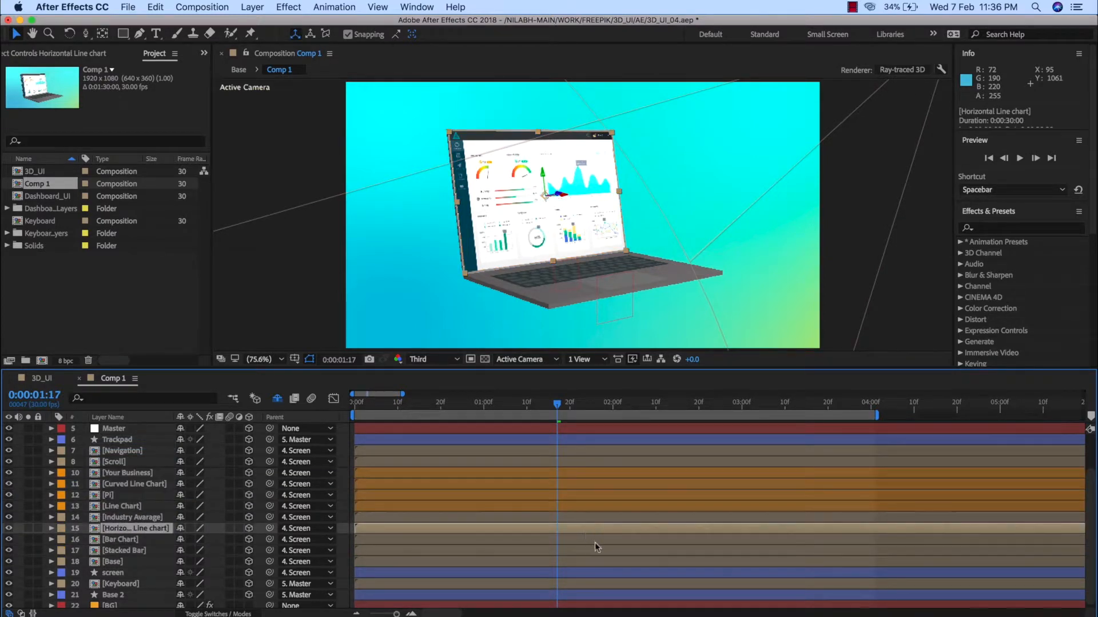
Step: Select the four orange layers from Your Business to Line Chart and reveal their Position properties
click(488, 473)
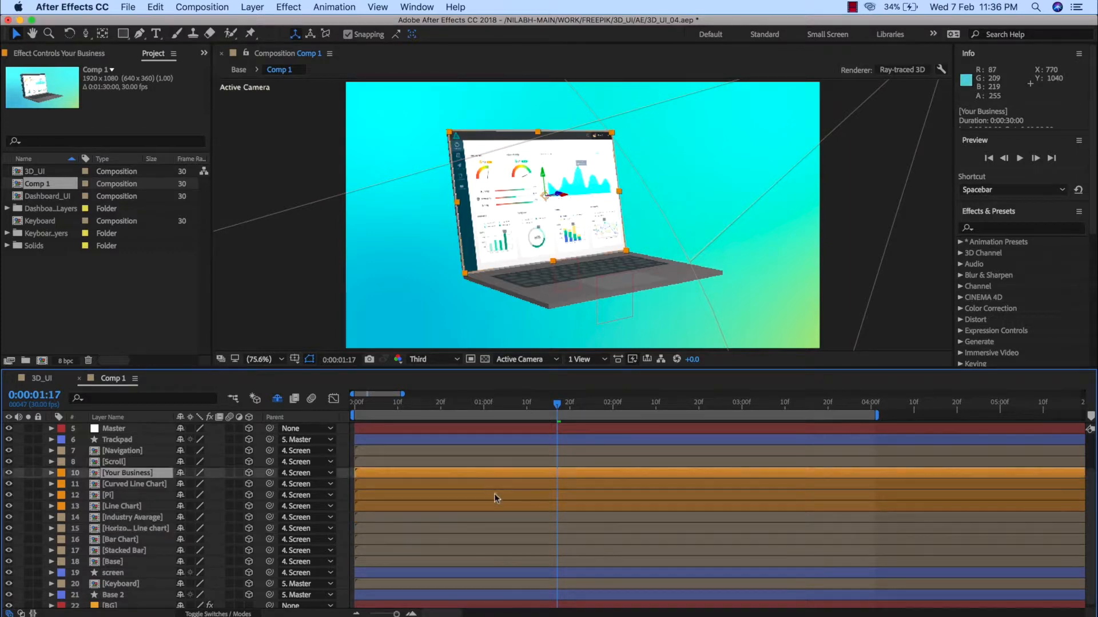
shift+click(495, 507)
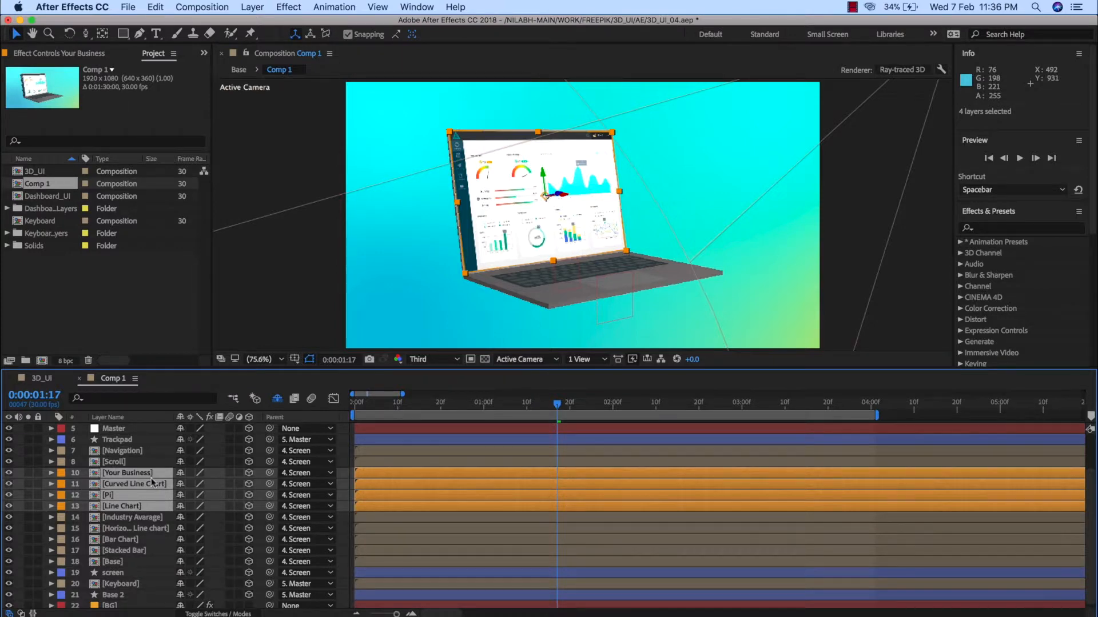
key(p)
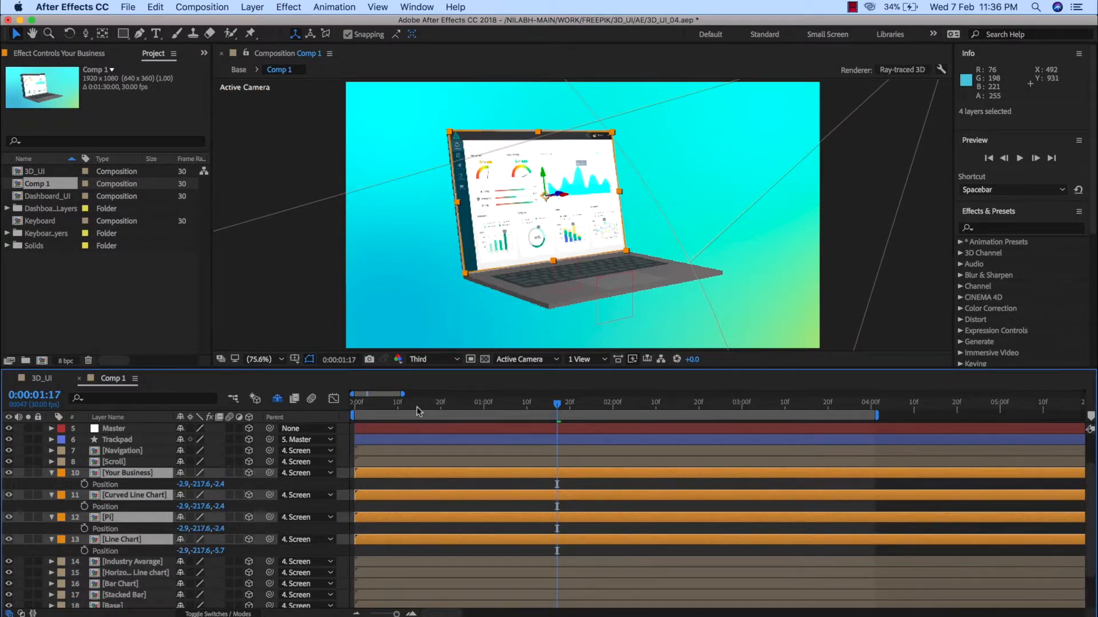
Step: Try bringing the four orange layers forward at 0:00:00:29 to a Z position of about -201.4, and undo the change
drag(402, 407, 481, 413)
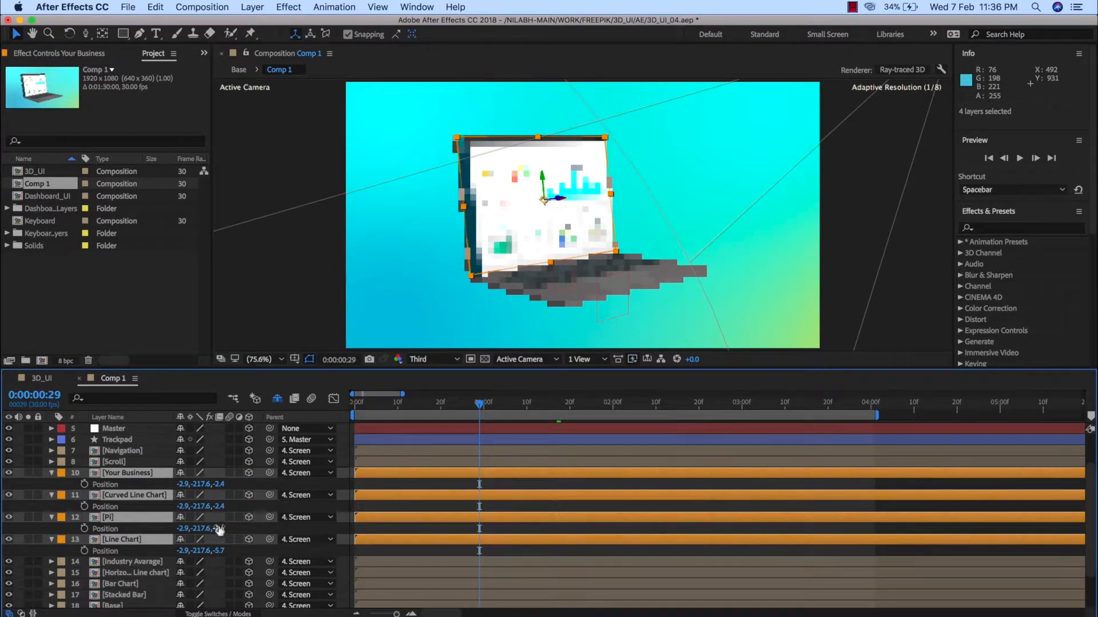
drag(218, 486, 91, 484)
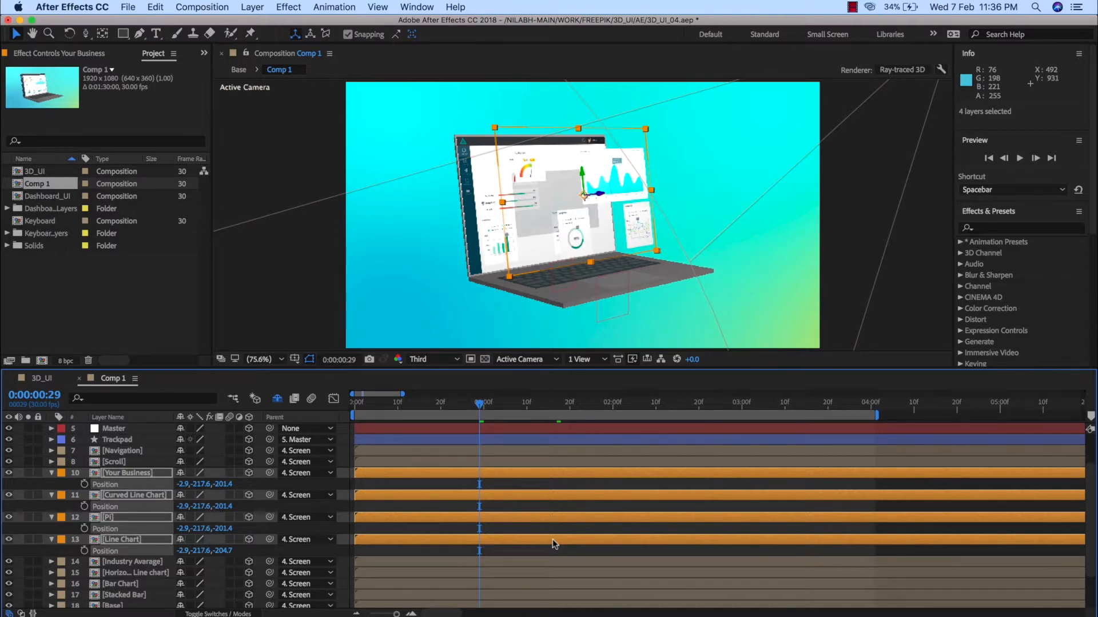
key(super+z)
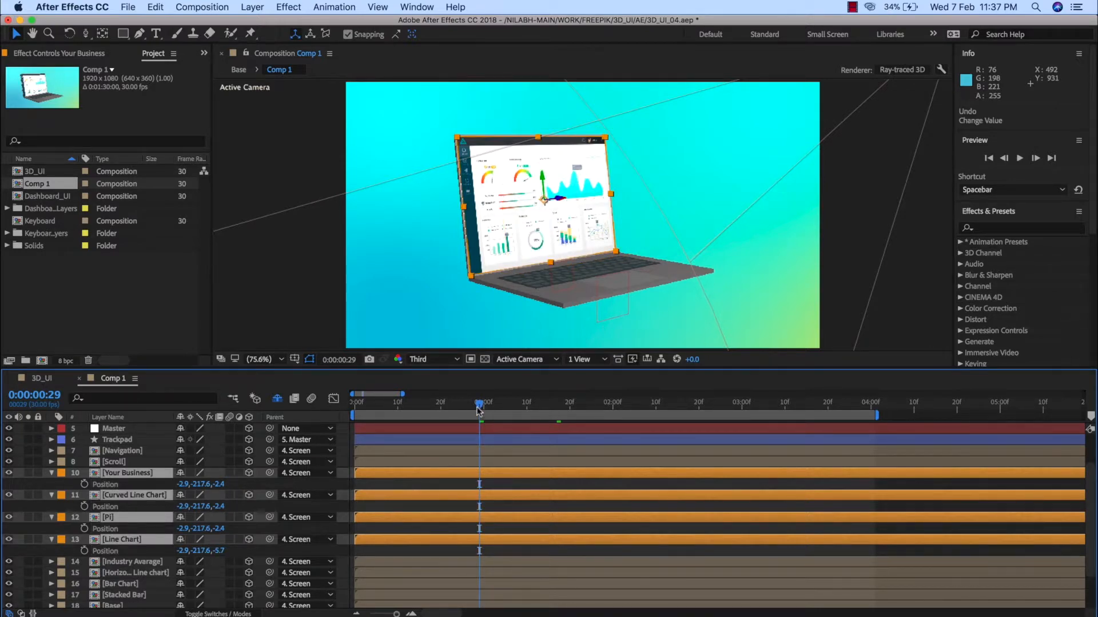
Step: Set starting Position keyframes for the four orange layers at 0:00:00:23
mouse_move(461, 406)
mouse_down()
mouse_move(409, 414)
mouse_move(478, 424)
mouse_move(466, 428)
mouse_up()
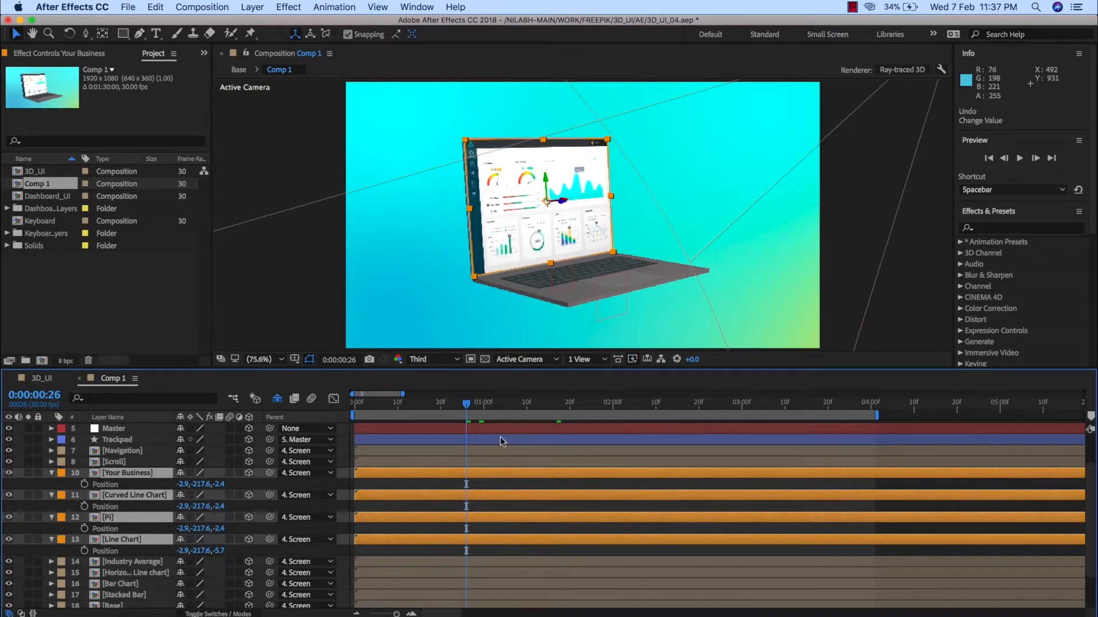
drag(466, 404, 455, 407)
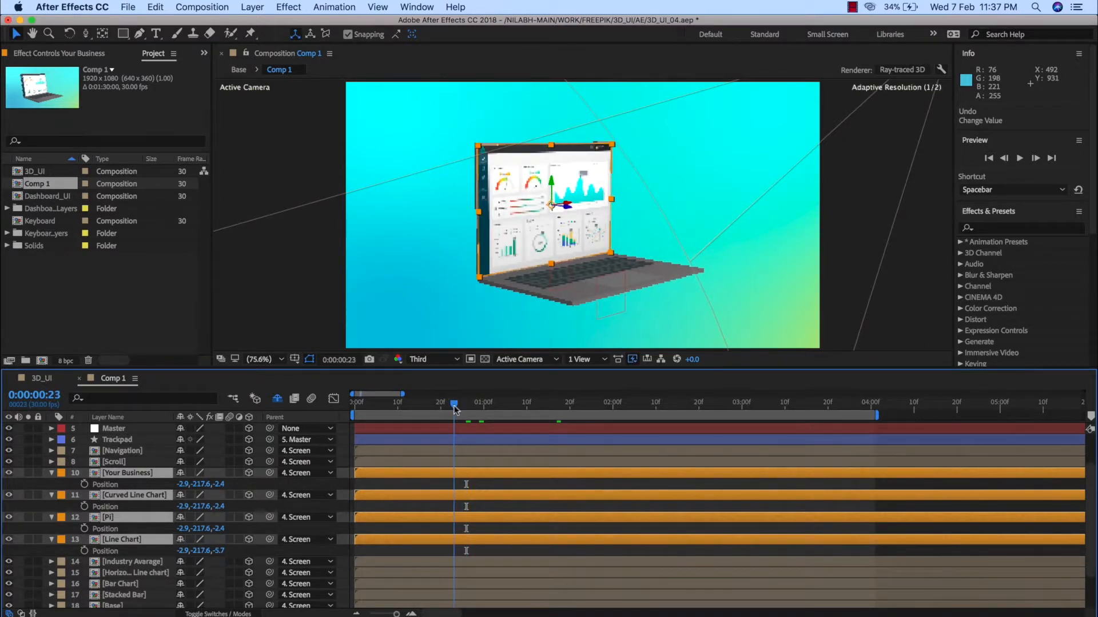
click(84, 484)
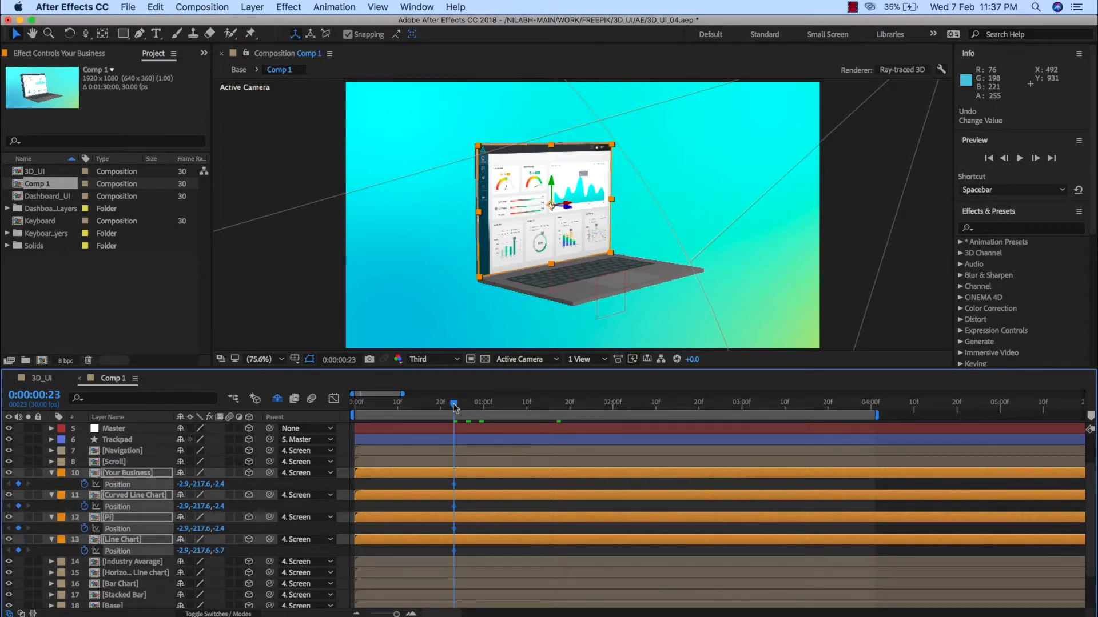
Step: At 0:00:01:20, bring the four orange layers forward together to a Z position of -273.4, with Line Chart at -276.7
drag(454, 407, 572, 416)
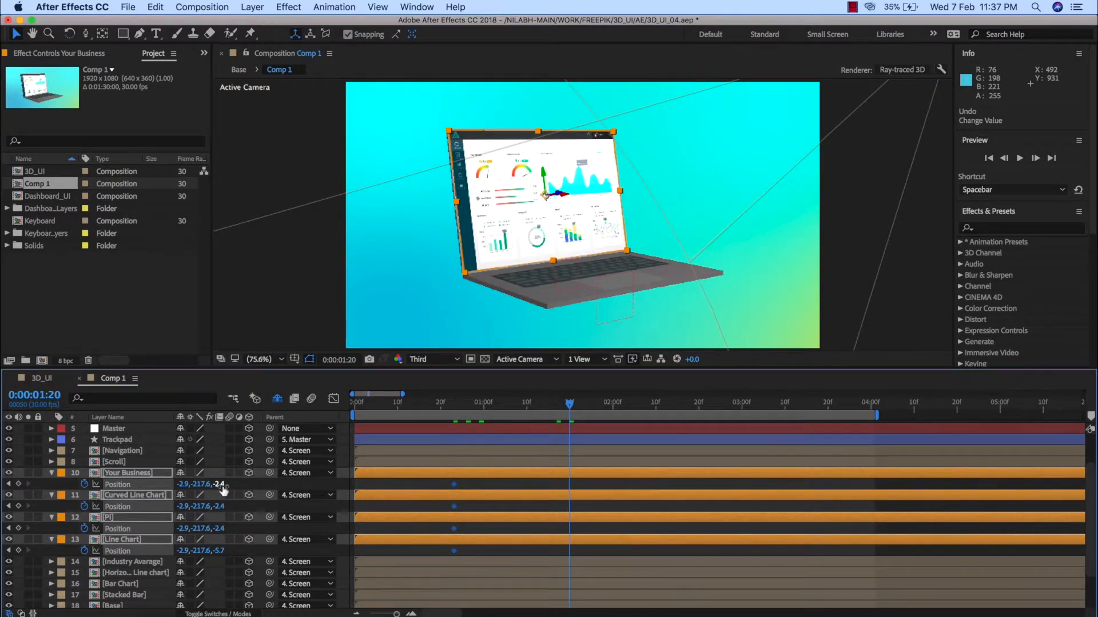
drag(220, 485, 84, 495)
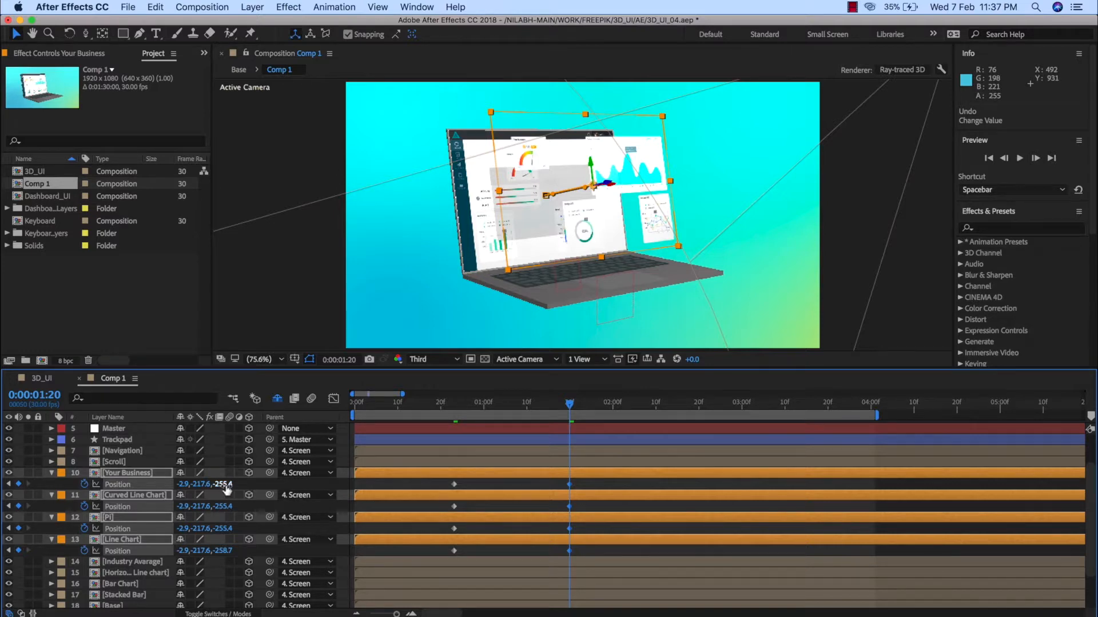
drag(215, 485, 209, 484)
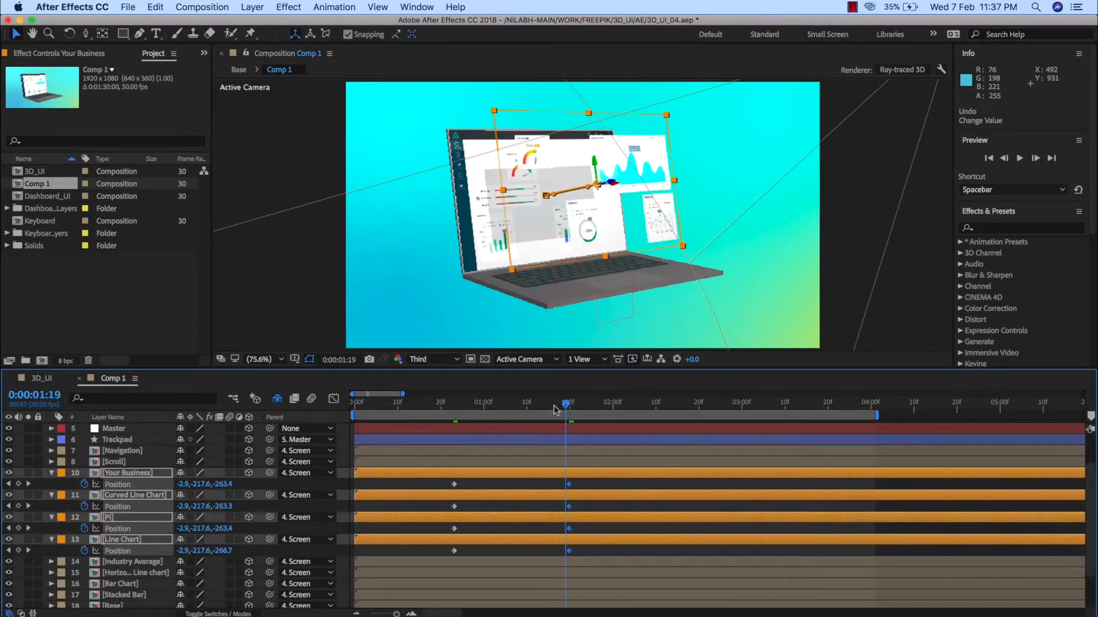
Step: Preview the orange layers' pop-out animation from 0:00:00:19
drag(569, 403, 436, 412)
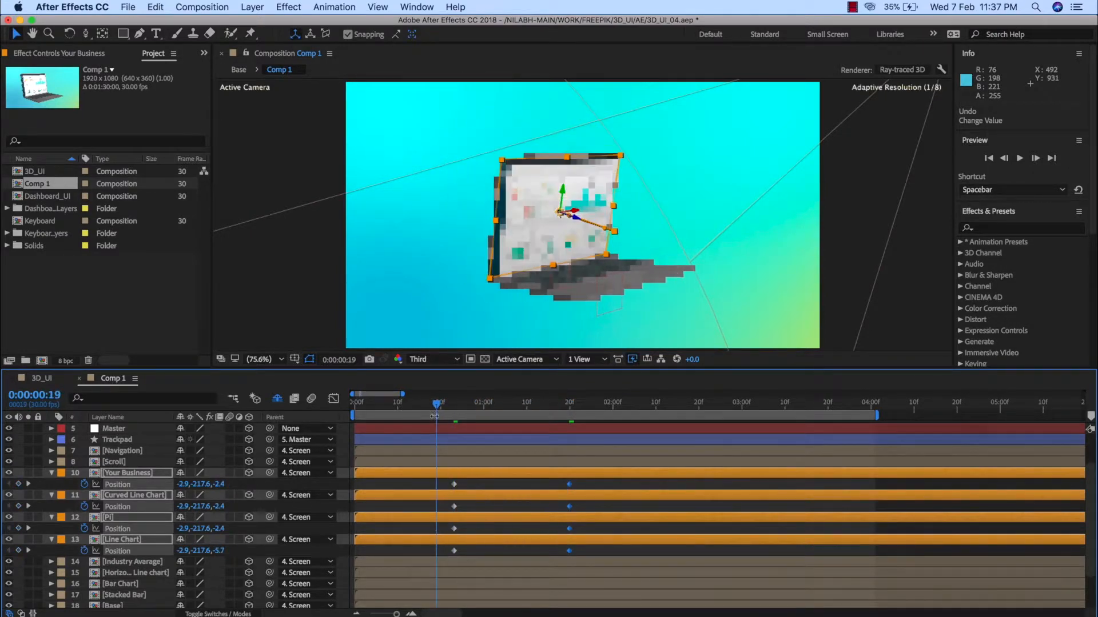
key(space)
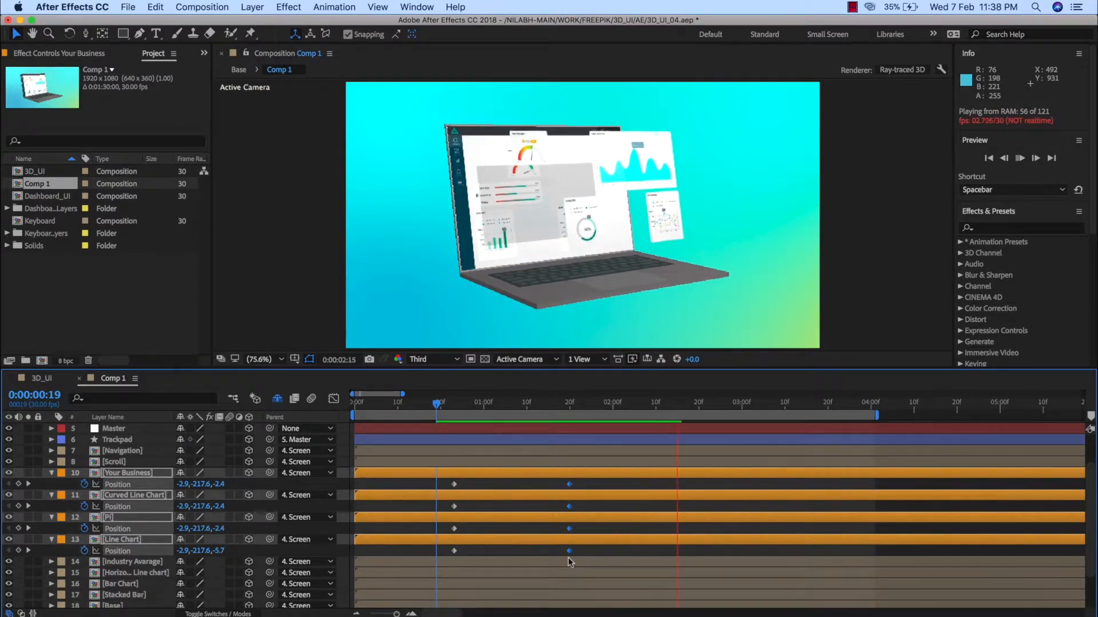
click(656, 407)
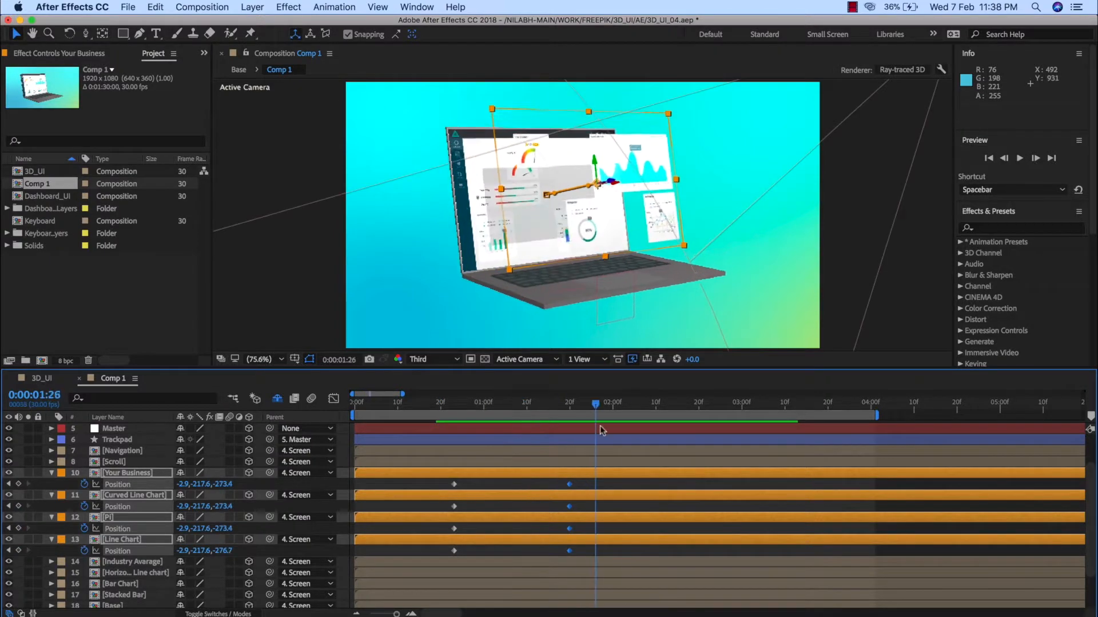
Step: Move the four orange layers' end Position keyframes to 0:00:02:10 and scrub through the slower pop-out
drag(571, 487, 619, 488)
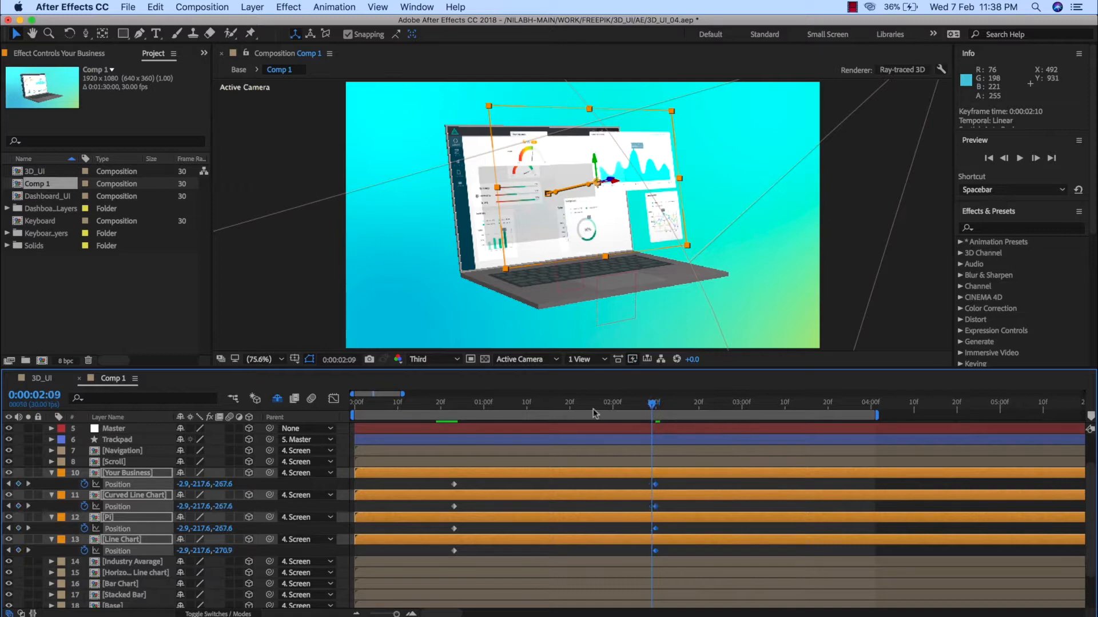
drag(592, 409, 487, 414)
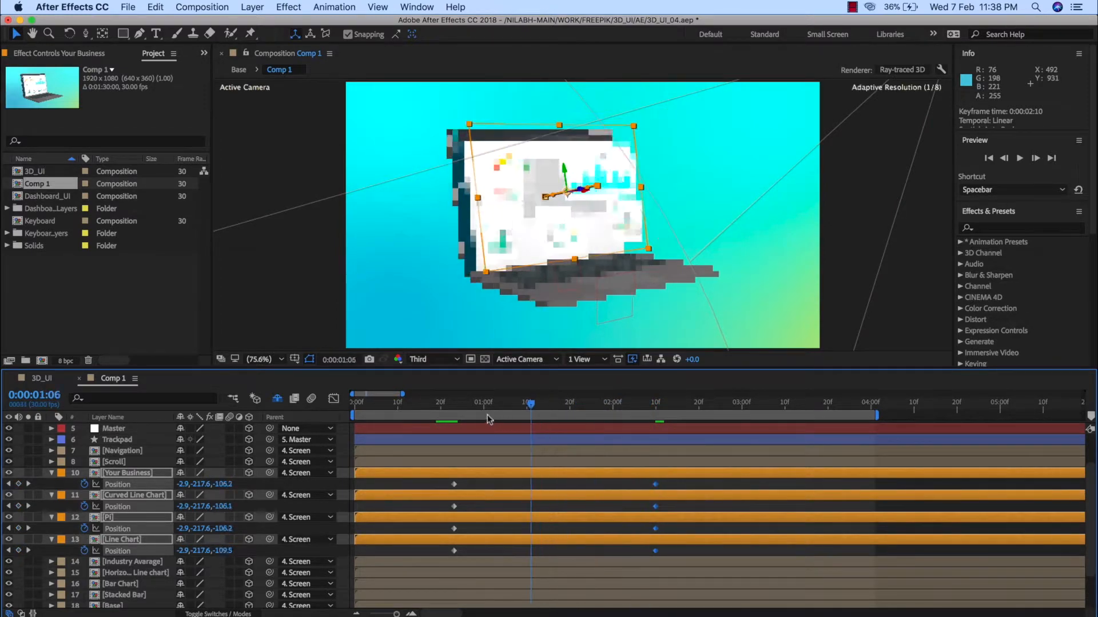
drag(581, 421, 628, 416)
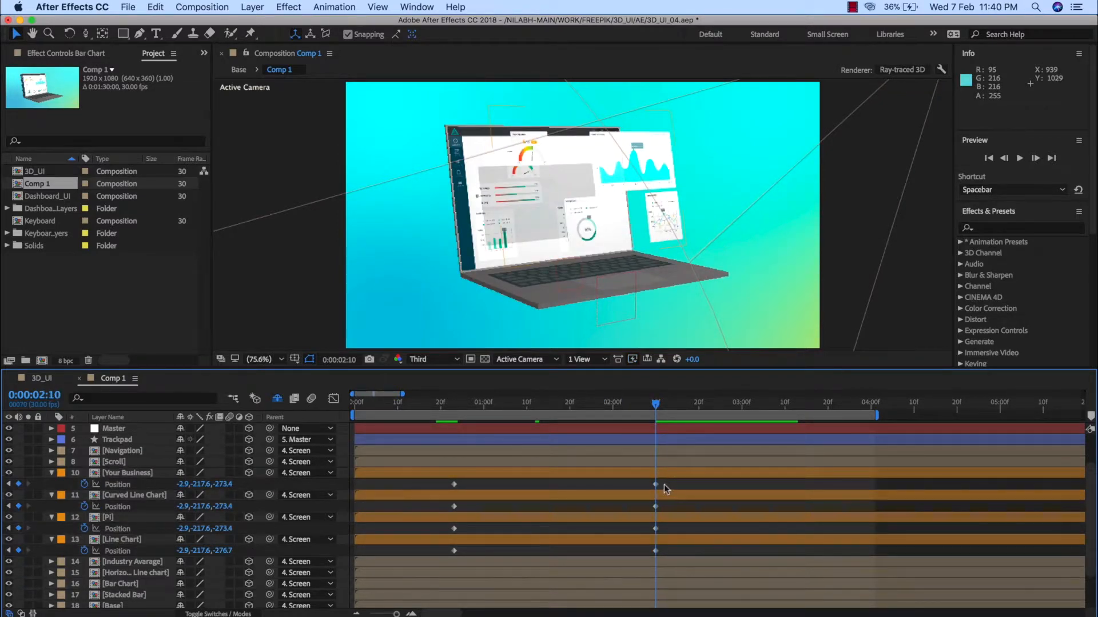
Step: Apply Easy Ease to all Position keyframes of the four orange layers and scrub the result to 0:00:02:10
drag(663, 482, 651, 559)
drag(440, 482, 657, 554)
right_click(657, 553)
mouse_move(721, 606)
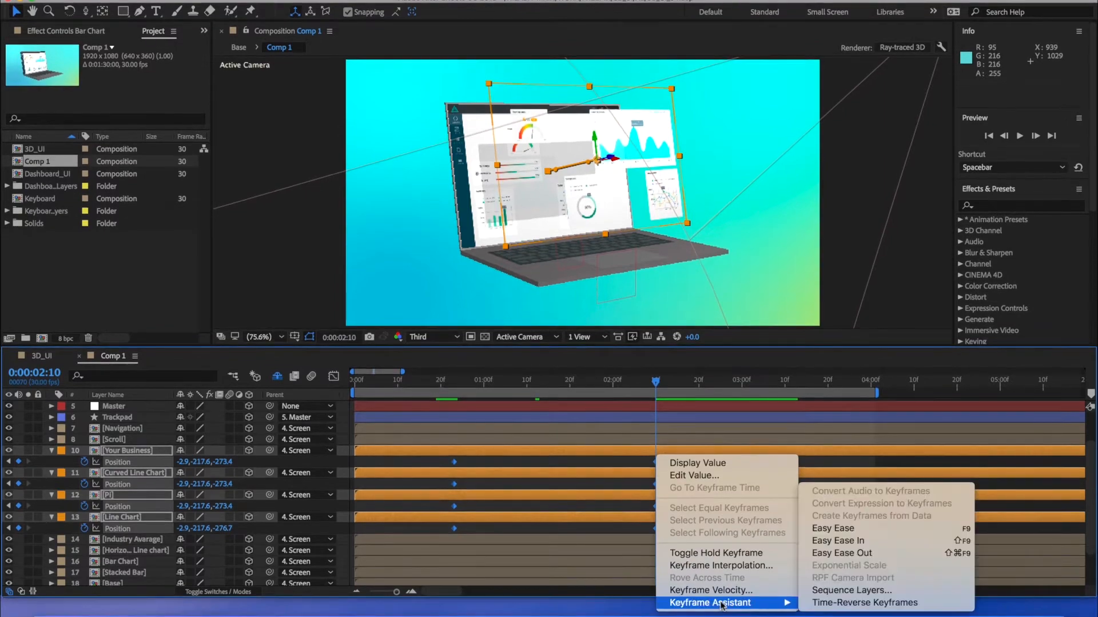
click(833, 529)
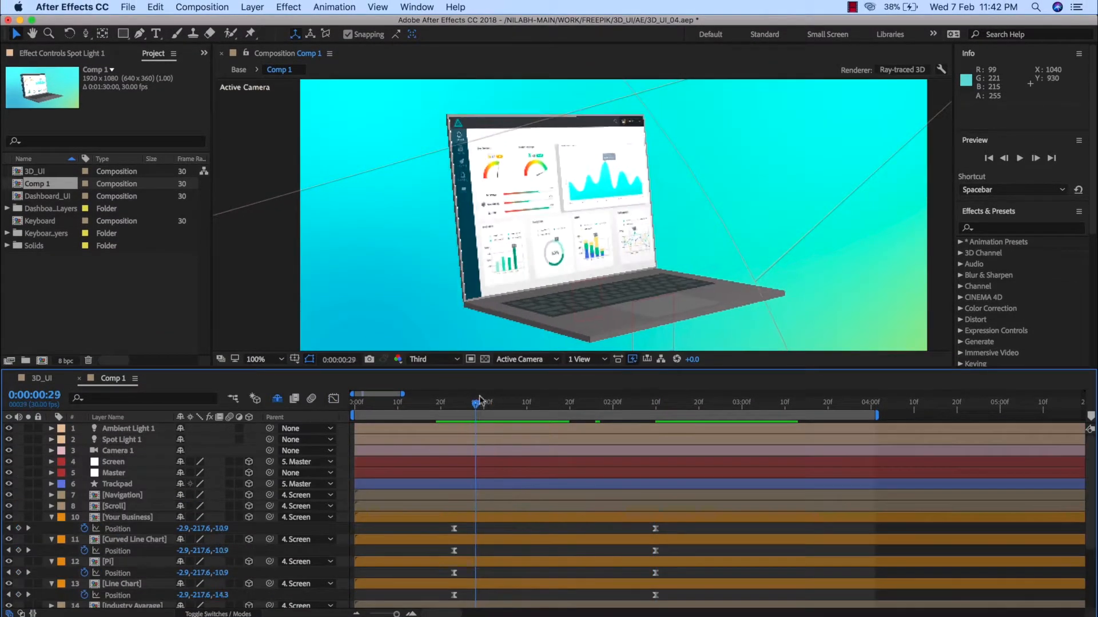
drag(569, 402, 657, 406)
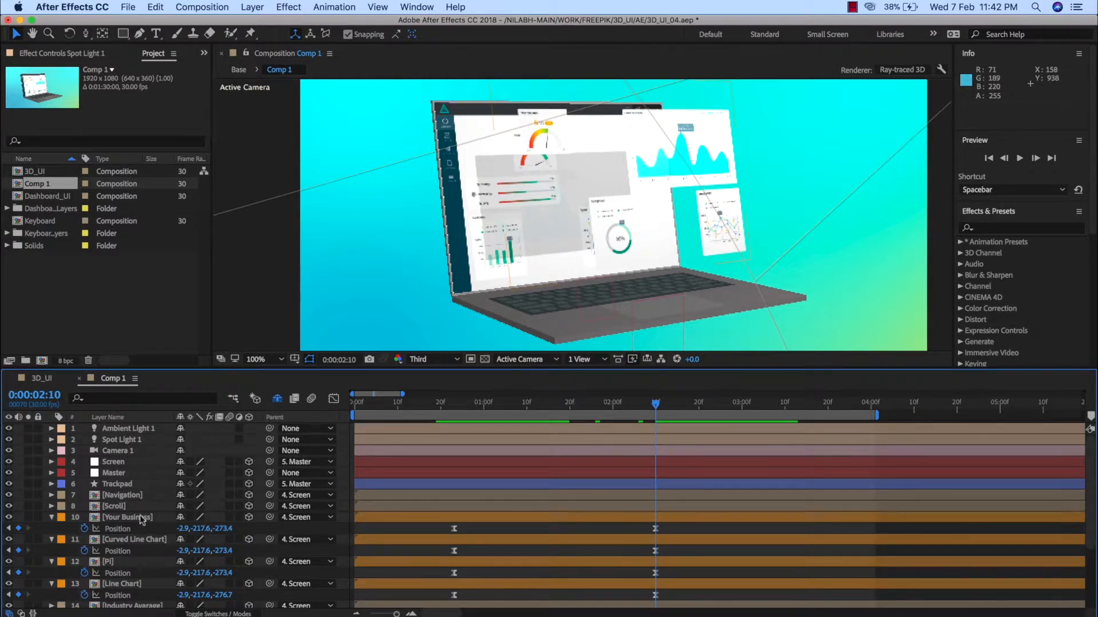
Step: Select the four orange layers and turn on Casts Shadows in the Material Options of the Your Business layer
click(106, 519)
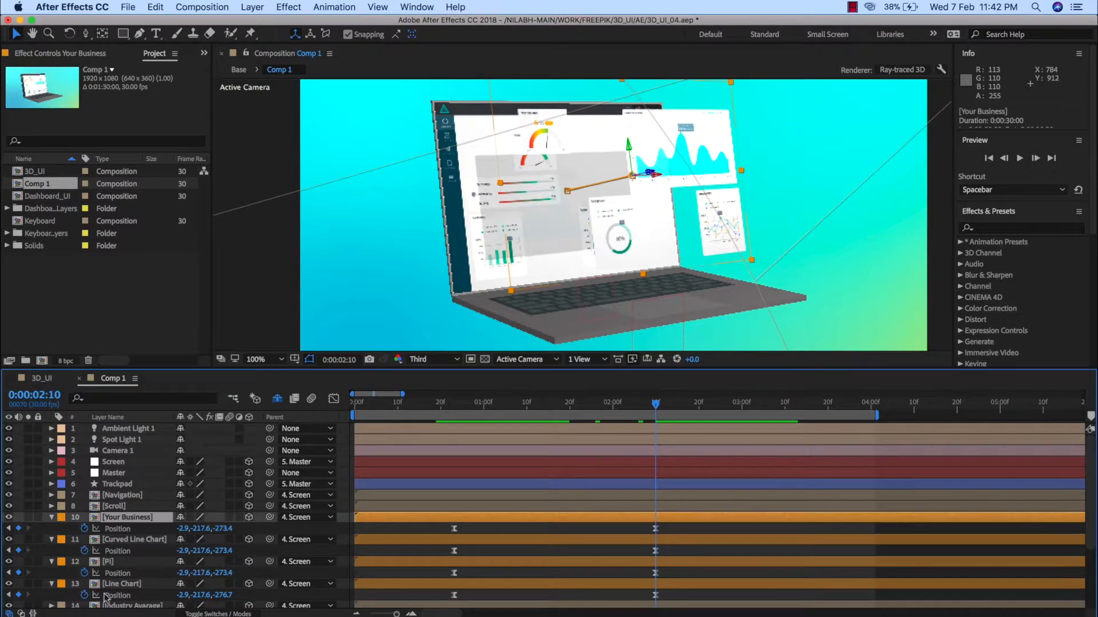
shift+click(112, 586)
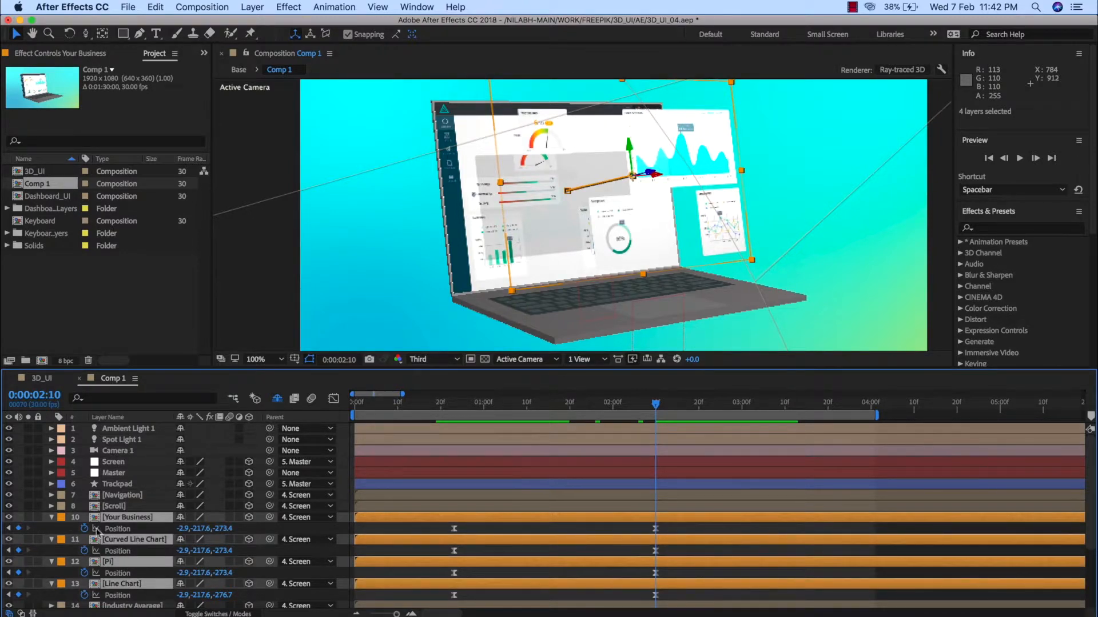
click(52, 518)
click(52, 518)
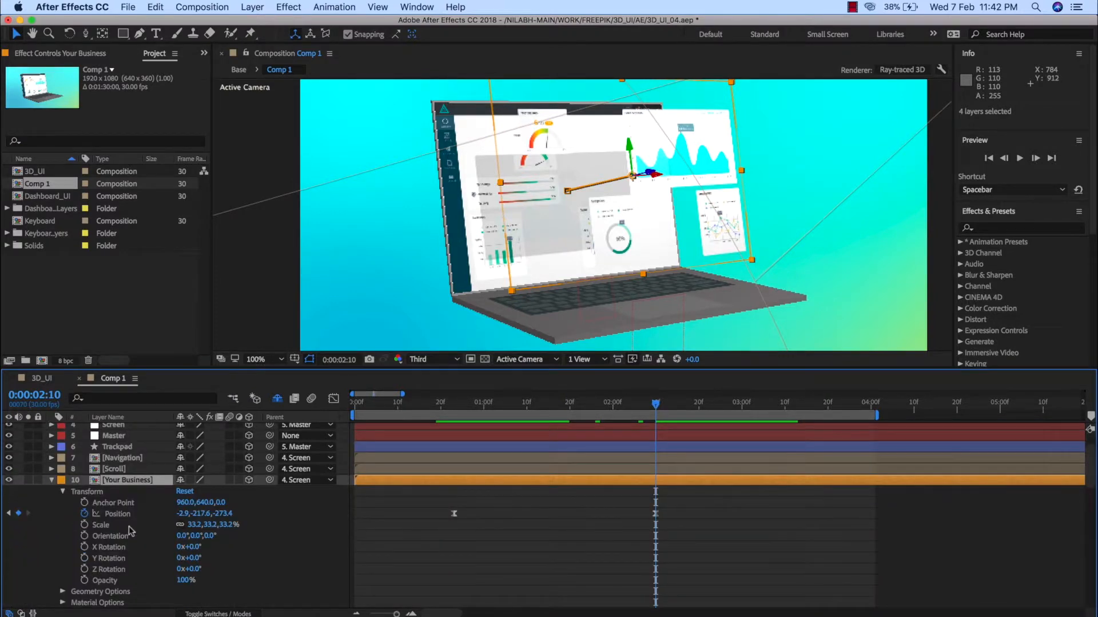
scroll(128, 529, down, 5)
scroll(129, 531, up, 5)
scroll(129, 532, down, 5)
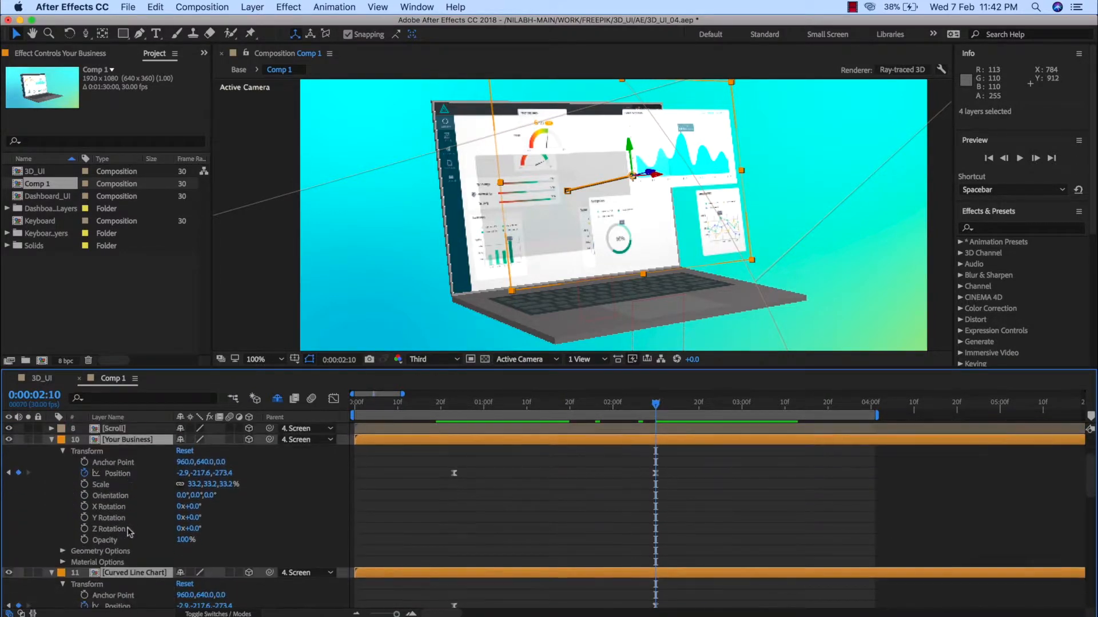
click(61, 566)
scroll(143, 537, down, 12)
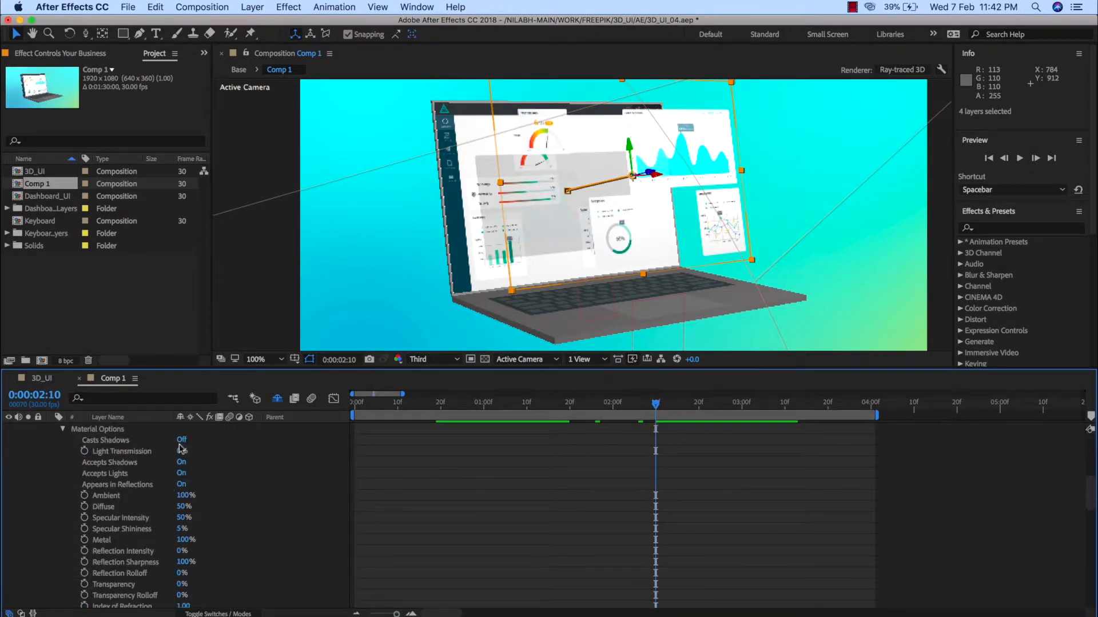
click(181, 440)
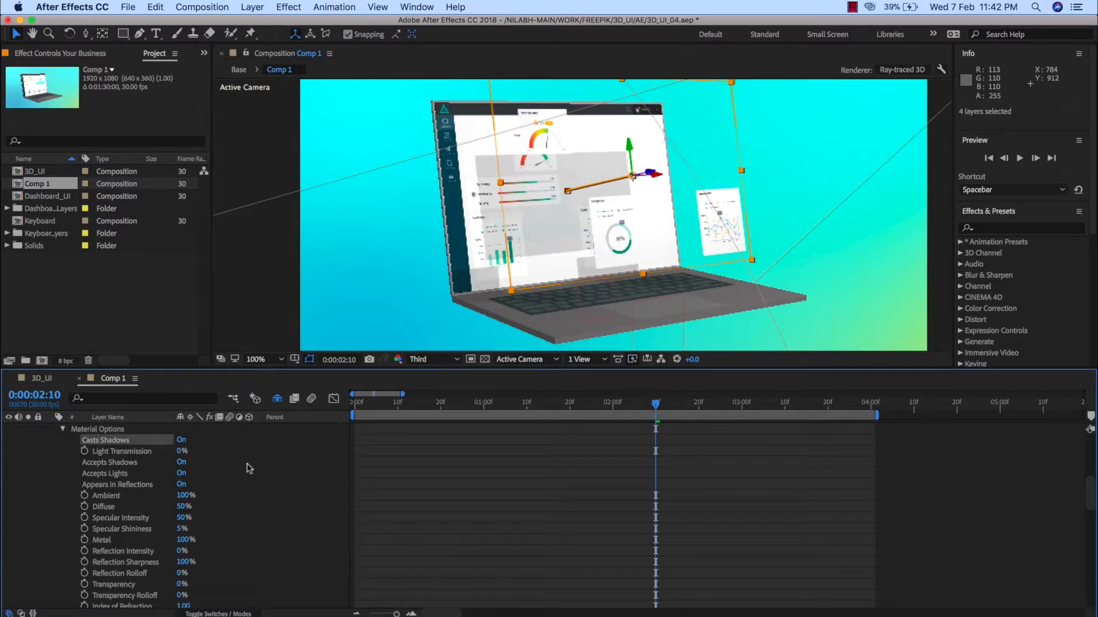
Step: Switch Casts Shadows from Only to On in the Material Options of the Curved Line Chart layer
scroll(275, 490, down, 6)
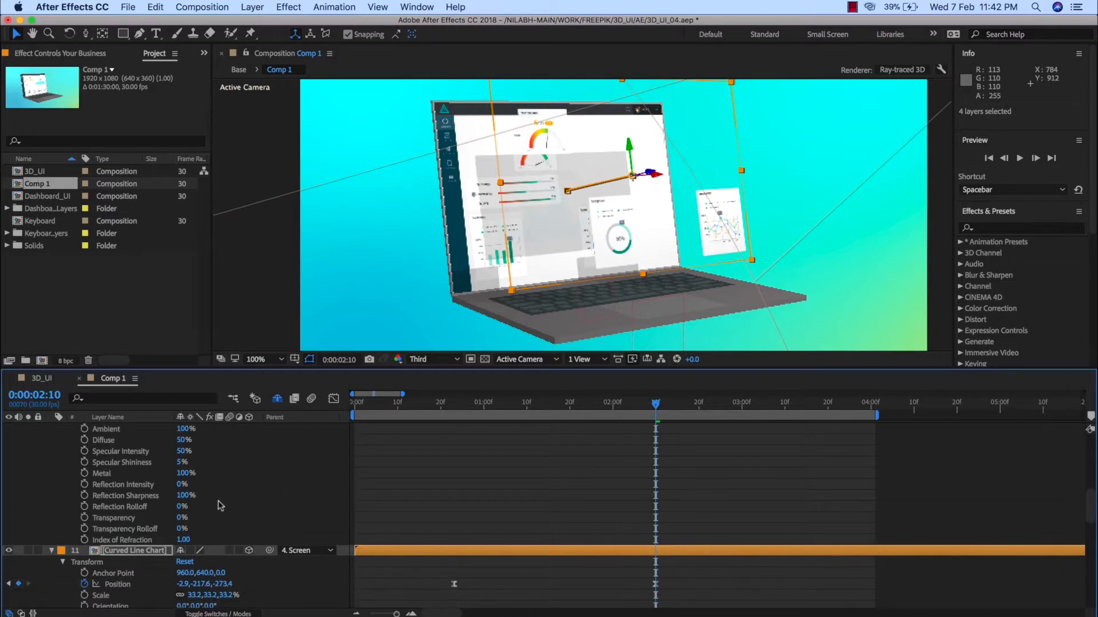
scroll(218, 509, down, 14)
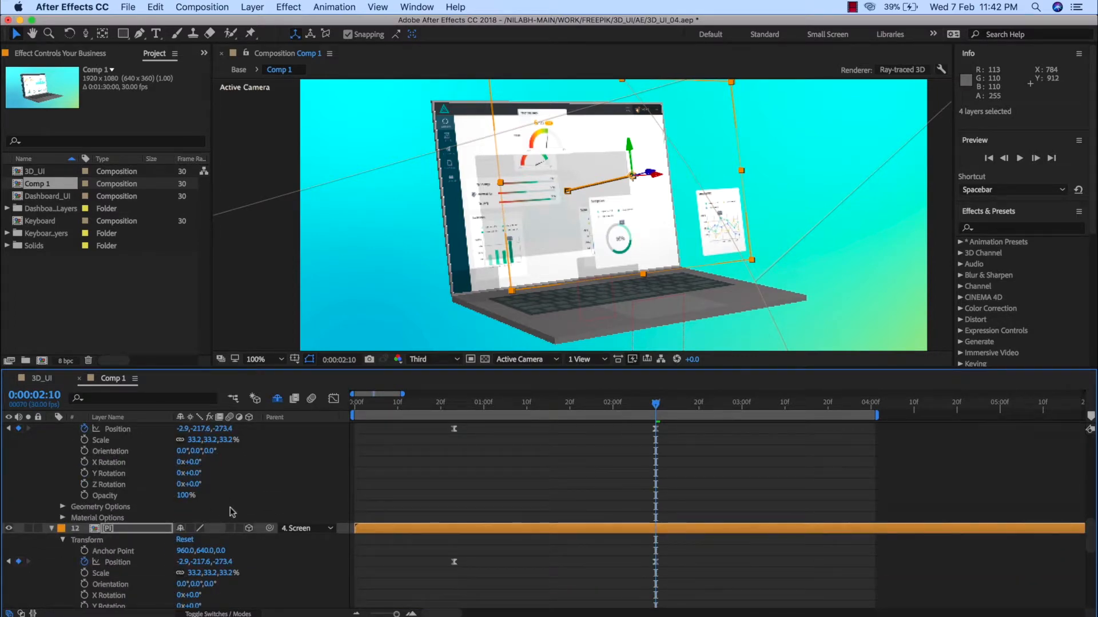
click(231, 511)
click(63, 518)
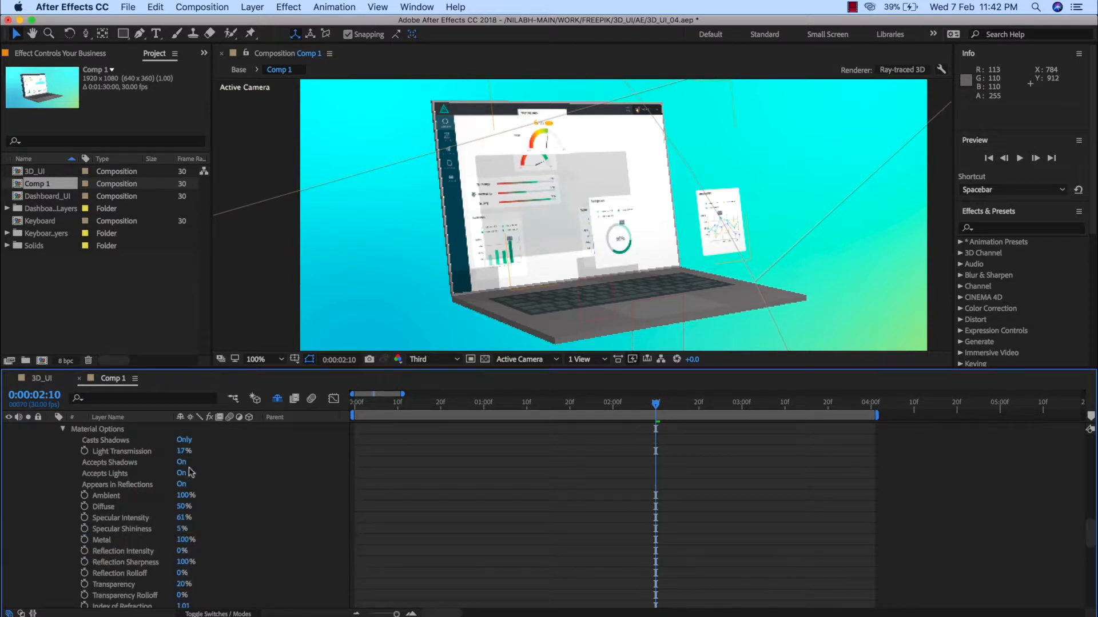
click(184, 440)
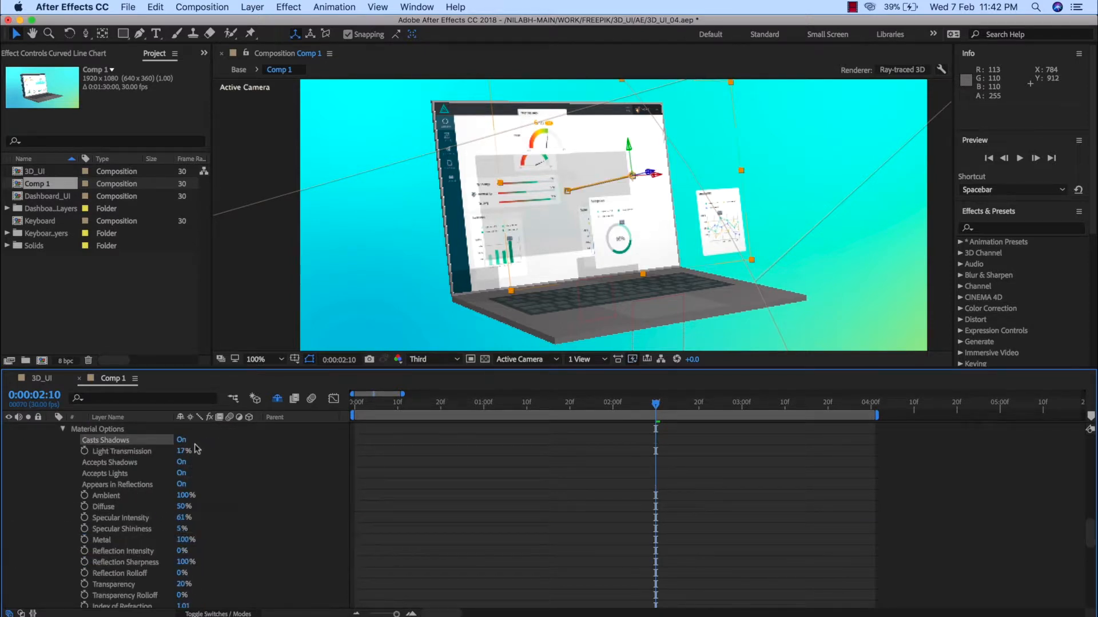
Step: Check the shadow settings in the Material Options of Pi and Line Chart, and collapse all layer properties
click(225, 501)
scroll(238, 522, down, 7)
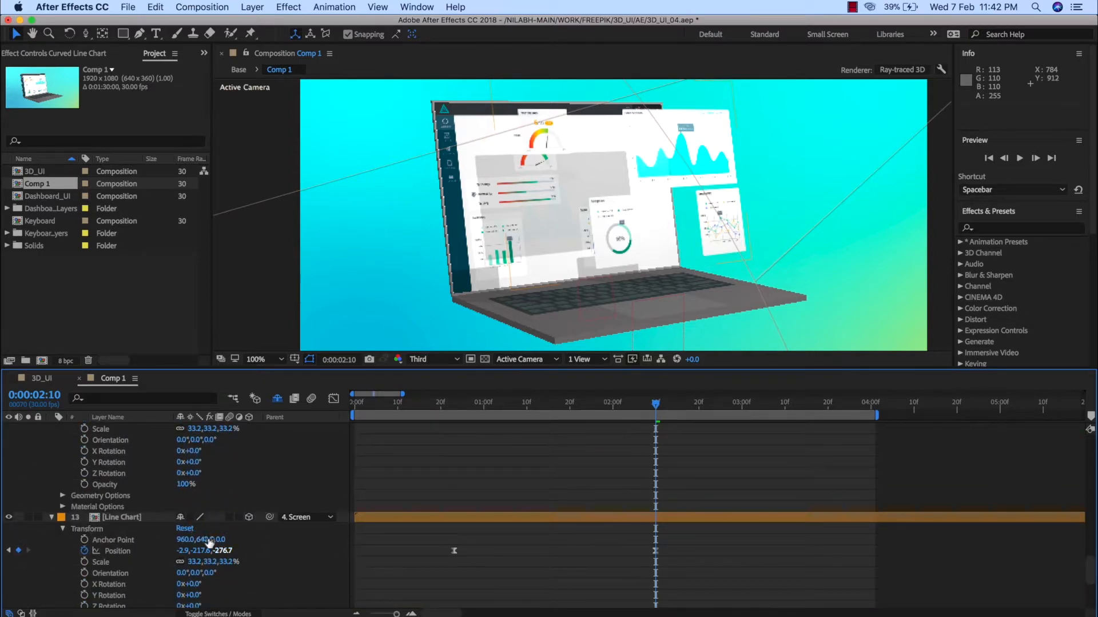
click(62, 507)
scroll(194, 497, down, 3)
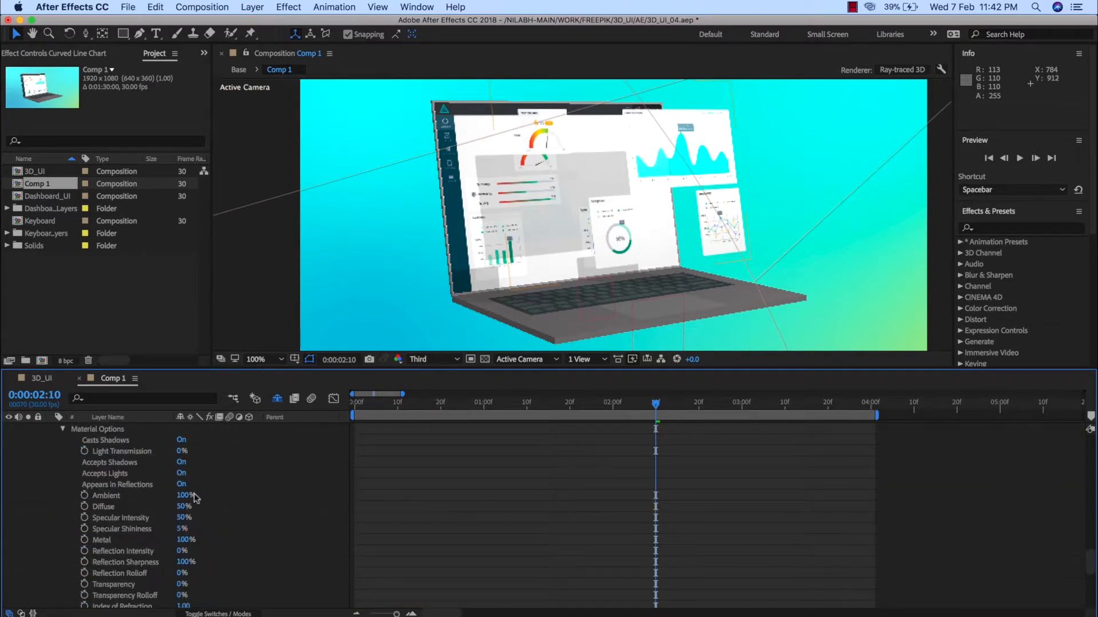
scroll(206, 508, down, 5)
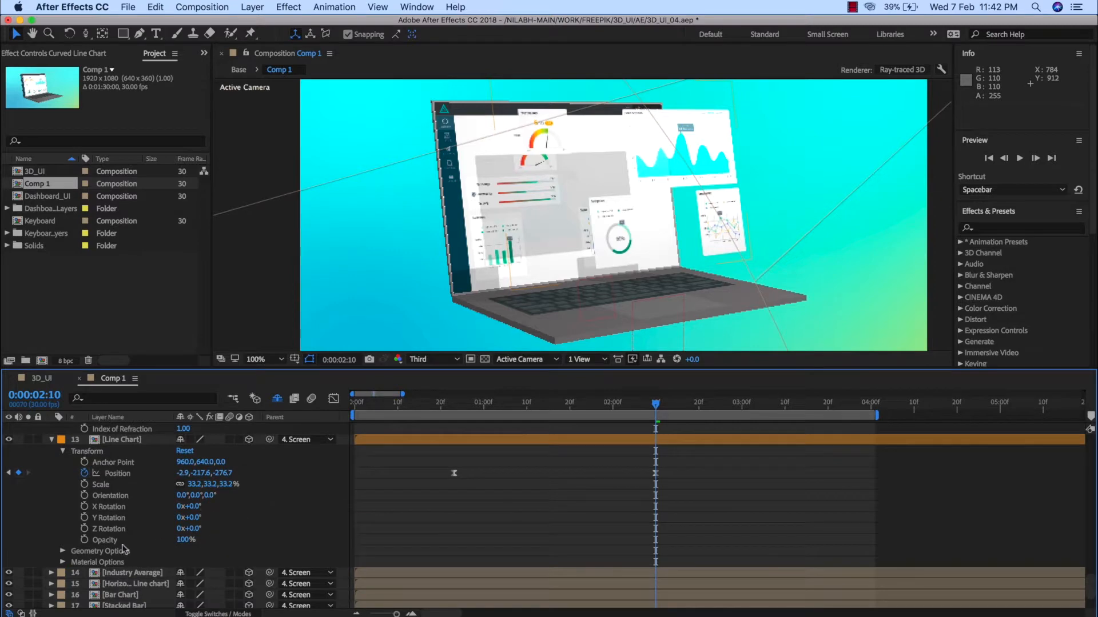
click(63, 564)
scroll(194, 537, down, 6)
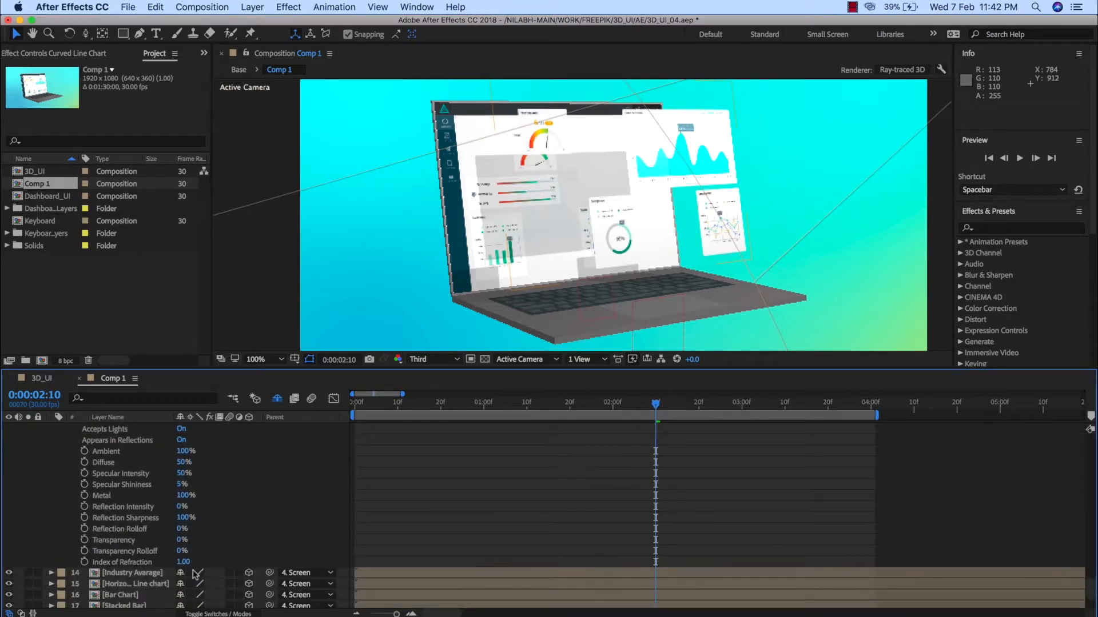
scroll(218, 542, down, 5)
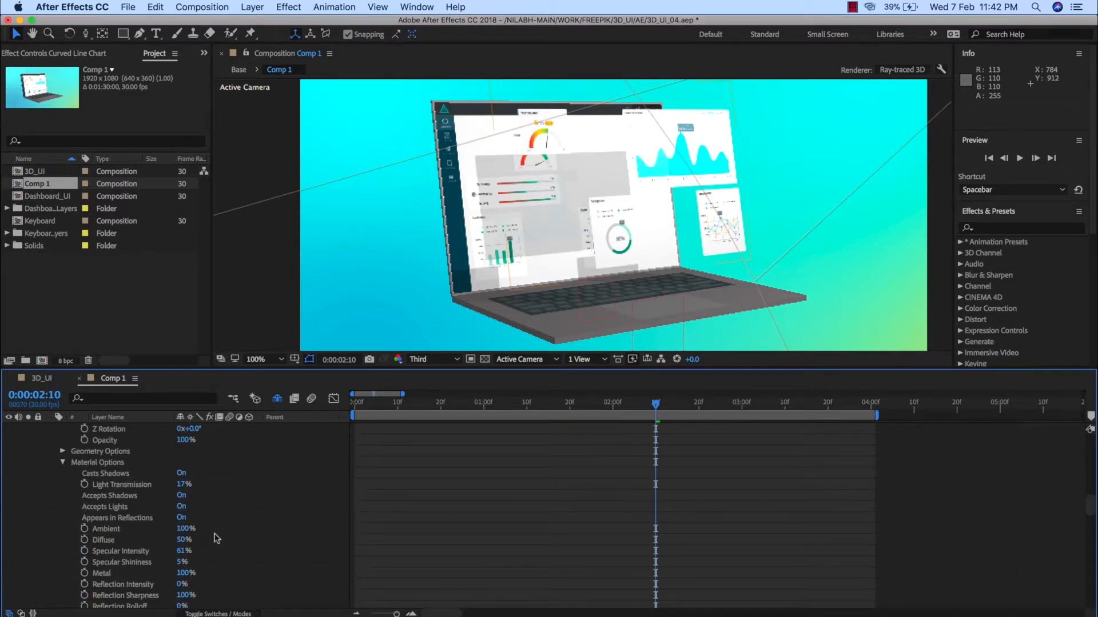
scroll(214, 534, down, 5)
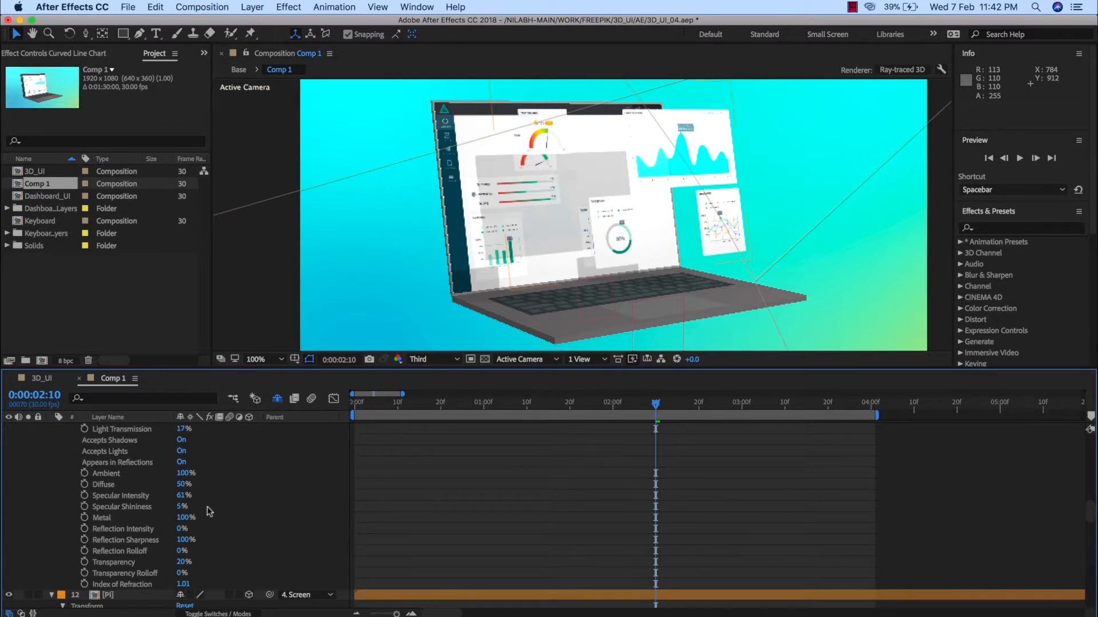
scroll(263, 498, down, 5)
key(u)
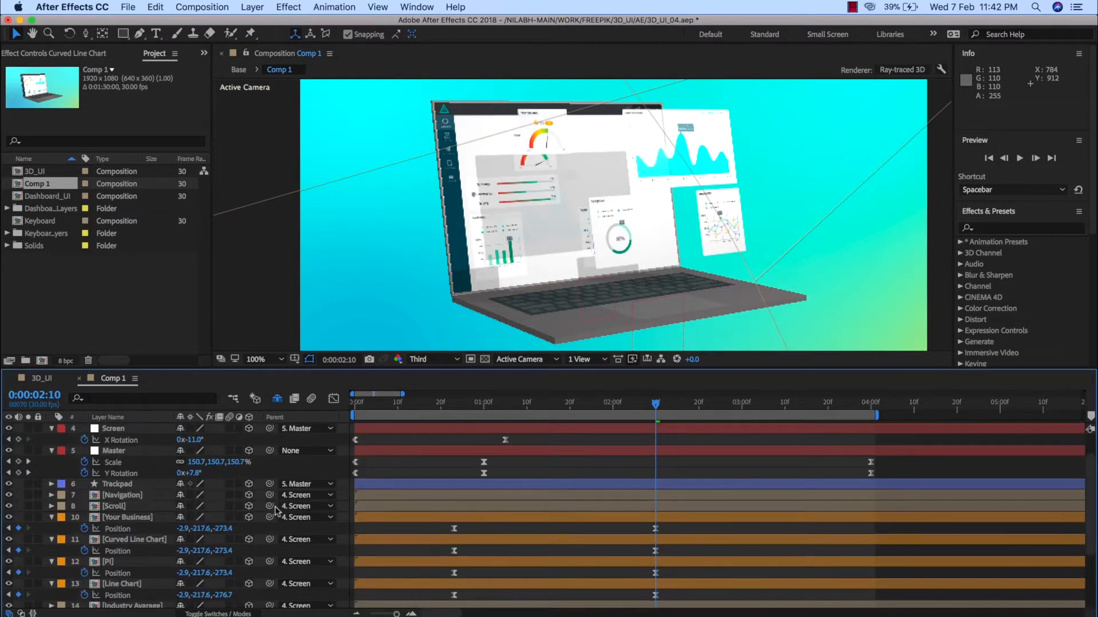
key(u)
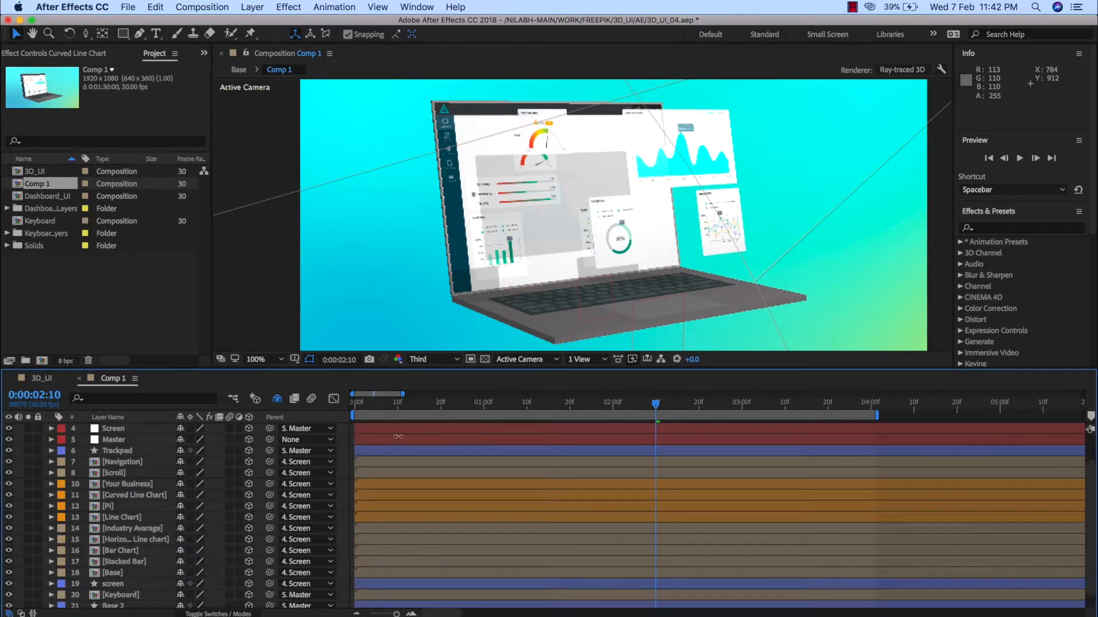
Step: Move Spot Light 1 slightly outward and shift its point of interest to 1042.8, 829.3, -47.8
scroll(647, 260, up, 1)
scroll(648, 261, down, 2)
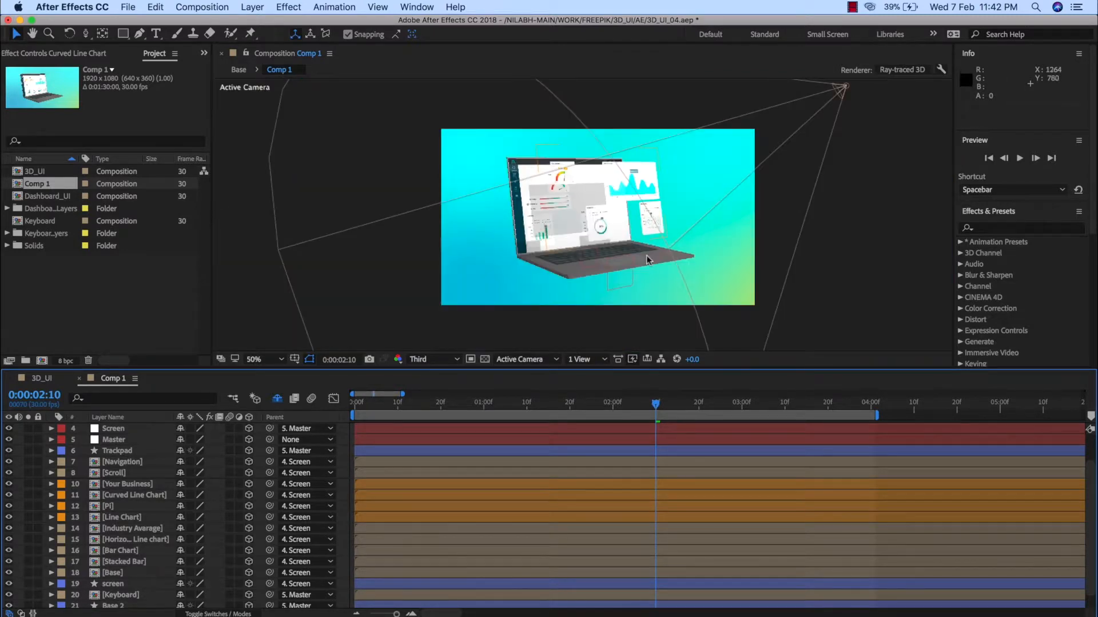
click(843, 88)
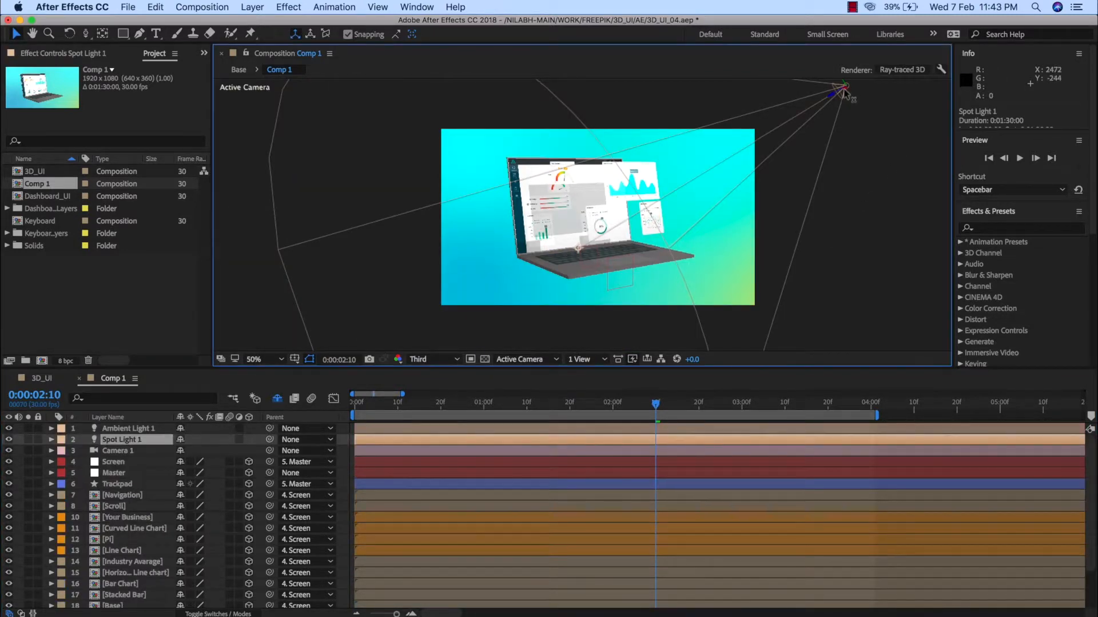
drag(845, 90, 944, 111)
drag(553, 257, 597, 251)
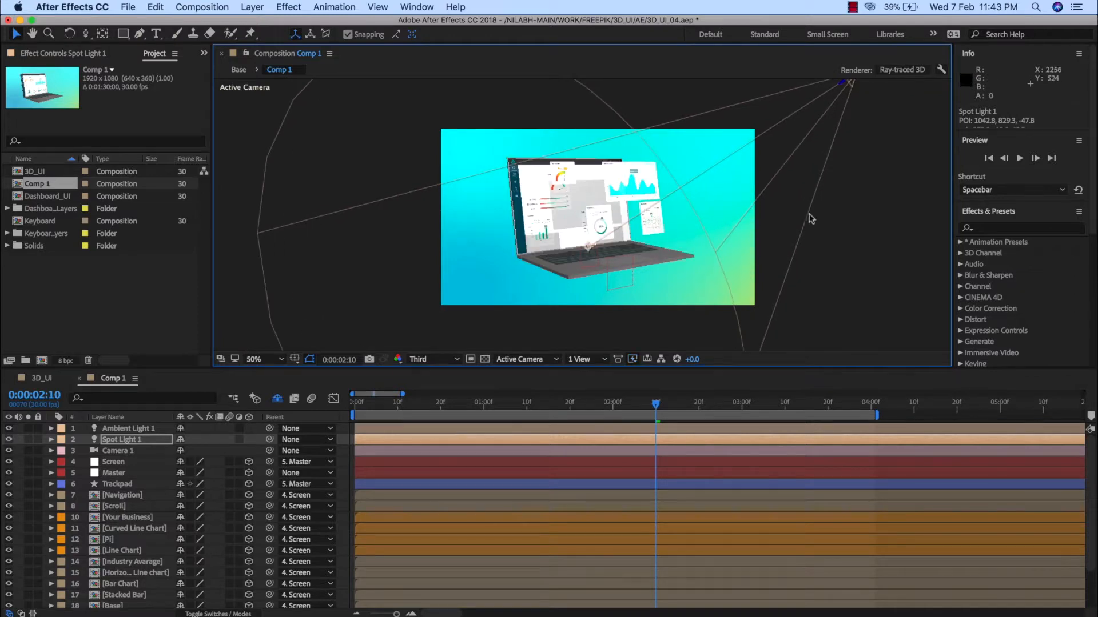
click(840, 248)
key(period)
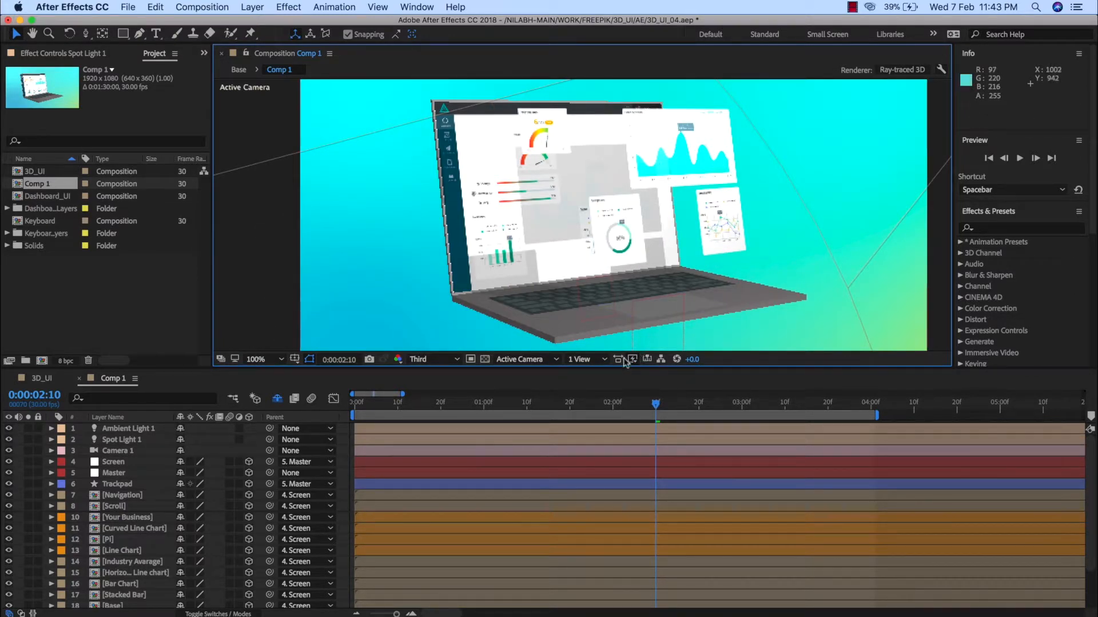
Step: Fit the composition in the viewer, preview the animation from 0:00:00:00 and scrub to 0:00:03:00
drag(655, 404, 300, 416)
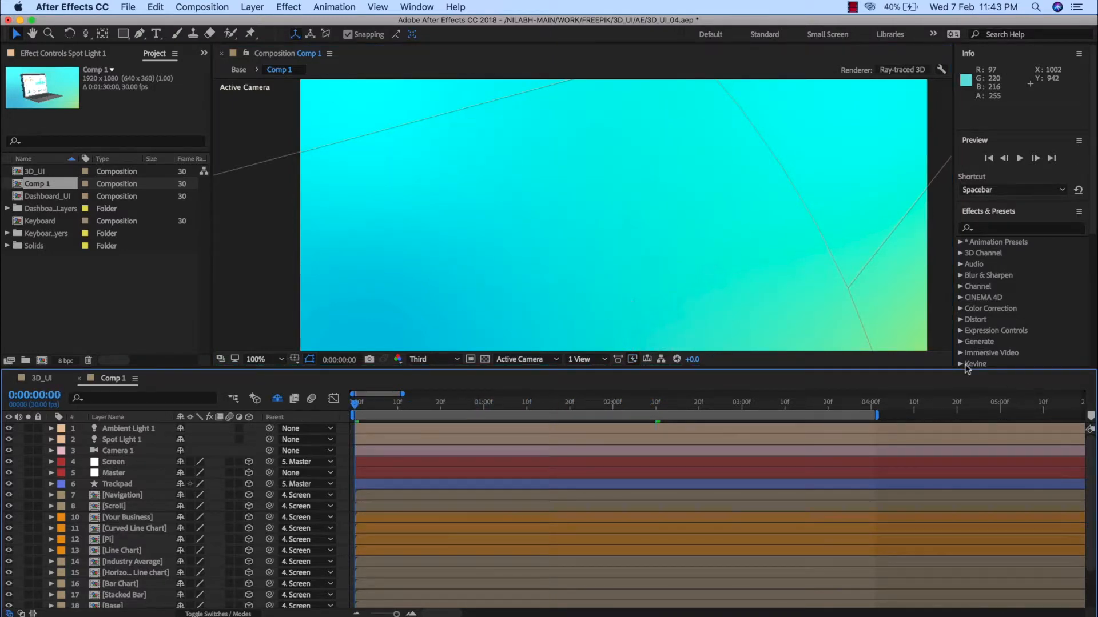
click(273, 359)
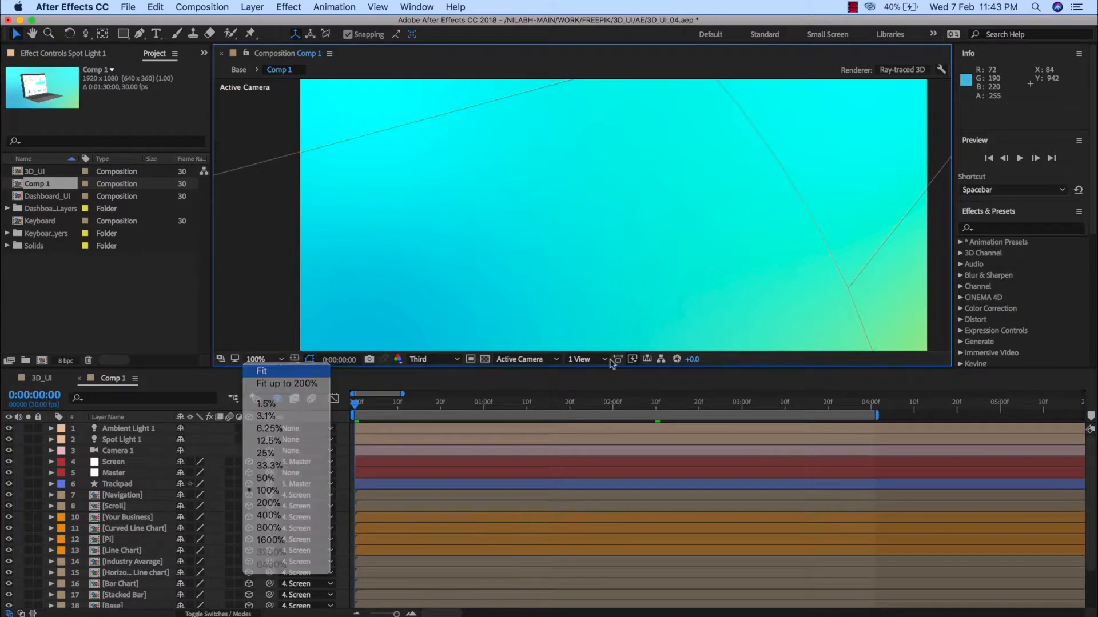
key(space)
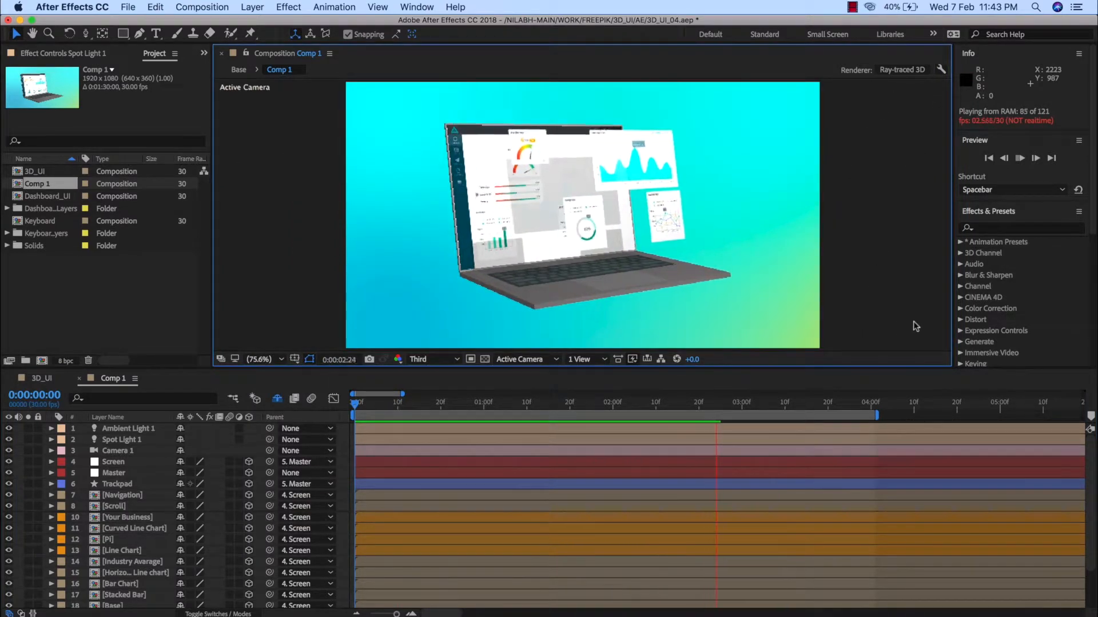
key(space)
click(612, 404)
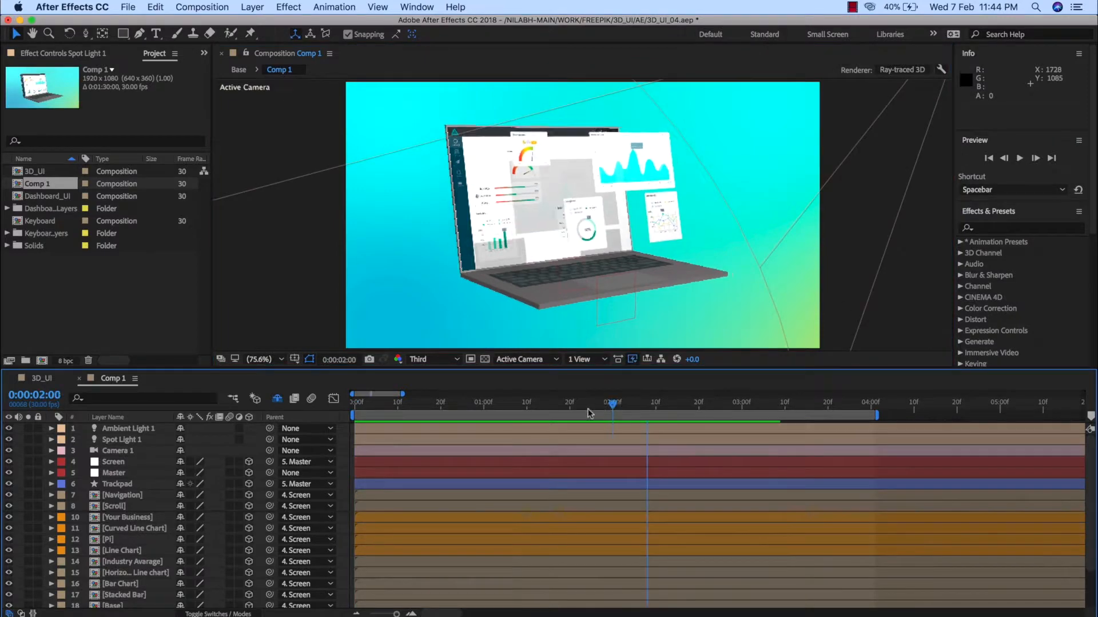
drag(589, 409, 742, 407)
Step: Set the intensity of Spot Light 1 to 50% in its Light Options
scroll(578, 262, up, 2)
scroll(578, 261, down, 1)
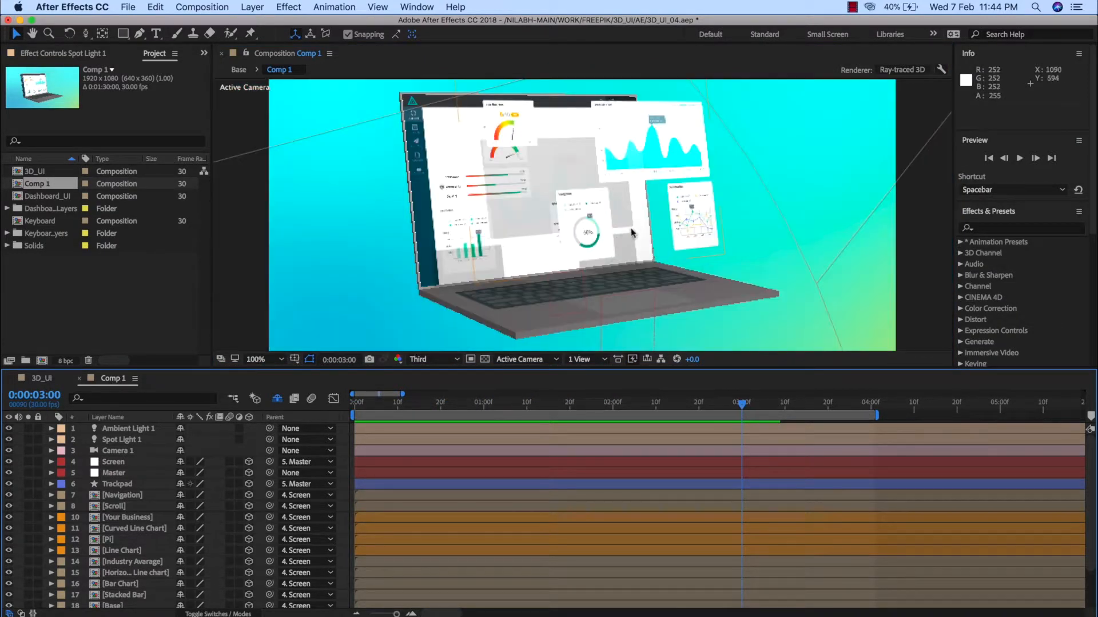
click(129, 438)
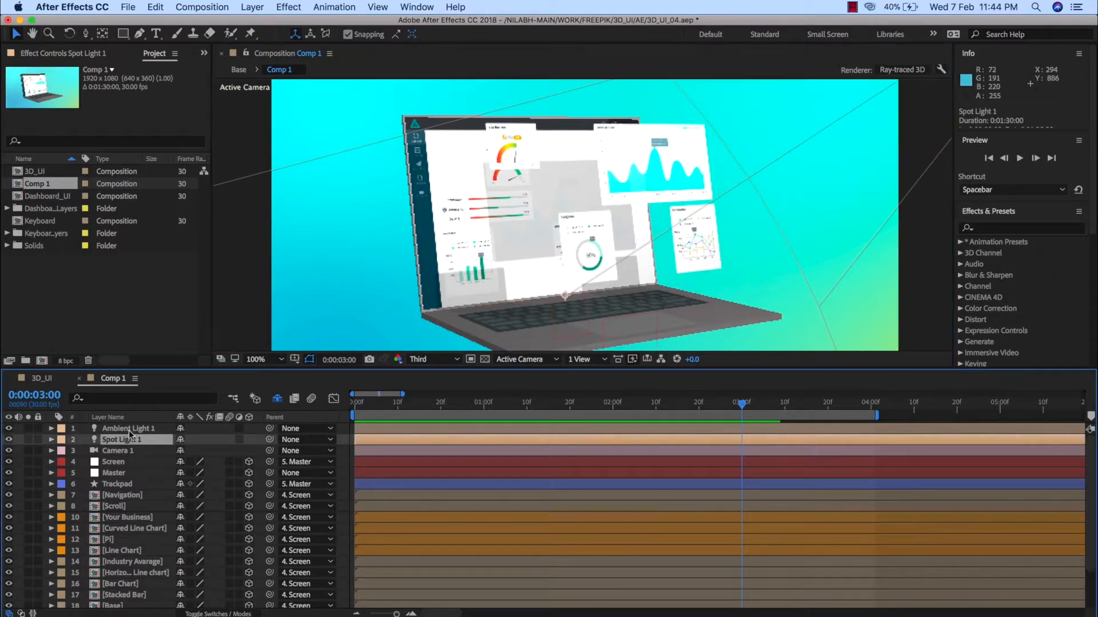
click(52, 440)
click(63, 462)
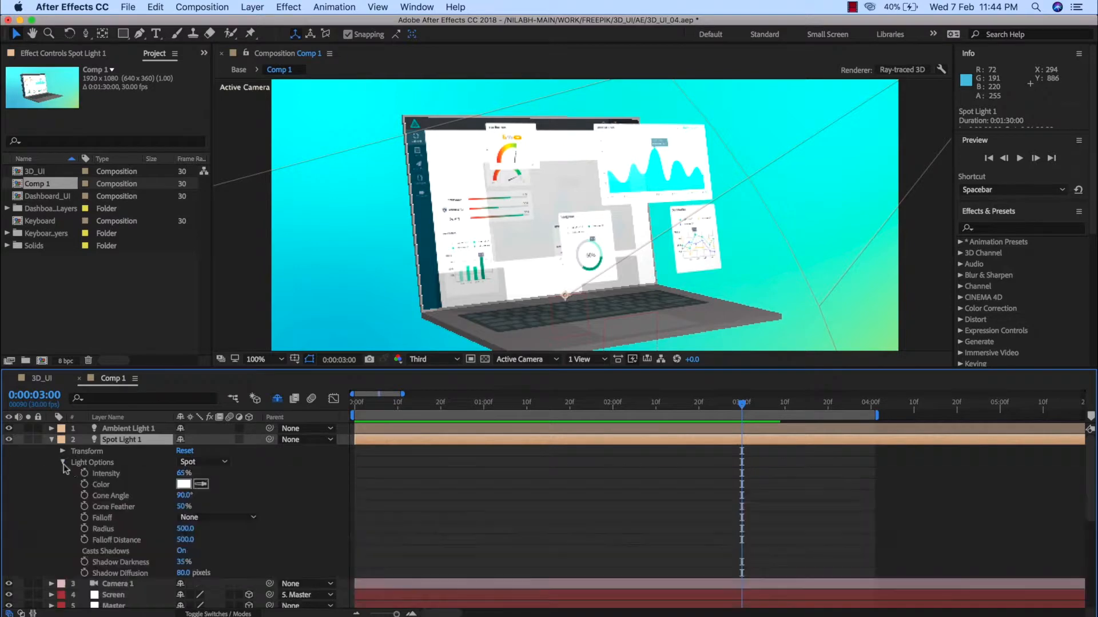
drag(183, 477, 171, 473)
click(183, 474)
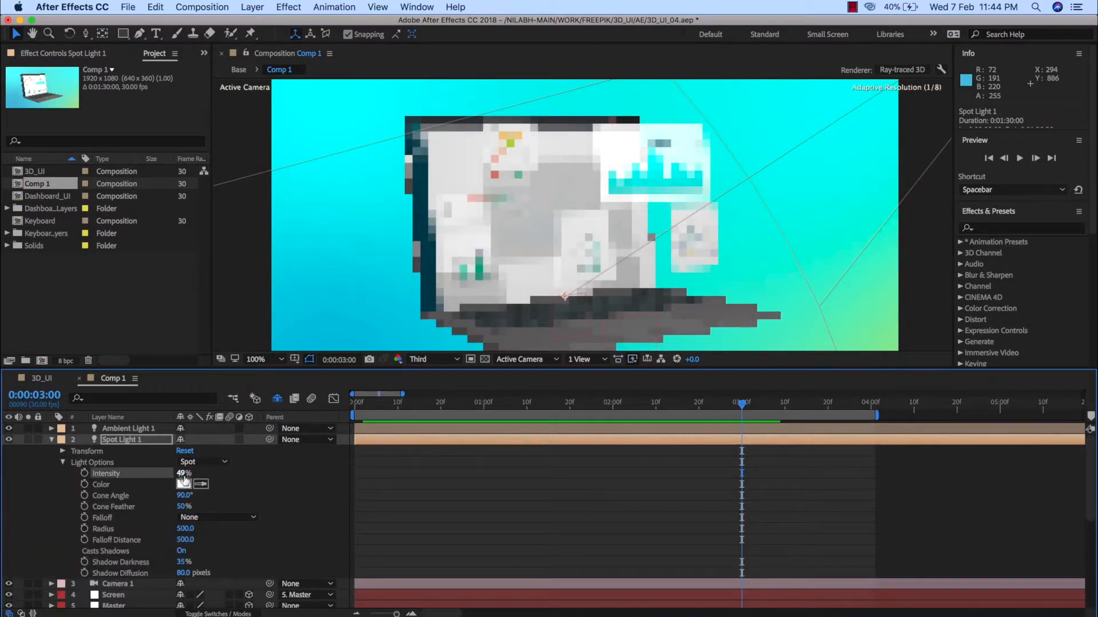
text(50)
key(Return)
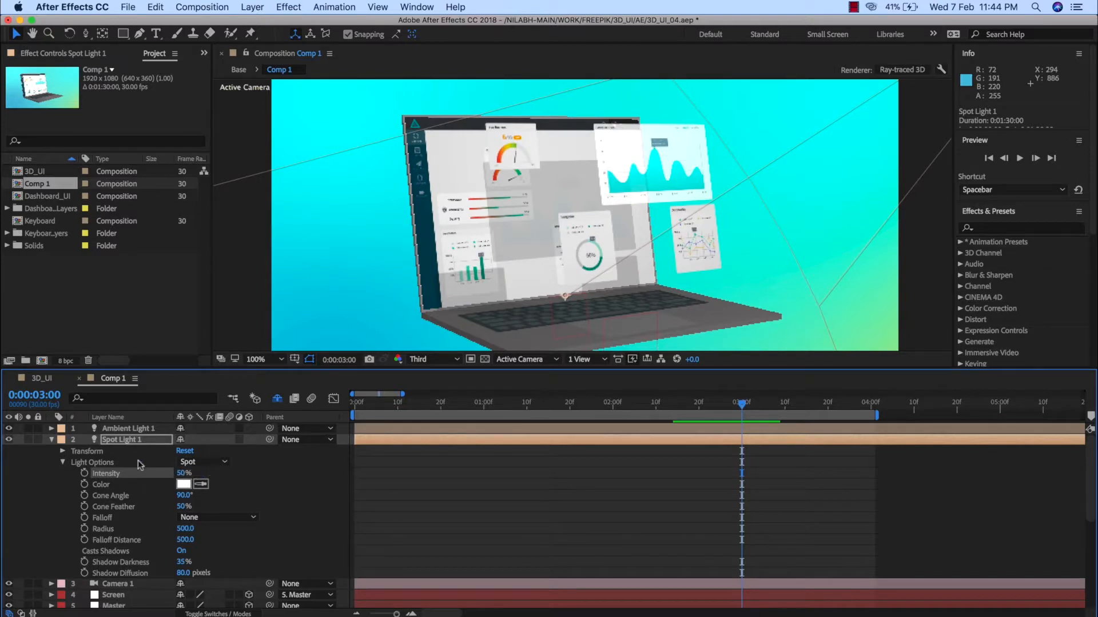
Step: Set the intensity of Ambient Light 1 to 38% and the intensity of Spot Light 1 to 55% in their Light Options
click(121, 429)
click(52, 429)
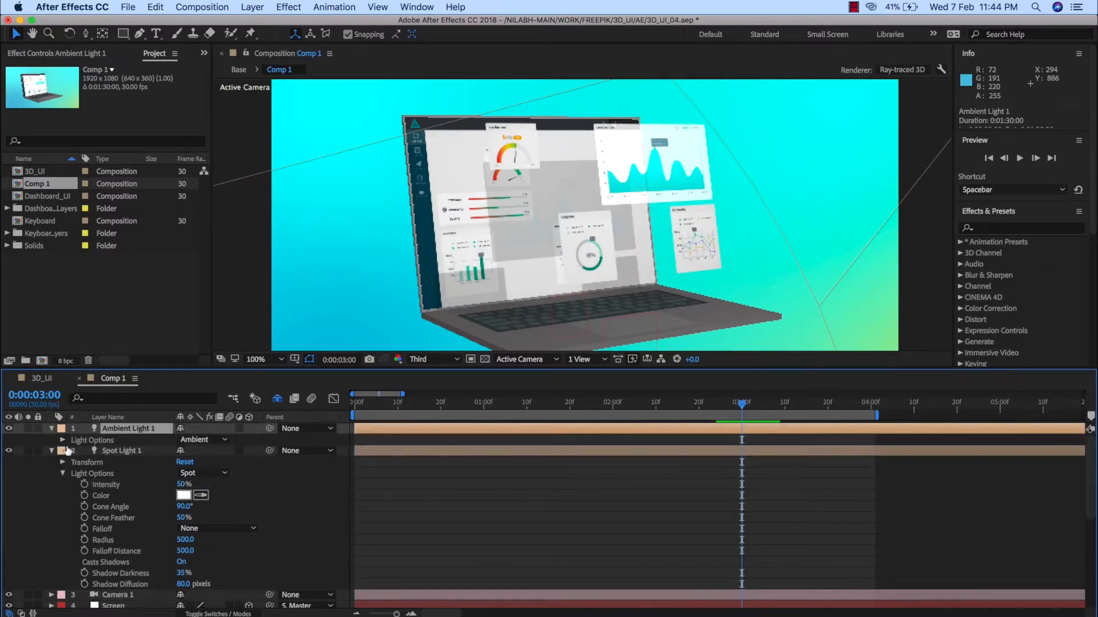
click(62, 440)
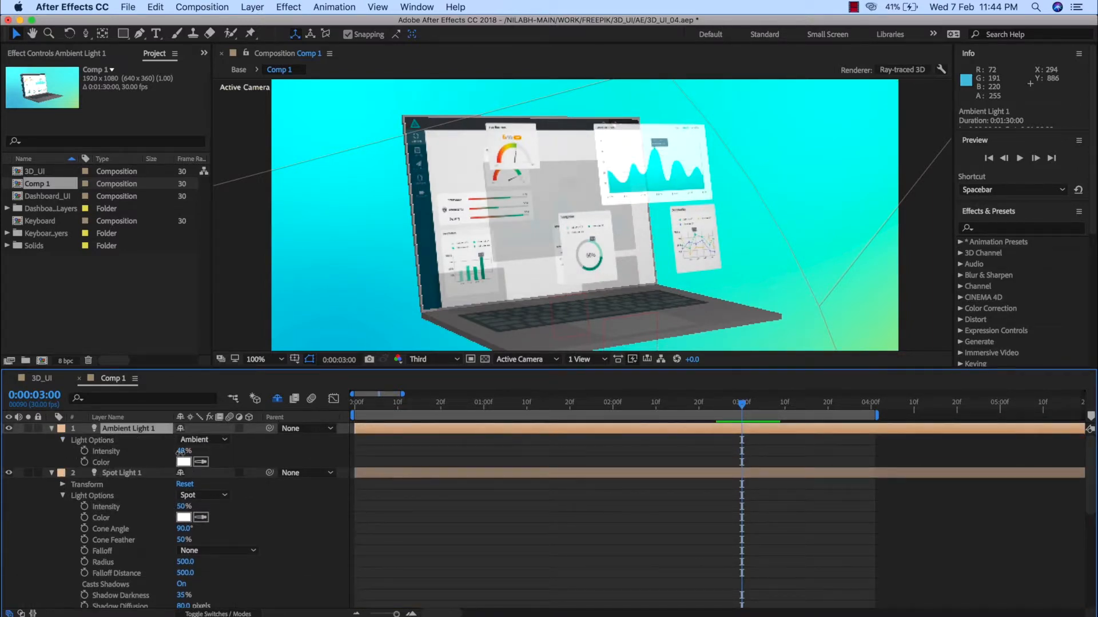
drag(180, 451, 174, 457)
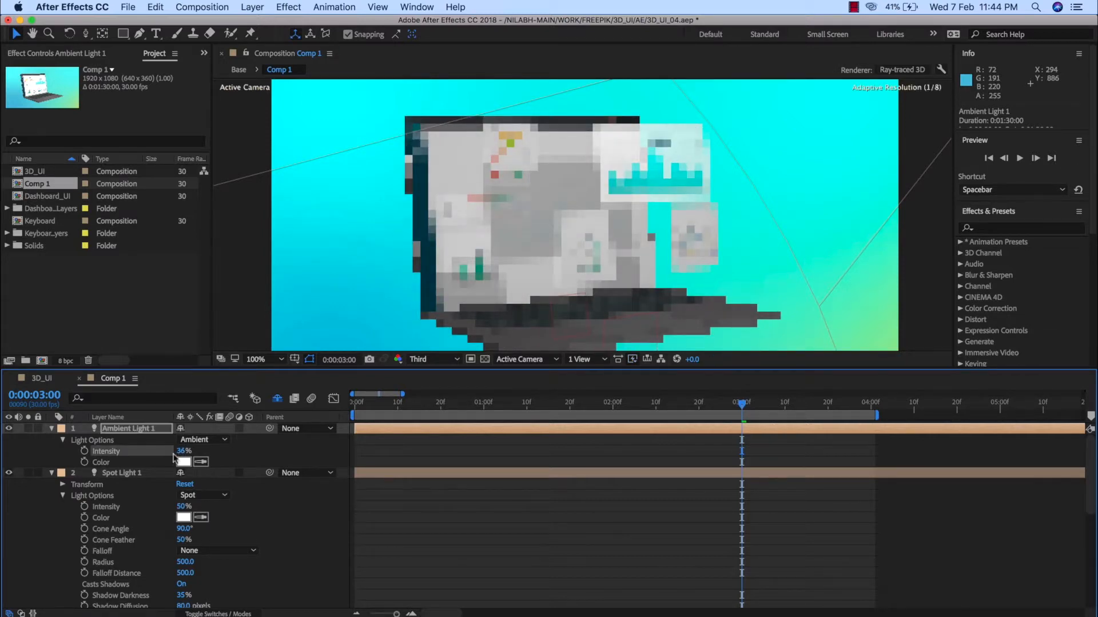
click(184, 452)
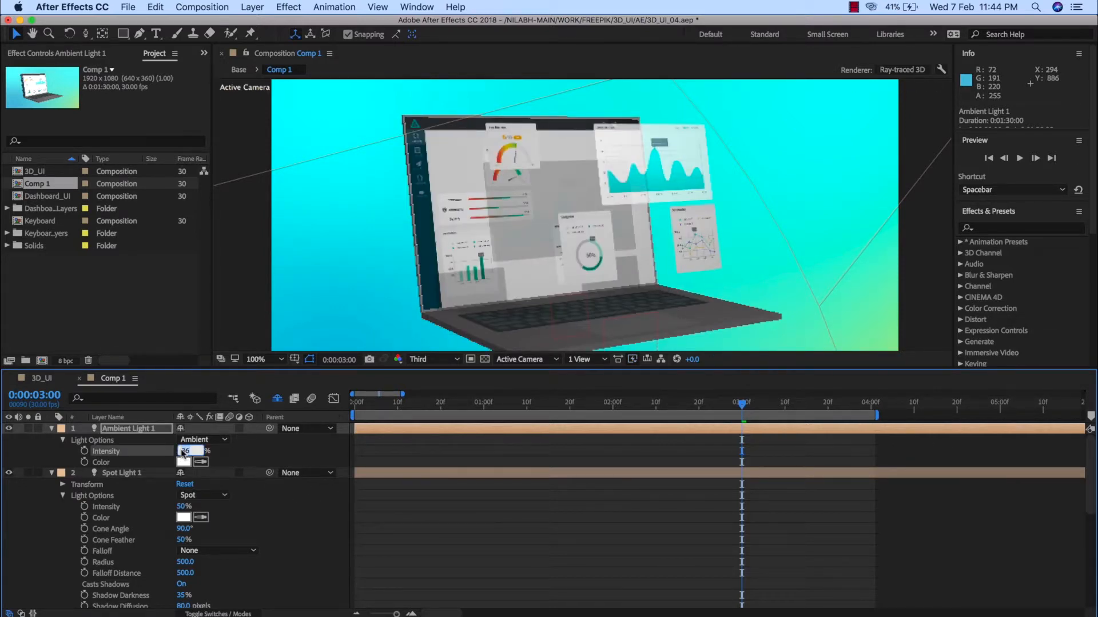
text(38)
key(Return)
drag(184, 506, 188, 500)
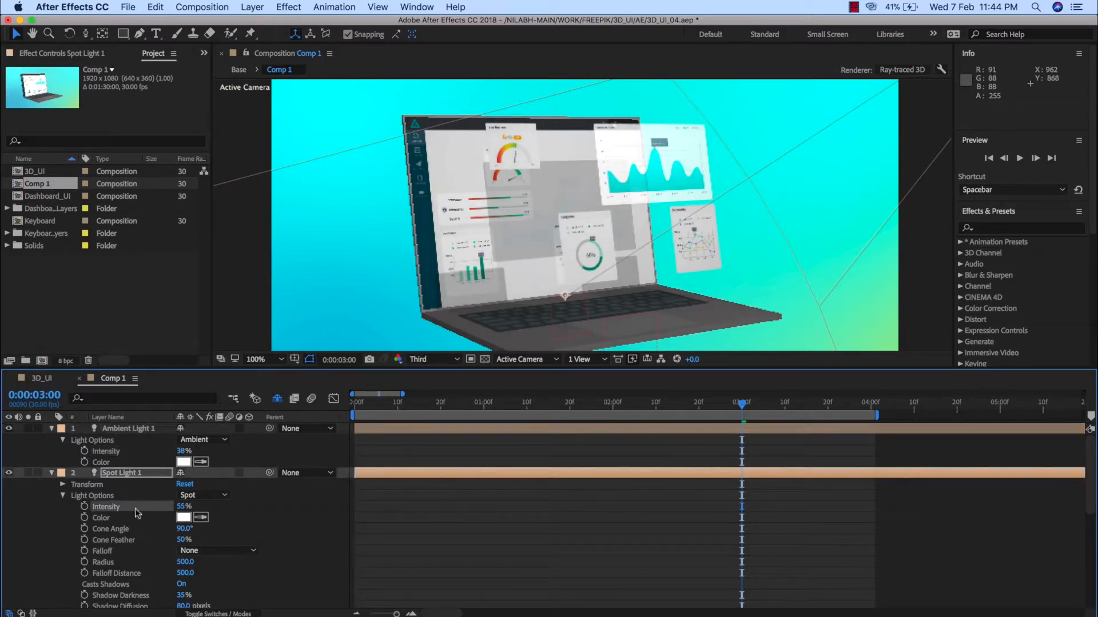
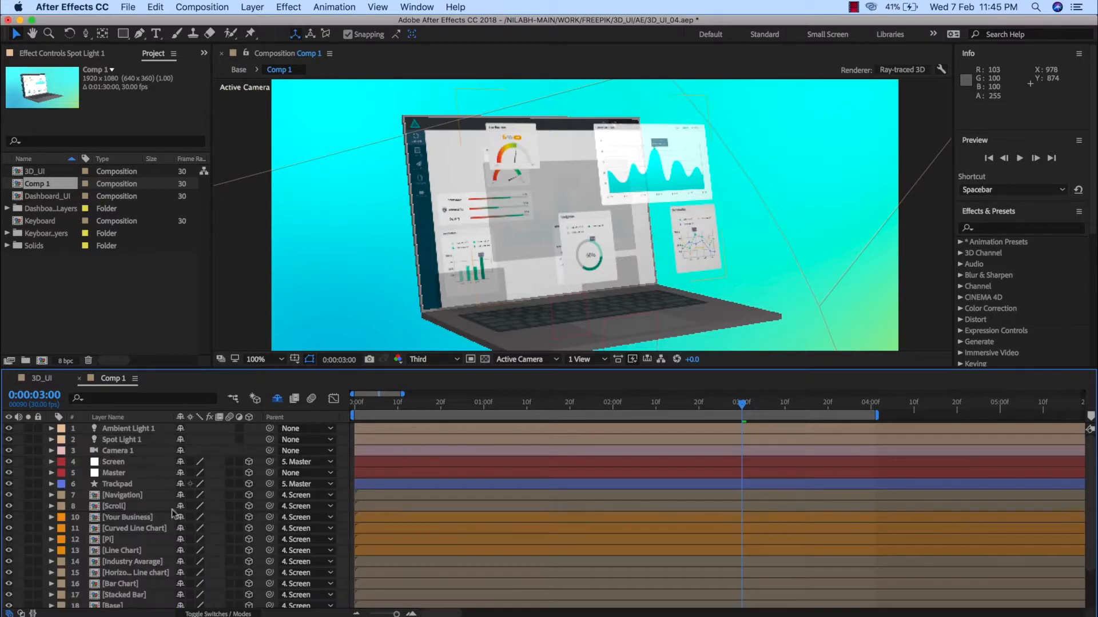
Step: Review the Material Options values of the Curved Line Chart layer
scroll(153, 540, down, 2)
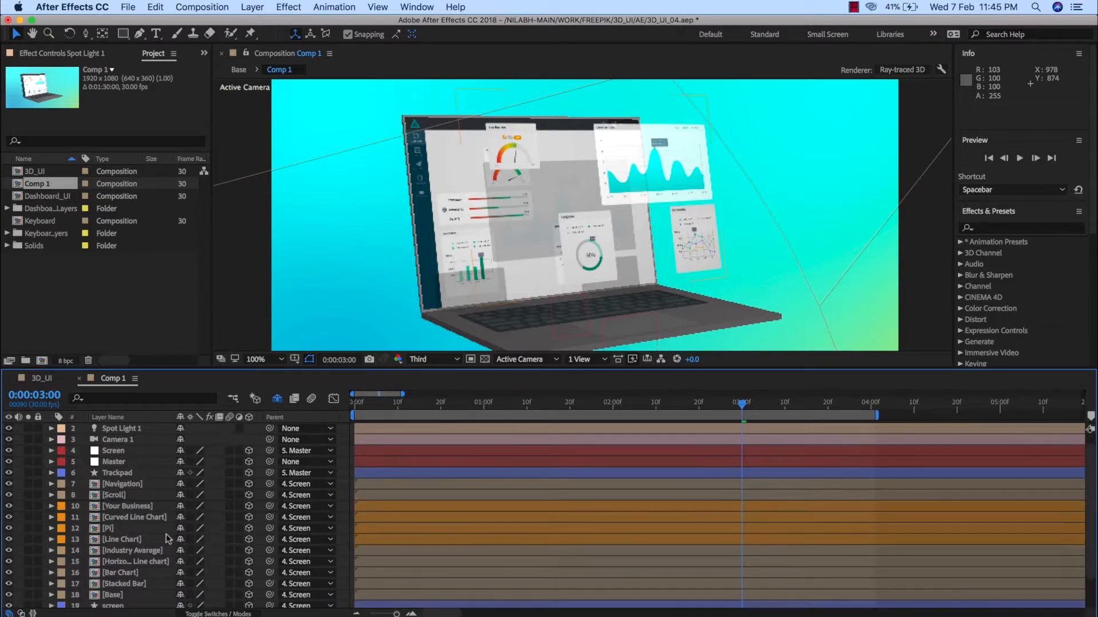
click(136, 507)
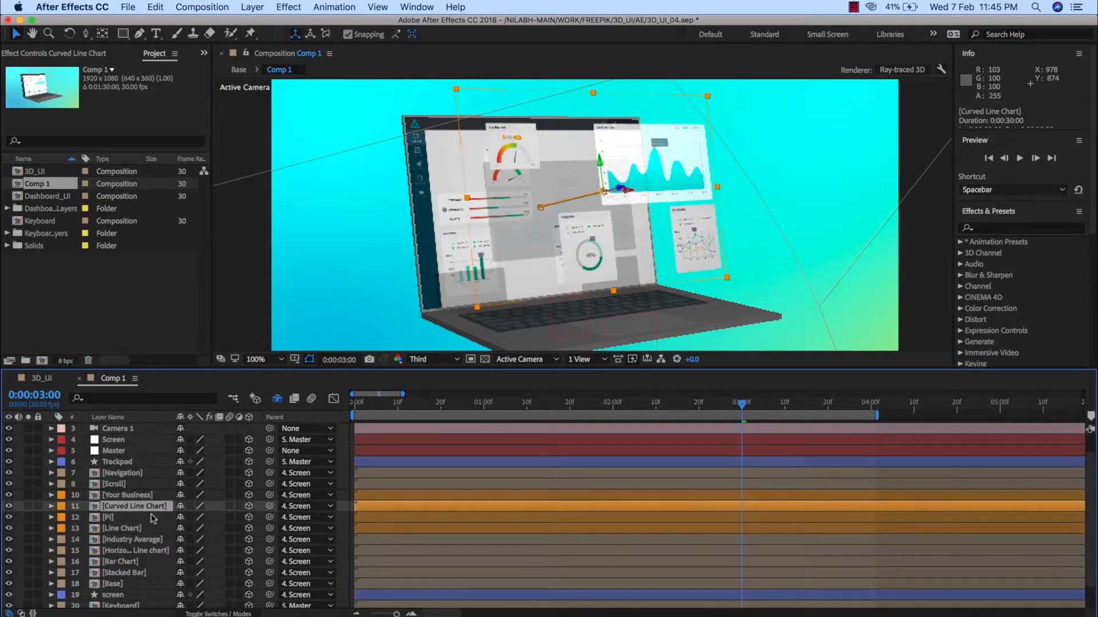
key(p)
key(p)
click(51, 506)
click(63, 540)
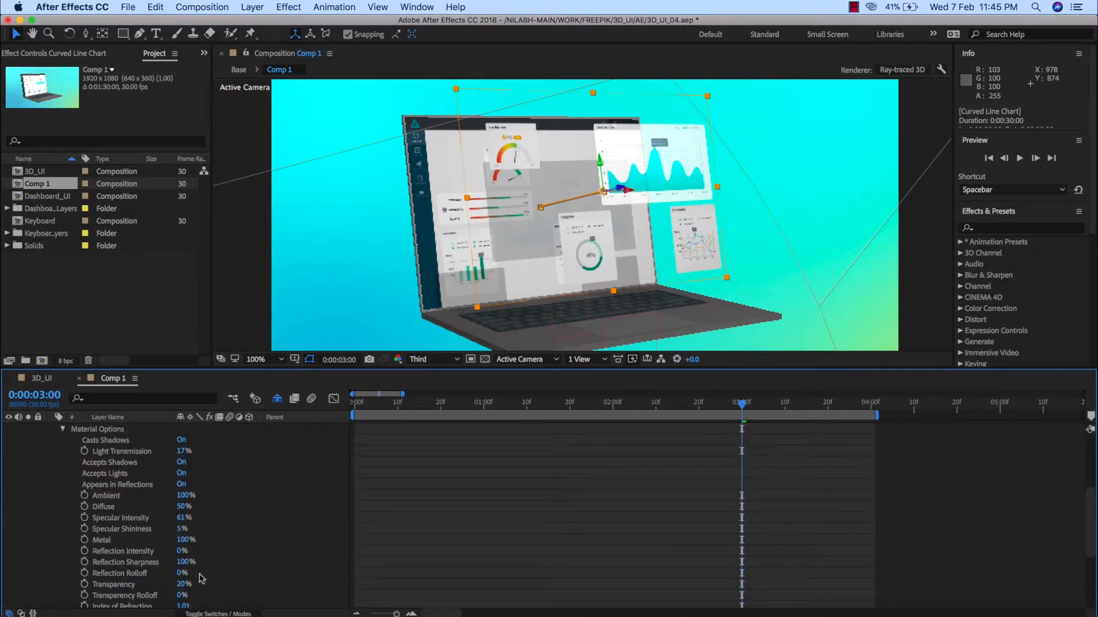
scroll(199, 574, up, 2)
scroll(194, 574, down, 5)
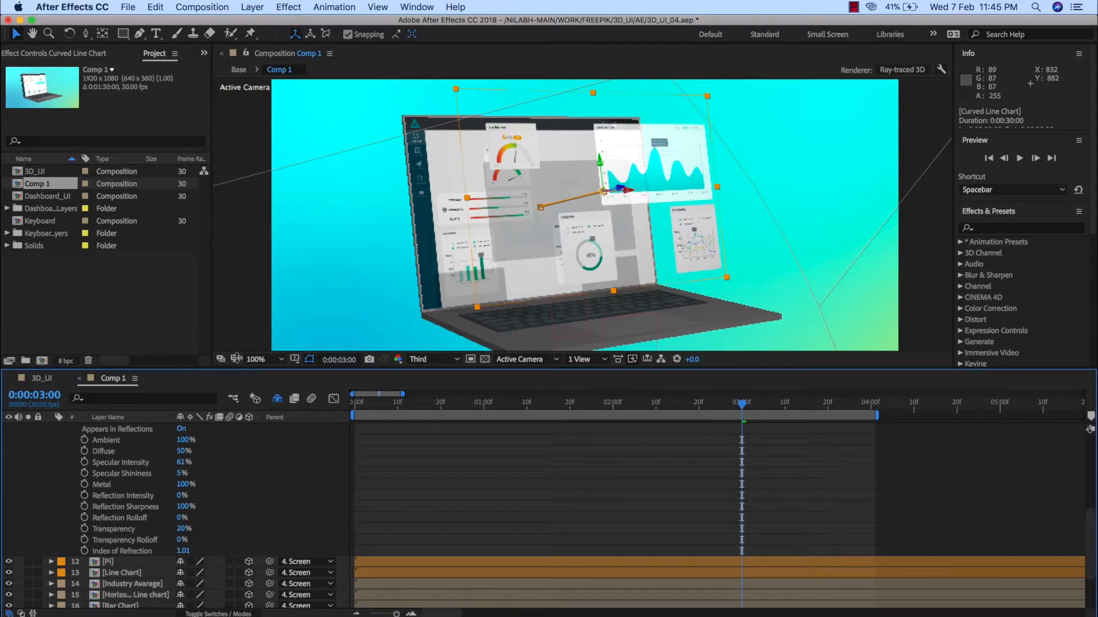
Step: Enlarge the timeline area and set the Pi layer's Index of Refraction to 1.01 and Transparency to 20% in its Material Options
drag(234, 369, 252, 302)
click(51, 494)
click(62, 528)
click(183, 602)
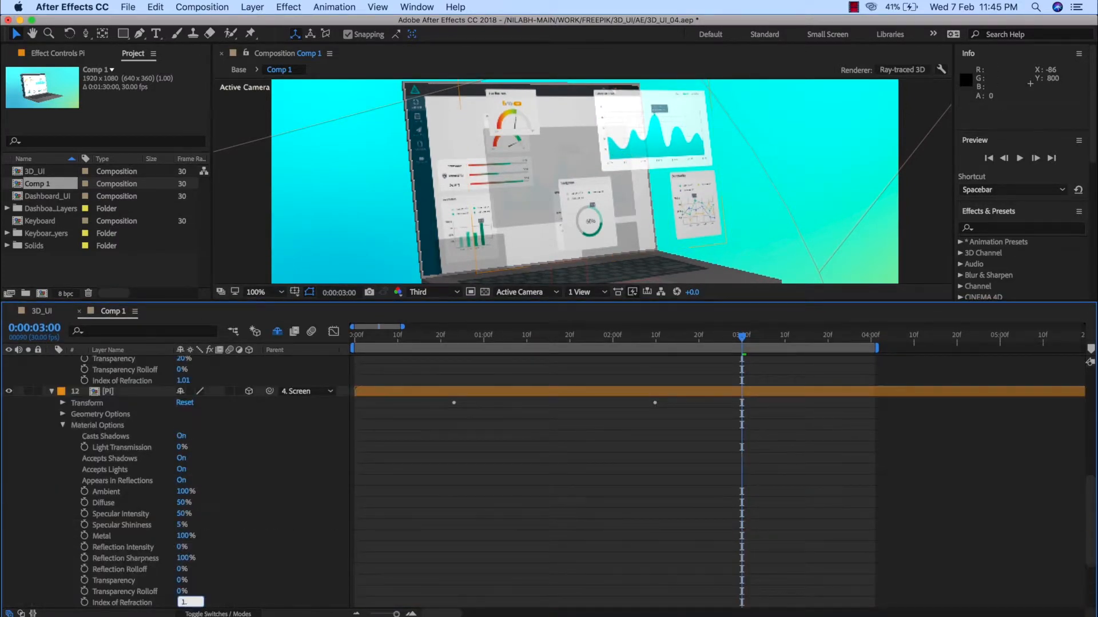
text(1.01)
key(Return)
click(180, 580)
scroll(215, 520, up, 3)
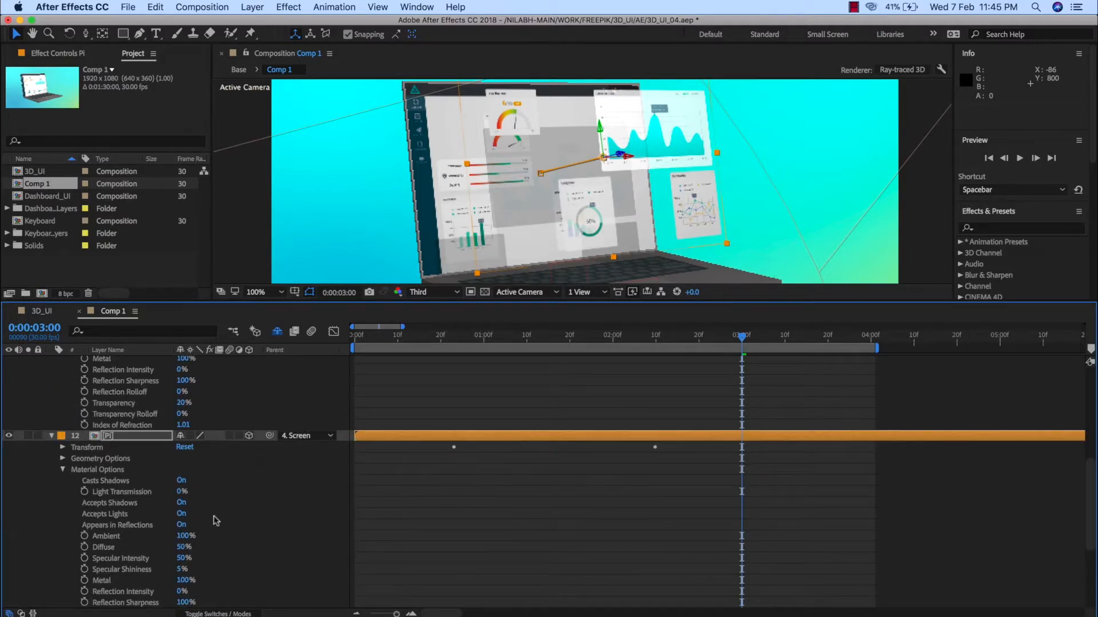
Step: Set the Pi layer's Specular Intensity to 61% and Light Transmission to 17%
scroll(216, 520, down, 1)
click(183, 558)
text(61)
key(Return)
scroll(196, 529, up, 6)
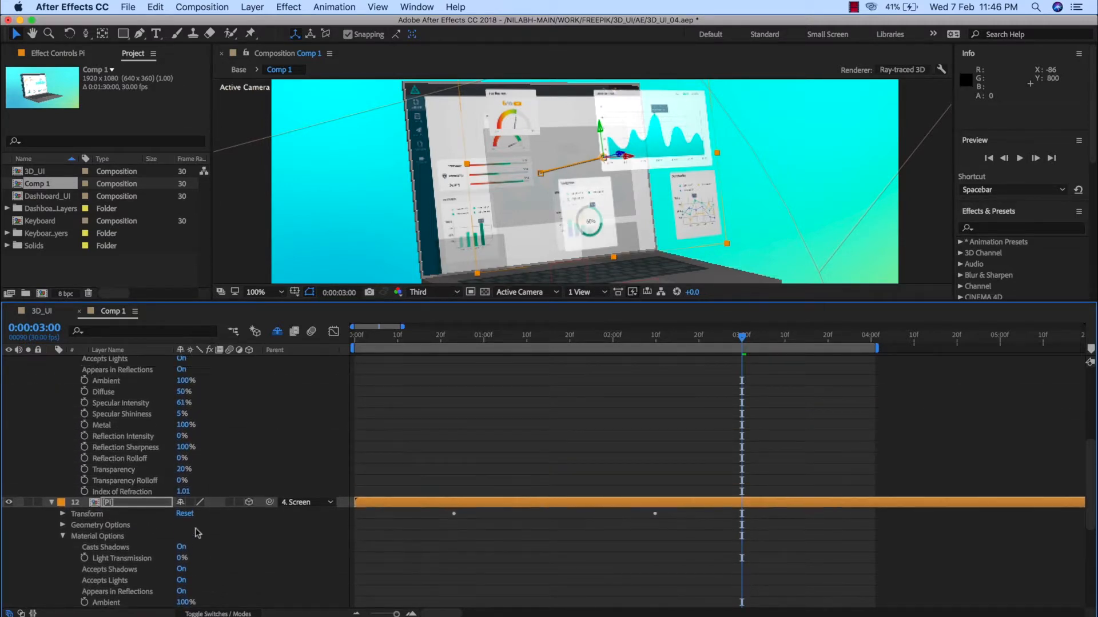
scroll(196, 534, down, 6)
click(181, 481)
text(17)
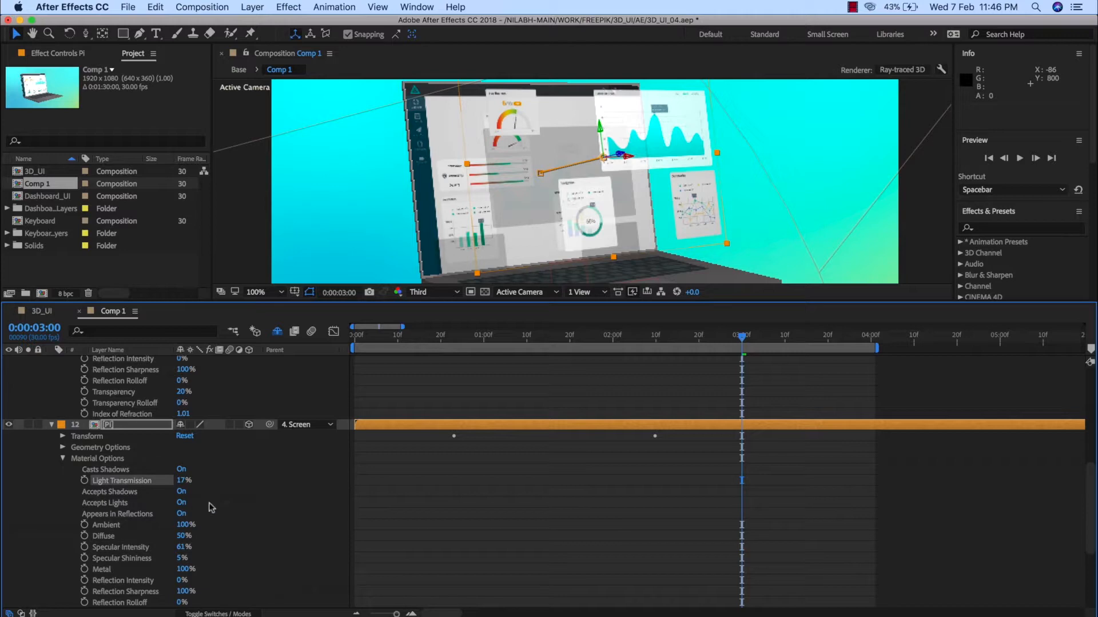
Step: Expand the Line Chart layer's Material Options and adjust its material values, using the Pi layer's settings as reference
scroll(212, 507, down, 5)
click(51, 536)
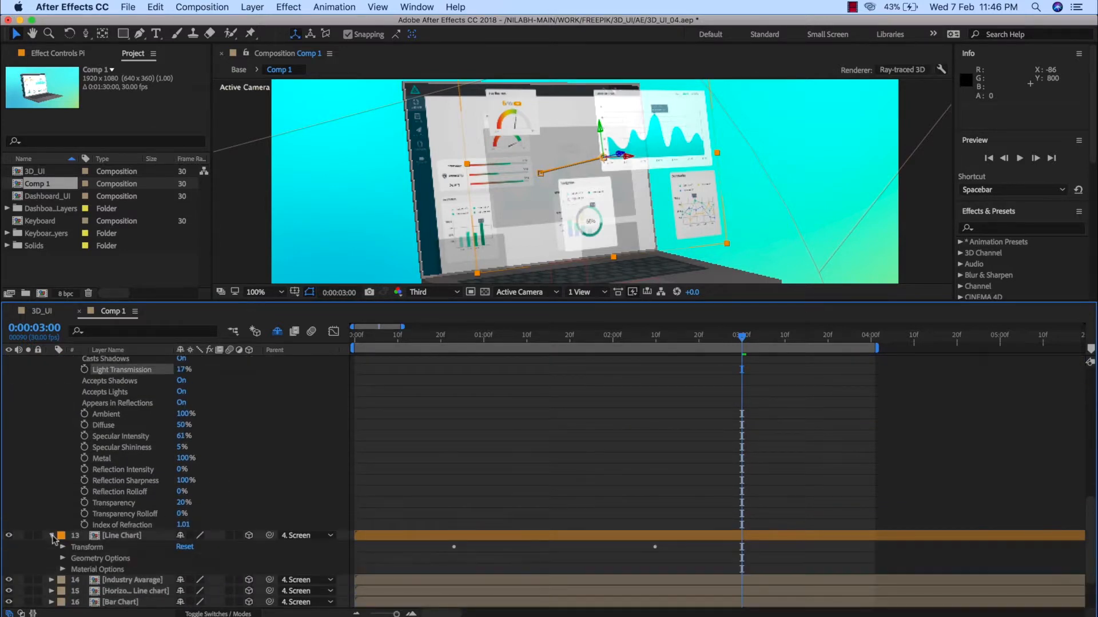
click(63, 569)
scroll(184, 491, down, 3)
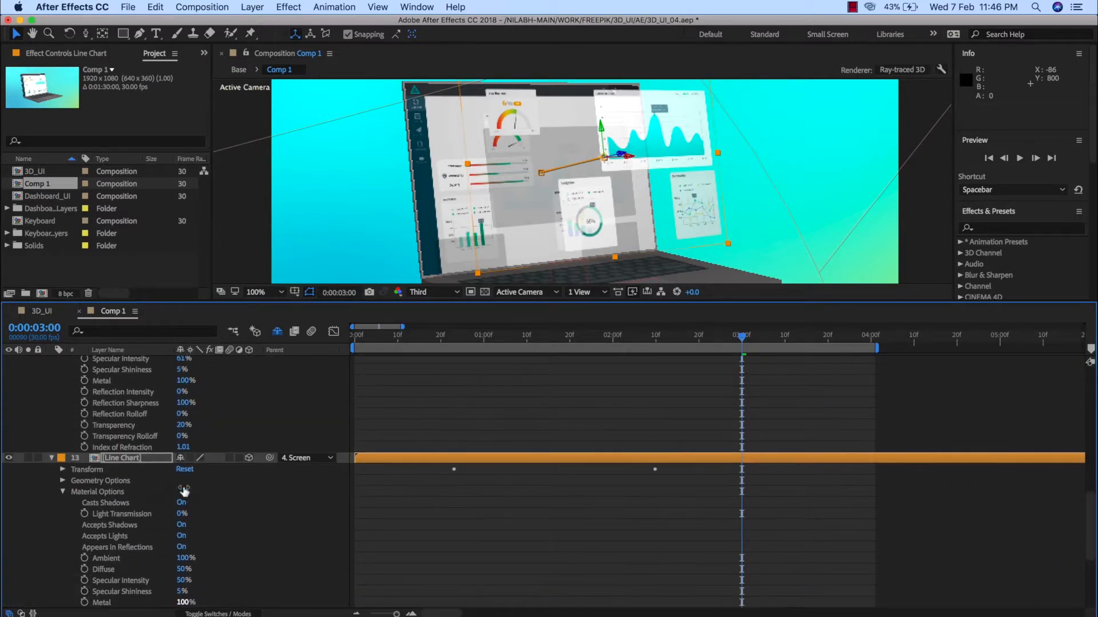
scroll(182, 514, down, 3)
scroll(179, 523, up, 6)
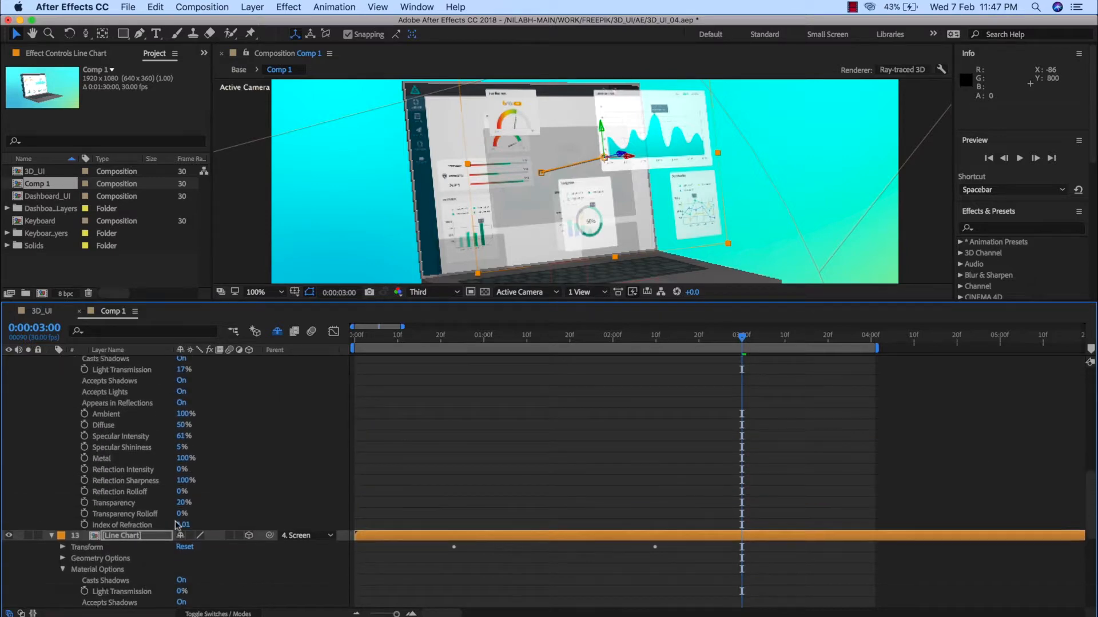
scroll(182, 514, down, 8)
drag(181, 403, 190, 380)
Step: Set the Your Business layer's Specular Intensity to 61% and increase its Transparency in the Material Options
scroll(149, 498, up, 20)
scroll(139, 505, down, 3)
drag(181, 448, 187, 447)
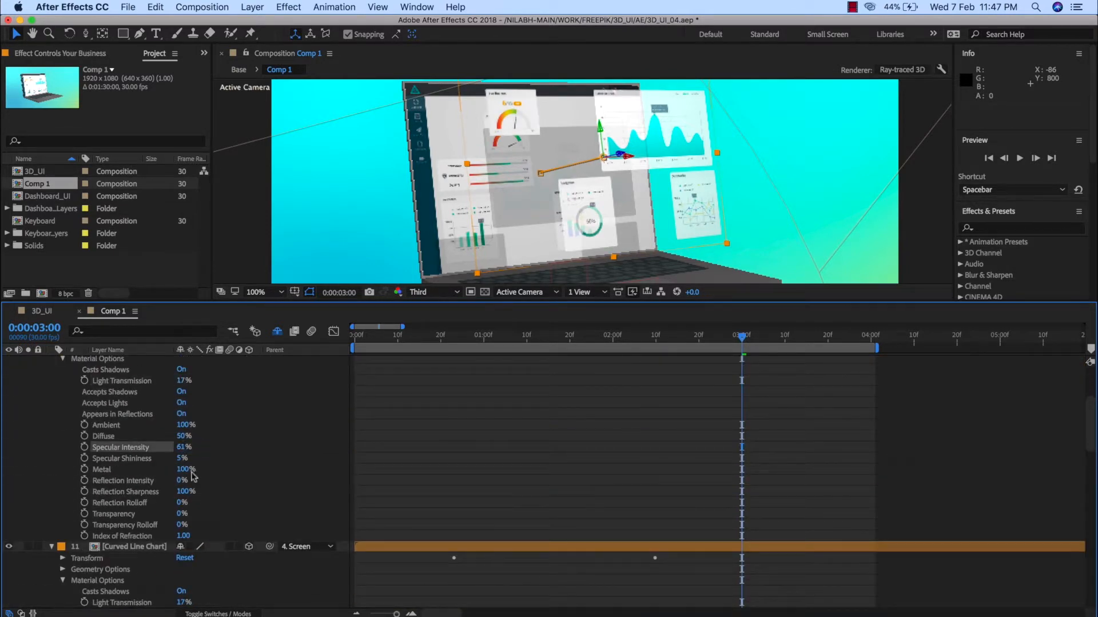
scroll(195, 523, down, 5)
scroll(194, 520, up, 7)
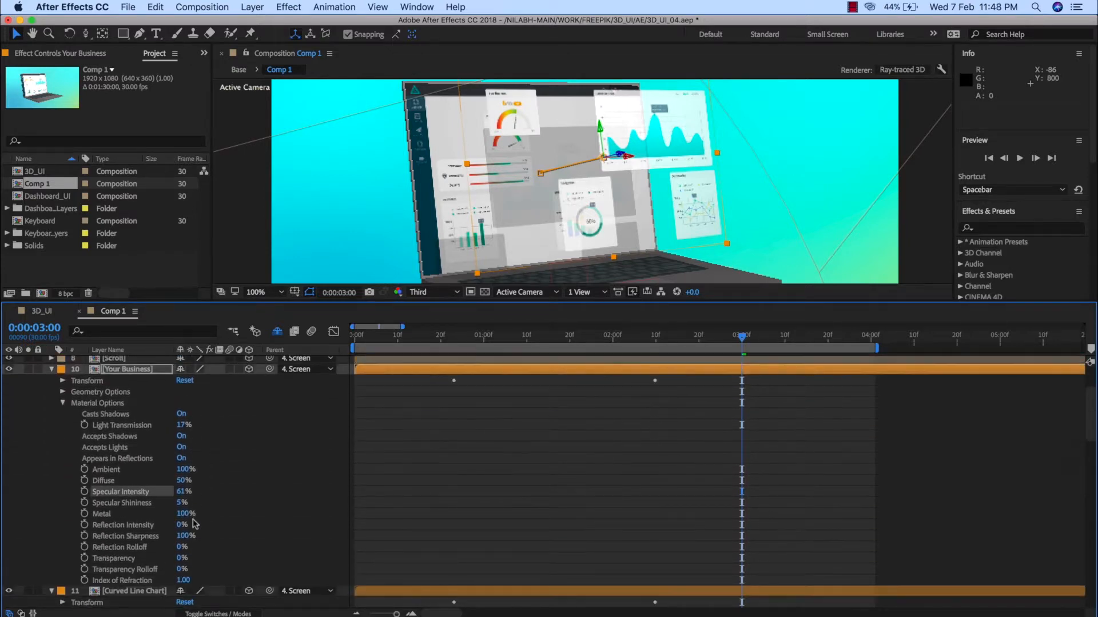
drag(180, 558, 192, 558)
click(505, 495)
Step: Collapse all layer properties, enlarge the composition viewer and scrub to 0:00:02:12 to check the charts
scroll(91, 460, up, 5)
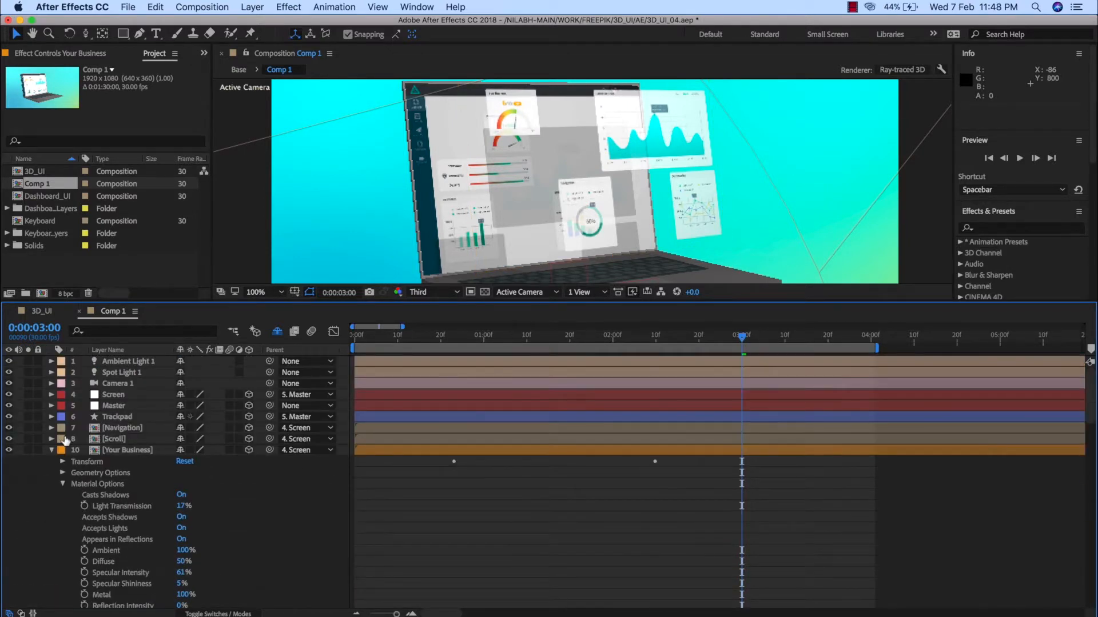
scroll(245, 509, down, 8)
key(u)
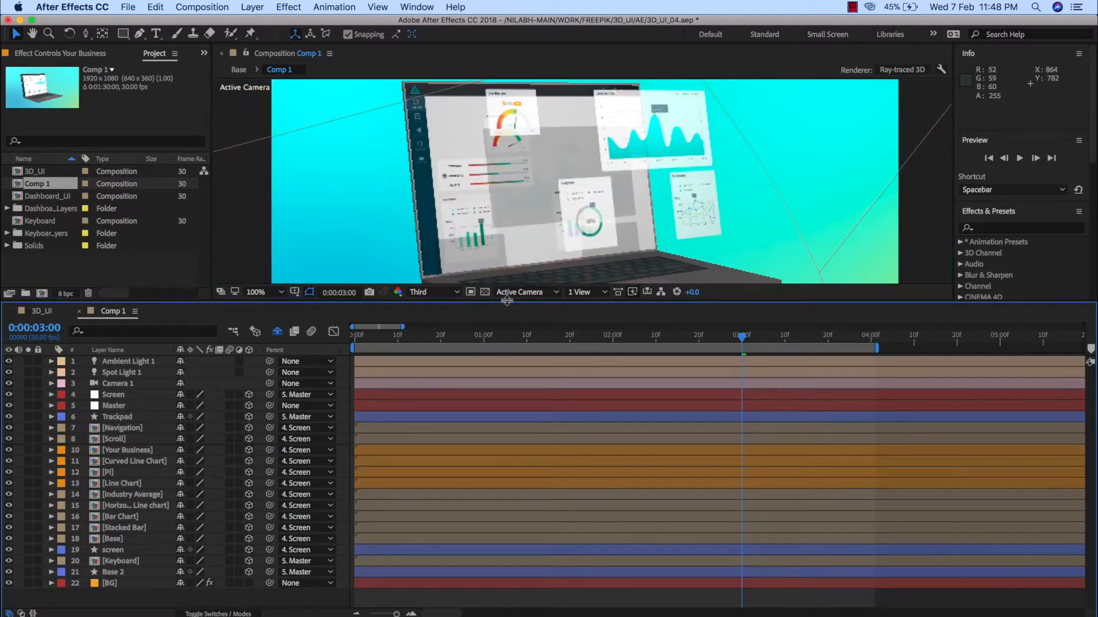
drag(506, 301, 518, 396)
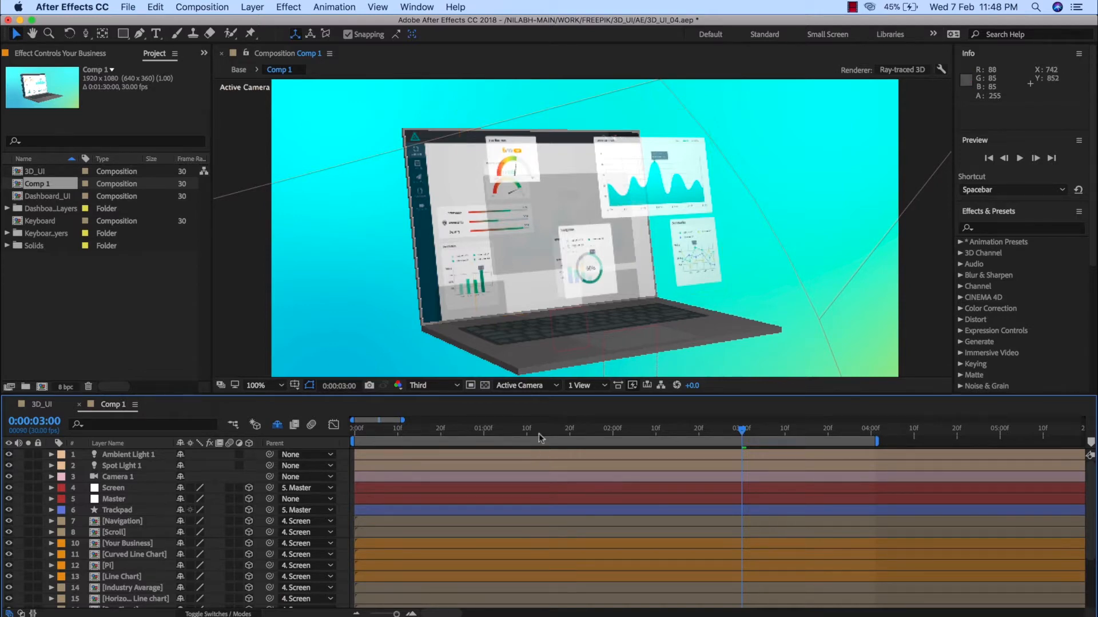
drag(741, 430, 623, 437)
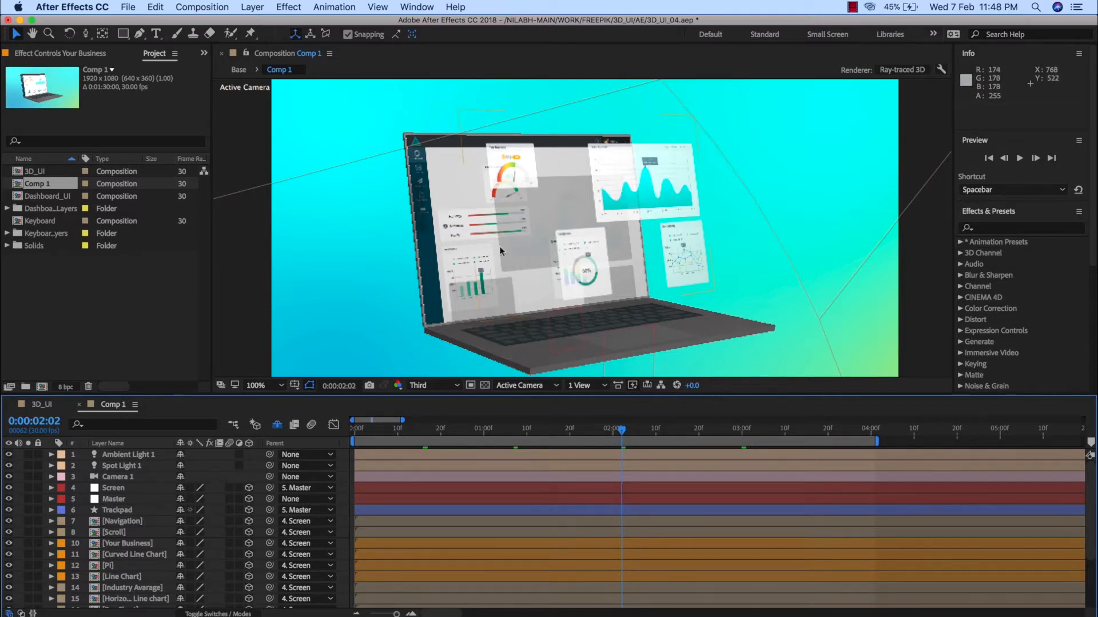
drag(624, 433, 664, 434)
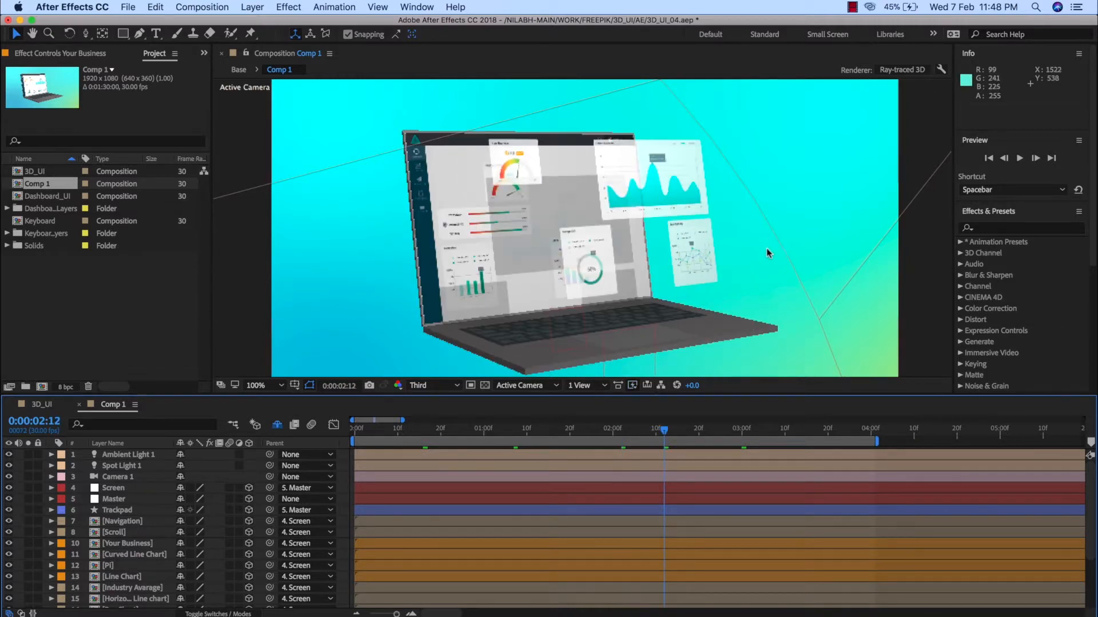
Step: Select Spot Light 1 and show the scene from Custom View 1
click(135, 466)
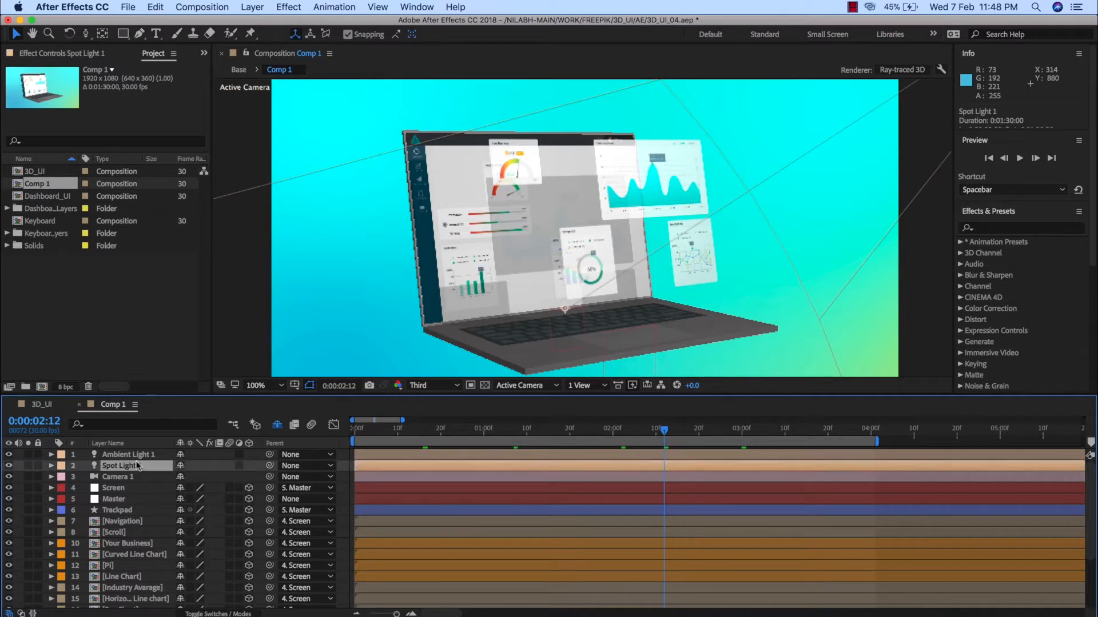
key(comma)
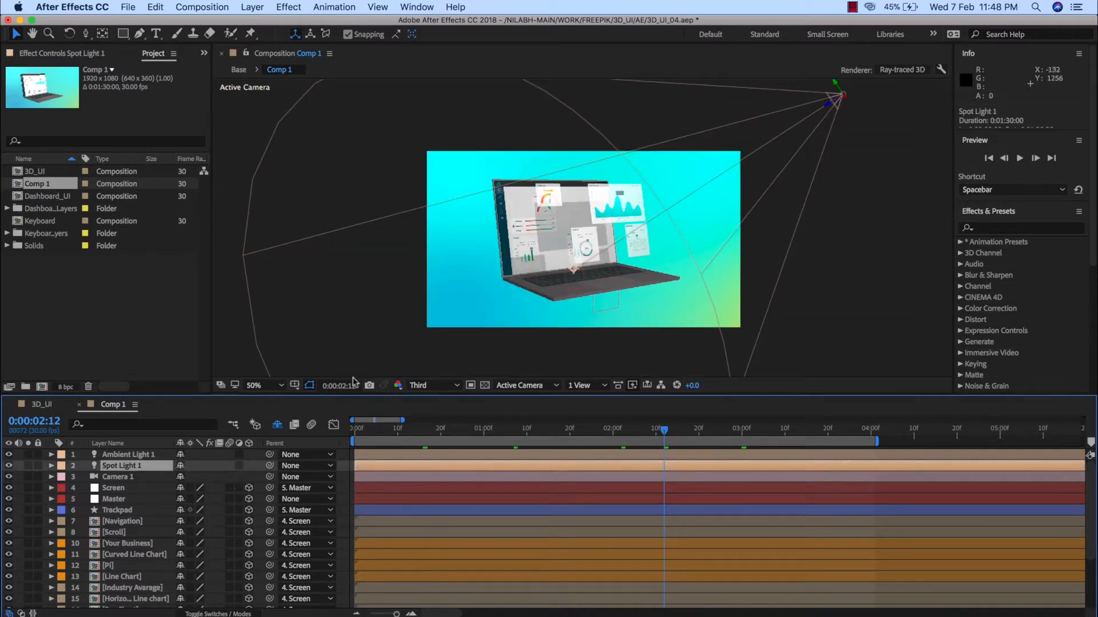
click(517, 387)
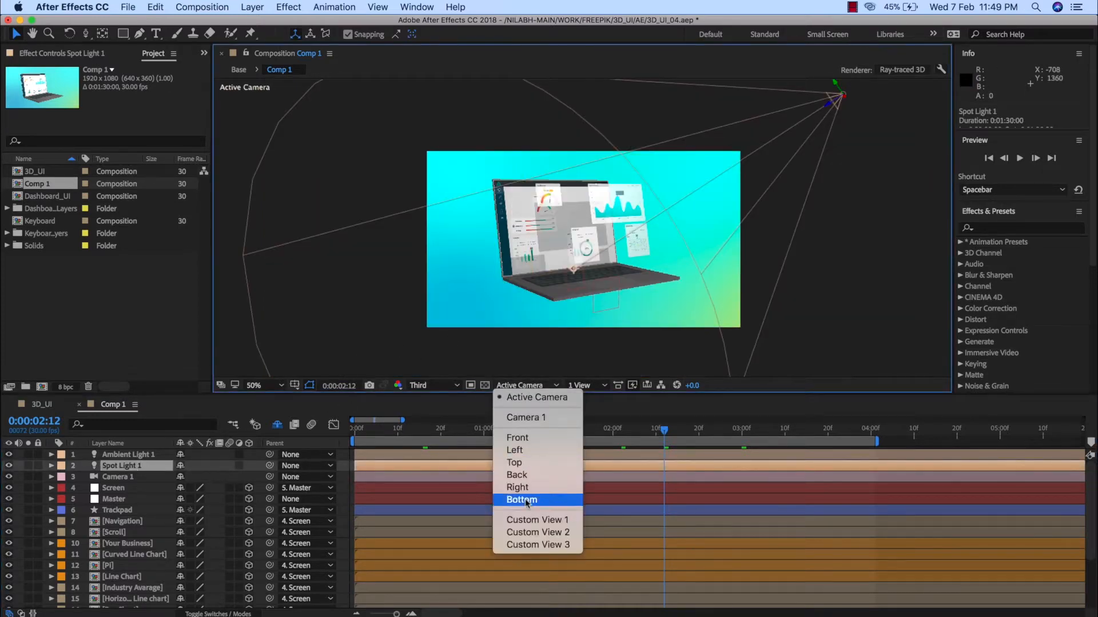
click(532, 519)
scroll(657, 292, down, 1)
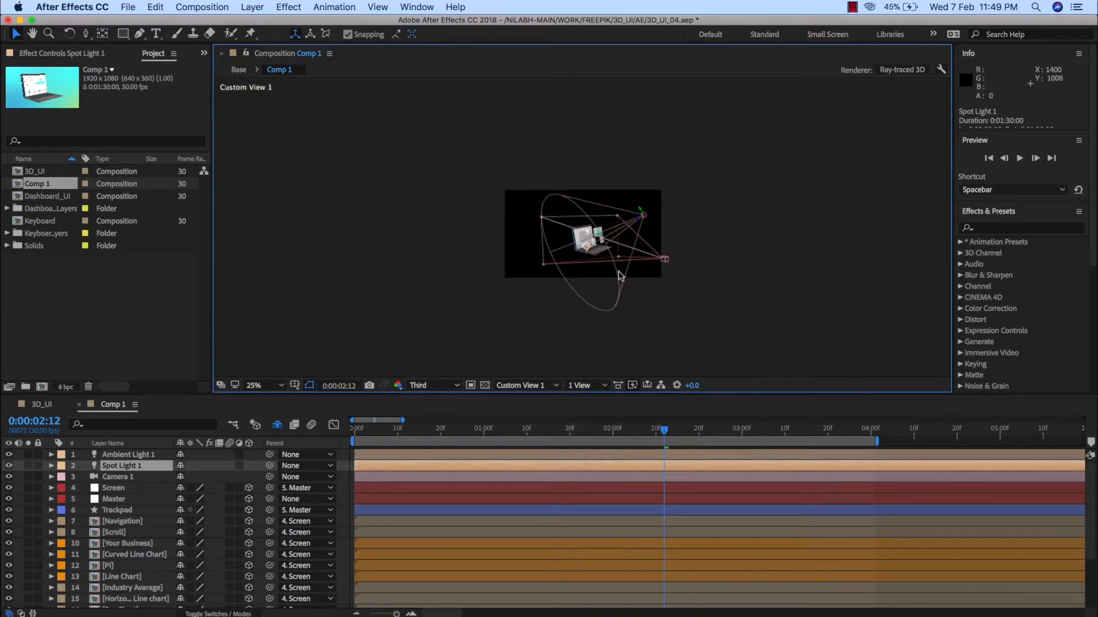
scroll(655, 290, up, 2)
Step: Move Spot Light 1 closer to the laptop along its X axis and shift its point of interest to 1120.1, 842.2, -58.9
drag(653, 289, 696, 244)
key(c)
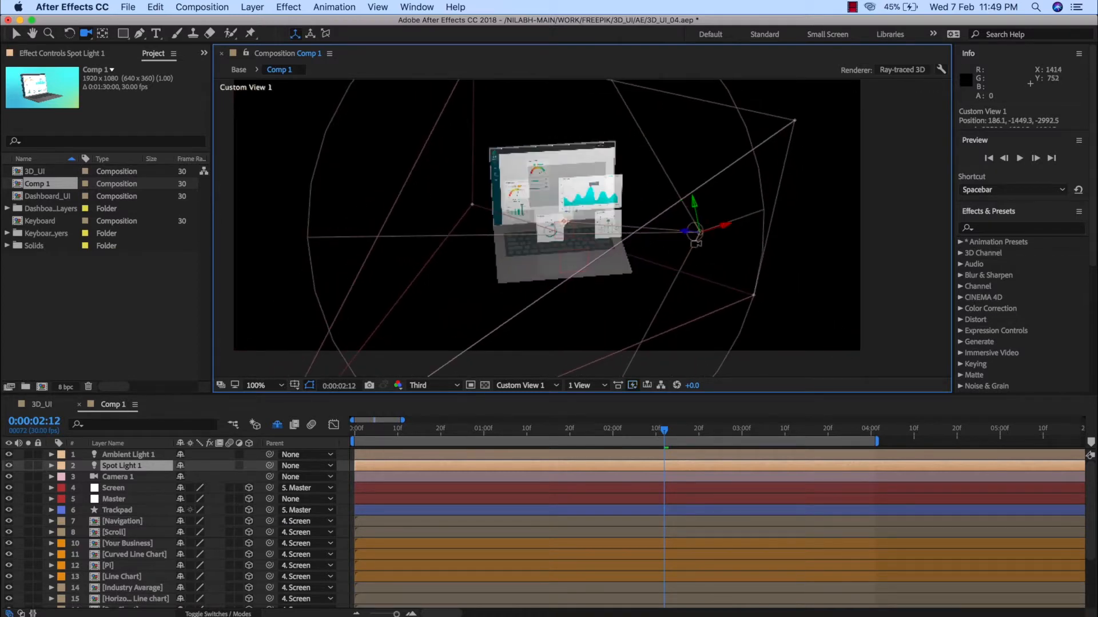
key(v)
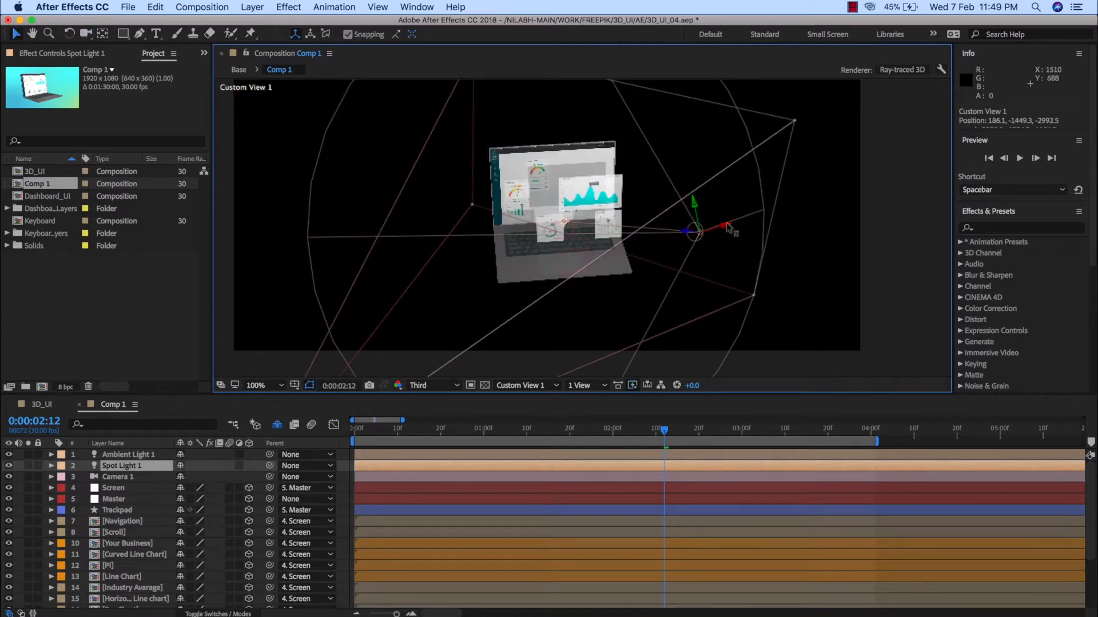
drag(716, 226, 690, 235)
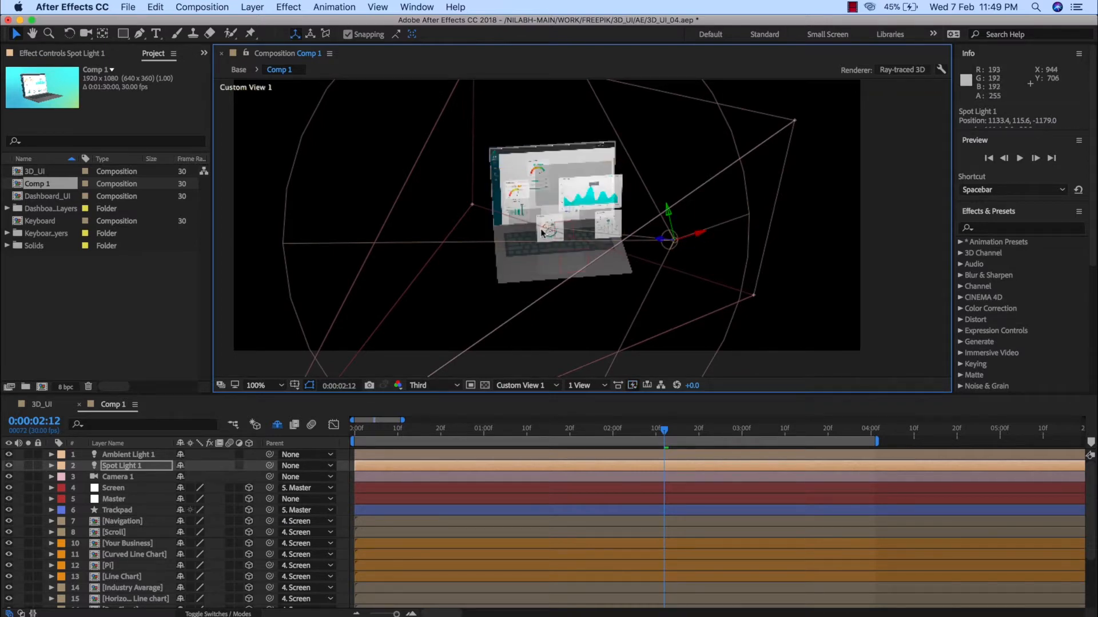
drag(549, 232, 577, 225)
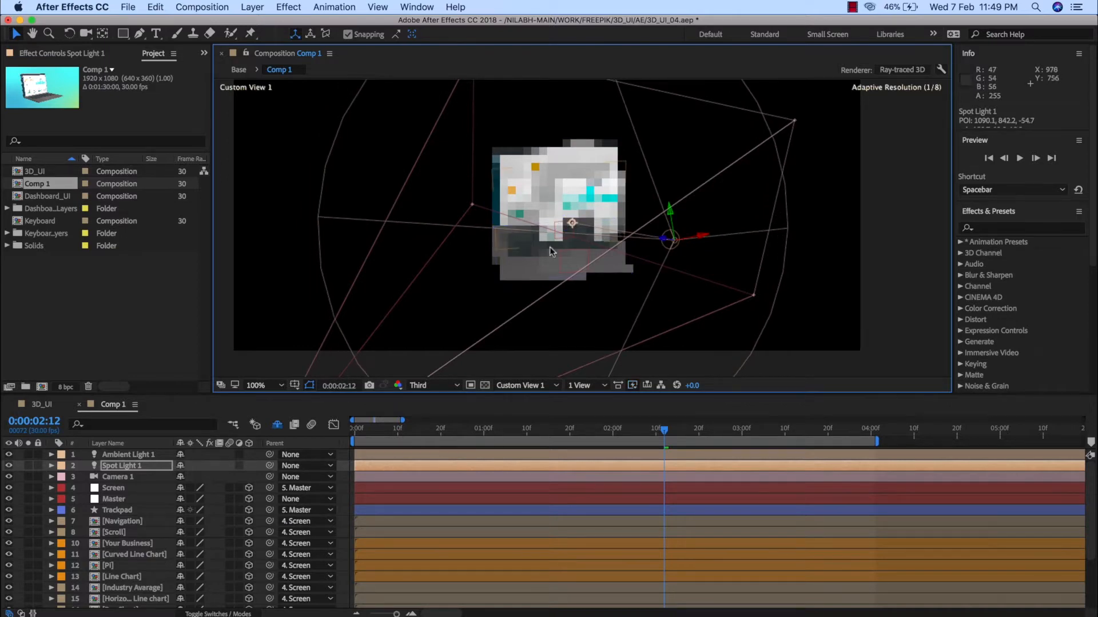
Step: Return to the Active Camera view and preview the animation from 0:00:00:00
click(552, 389)
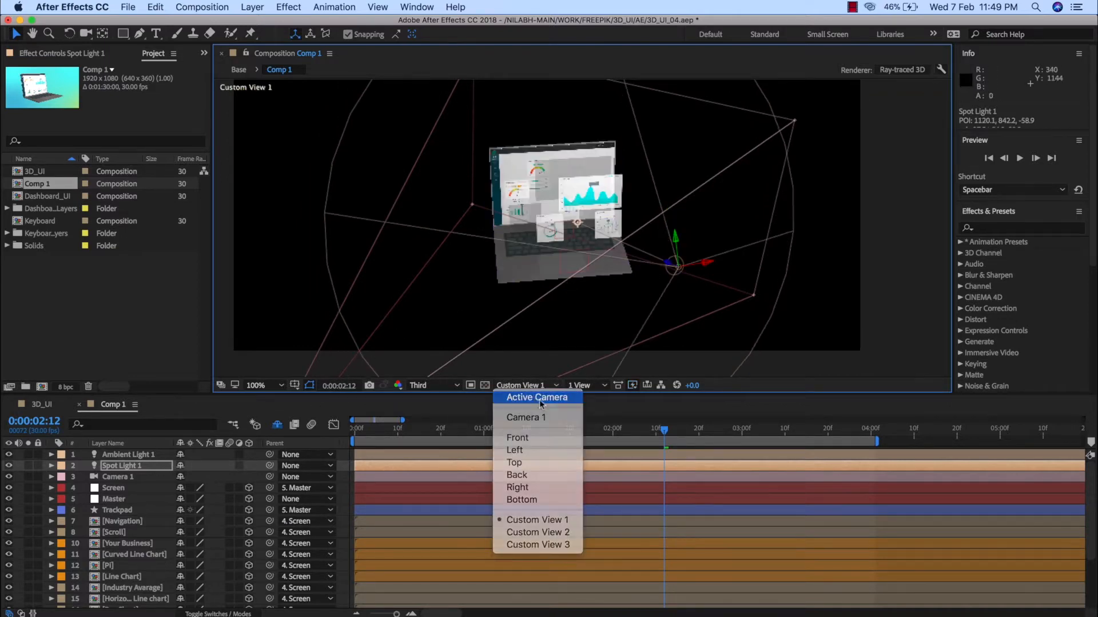
click(524, 397)
drag(599, 231, 631, 268)
key(v)
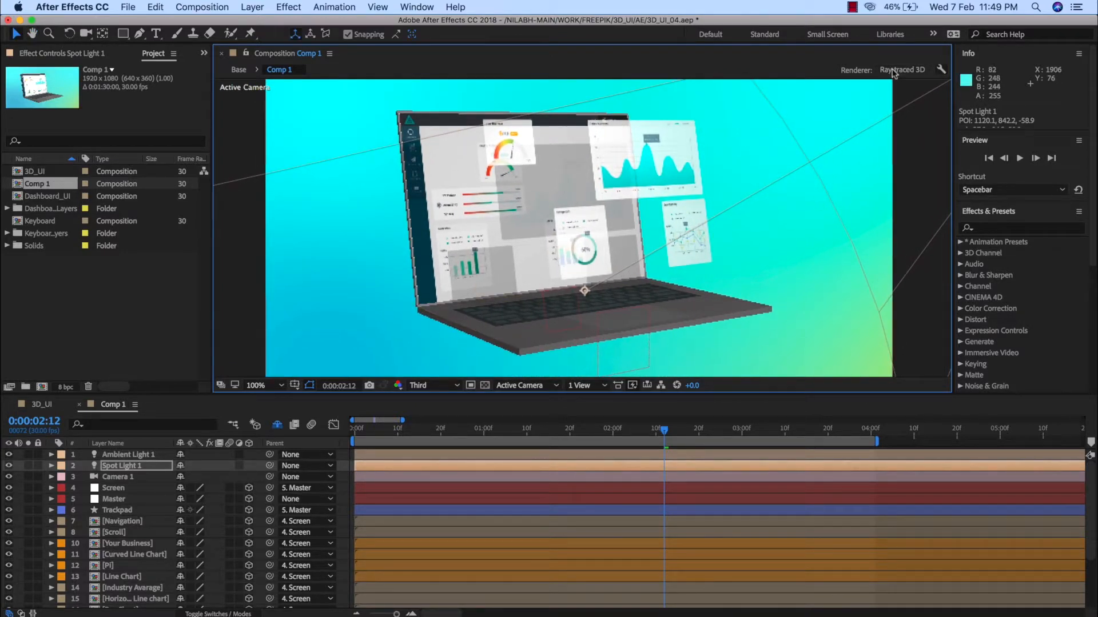
drag(660, 436, 371, 432)
key(space)
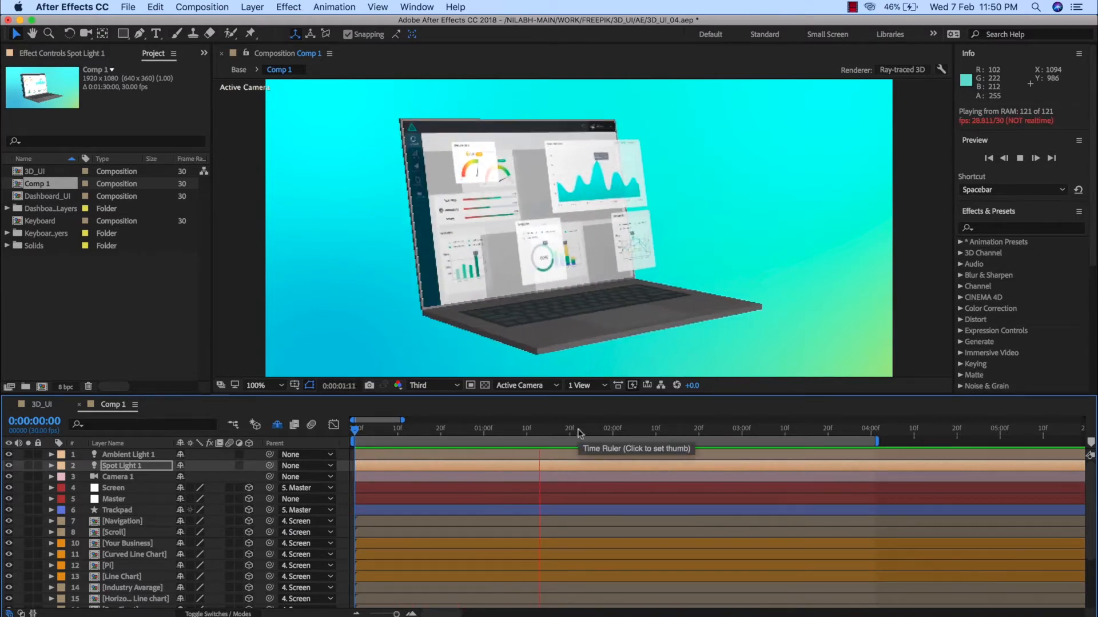
Step: Stop the preview, go to 0:00:01:14 and reveal the Position keyframes of the Your Business, Curved Line Chart, Pi and Line Chart layers
key(space)
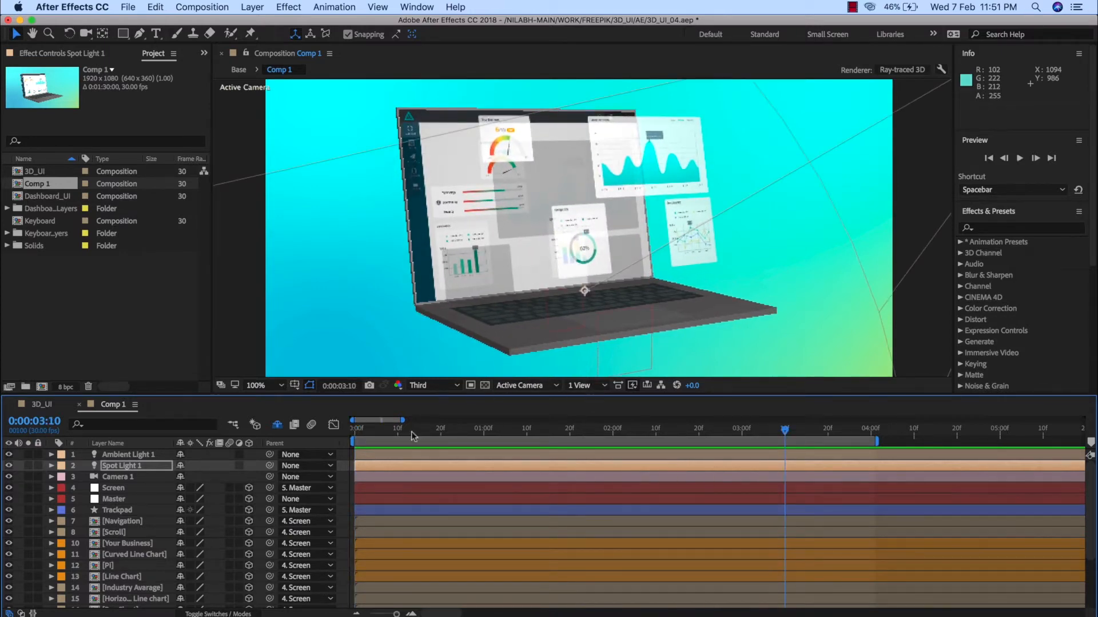
drag(410, 431, 543, 434)
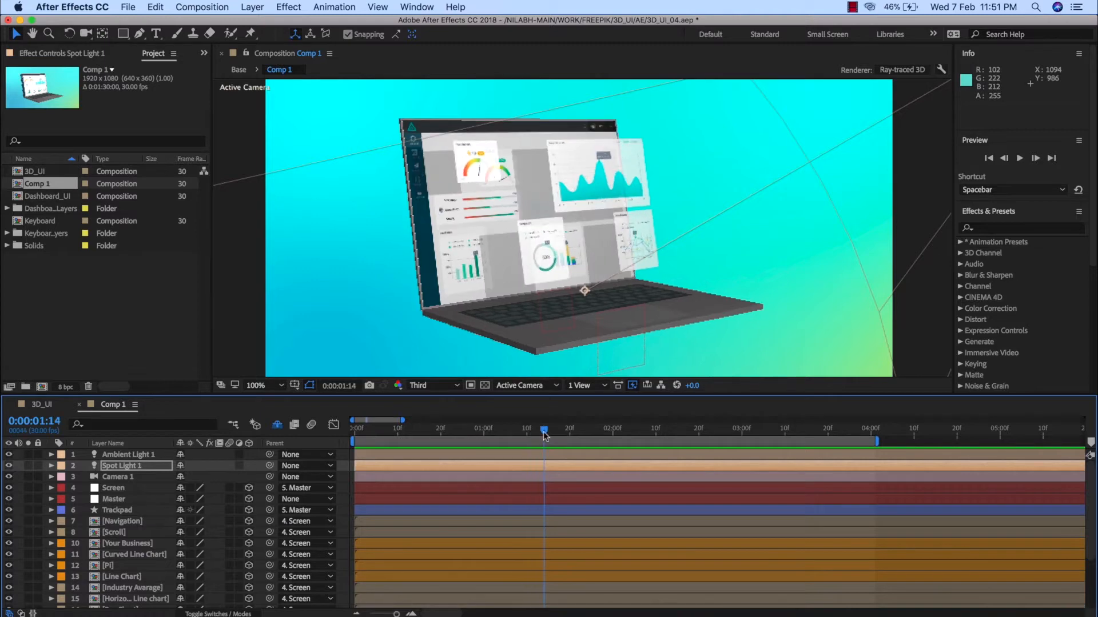
click(423, 546)
shift+click(429, 575)
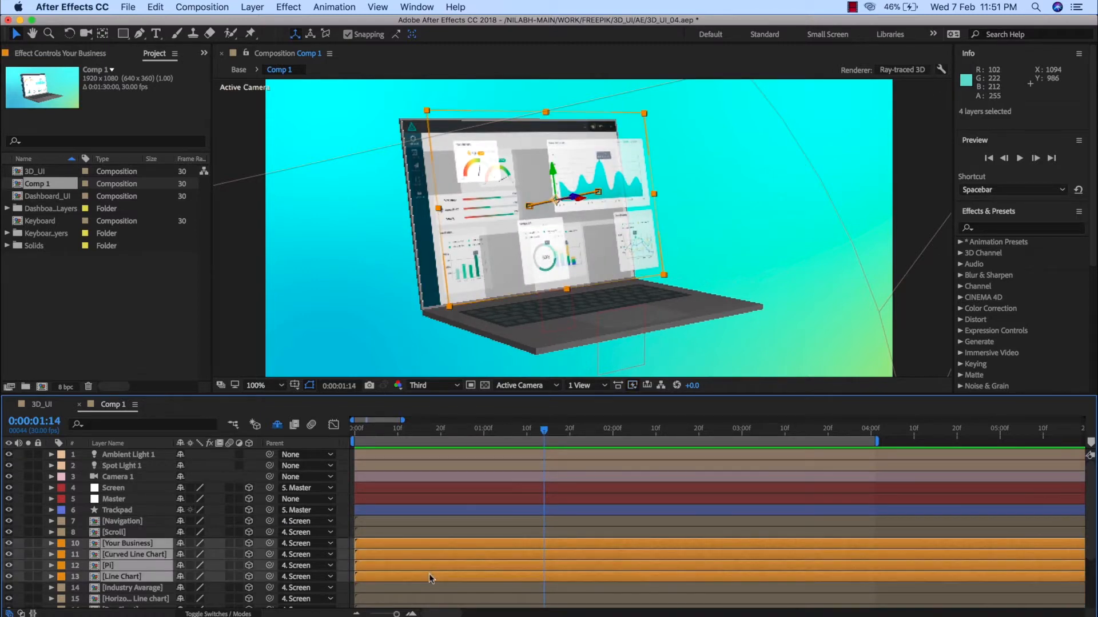
key(p)
scroll(474, 568, down, 3)
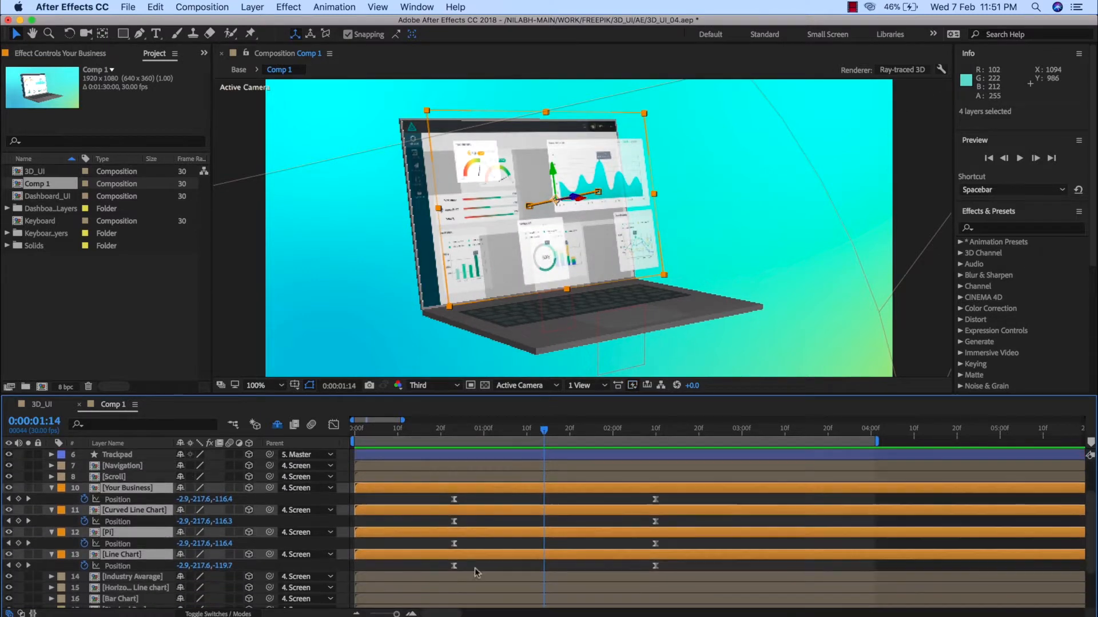
click(479, 493)
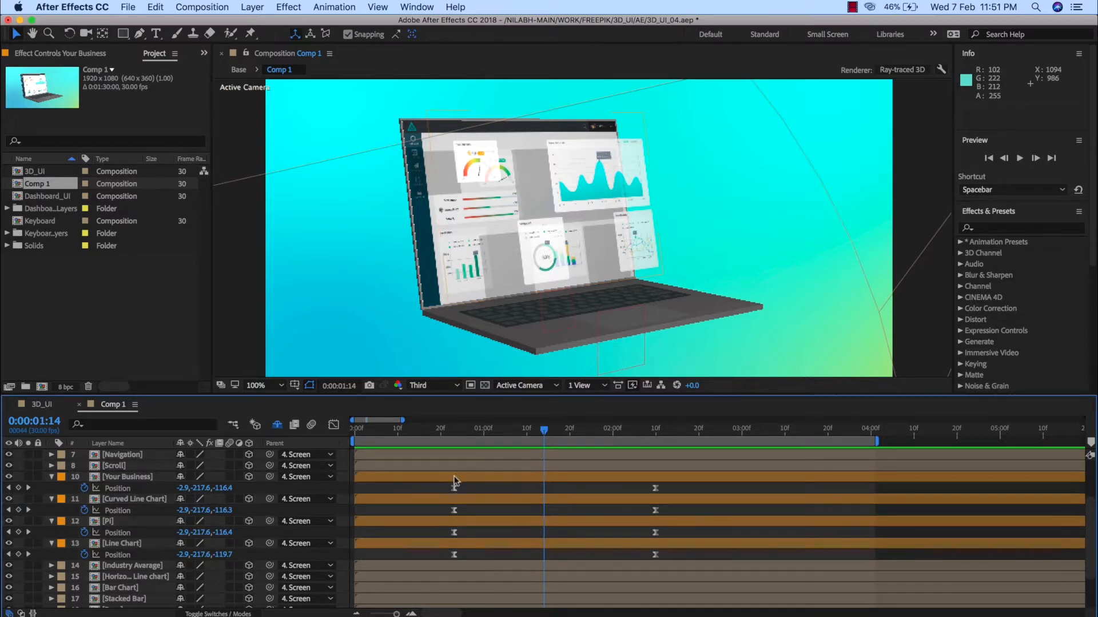
Step: Briefly hide and reshow the Your Business and Curved Line Chart layers to identify their charts on the laptop screen
click(455, 477)
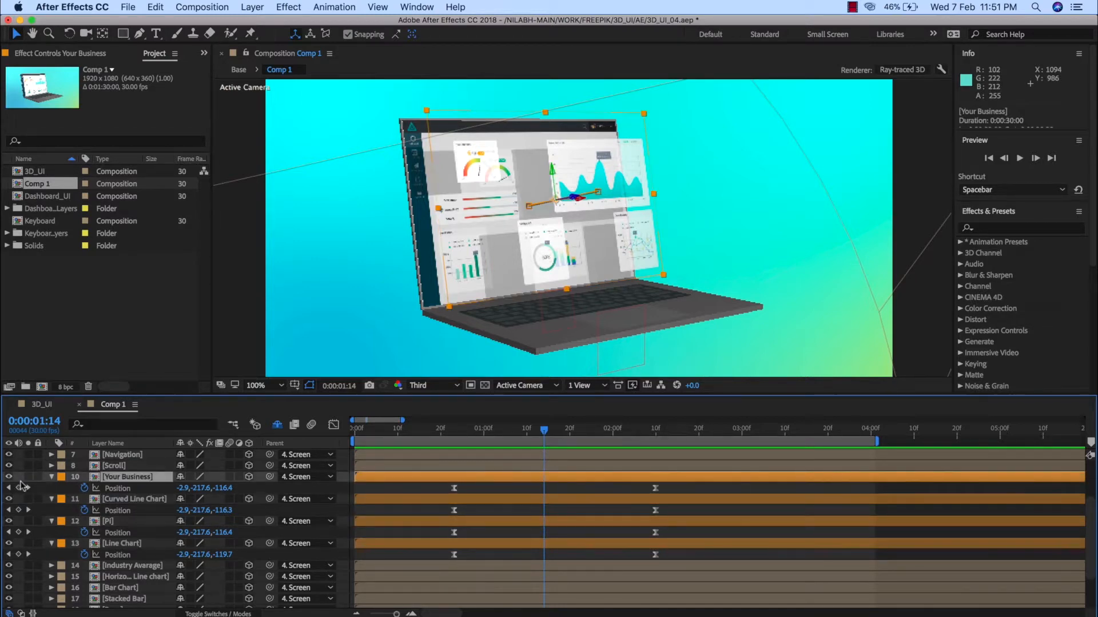
click(8, 477)
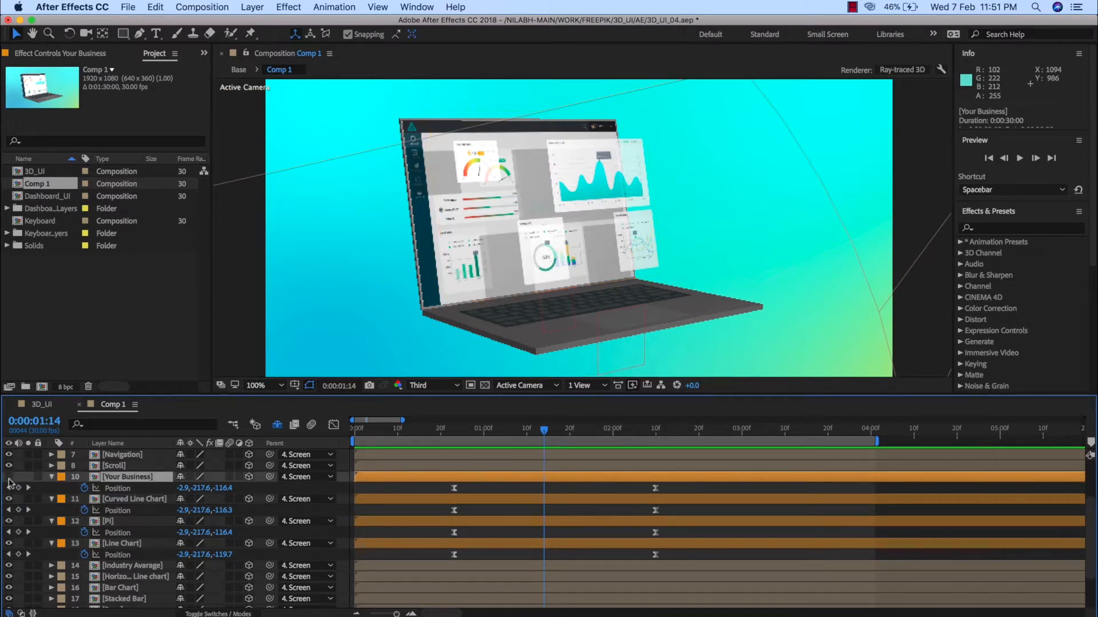
click(9, 477)
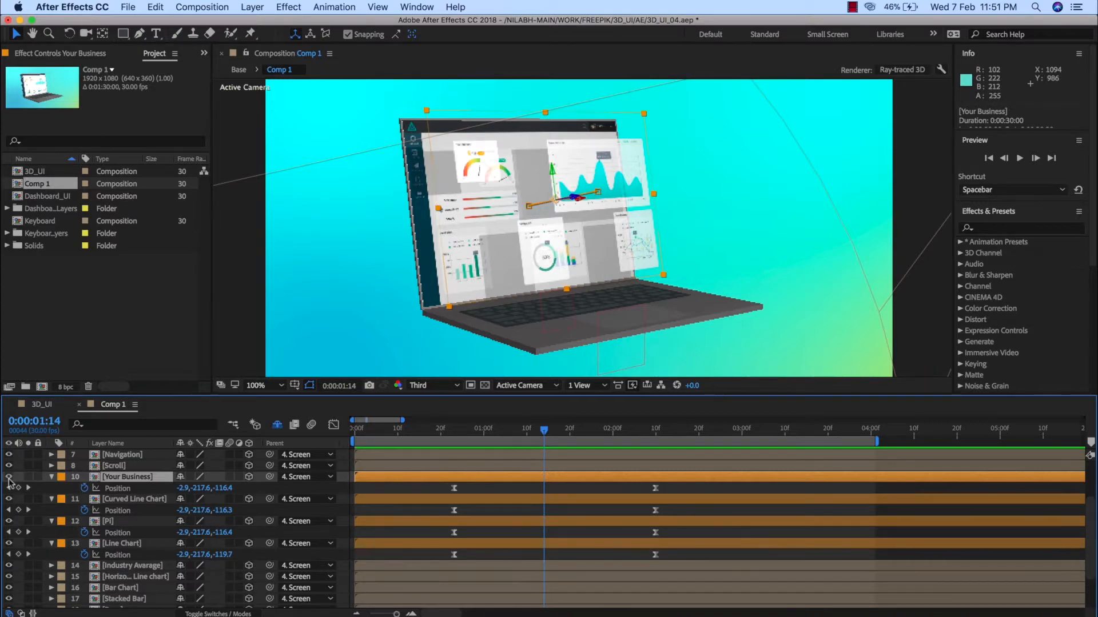
click(94, 501)
click(9, 499)
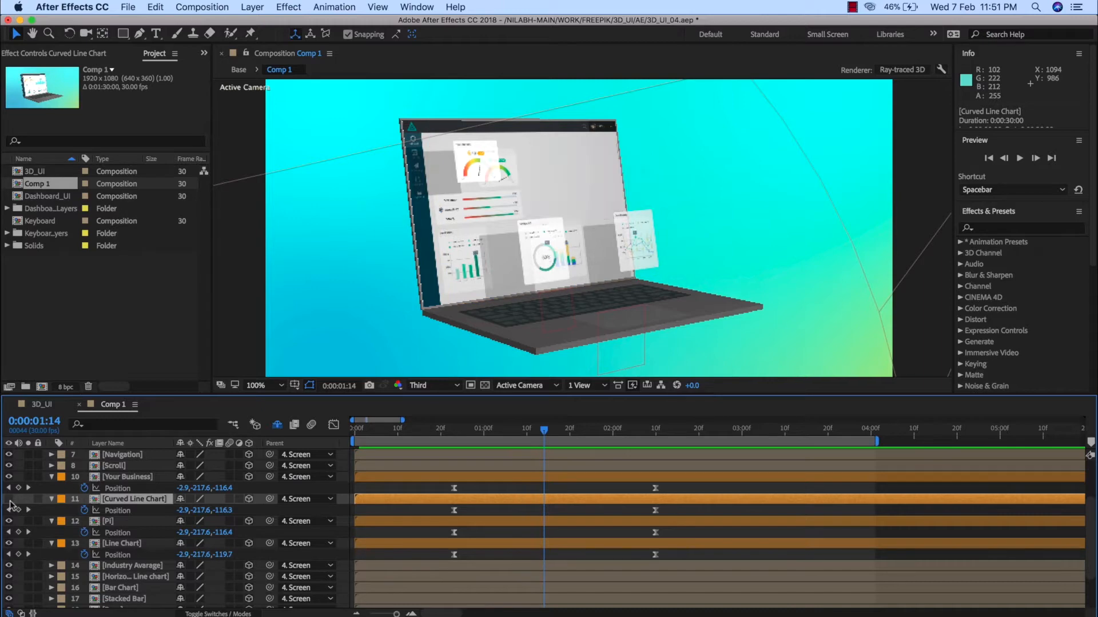
click(10, 500)
Step: Stagger the Position keyframes to start at about 0:00:00:28 for Your Business, 0:00:01:02 for Pi and 0:00:01:09 for Line Chart
click(475, 481)
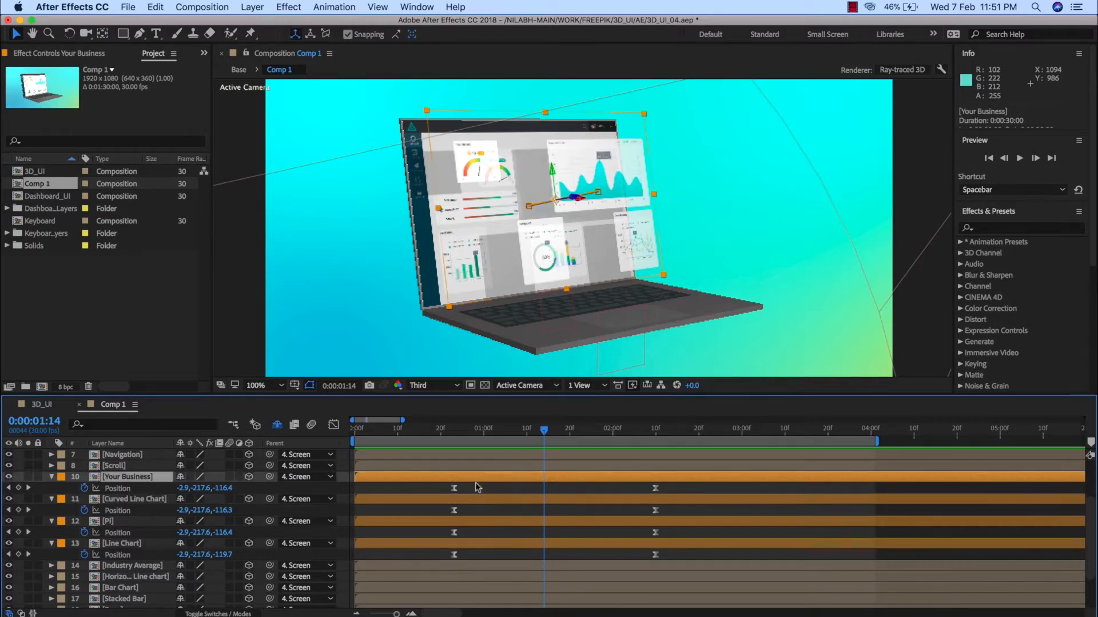
drag(441, 486, 677, 490)
drag(671, 532, 495, 538)
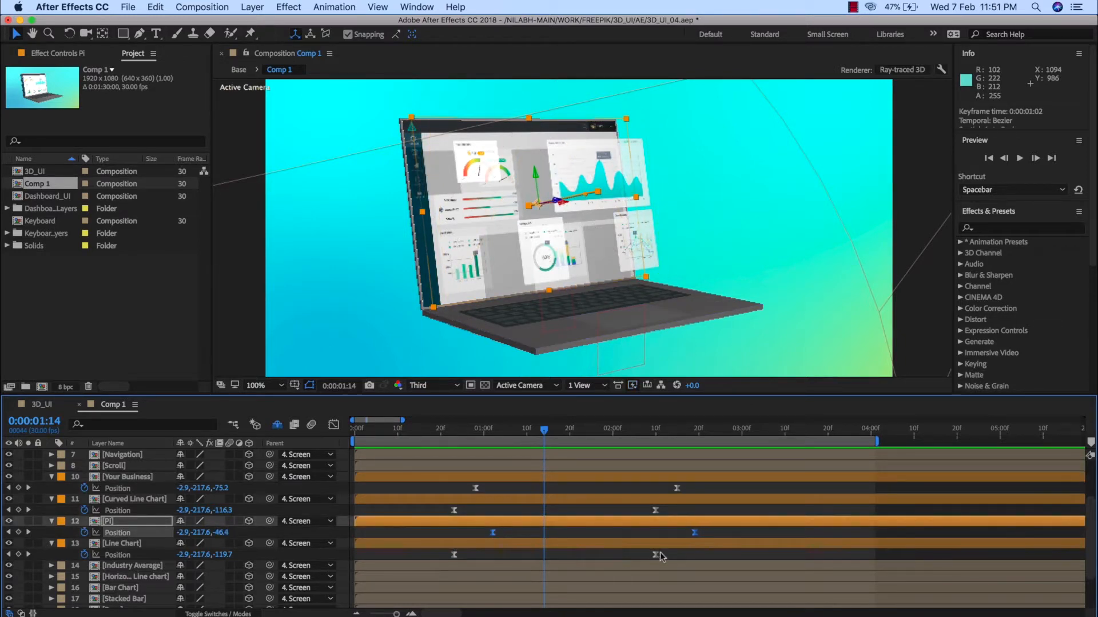
drag(669, 565, 522, 557)
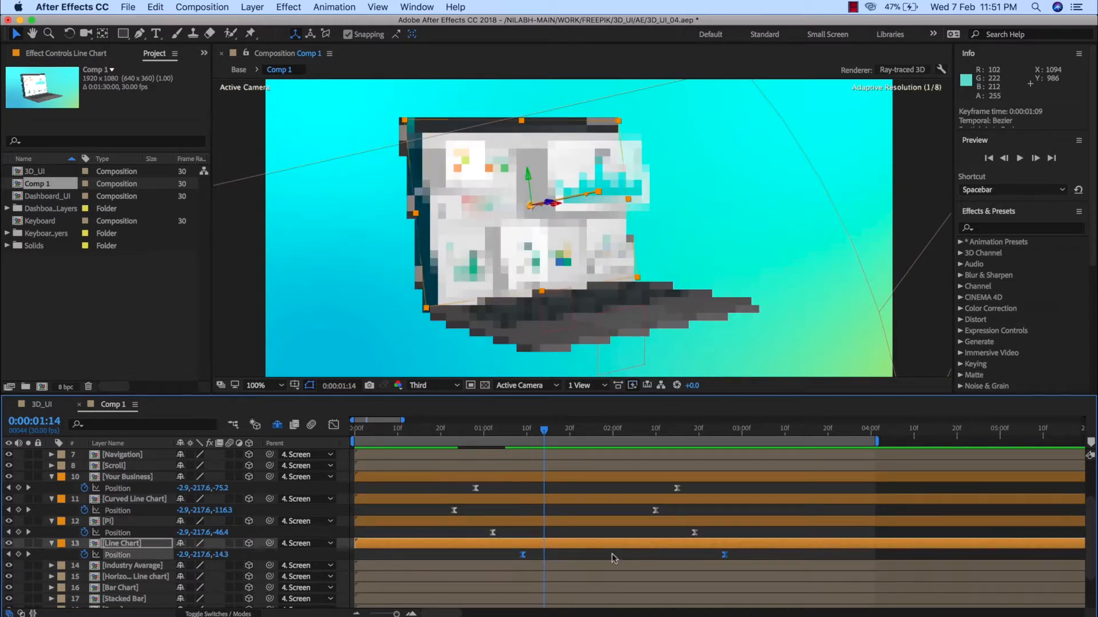
click(743, 556)
Step: Preview the staggered chart animation from 0:00:00:19
drag(542, 432, 432, 443)
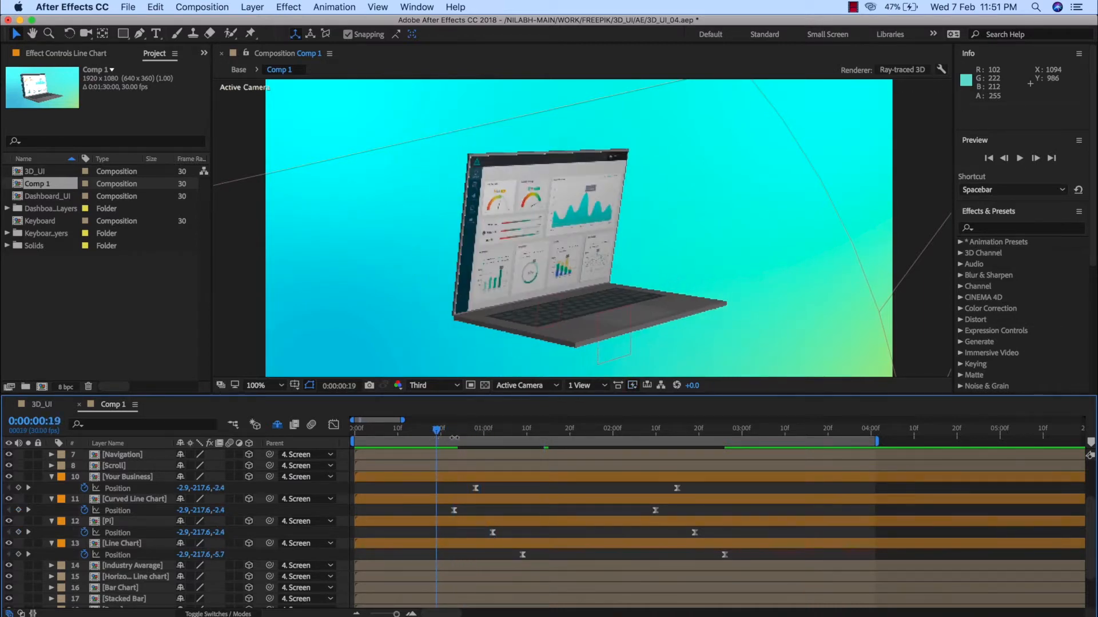
key(space)
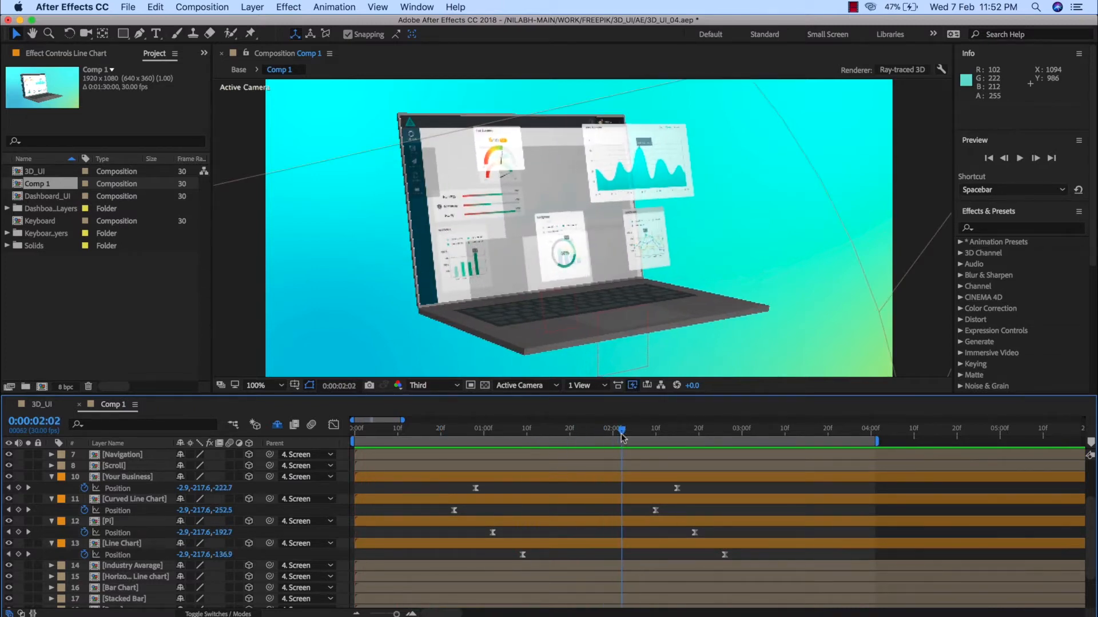
key(space)
Step: Set the Ray-traced 3D renderer's Ray-tracing Quality to 3 and check the frame at 0:00:02:06
click(639, 441)
click(914, 71)
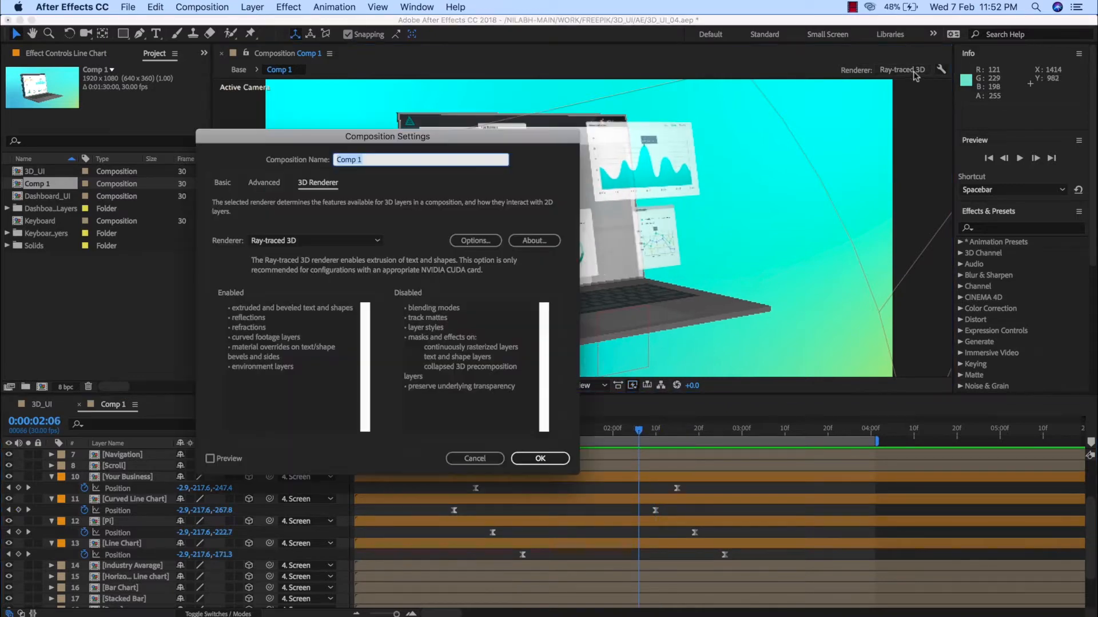
click(475, 241)
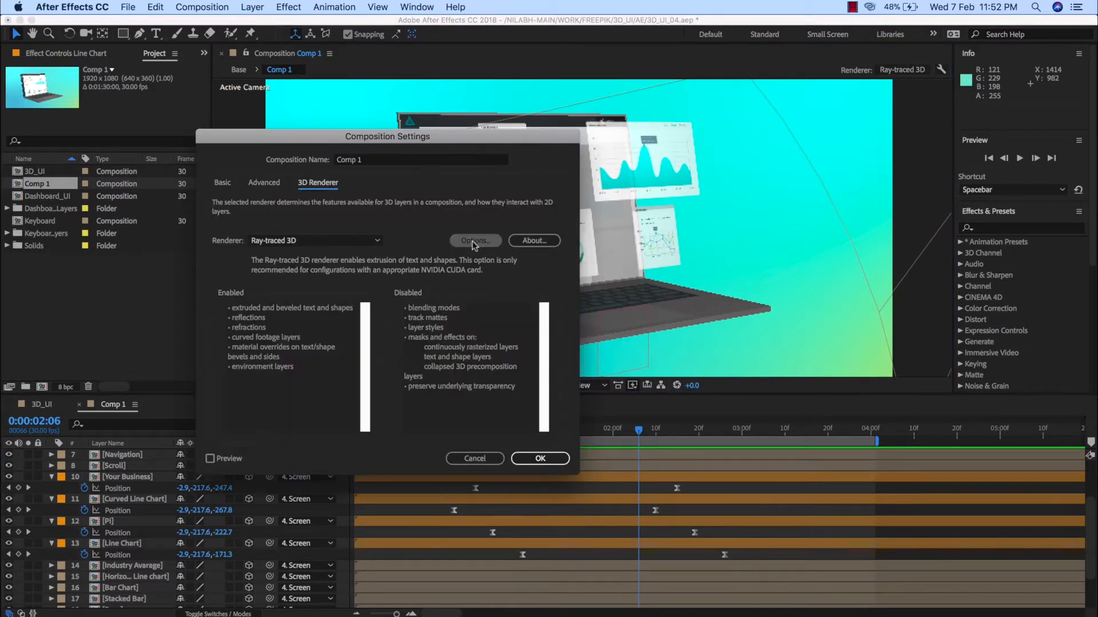
click(689, 230)
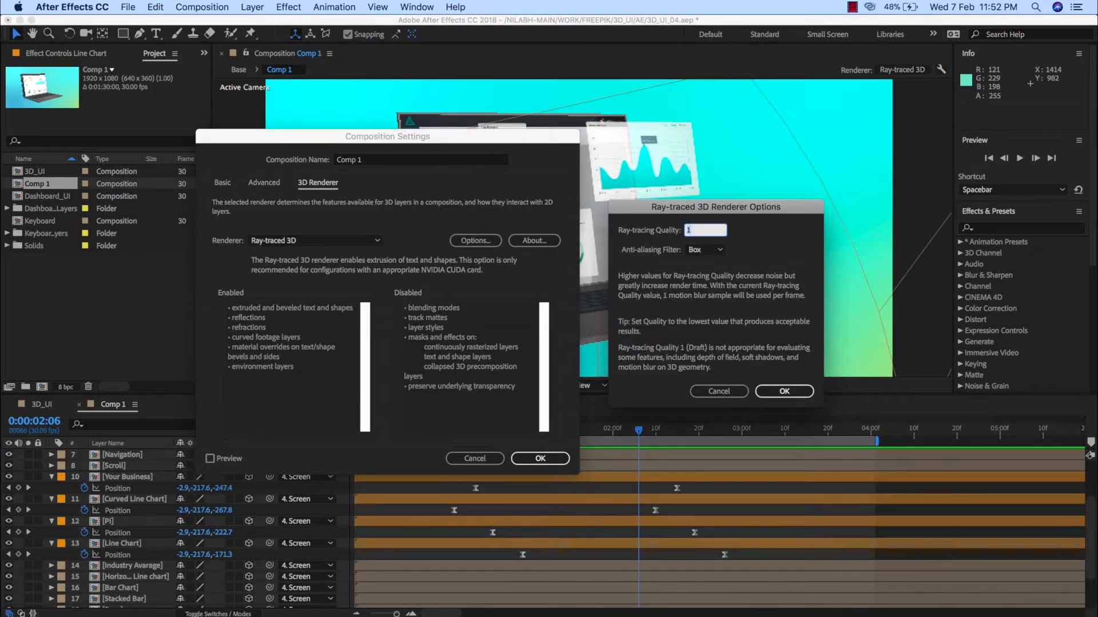
click(734, 309)
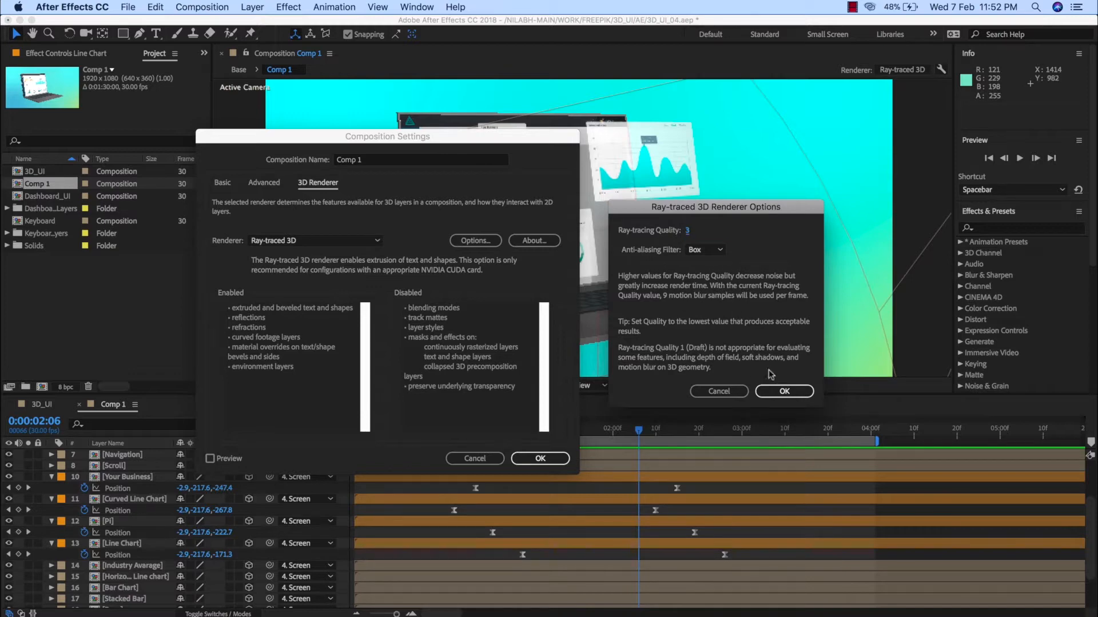
click(784, 391)
click(538, 457)
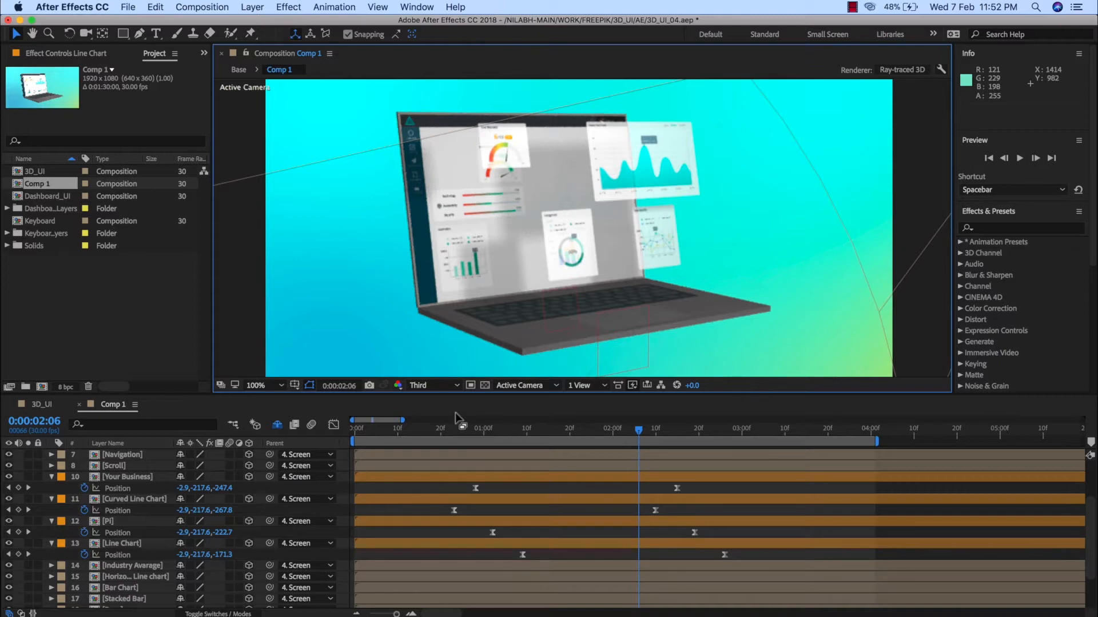
click(440, 388)
click(440, 417)
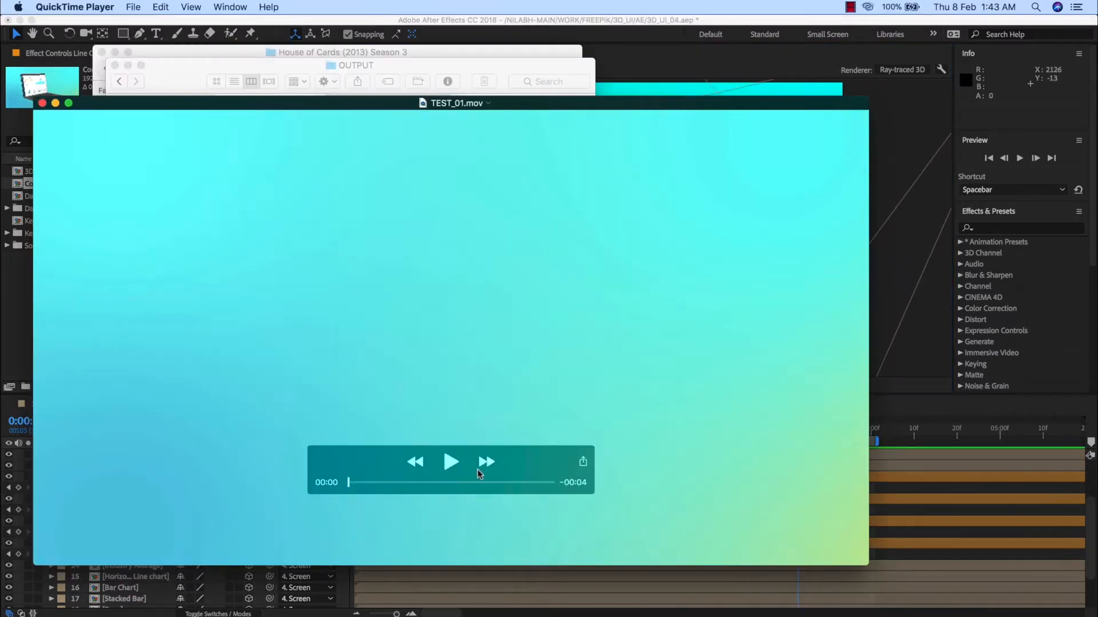
Step: Play the rendered TEST_01.mov in QuickTime Player to review the animation, and return to After Effects
click(450, 462)
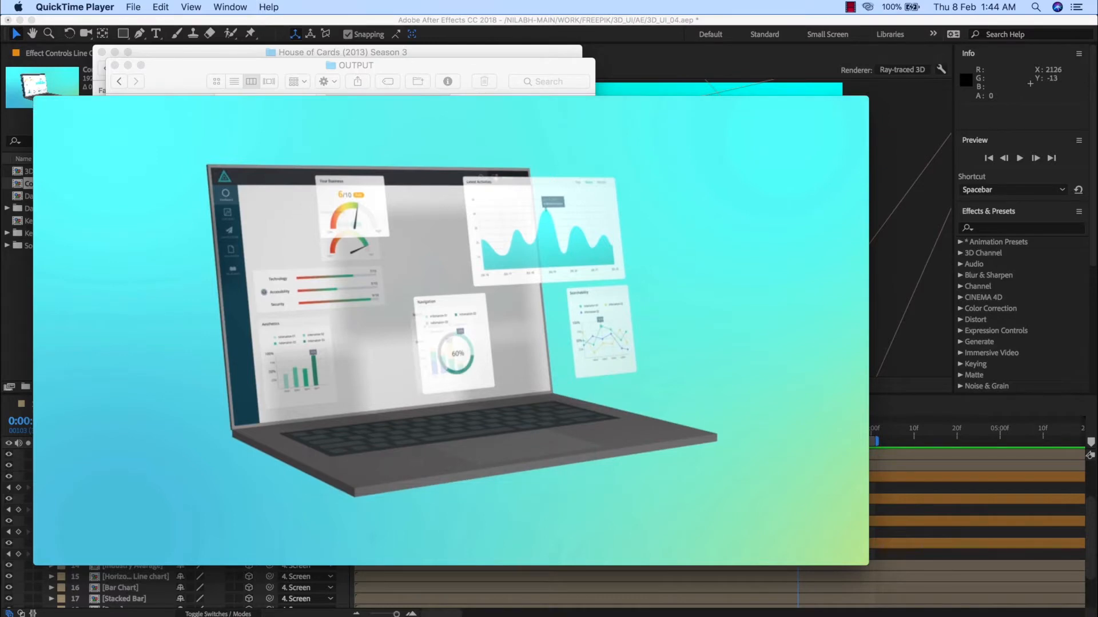
key(space)
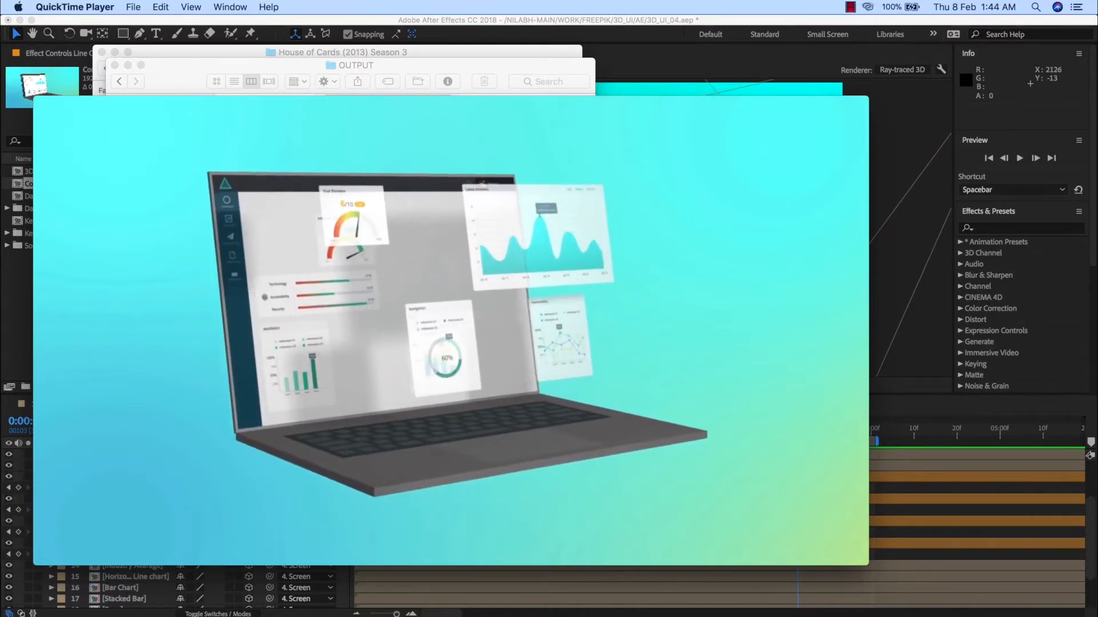
mouse_move(559, 367)
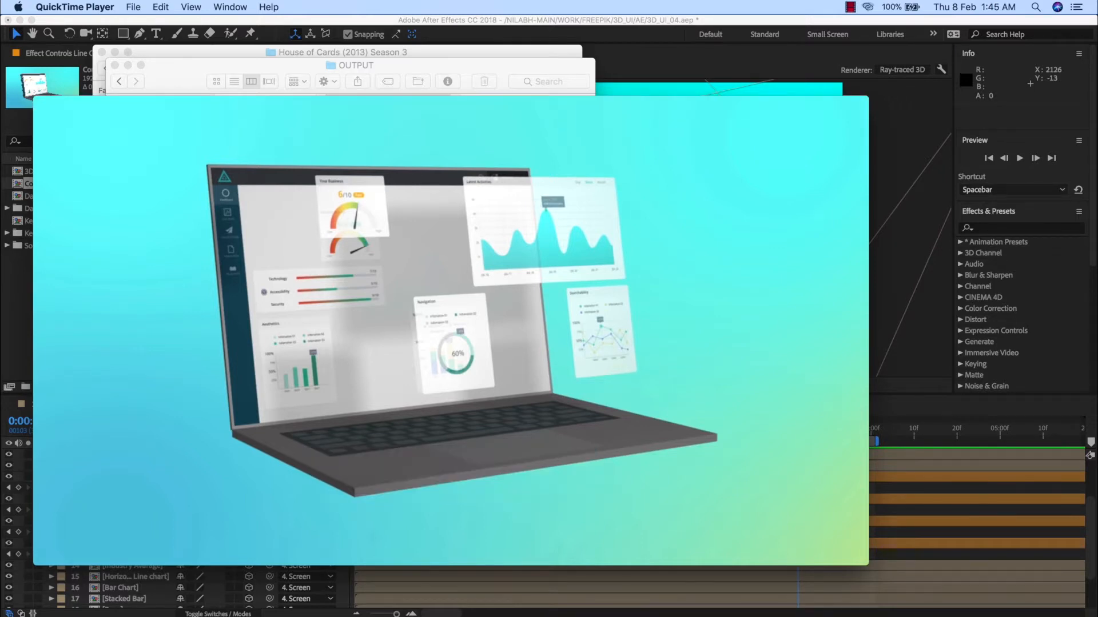
mouse_move(672, 410)
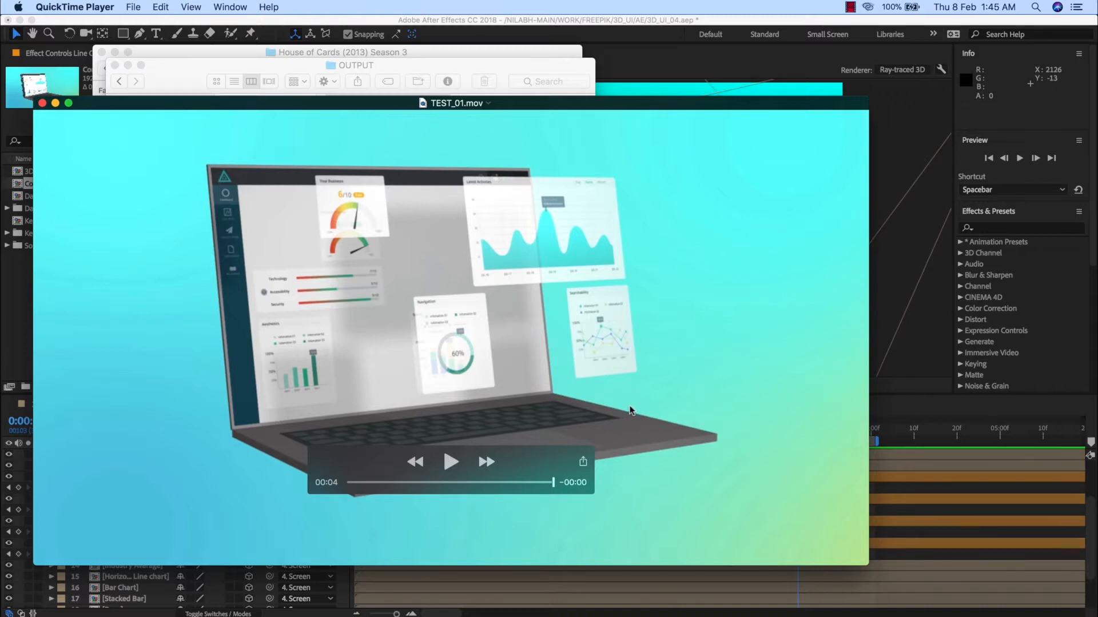
click(771, 62)
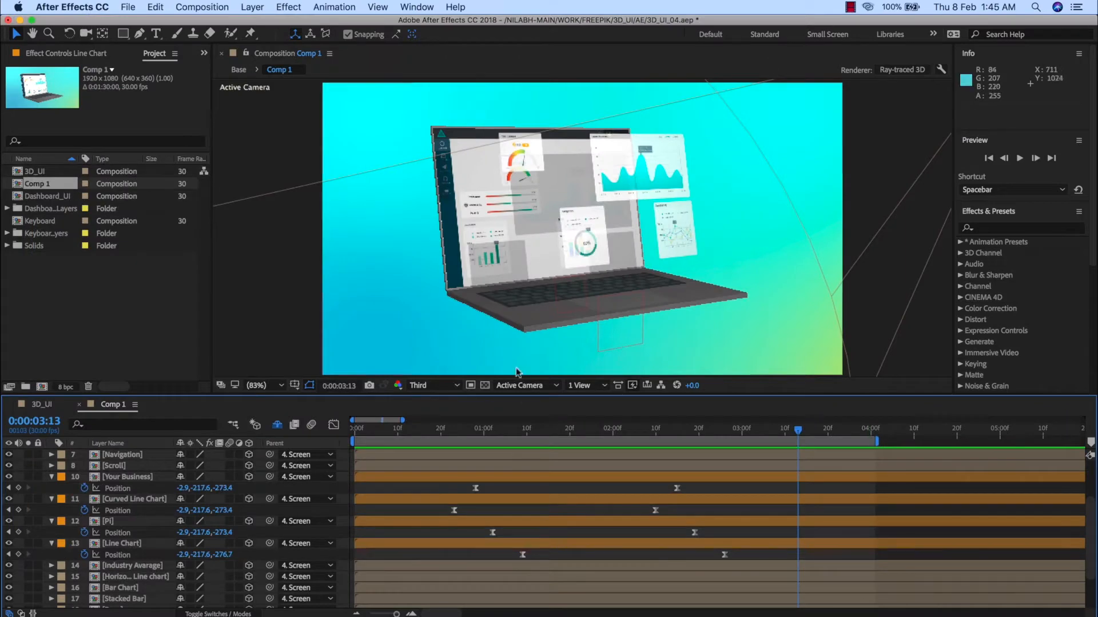
Step: Add a first Position keyframe to Camera 1 at 0:00:00:20
drag(455, 430, 362, 445)
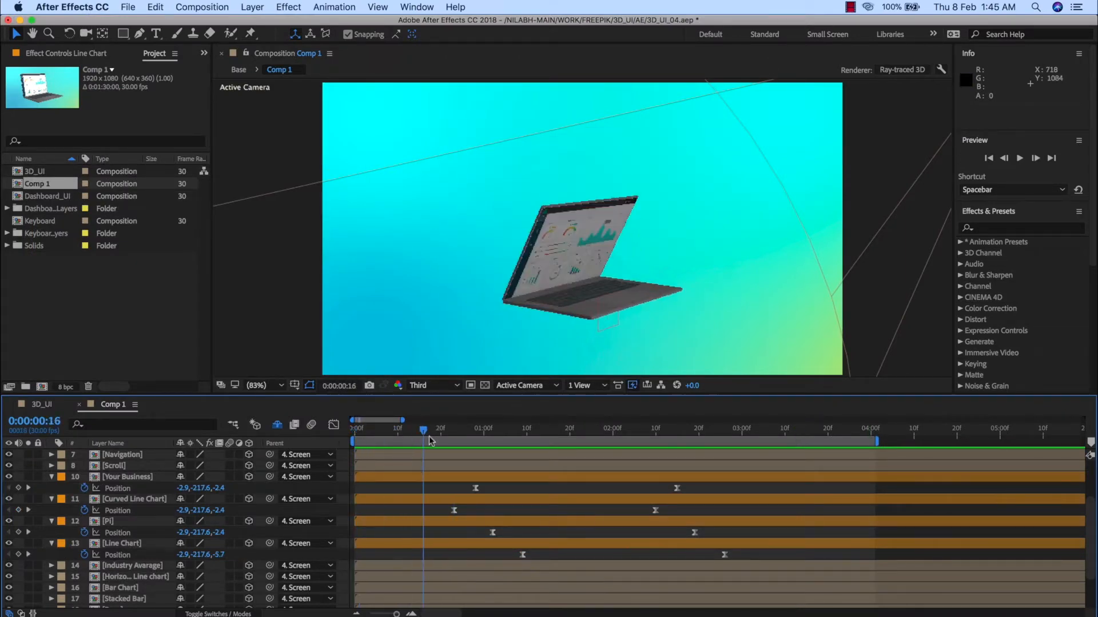
click(155, 522)
scroll(157, 517, up, 5)
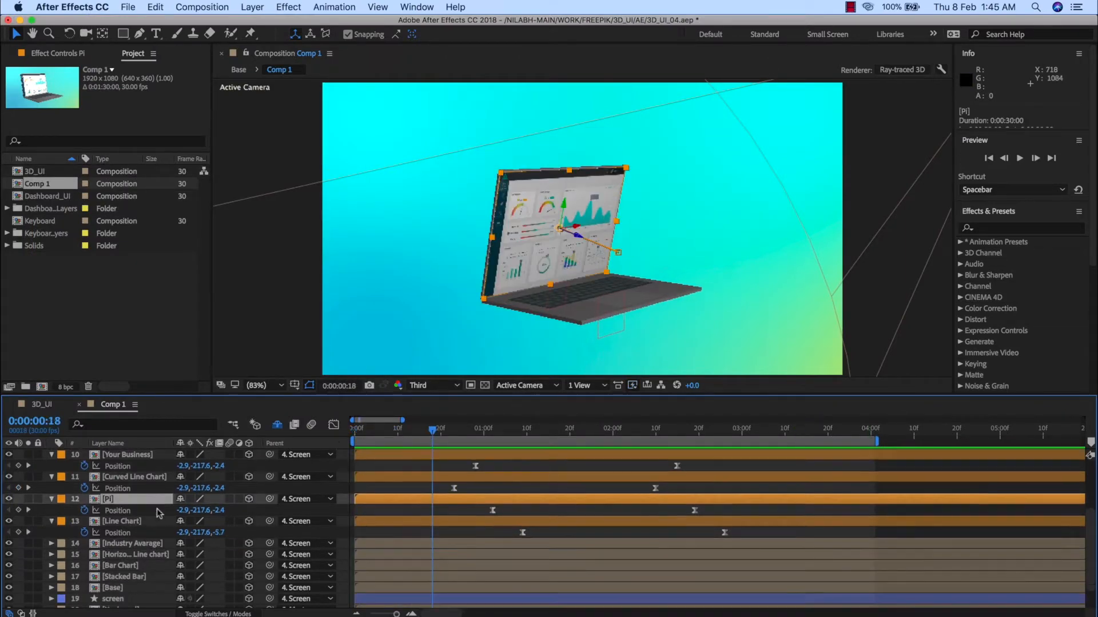
click(132, 480)
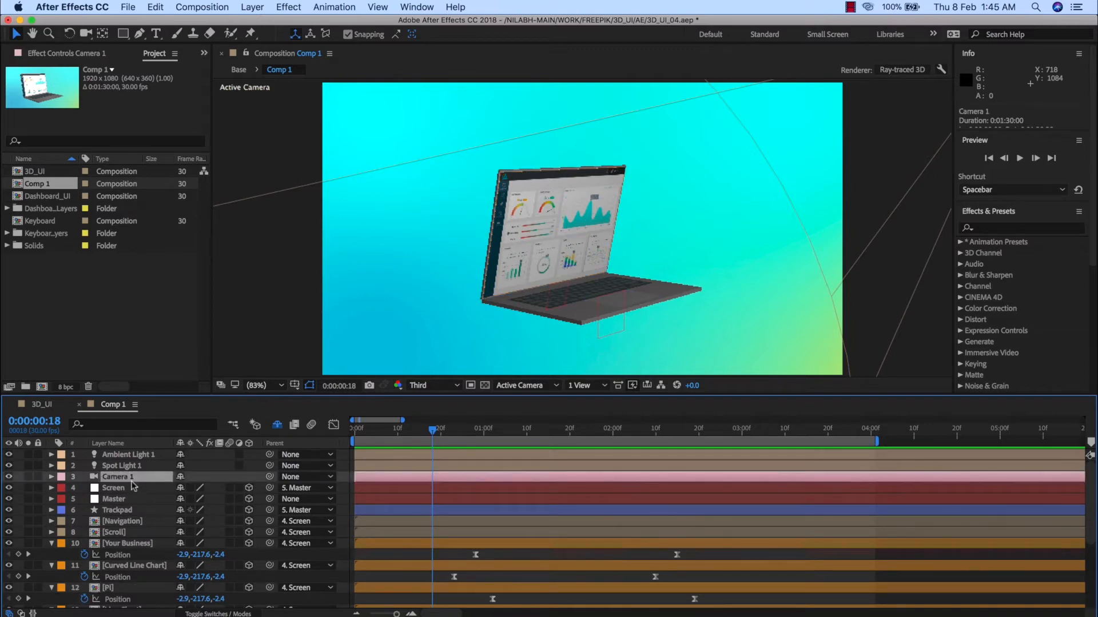
mouse_move(438, 437)
mouse_down()
mouse_move(385, 433)
mouse_move(435, 445)
mouse_up()
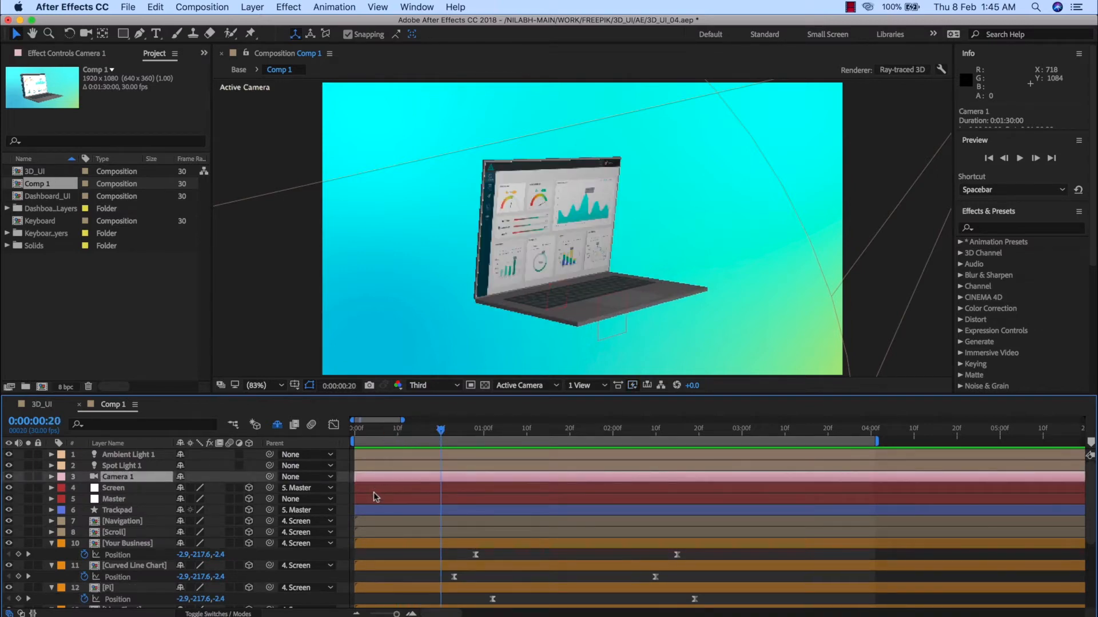
key(p)
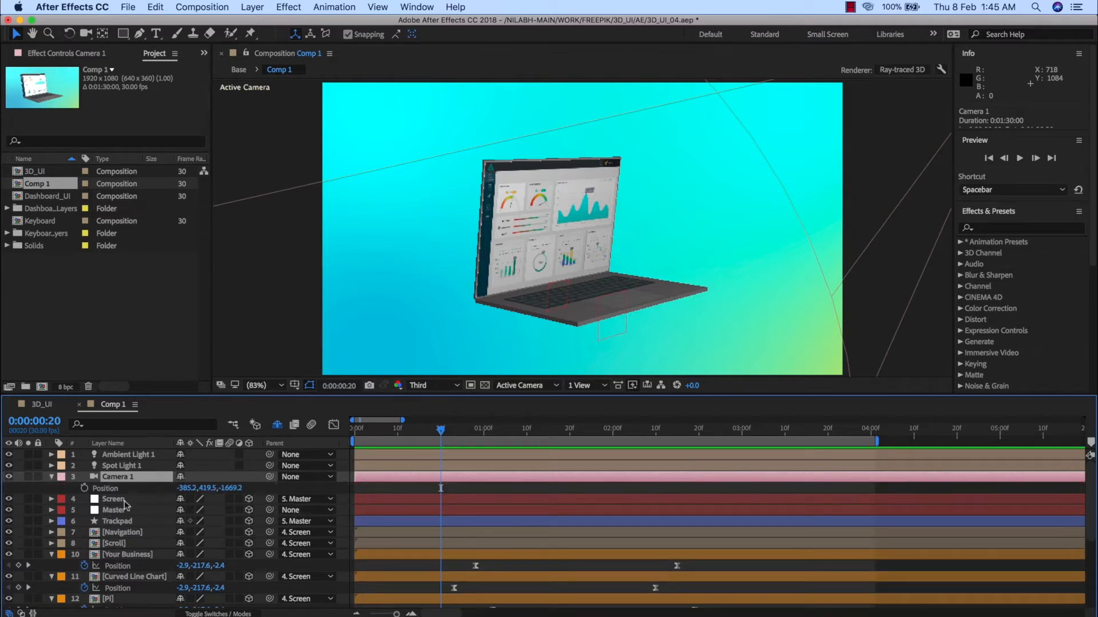
click(85, 488)
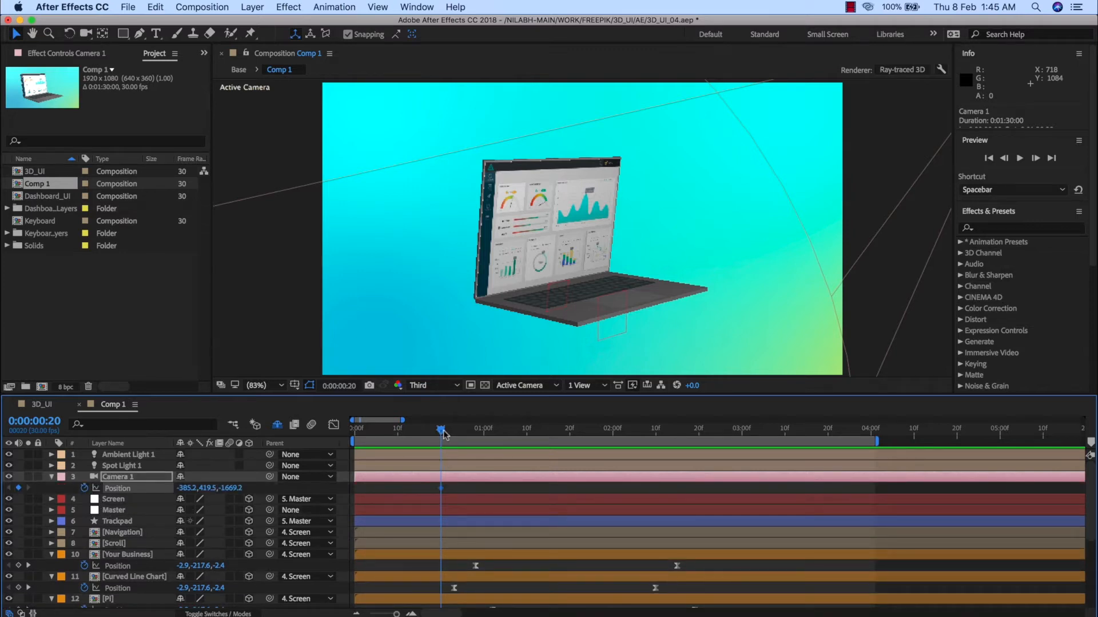
Step: Undo the work area extension and, at 0:00:04:00, orbit Camera 1 to a second Position keyframe at about 1.0, 292.7, -1926.3
drag(445, 434, 998, 442)
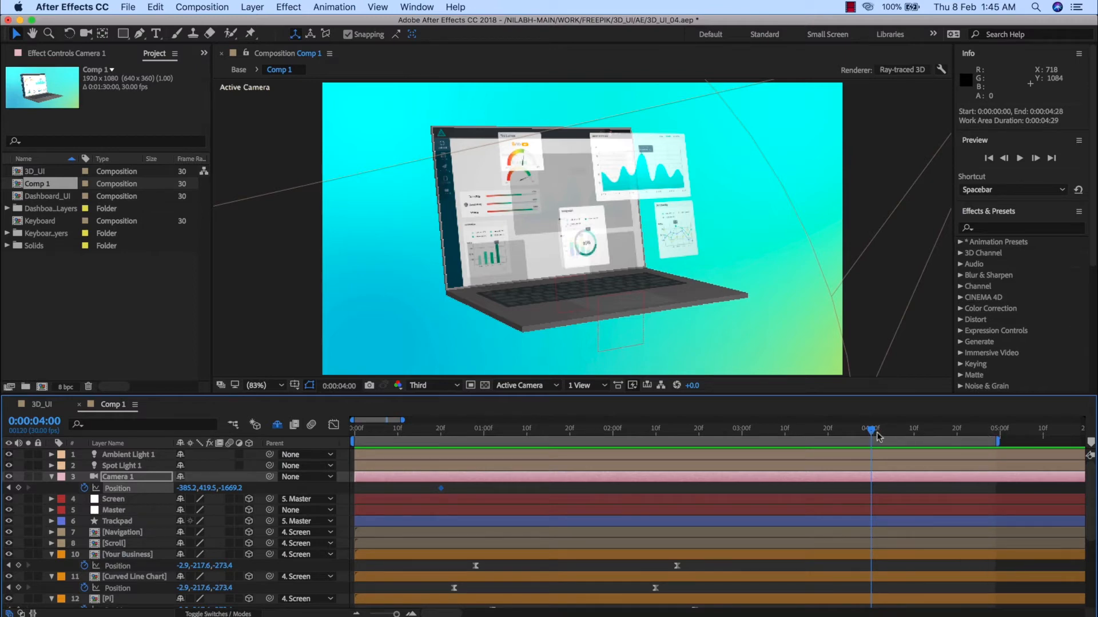
key(super+z)
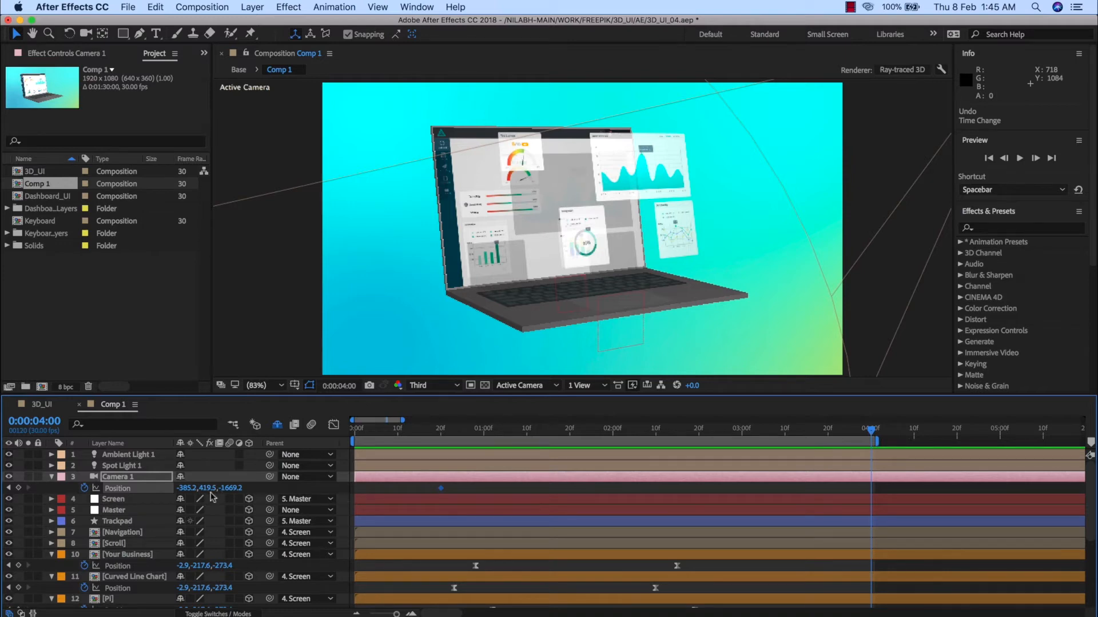
key(c)
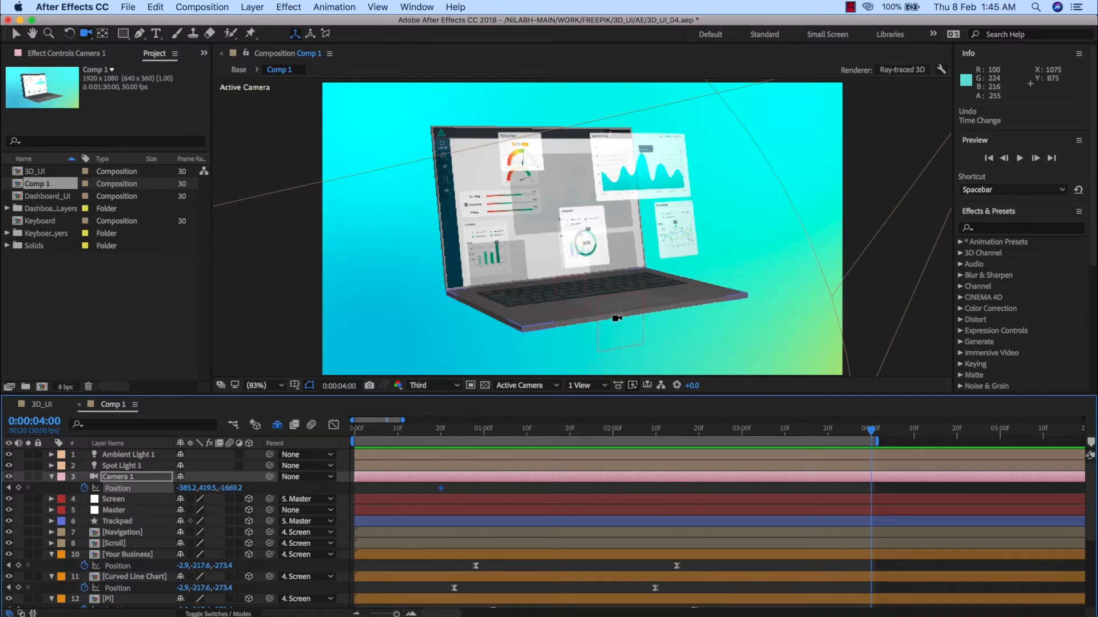
drag(631, 304, 615, 308)
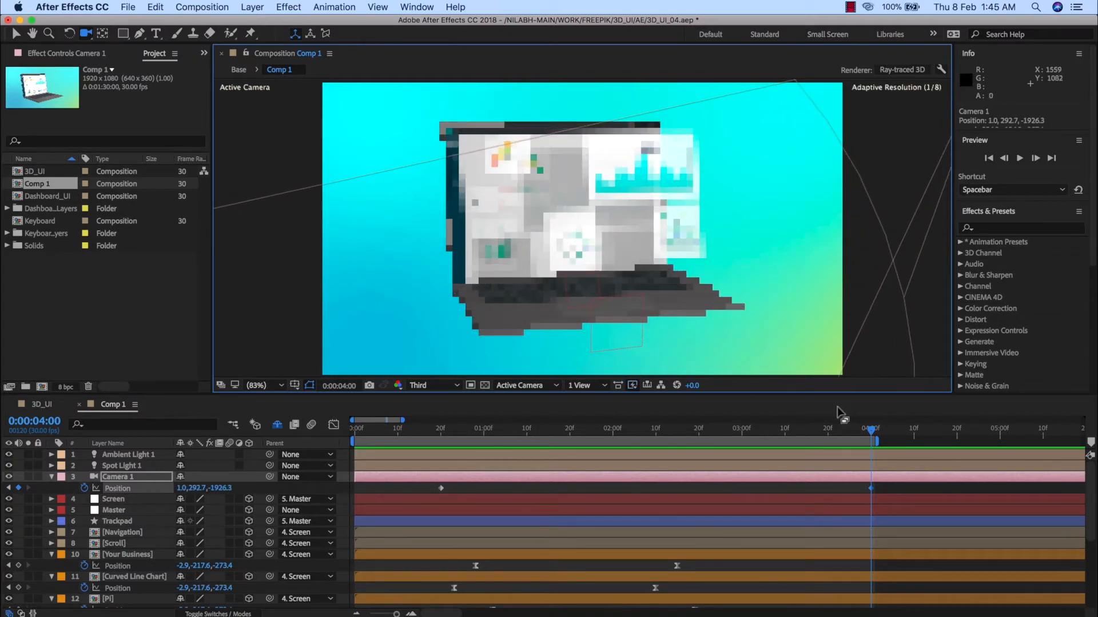
Step: Move Camera 1's first Position keyframe to 0:00:00:00 and preview the camera move
click(867, 431)
drag(868, 431, 346, 479)
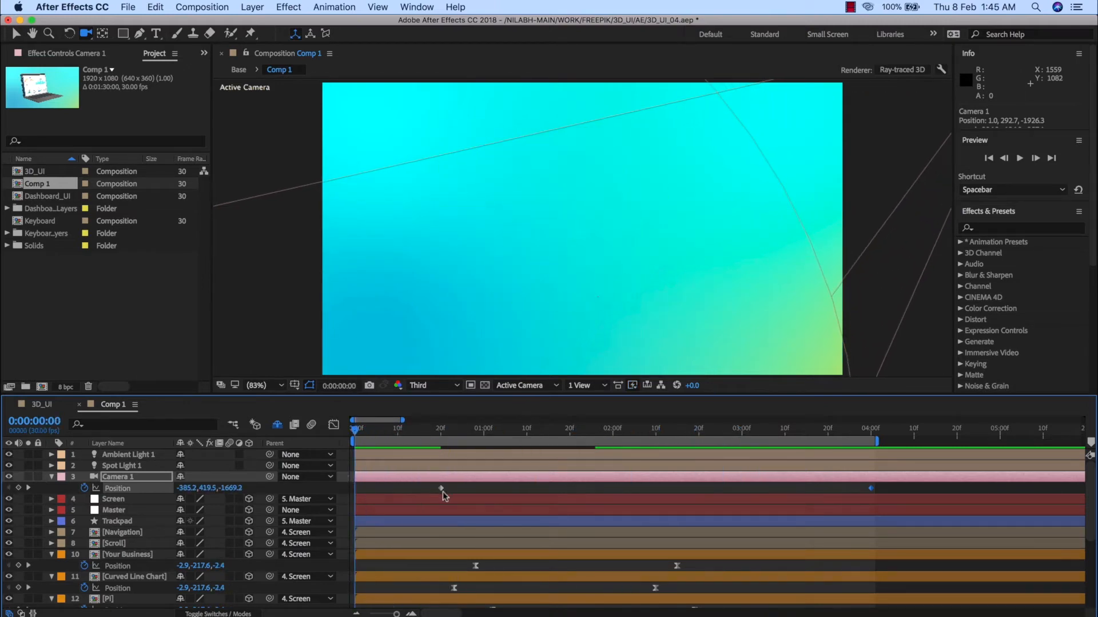
drag(440, 489, 355, 493)
click(411, 489)
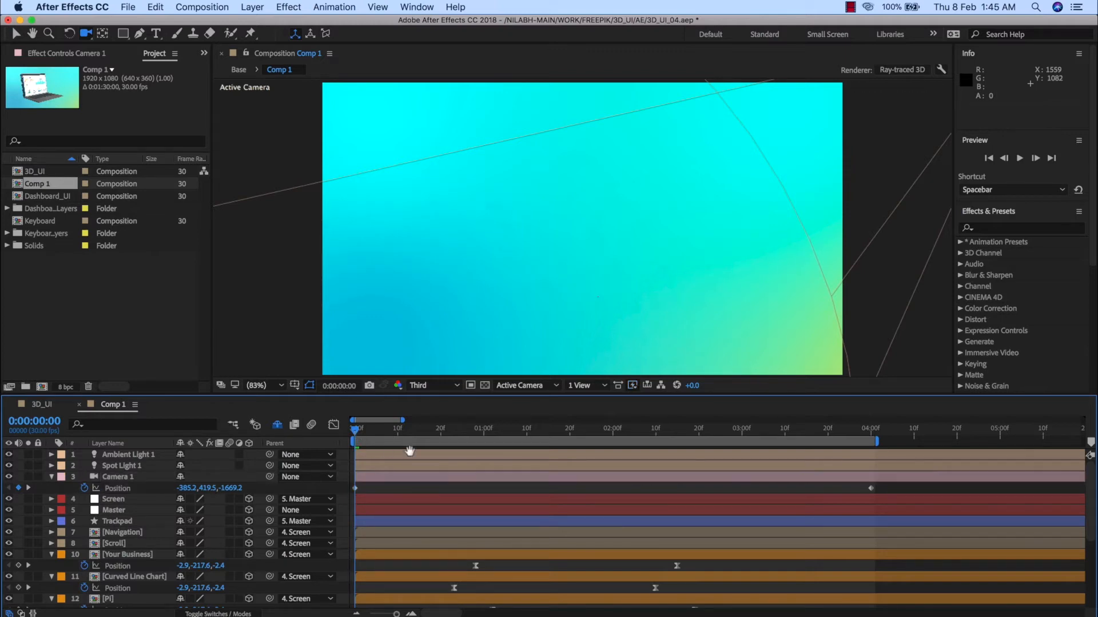
key(space)
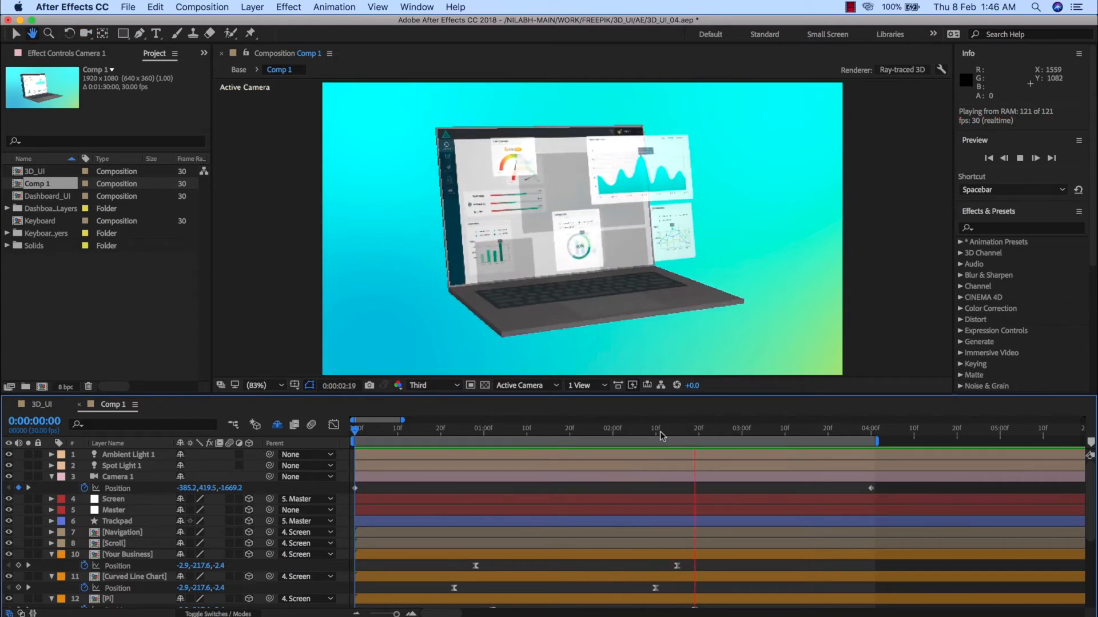
key(space)
Step: Try orbiting Camera 1 to other angles at 0:00:03:04, and undo the orbit changes
drag(557, 431, 758, 431)
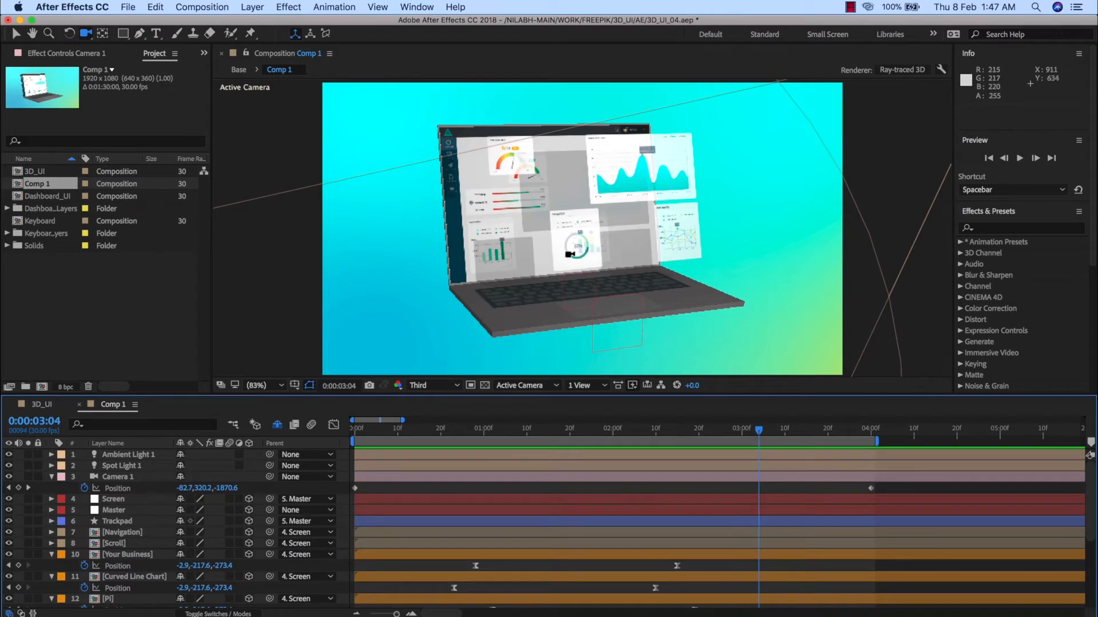
key(c)
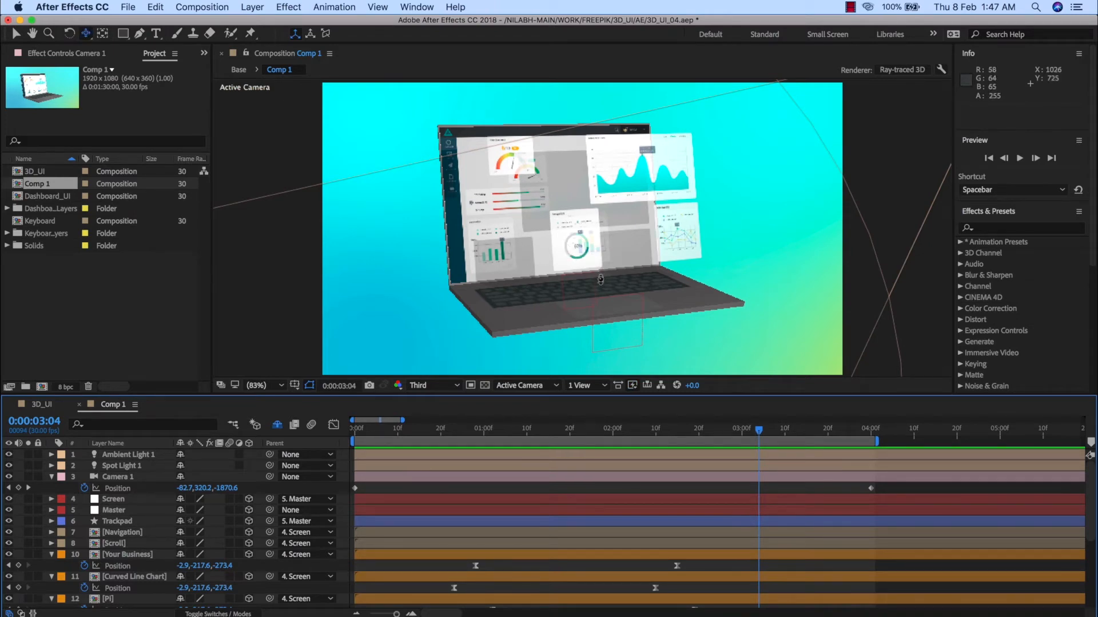
key(c)
drag(600, 279, 591, 326)
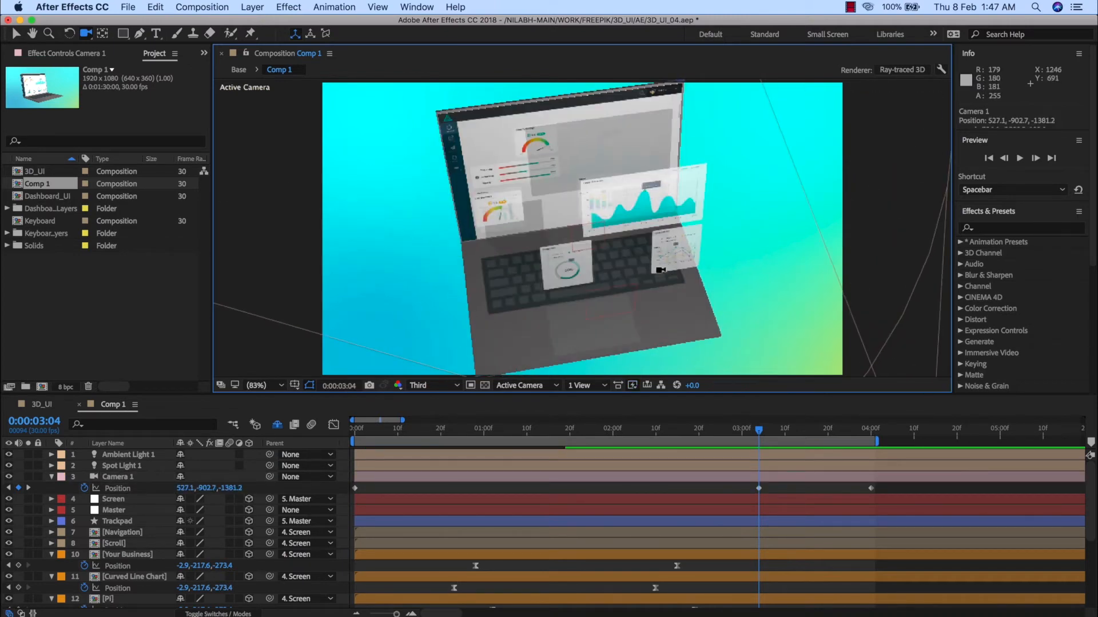
drag(659, 269, 708, 374)
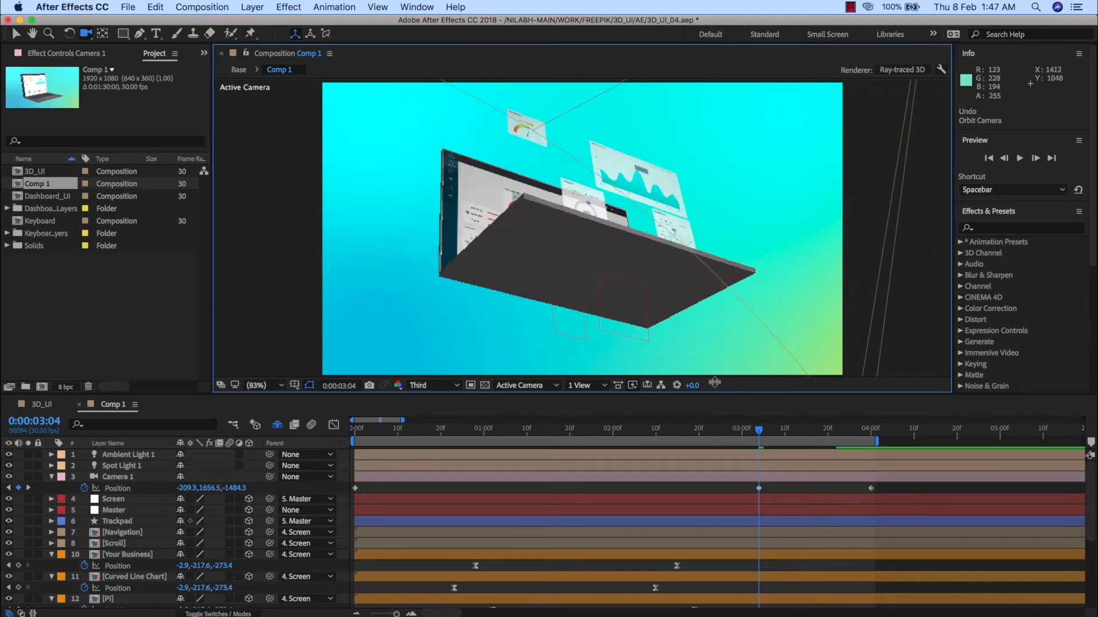
key(super+z)
Step: Go to 0:00:04:00, check that the work area spans the camera move, and collapse the layers' keyframed properties
click(763, 431)
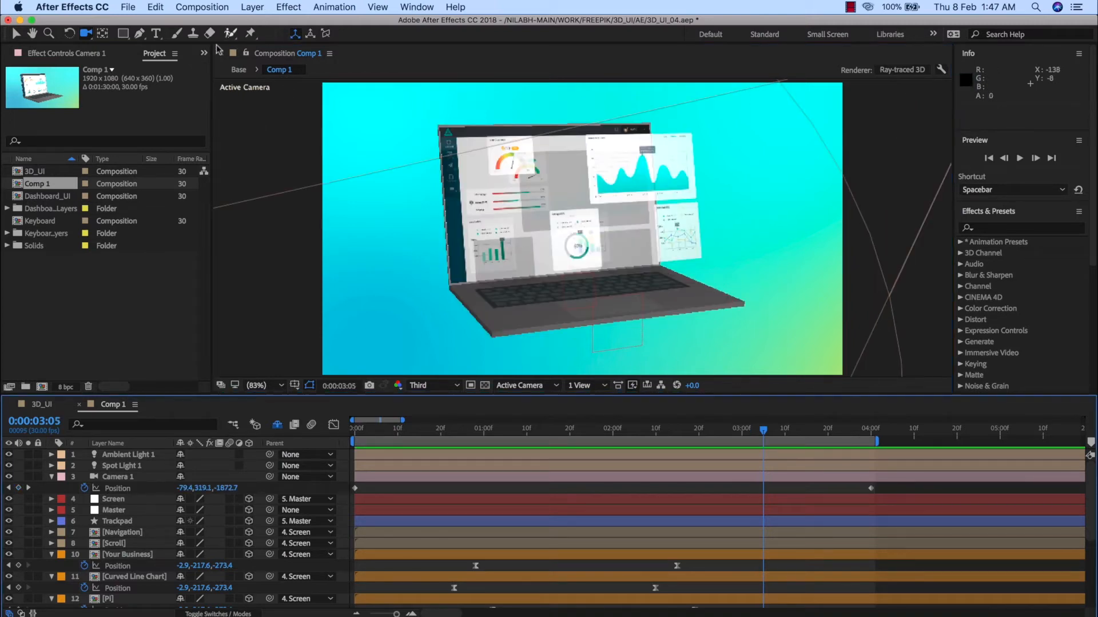
drag(766, 431, 870, 447)
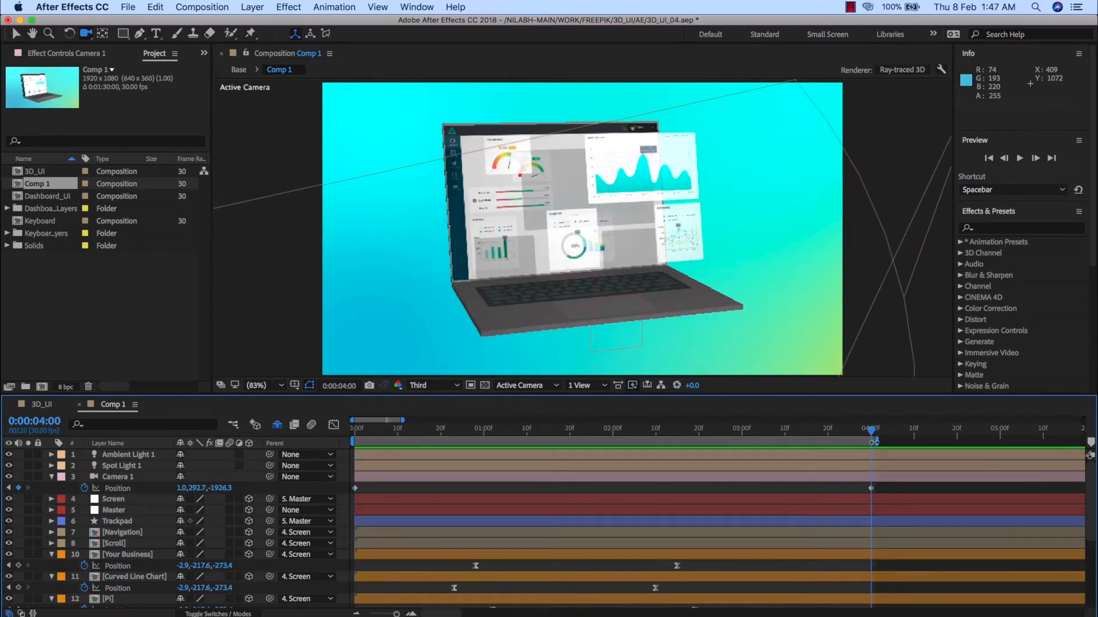
click(874, 442)
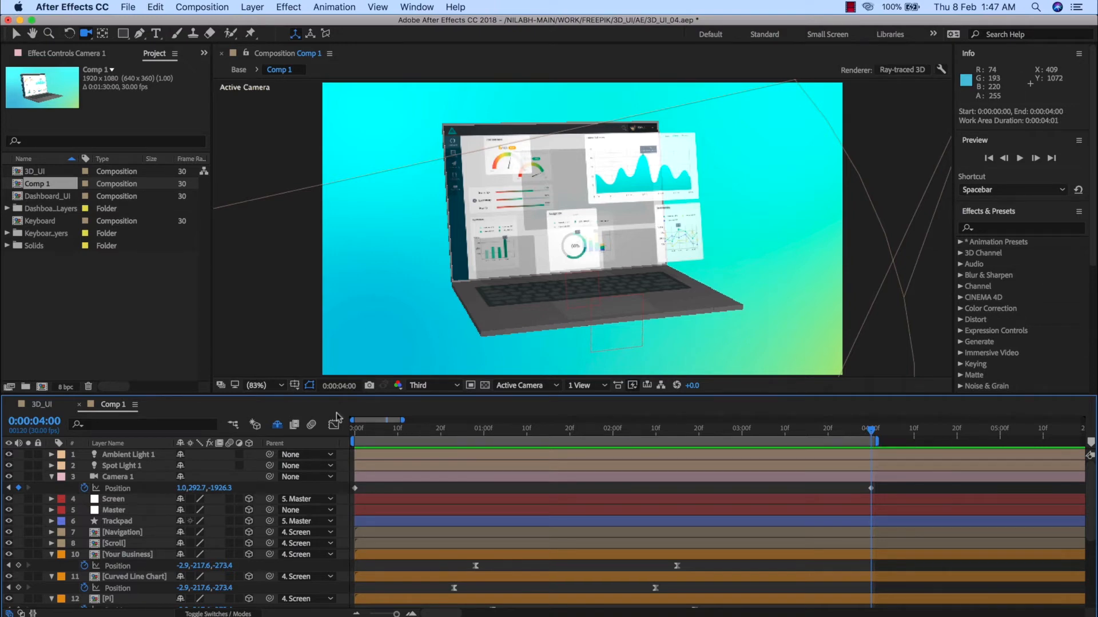
drag(357, 434, 874, 442)
key(u)
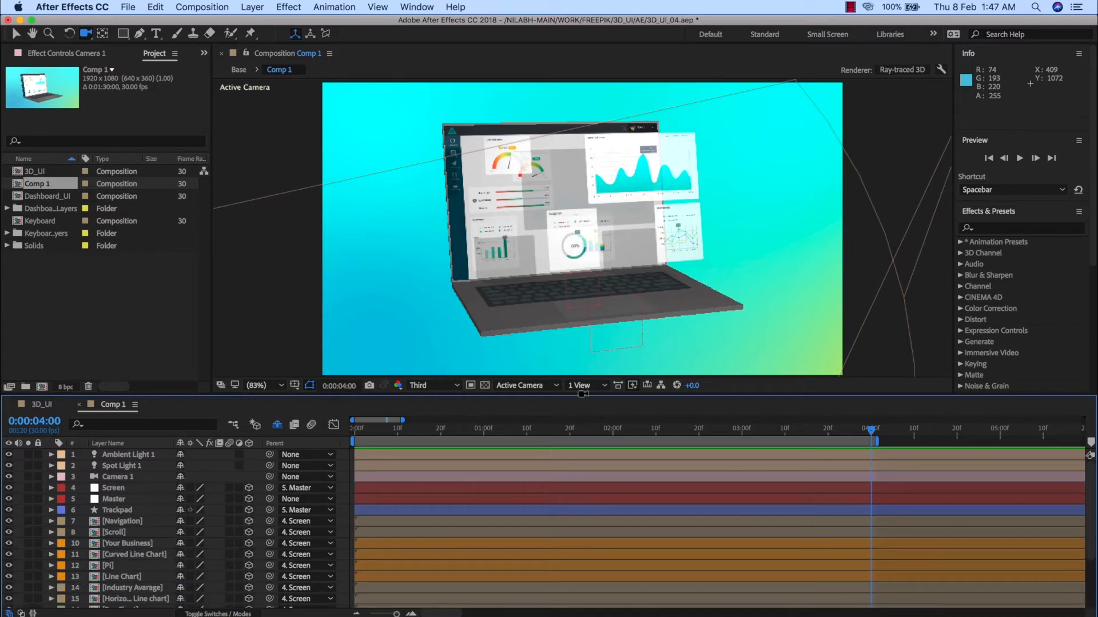
Step: Add Comp 1 to the Render Queue and review its Render Settings without changing them
click(203, 8)
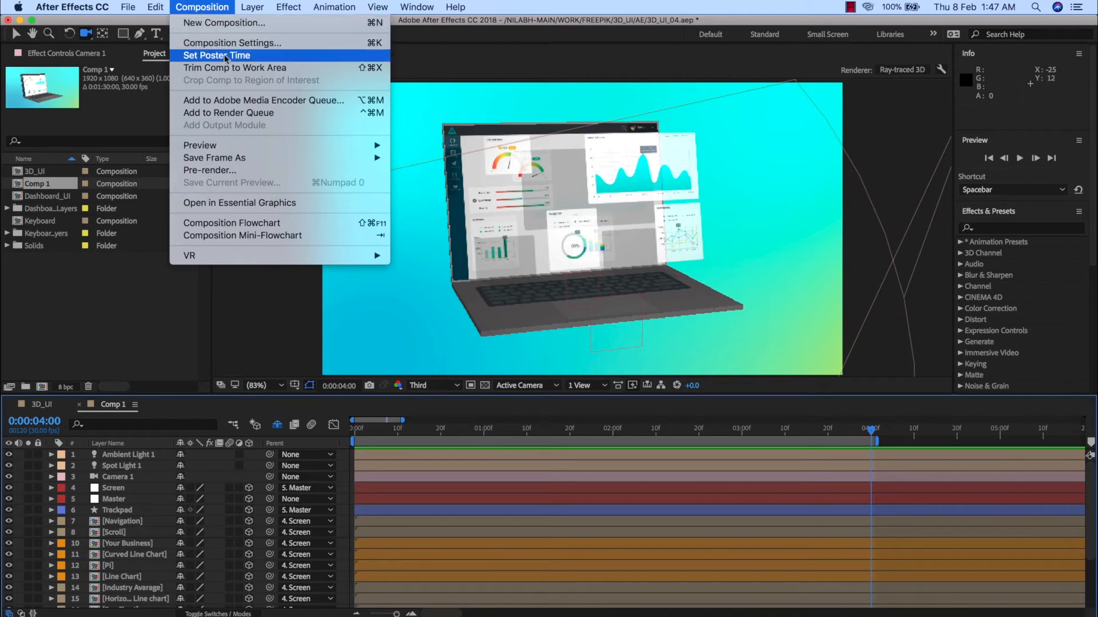
click(233, 114)
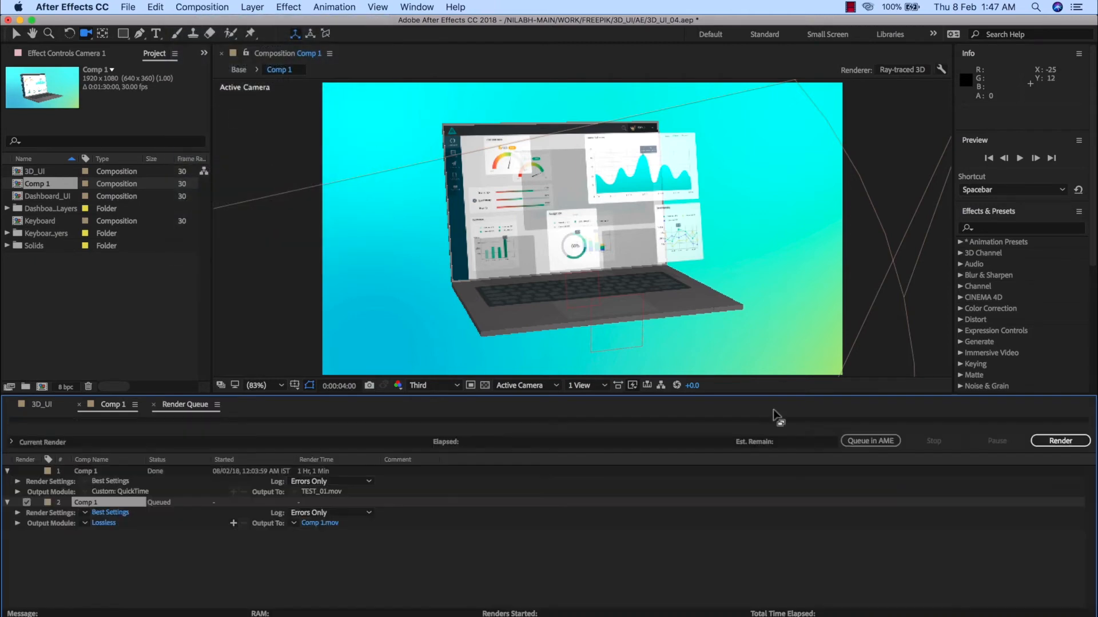
click(115, 518)
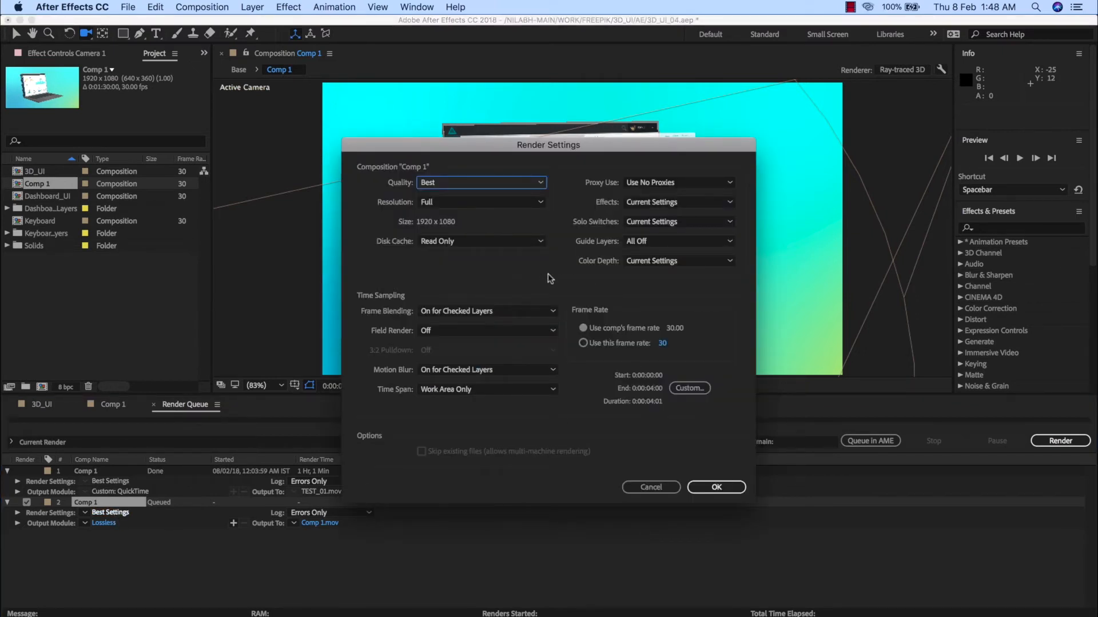
click(661, 489)
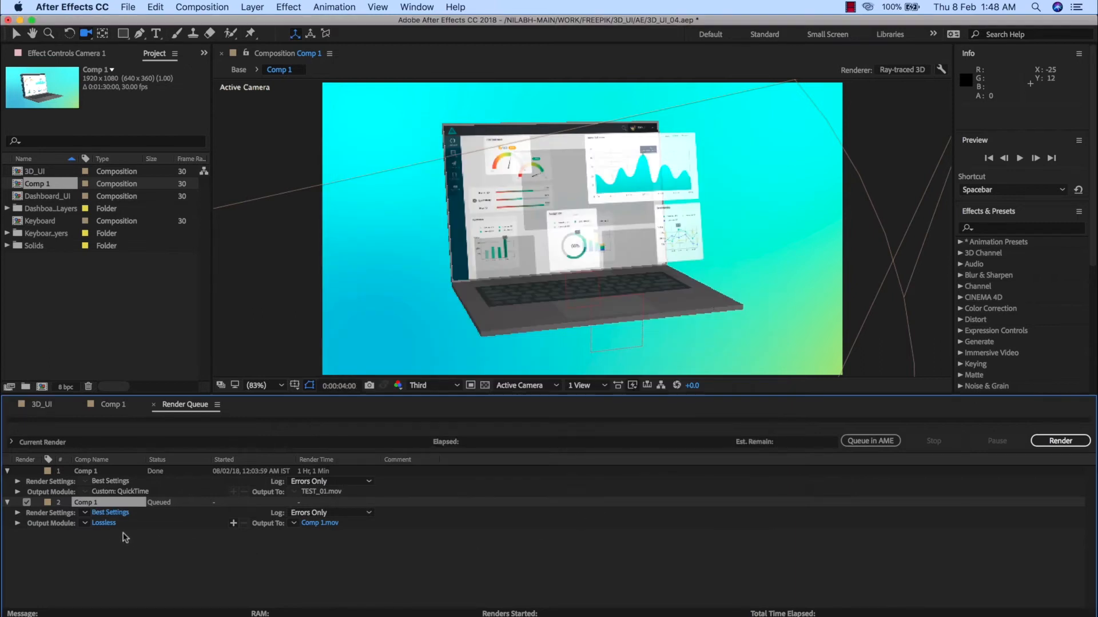
Step: Set the queued Comp 1's QuickTime output module to use the H.264 video codec
click(103, 525)
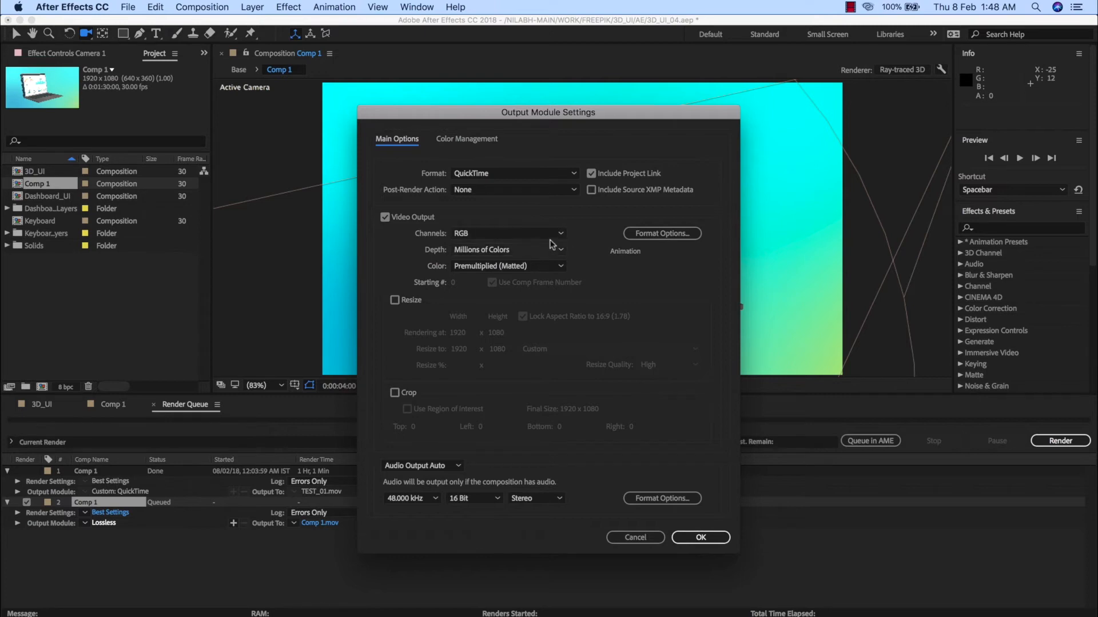
click(663, 235)
click(518, 143)
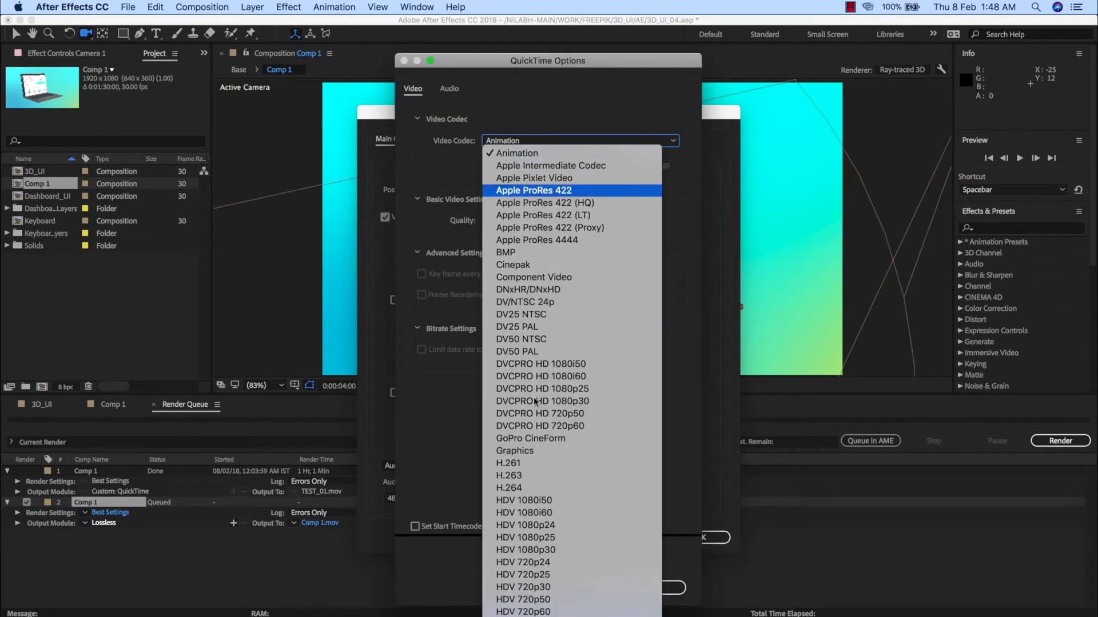
click(535, 495)
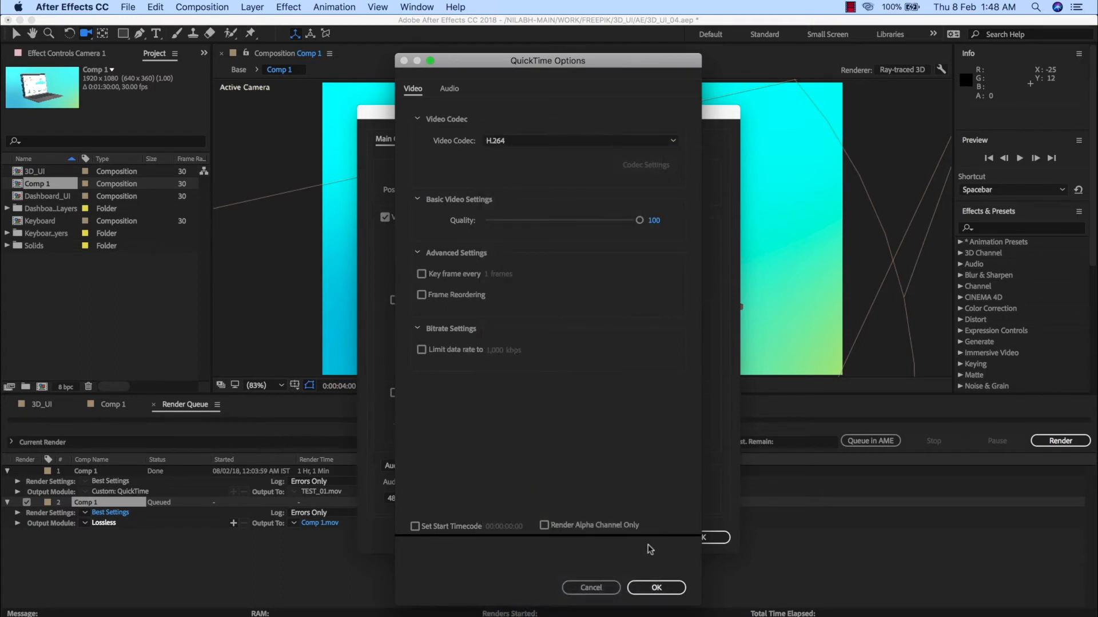
click(656, 588)
click(693, 537)
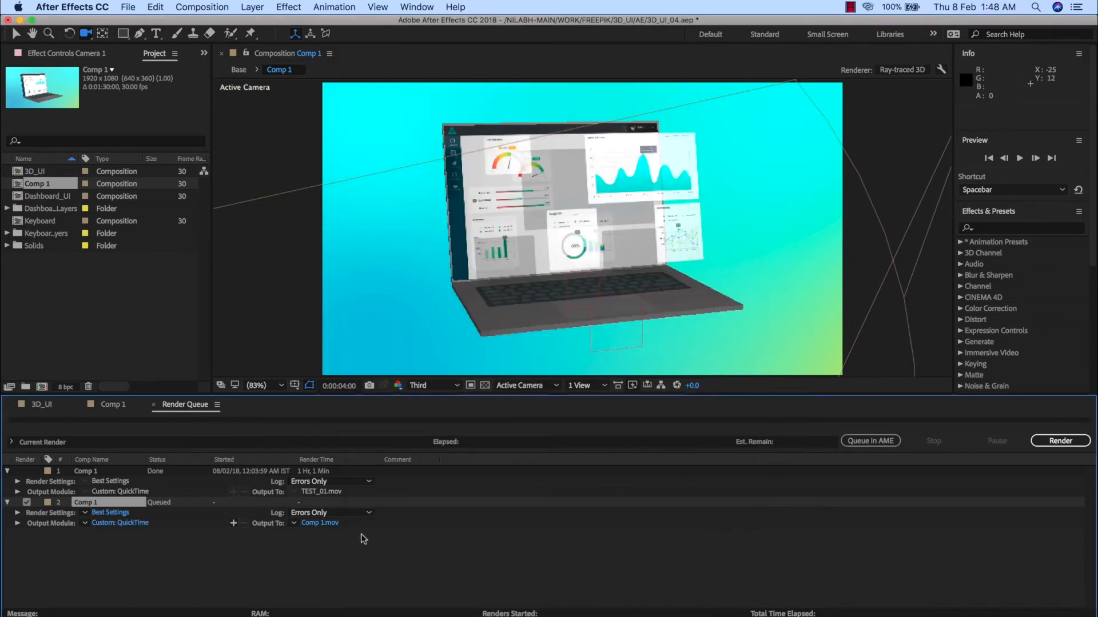
Step: Name the output movie 3D_UI_FINAL in the OUTPUT folder and start the render
click(313, 524)
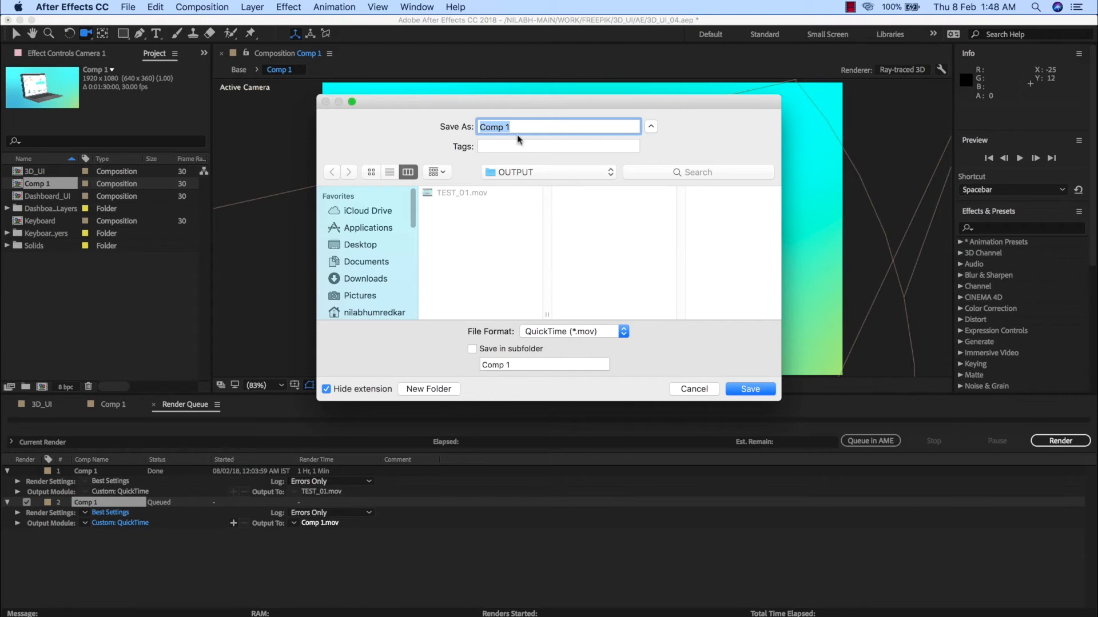
text(3D_UI_FINAL)
click(749, 389)
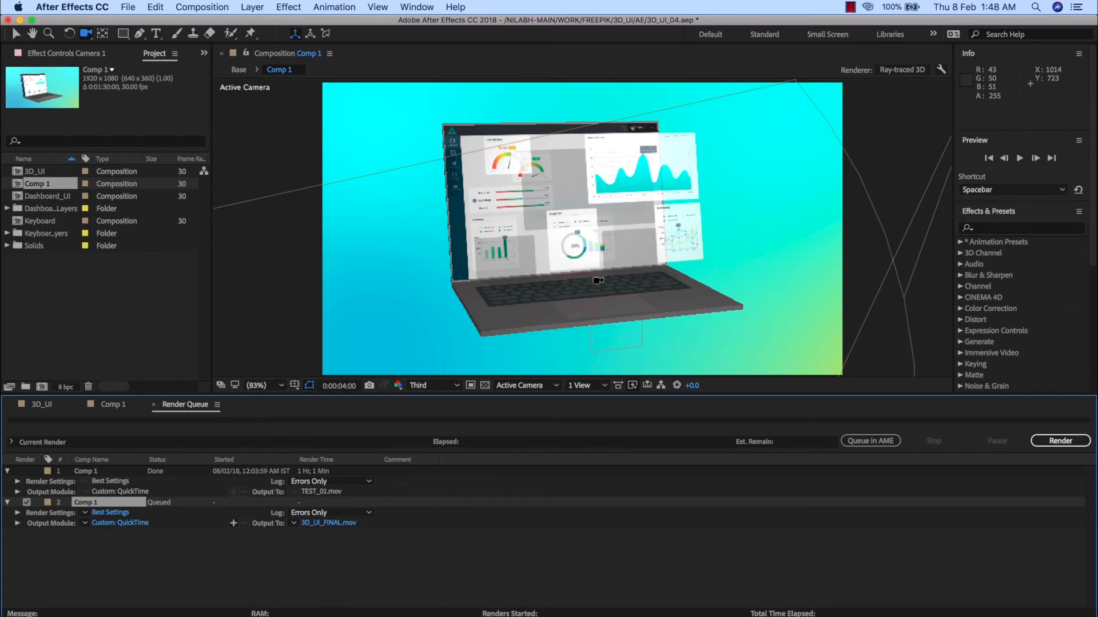
click(1055, 449)
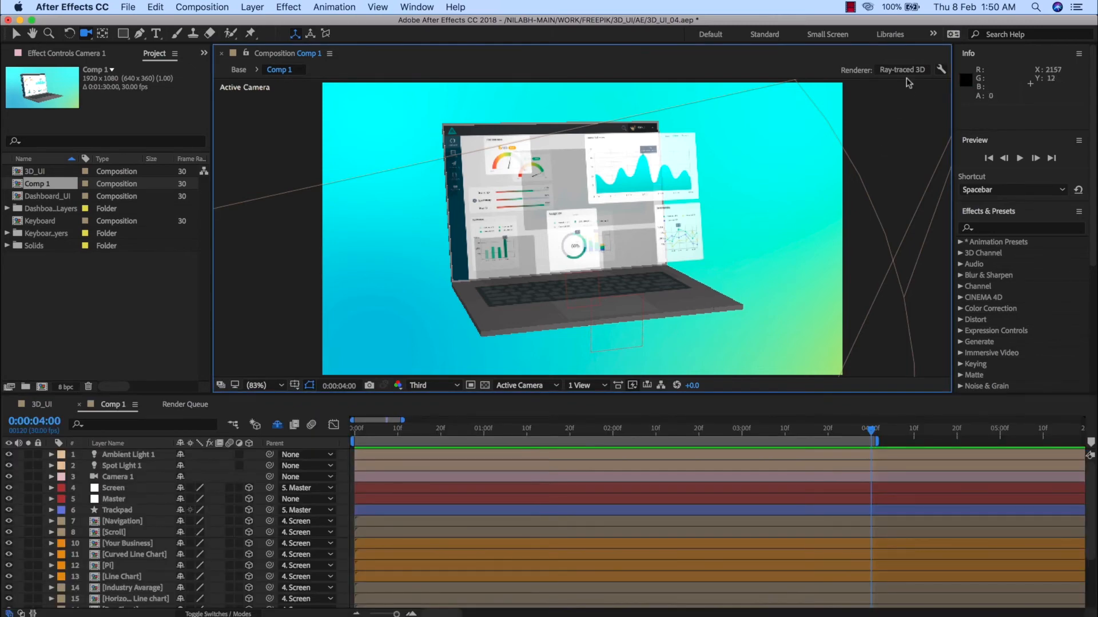
Step: Set Comp 1's Ray-traced 3D renderer to Ray-tracing Quality 3 and refresh the composition view
click(903, 70)
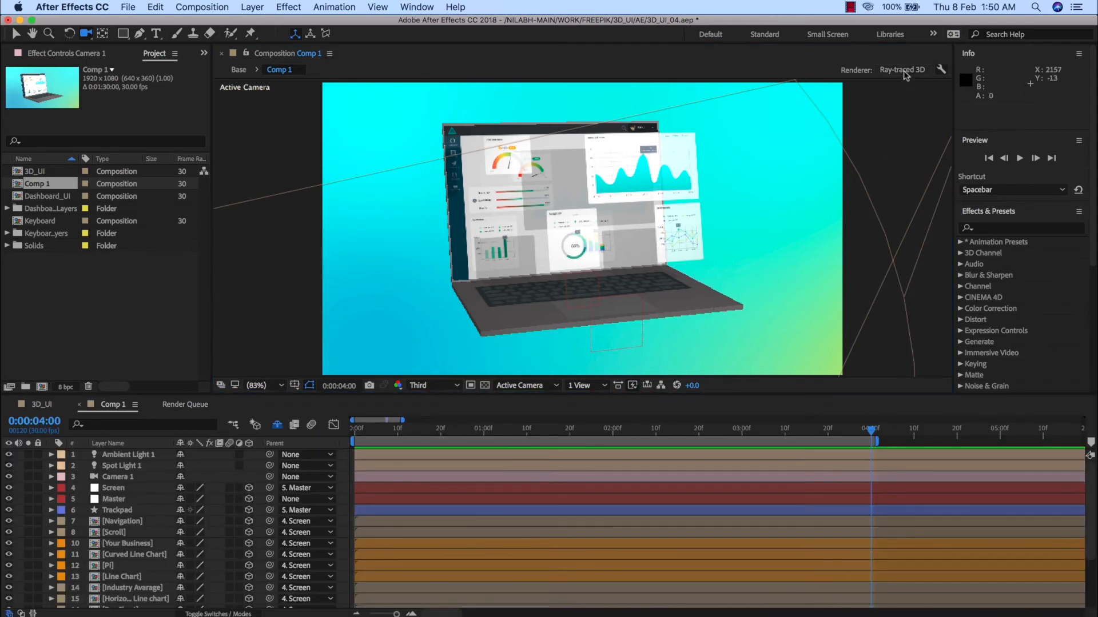
click(476, 241)
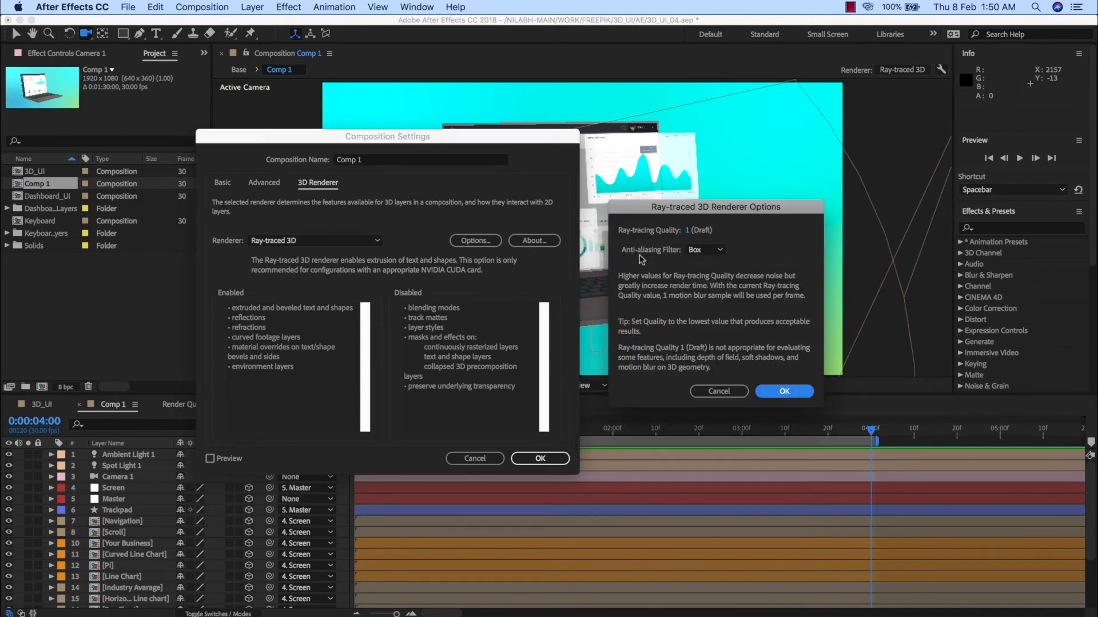
click(687, 230)
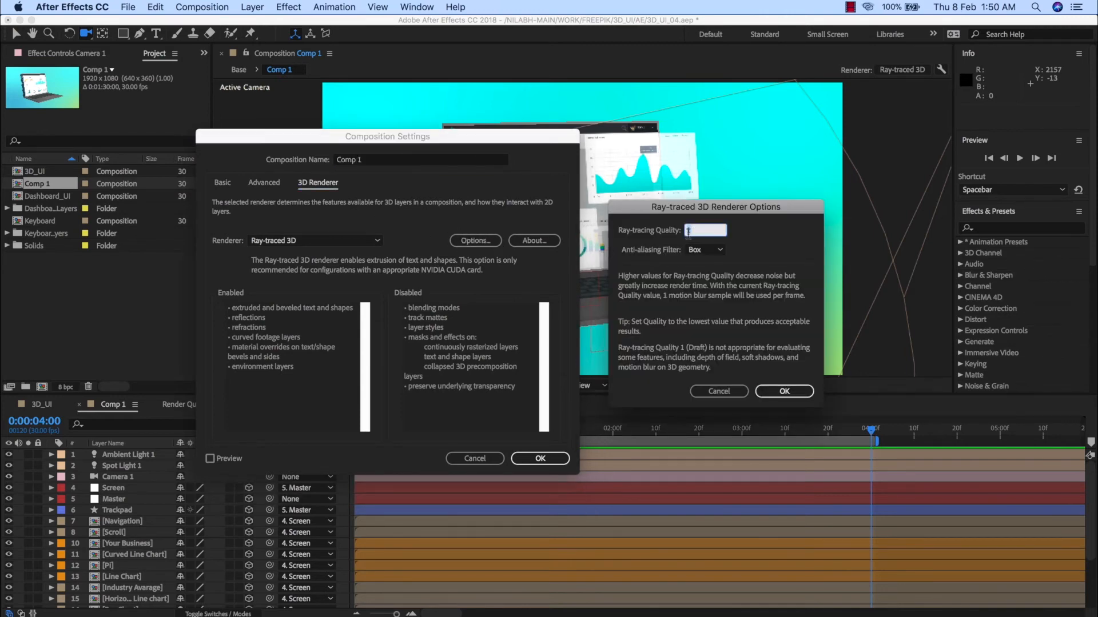
text(3)
click(783, 391)
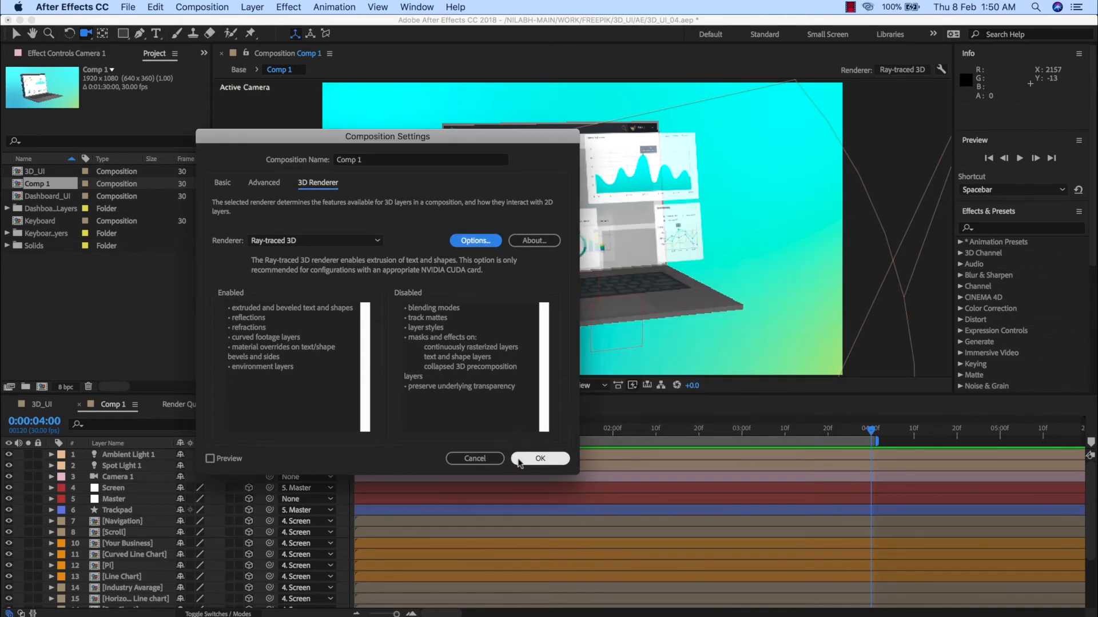
click(540, 459)
key(Caps_Lock)
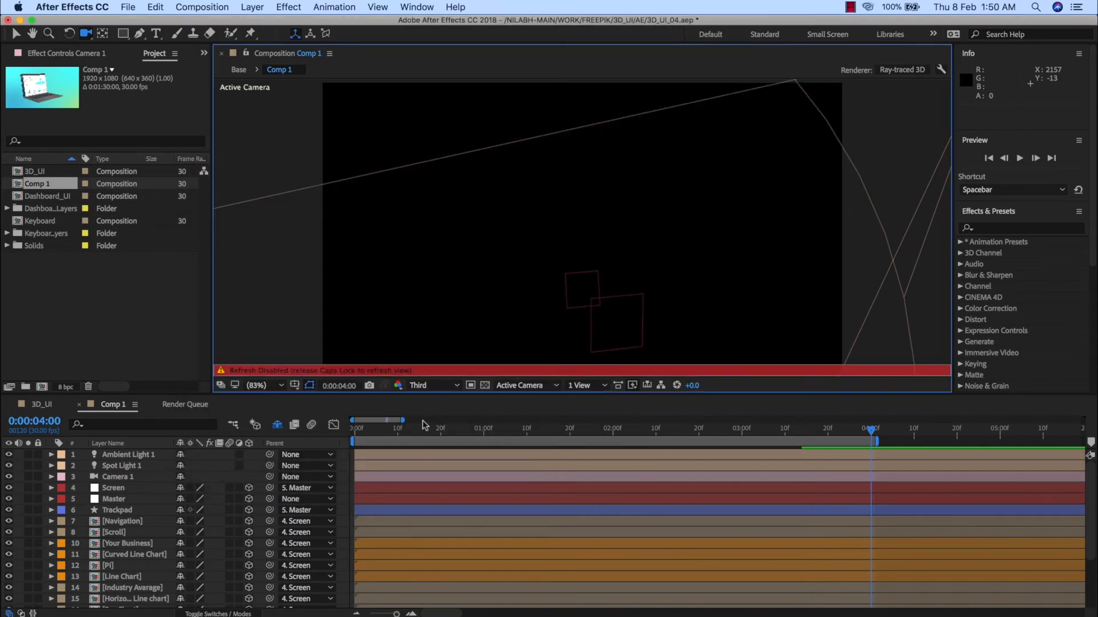
key(Caps_Lock)
Step: Open the Render Queue with the newly queued Comp 1, set its output to 3D_UI_FINAL_3.mov, and start the render
key(super+m)
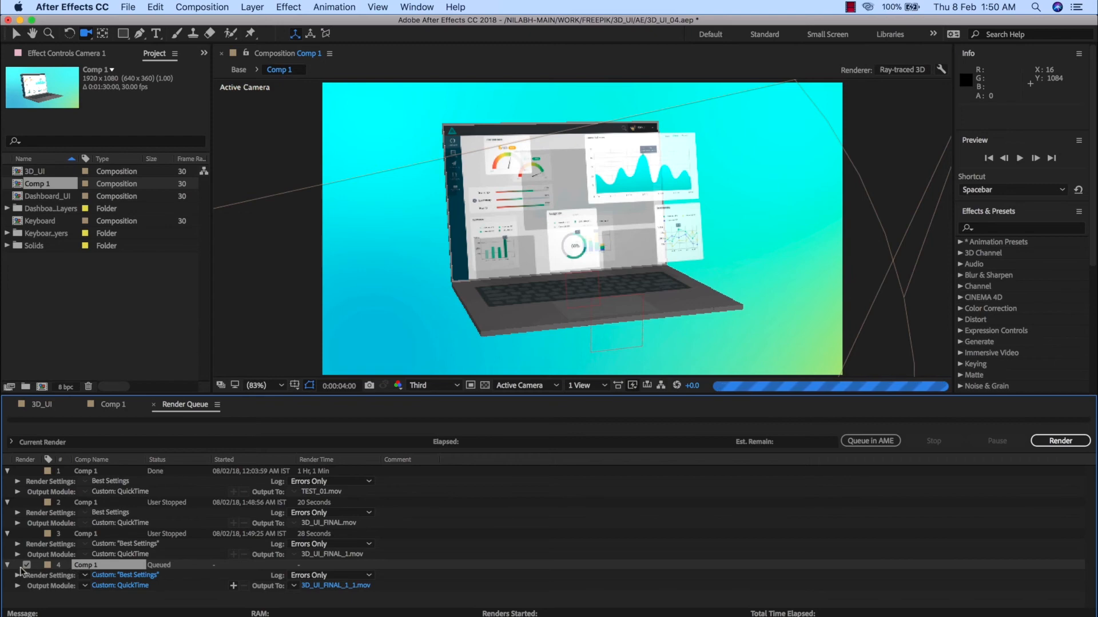
click(346, 586)
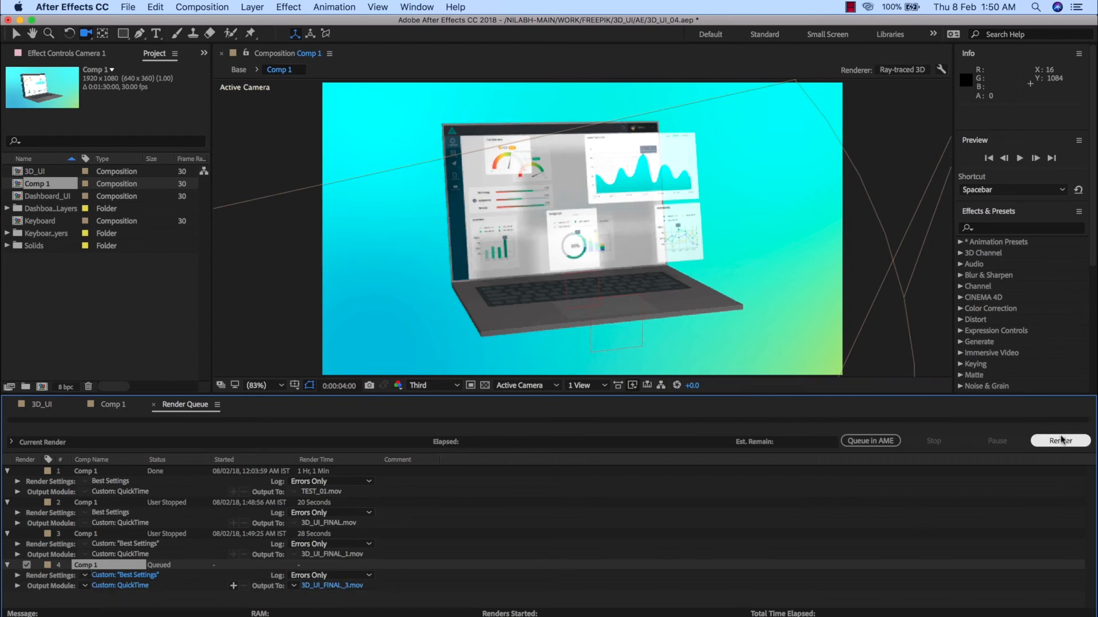
click(1060, 440)
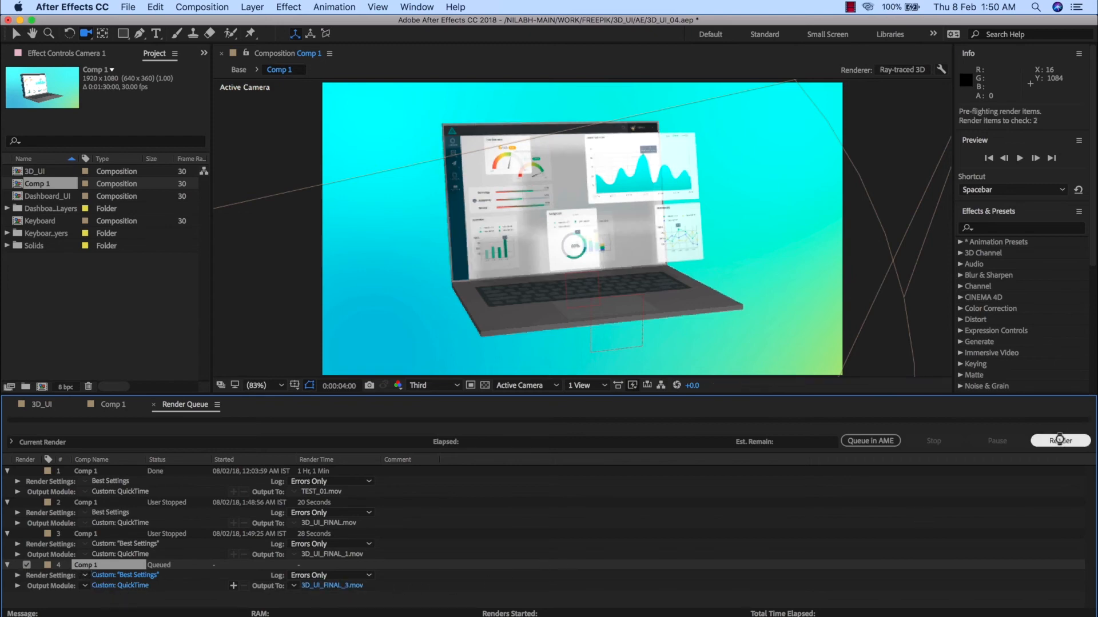